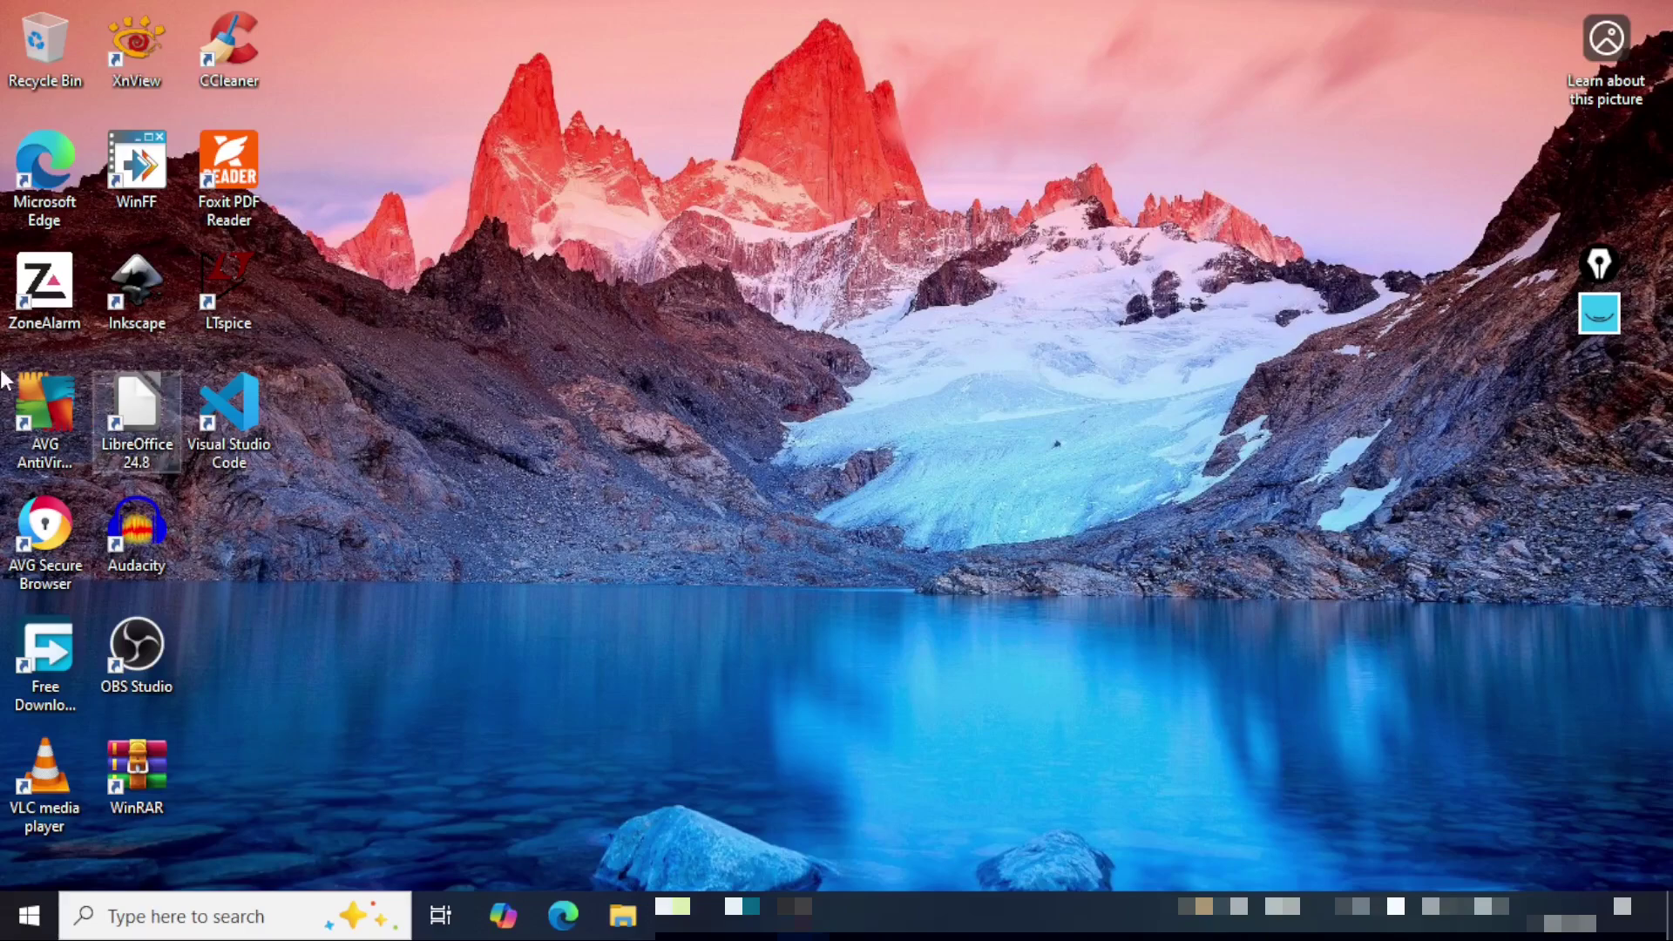
Step: Launch LTspice, create a new schematic and save it as CMOS-XOR-Gate in the TechSimplifiedTV folder
{"action": "double_click", "coordinate": [238, 283]}
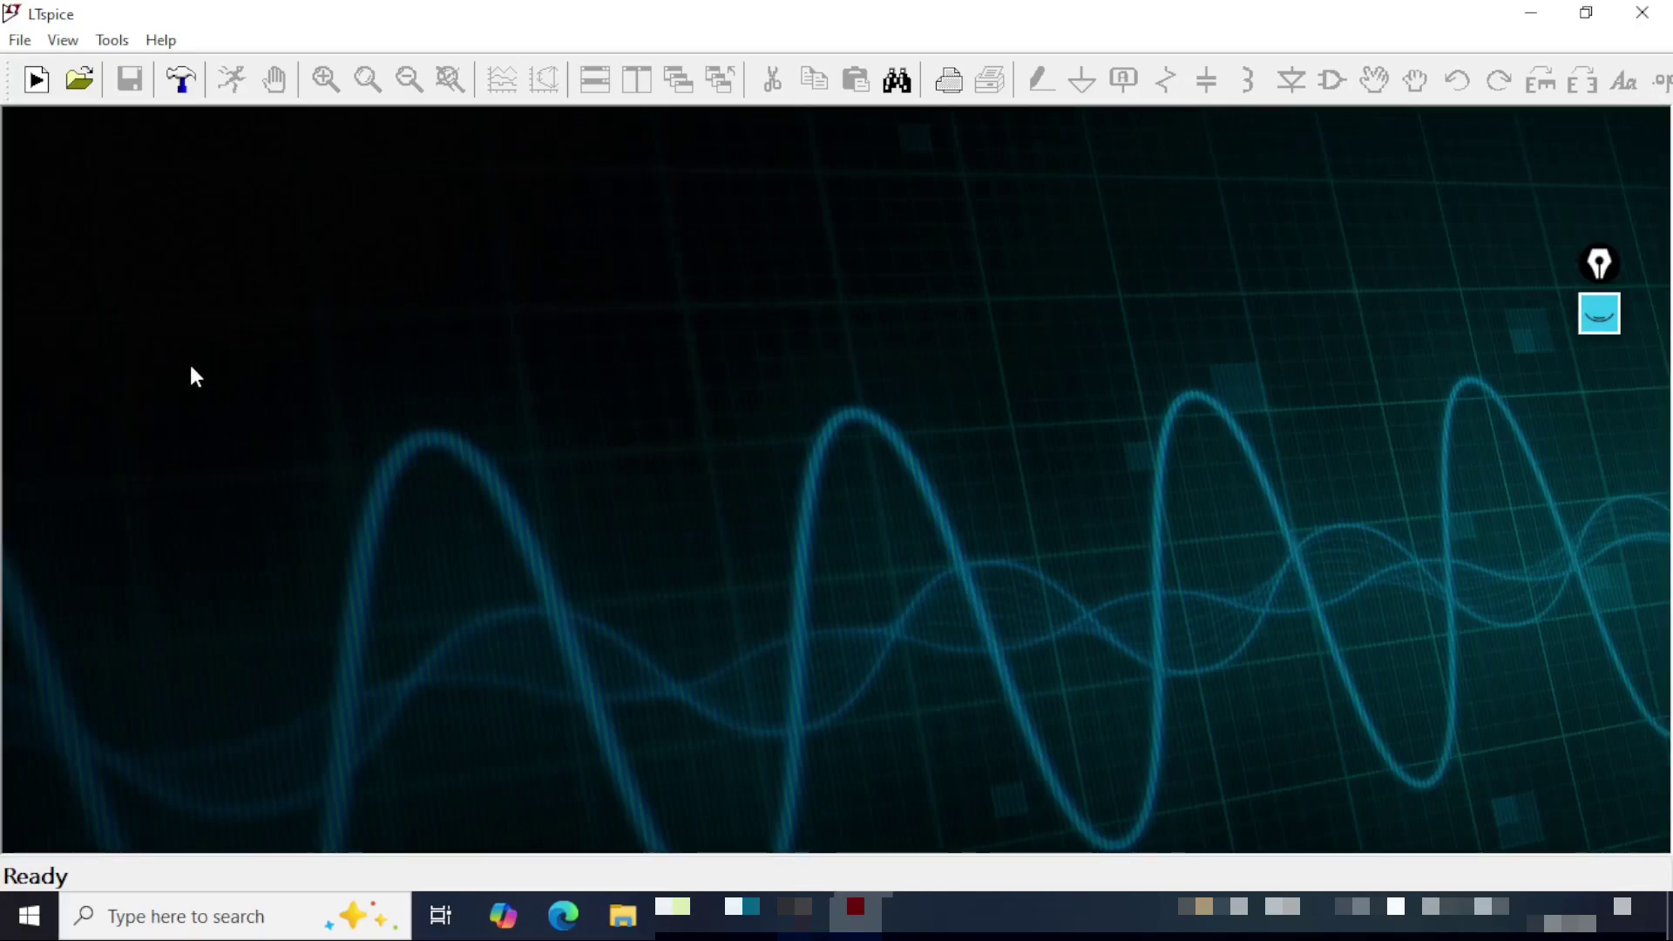
{"action": "left_click", "coordinate": [34, 91]}
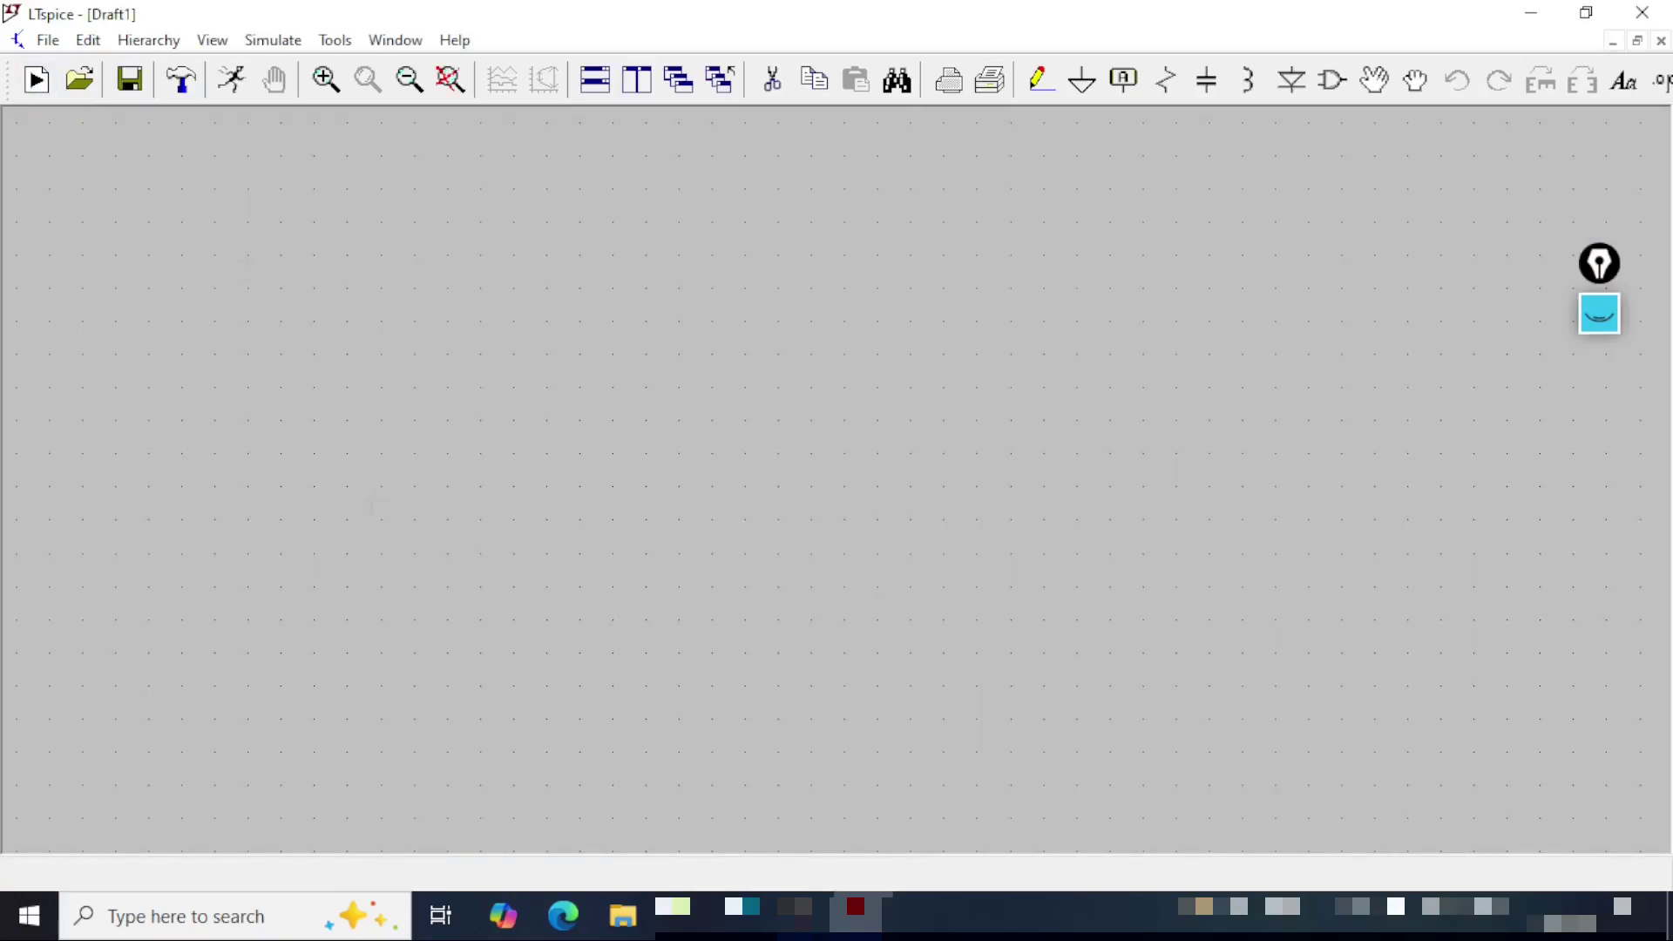
{"action": "left_click", "coordinate": [48, 40]}
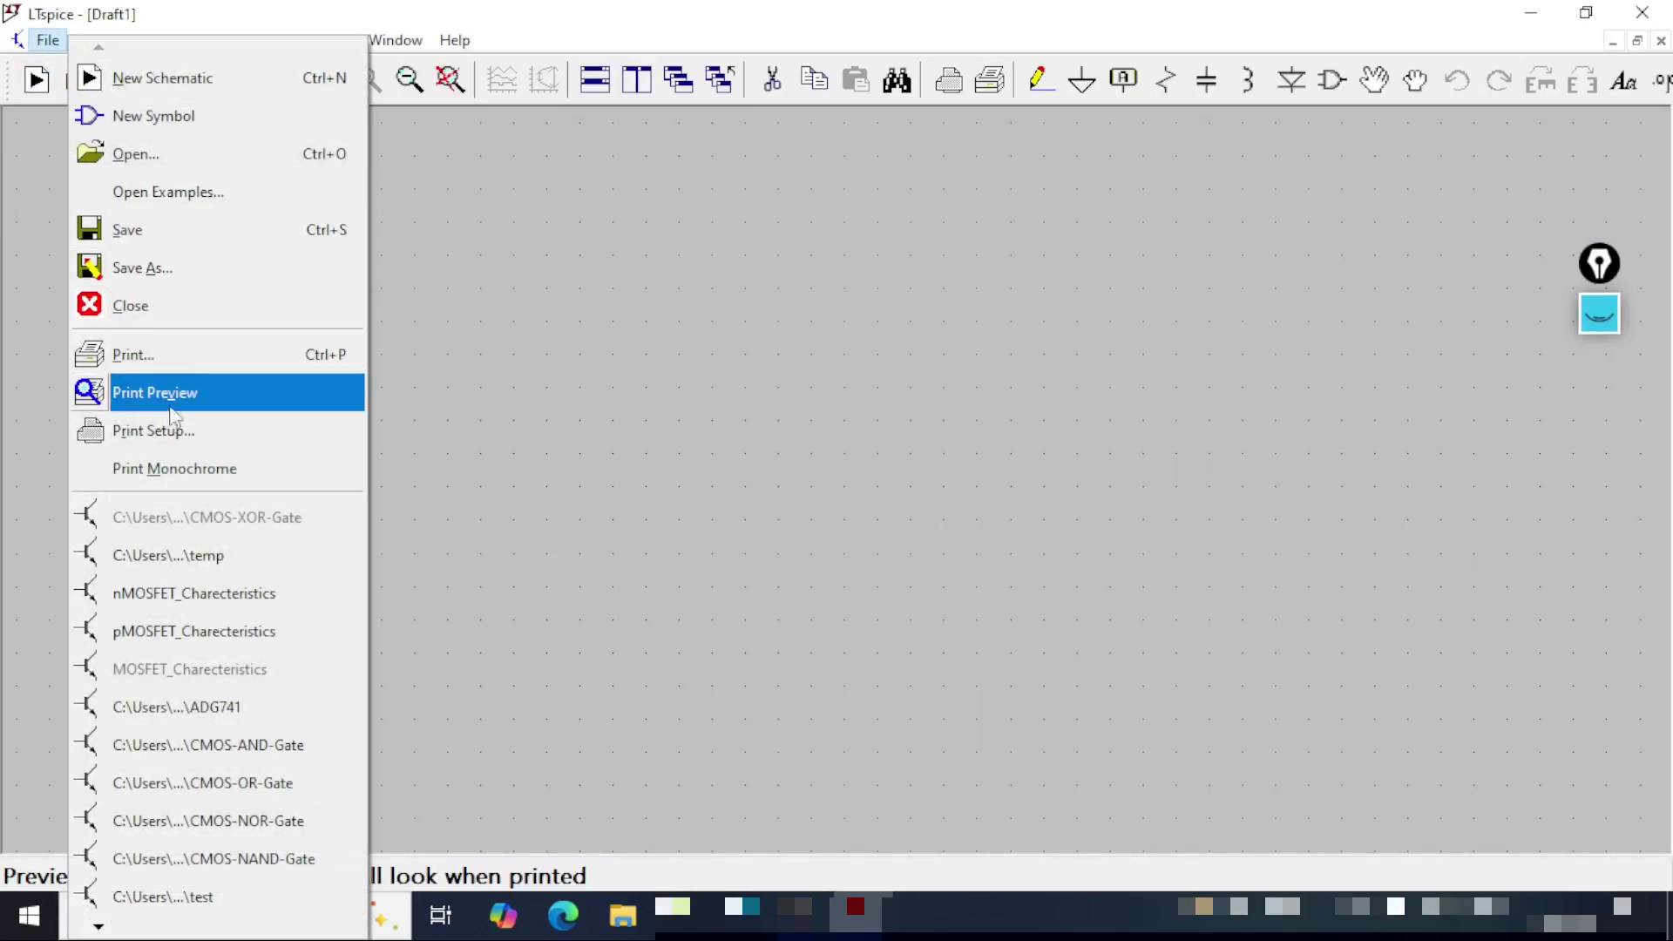
{"action": "left_click", "coordinate": [199, 264]}
{"action": "key", "text": "BackSpace"}
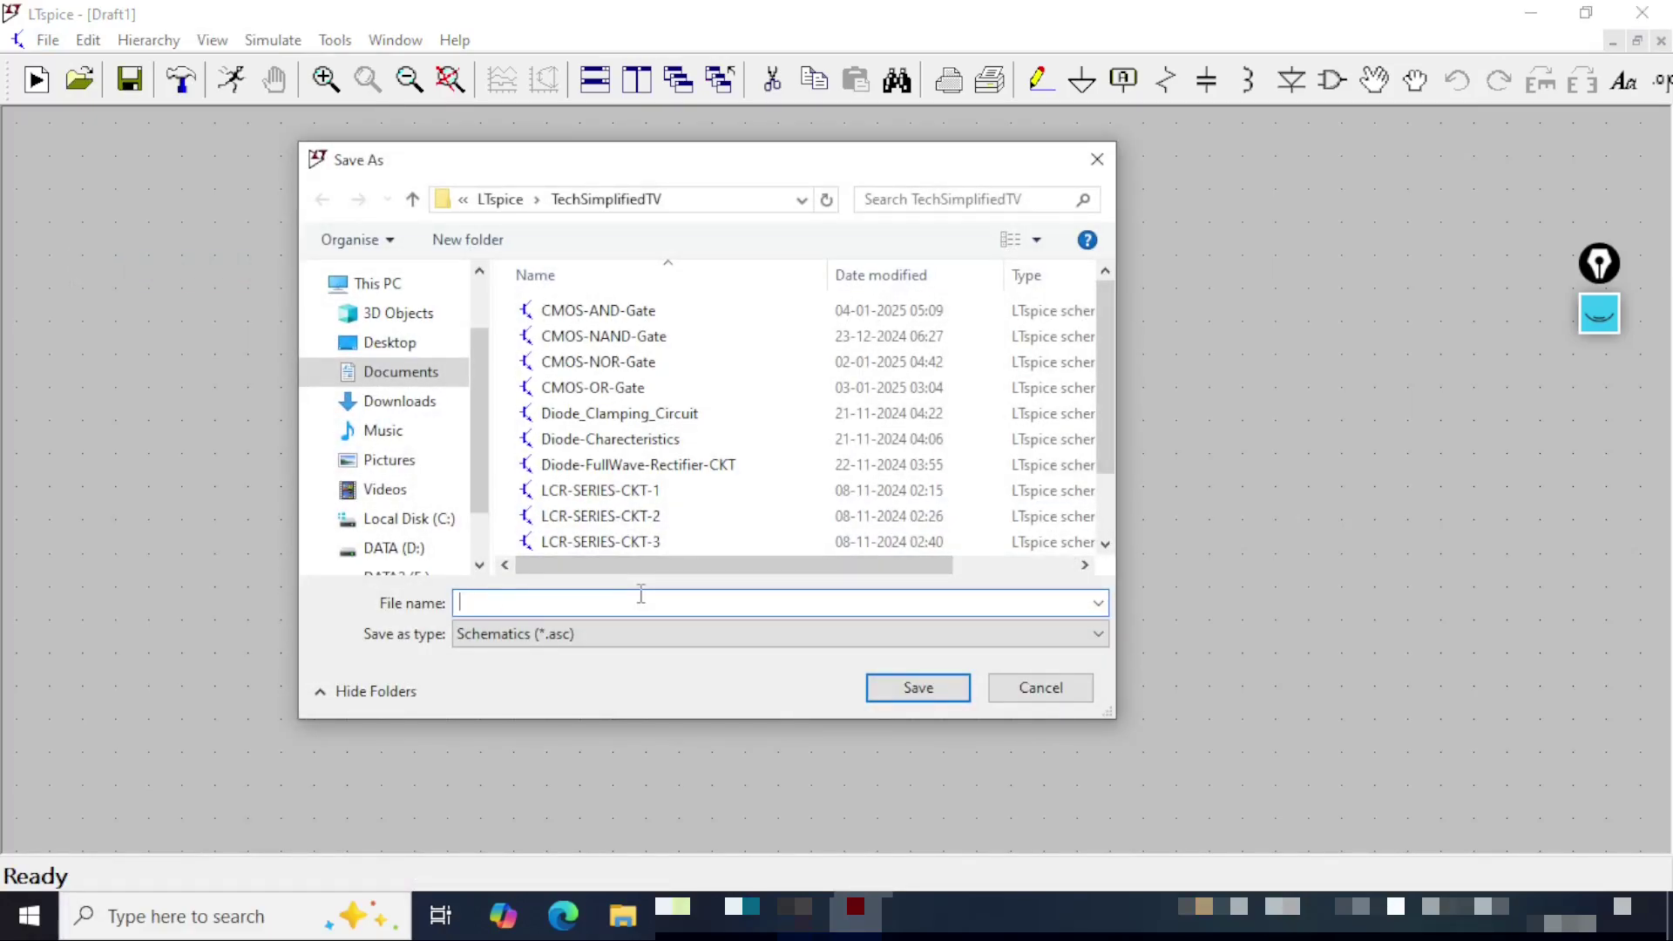
{"action": "type", "text": "CMOS-XOR-Gate"}
{"action": "left_click", "coordinate": [942, 693]}
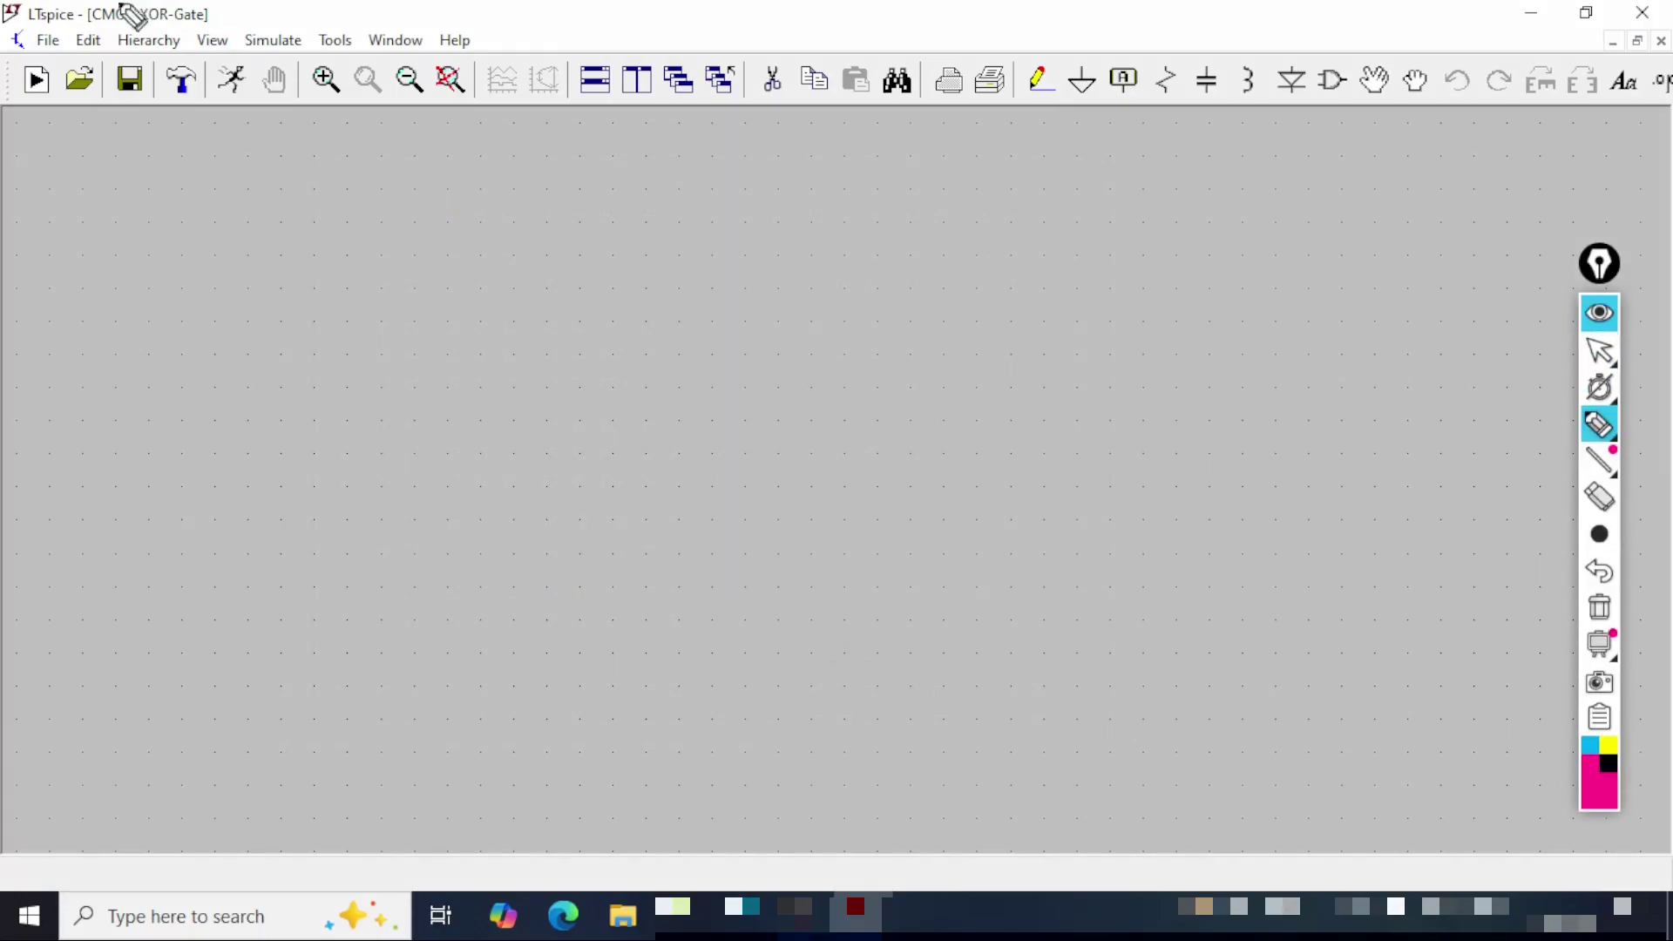
{"action": "mouse_move", "coordinate": [15, 31]}
{"action": "left_mouse_down"}
{"action": "mouse_move", "coordinate": [218, 33]}
{"action": "mouse_move", "coordinate": [331, 5]}
{"action": "left_mouse_up"}
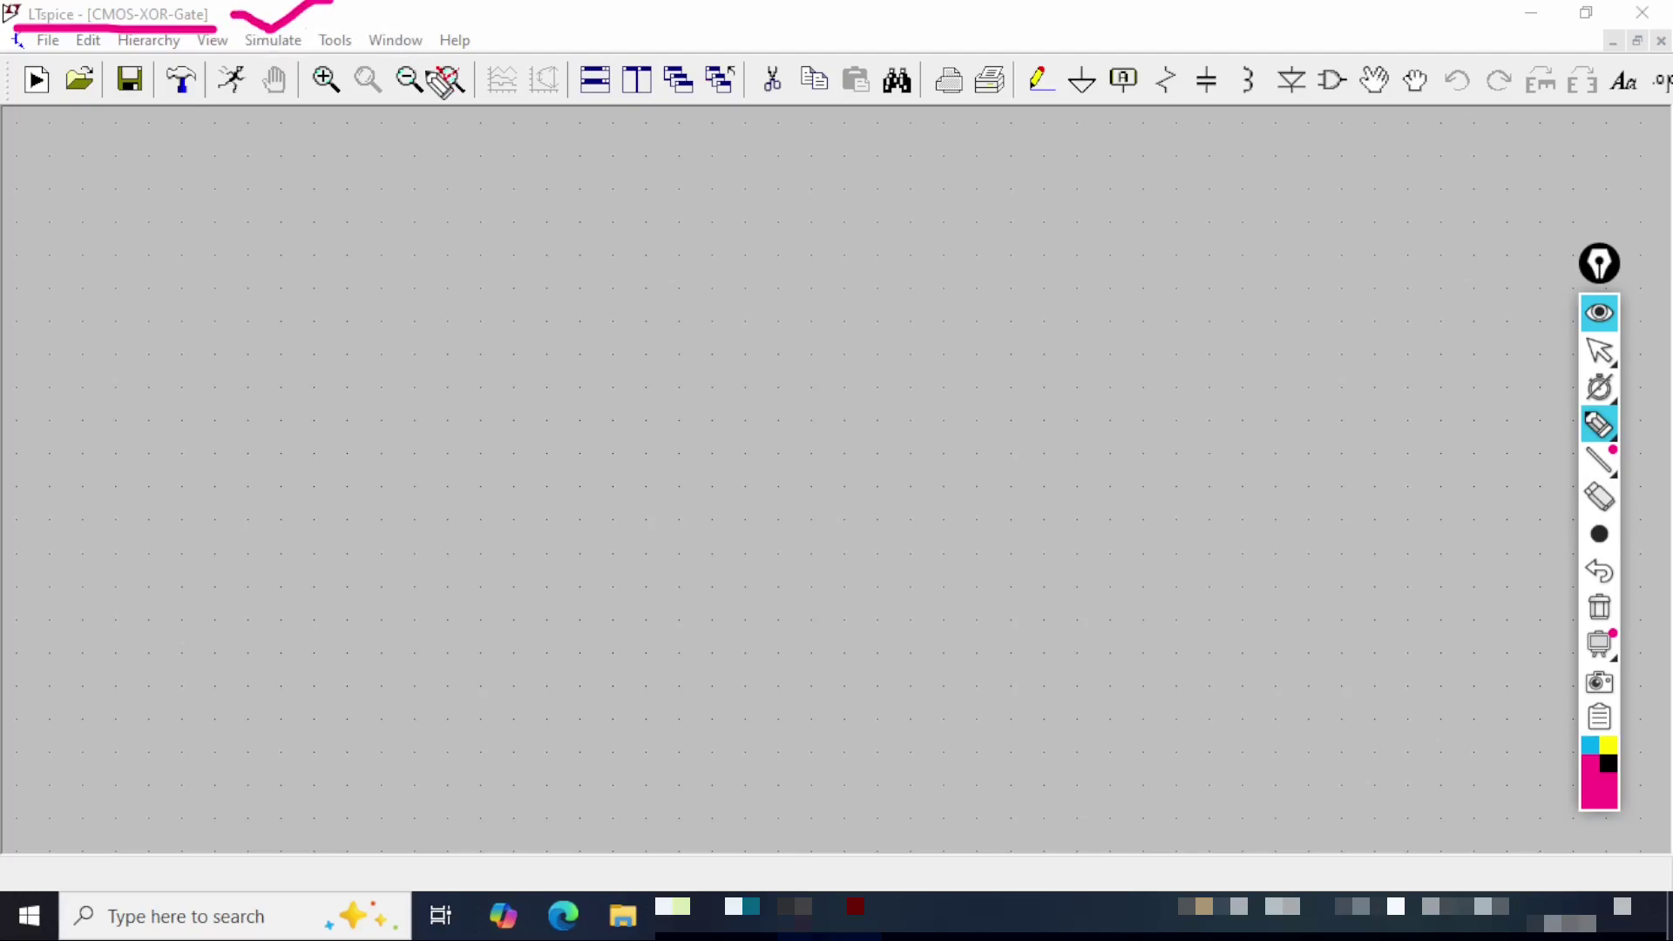
{"action": "key", "text": "Escape"}
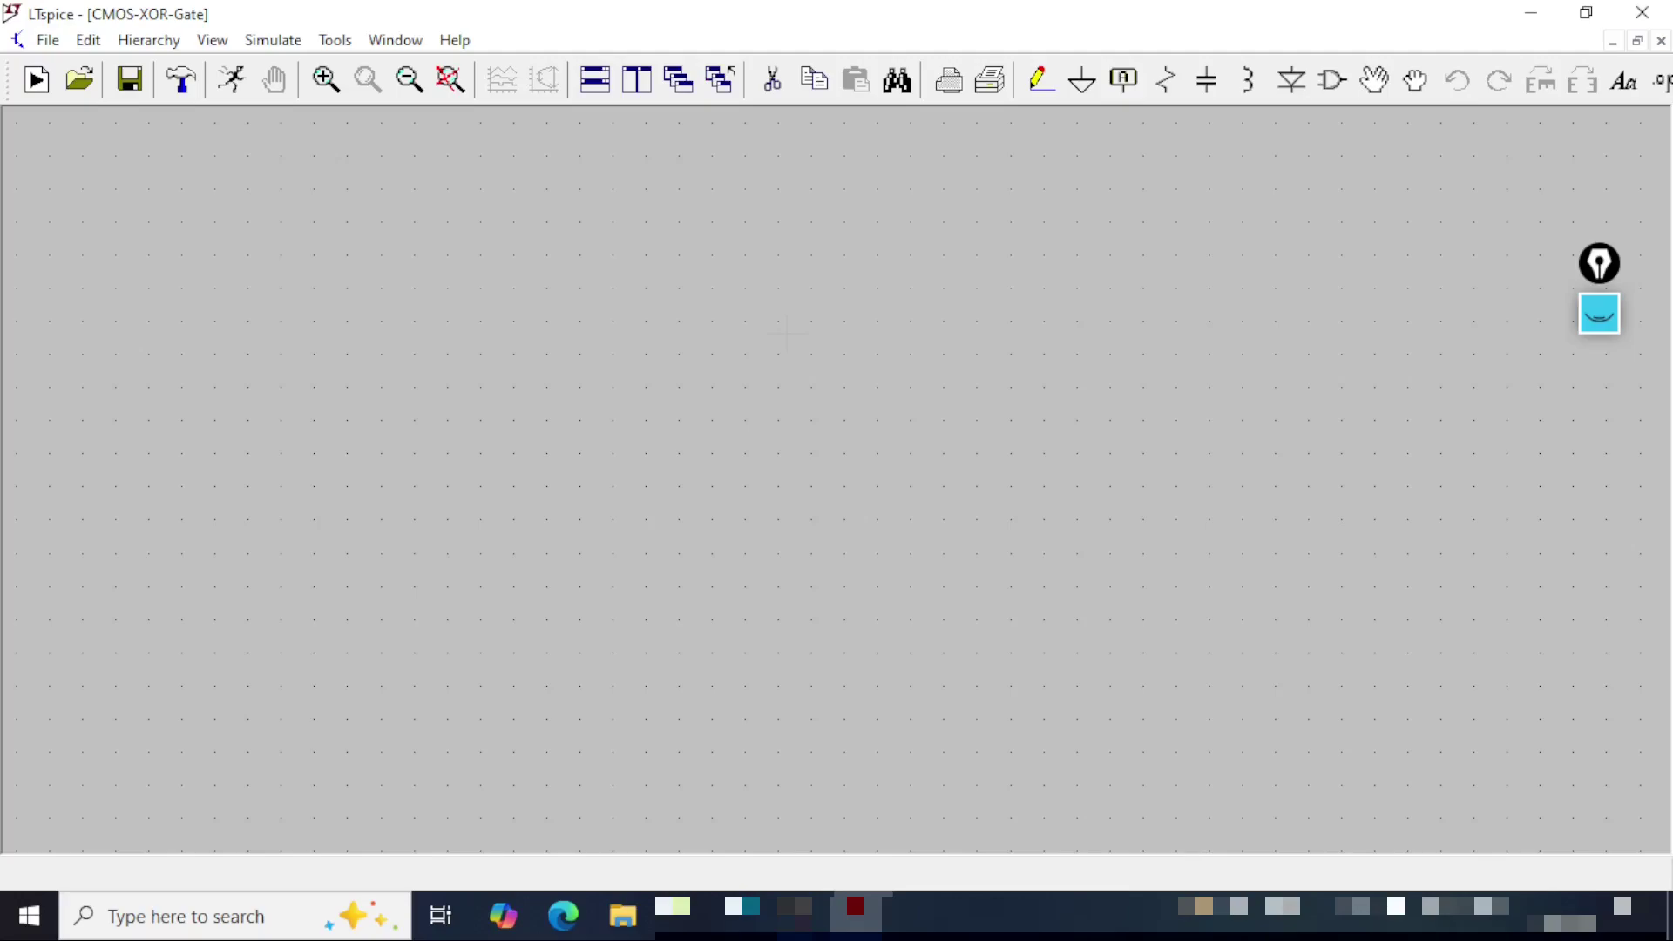
Step: Place two pmos4 transistors side by side in the upper part of the schematic, widely spaced
{"action": "left_click", "coordinate": [1332, 80]}
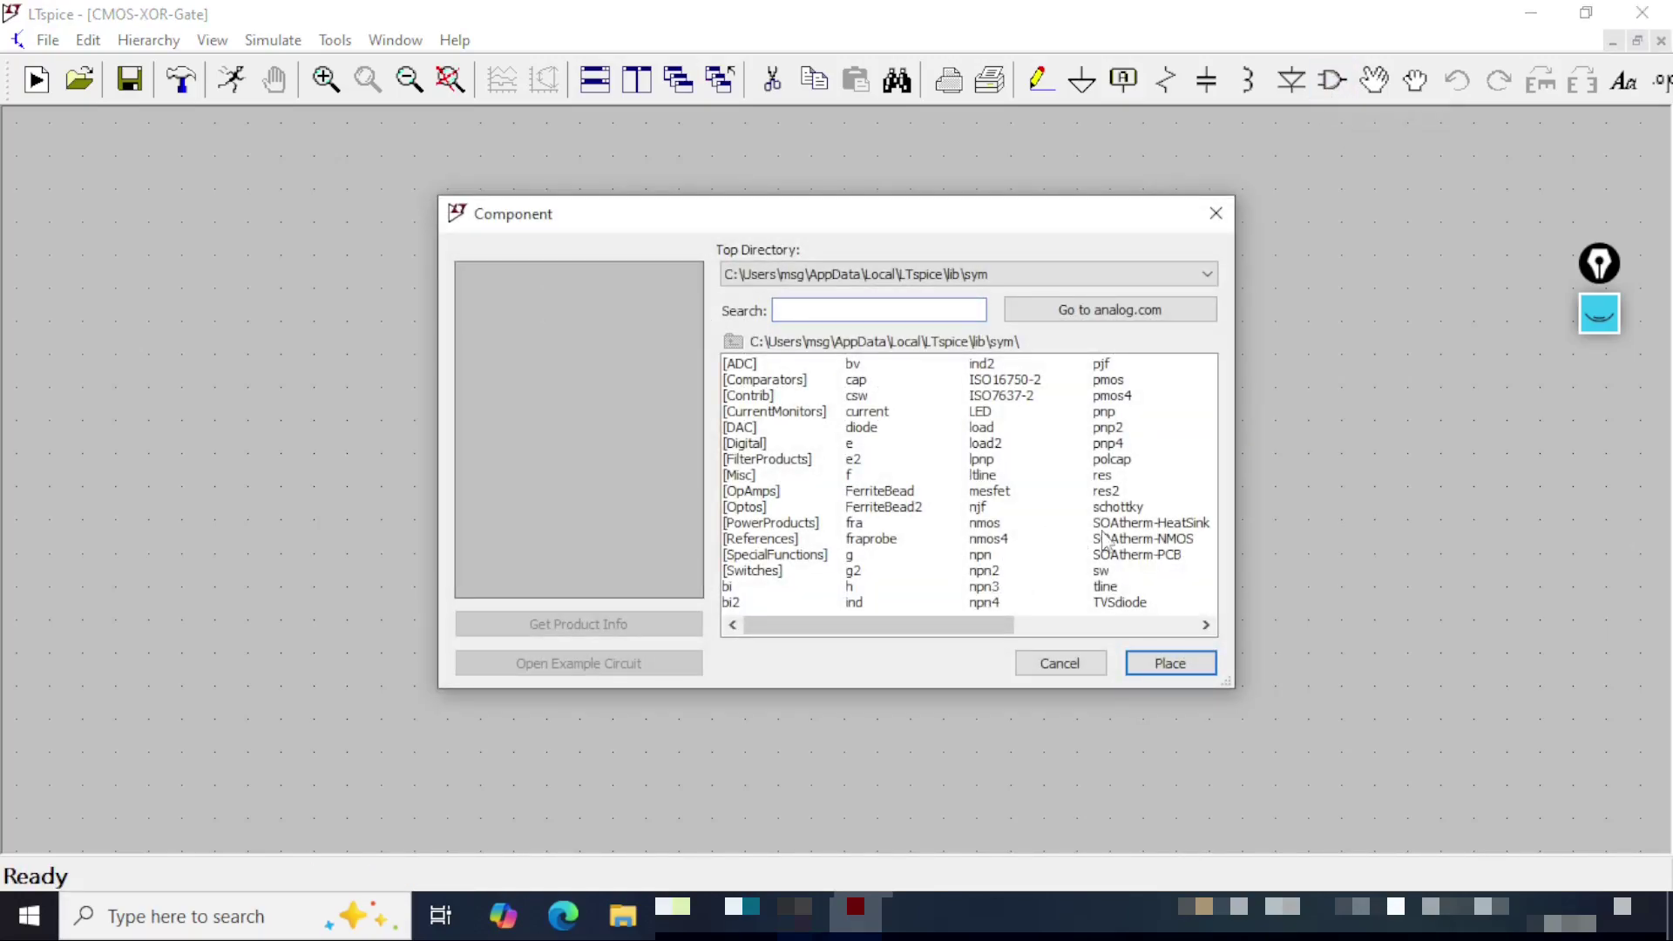
{"action": "left_click", "coordinate": [1122, 398]}
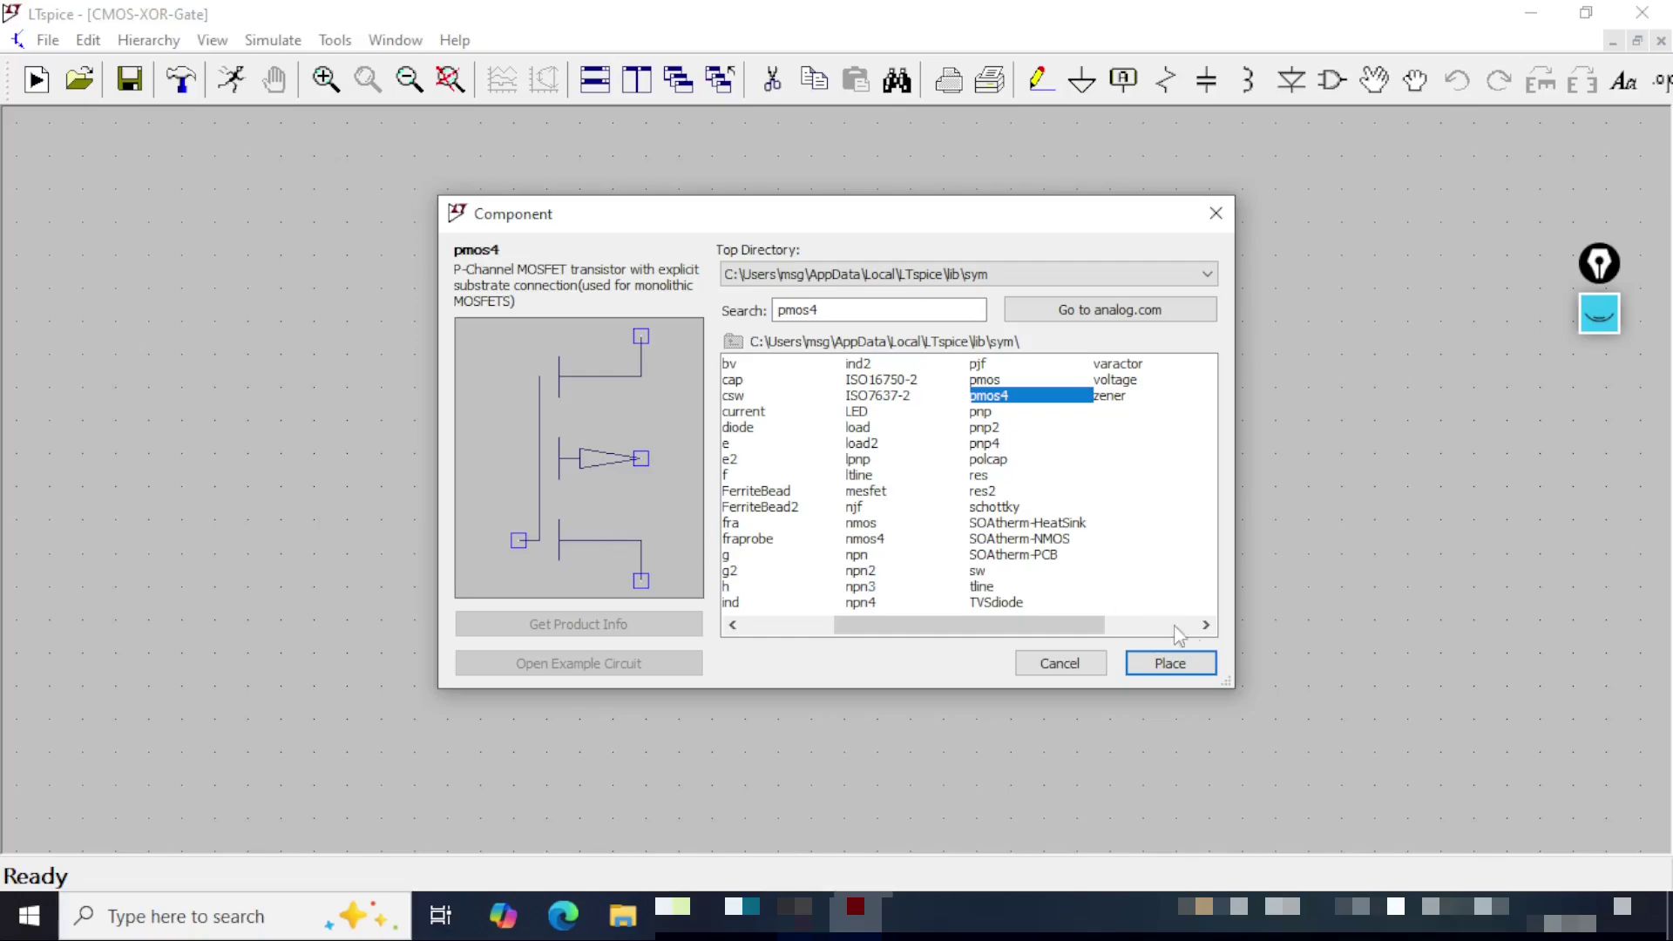
{"action": "left_click", "coordinate": [1187, 670]}
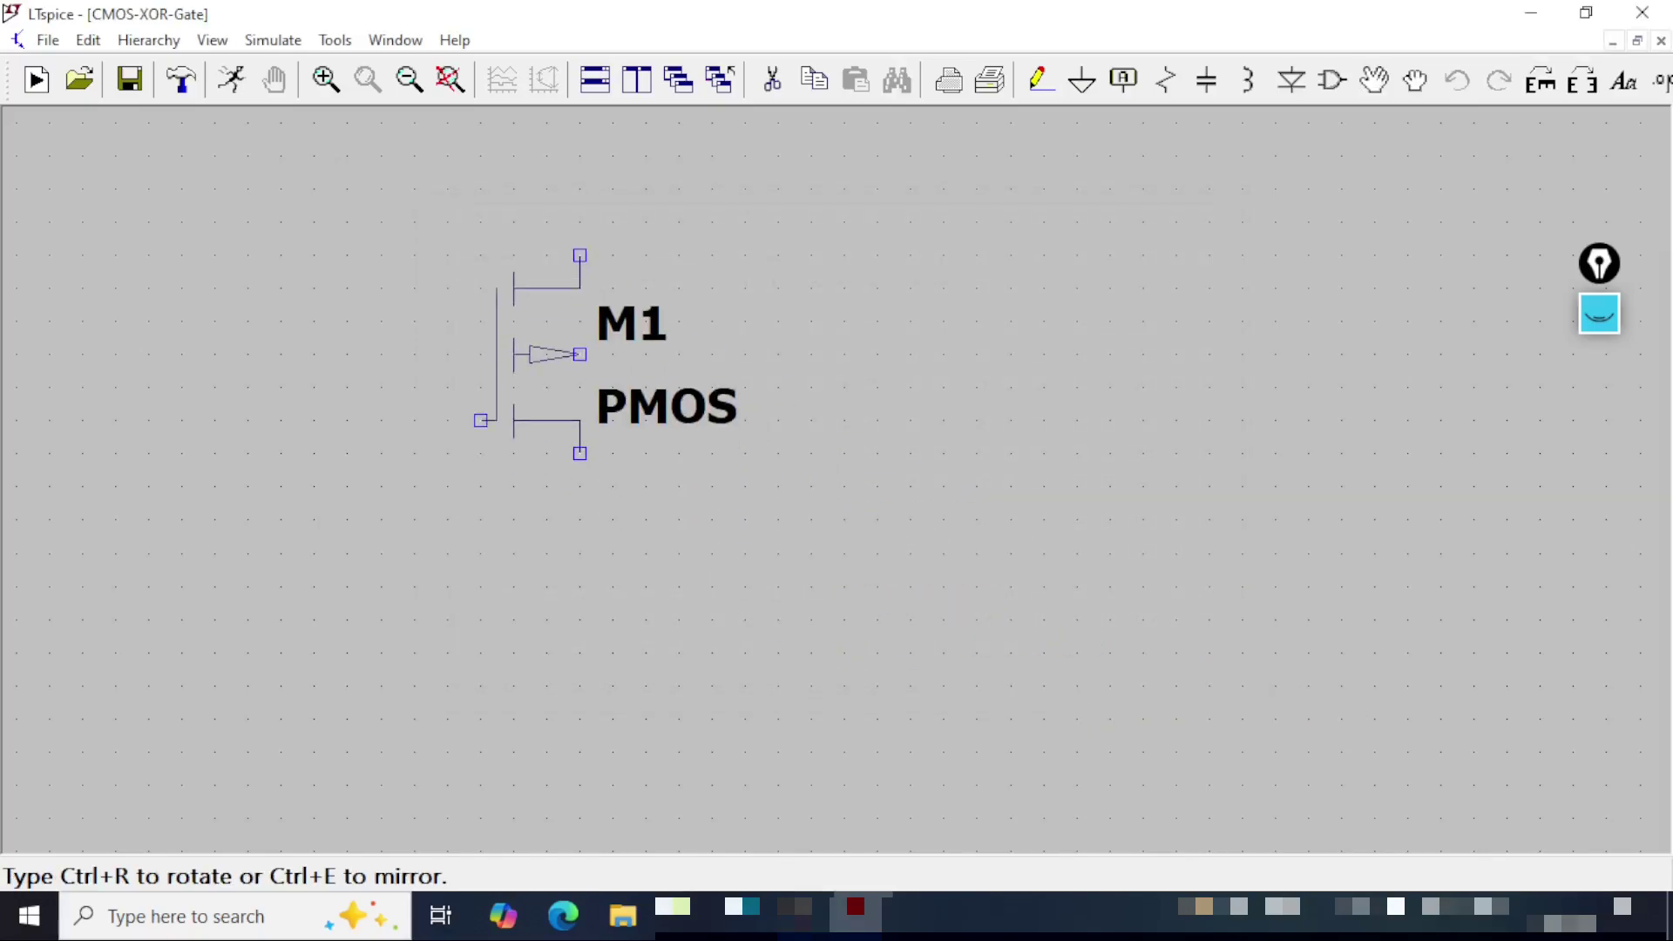
{"action": "left_click", "coordinate": [475, 353]}
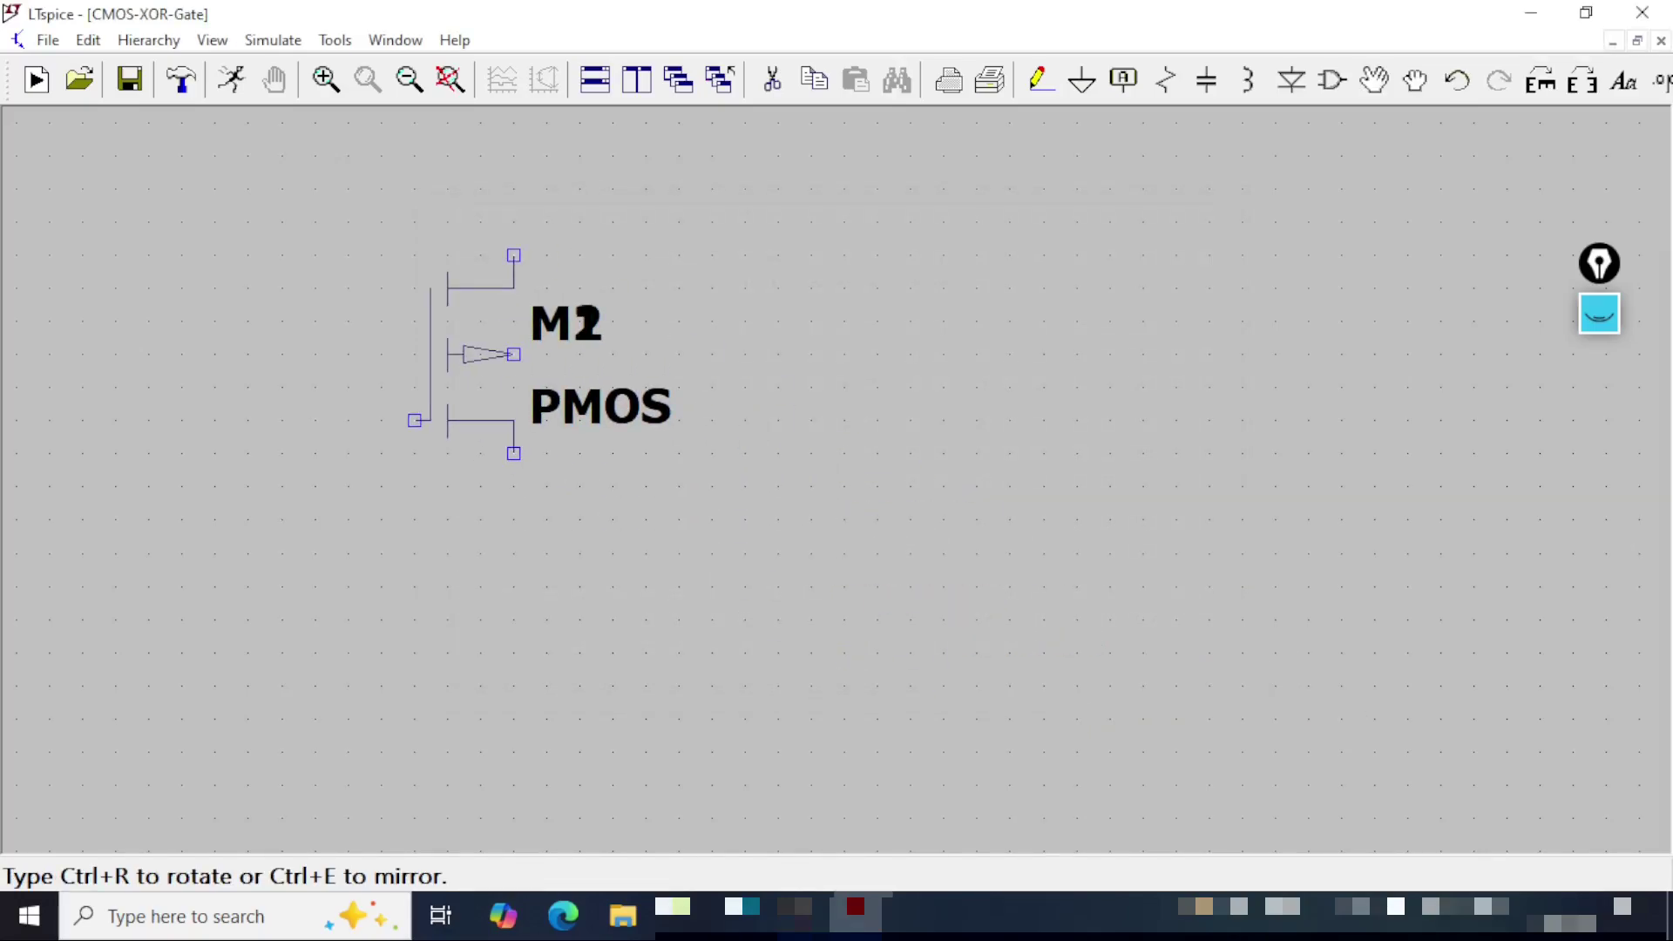
{"action": "left_click", "coordinate": [1316, 324]}
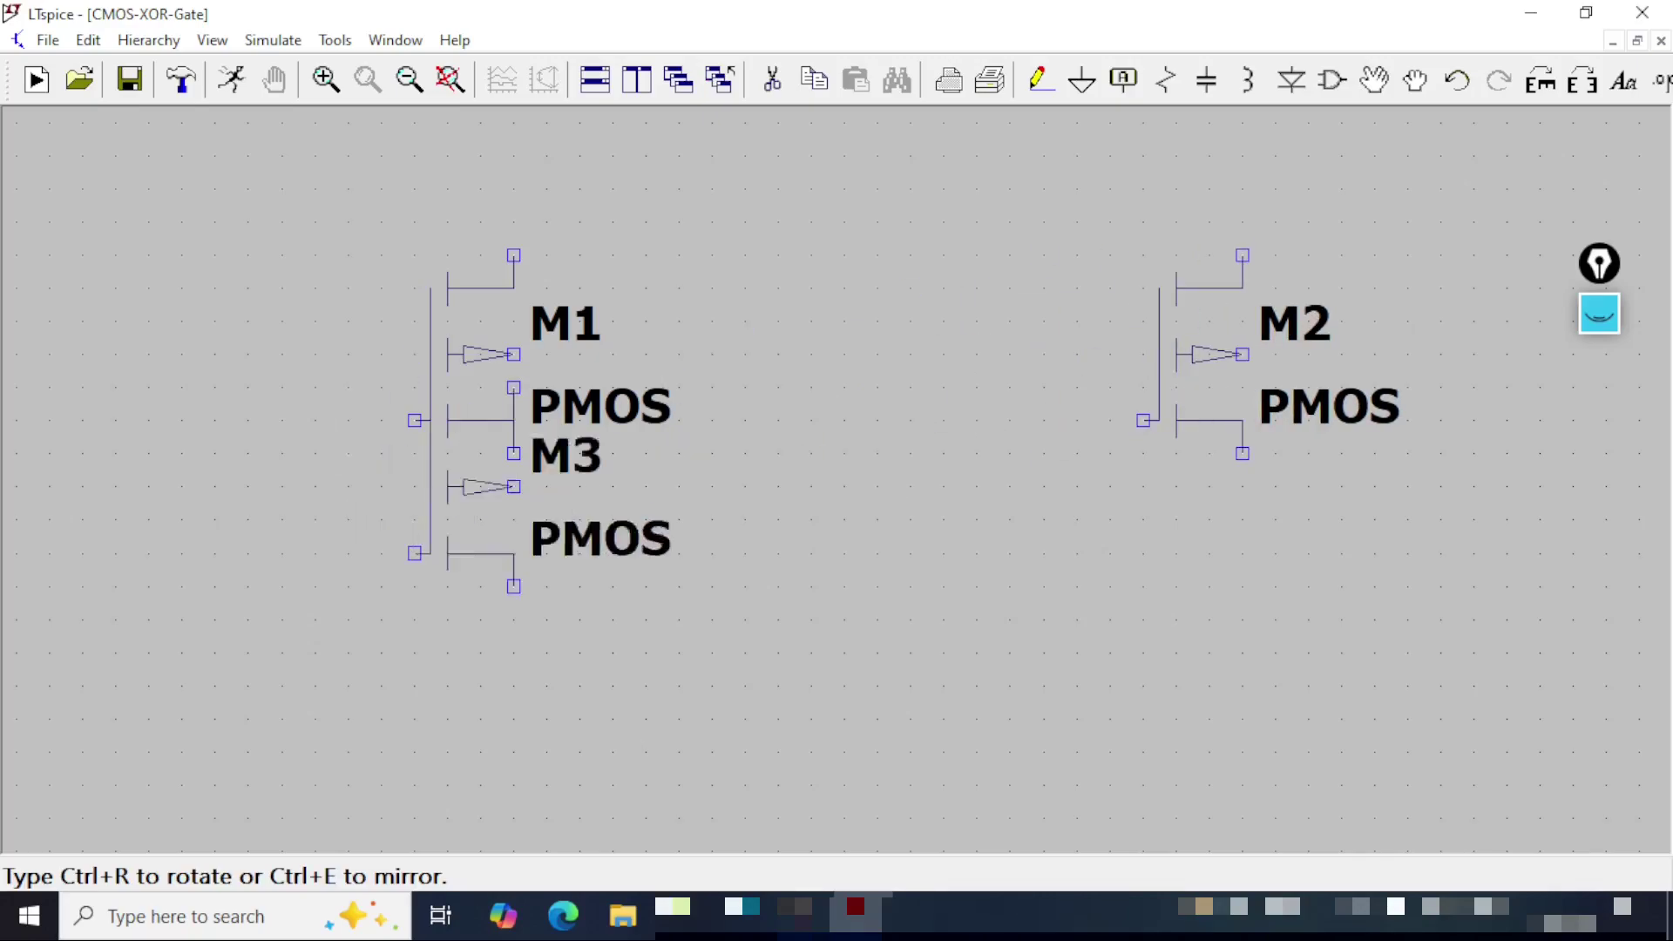
{"action": "key", "text": "Escape"}
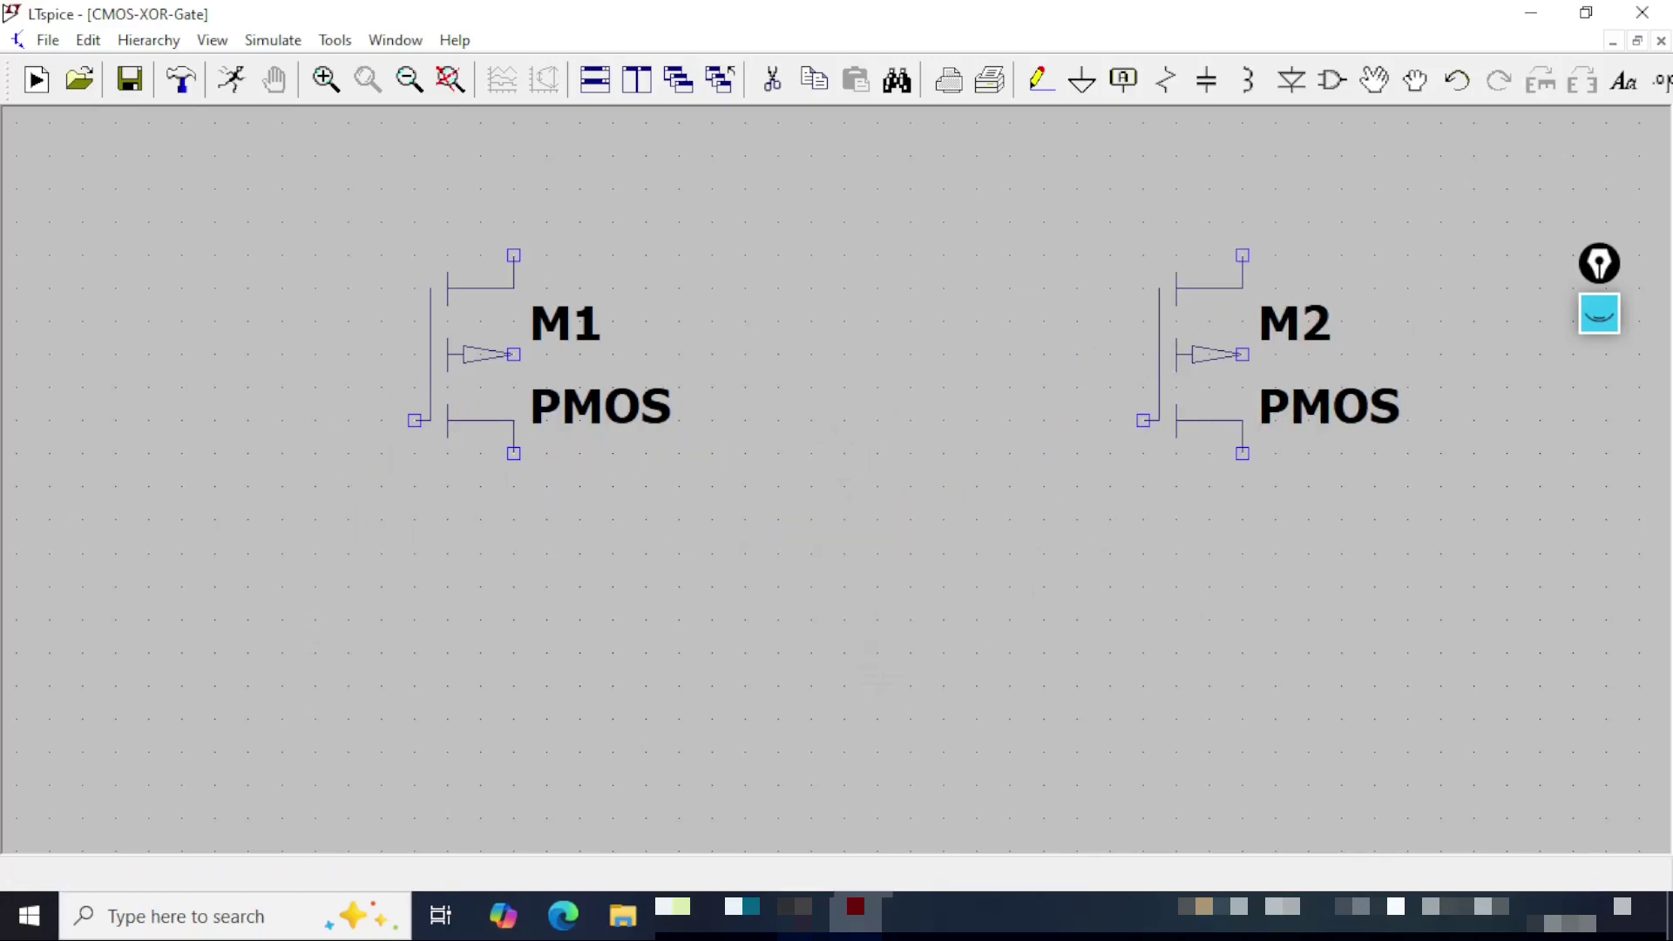
Step: Place two nmos4 transistors, one directly below each of the PMOS transistors M1 and M2
{"action": "left_click", "coordinate": [1332, 80]}
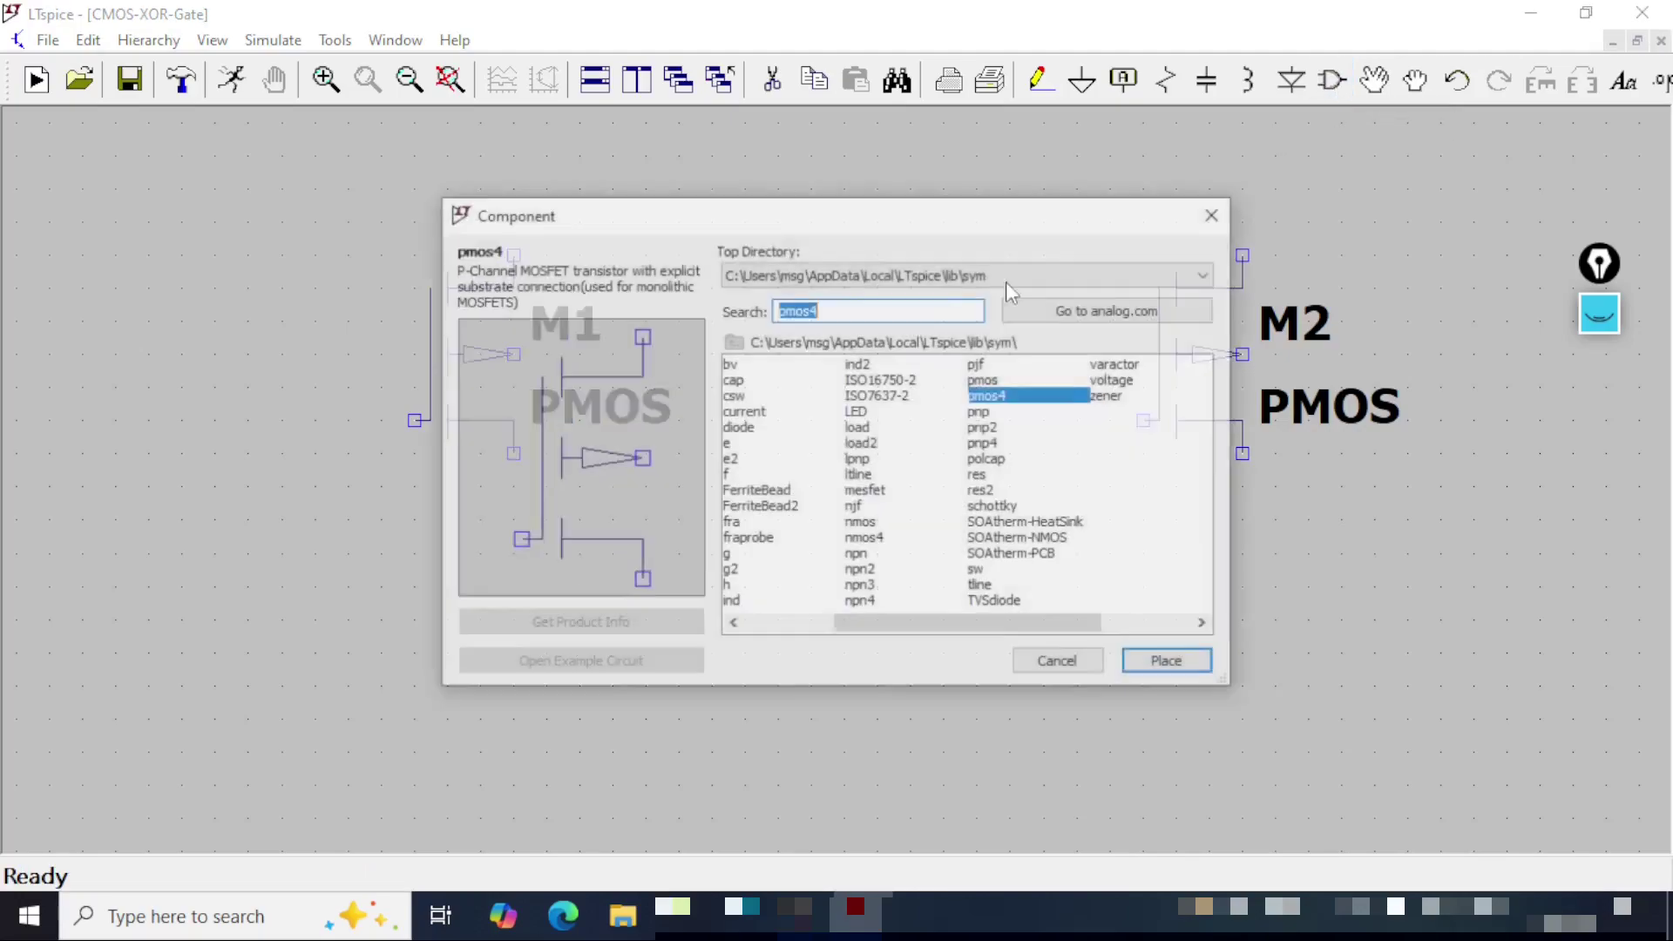
{"action": "left_click", "coordinate": [882, 540]}
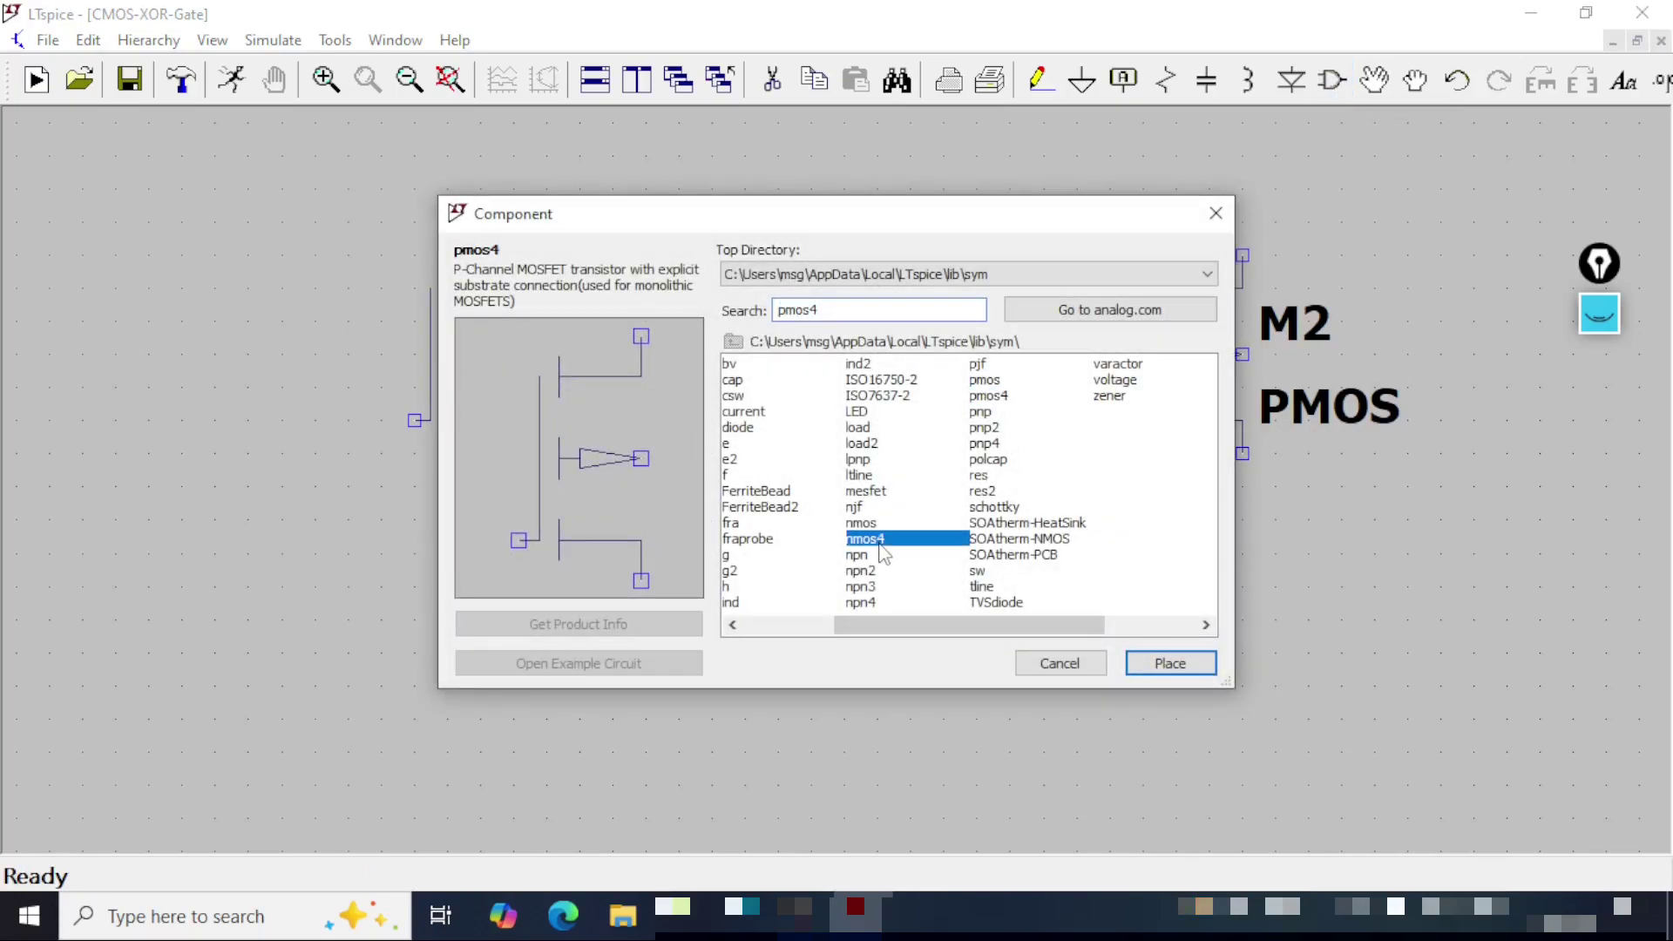
{"action": "left_click", "coordinate": [1175, 675]}
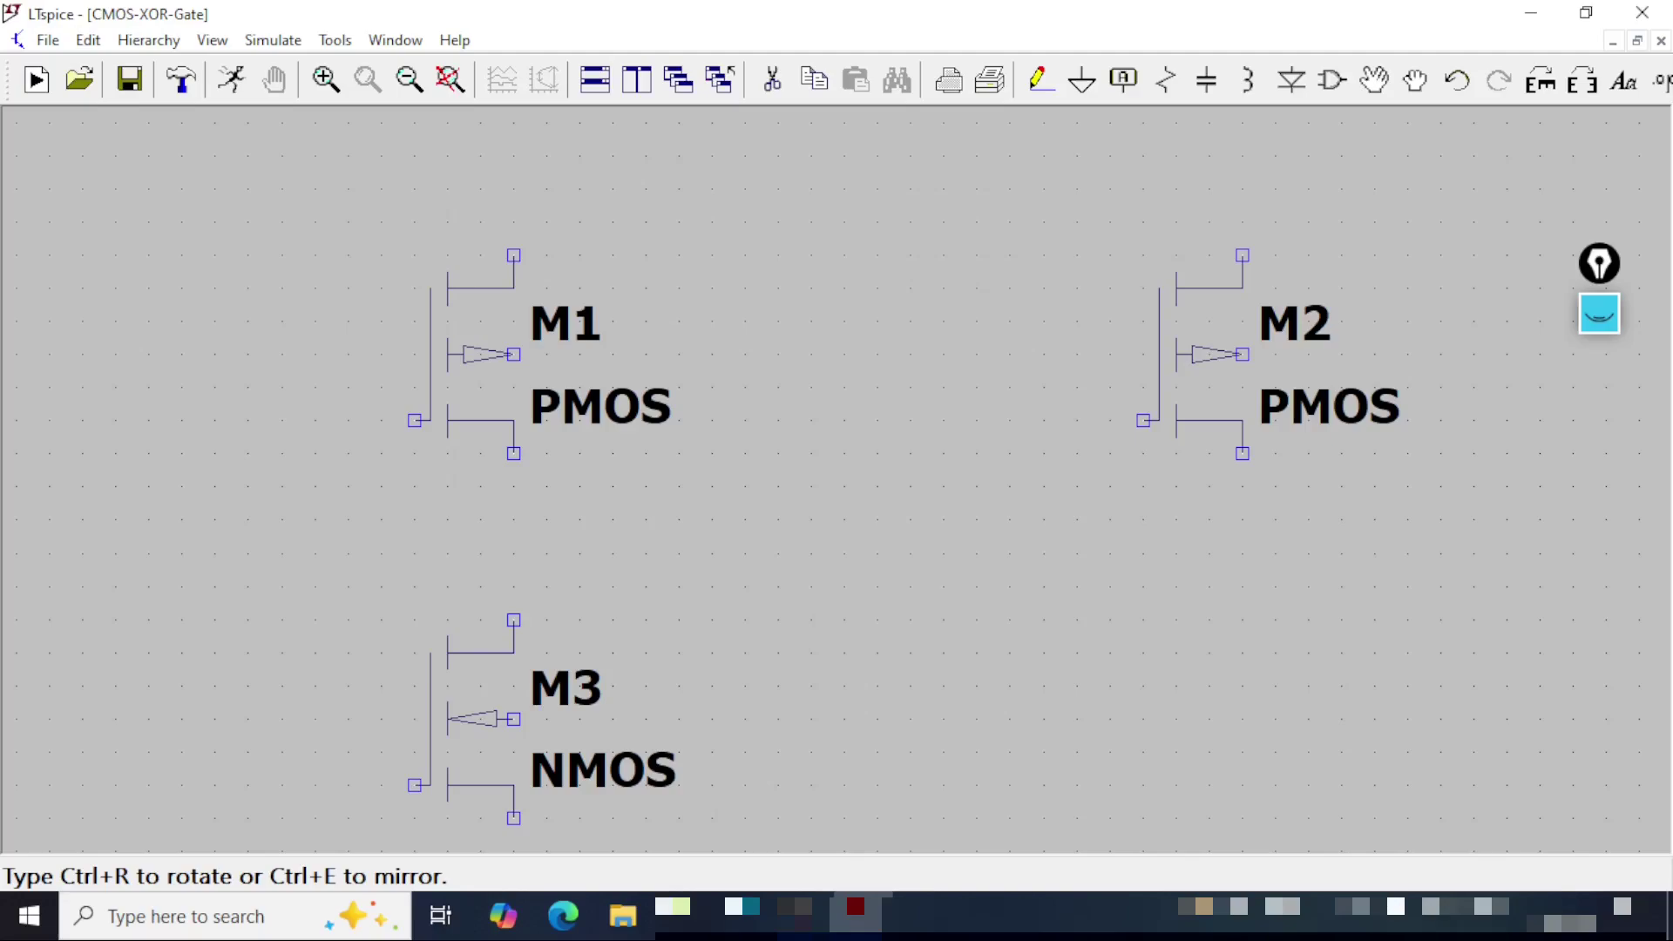
{"action": "left_click", "coordinate": [464, 719]}
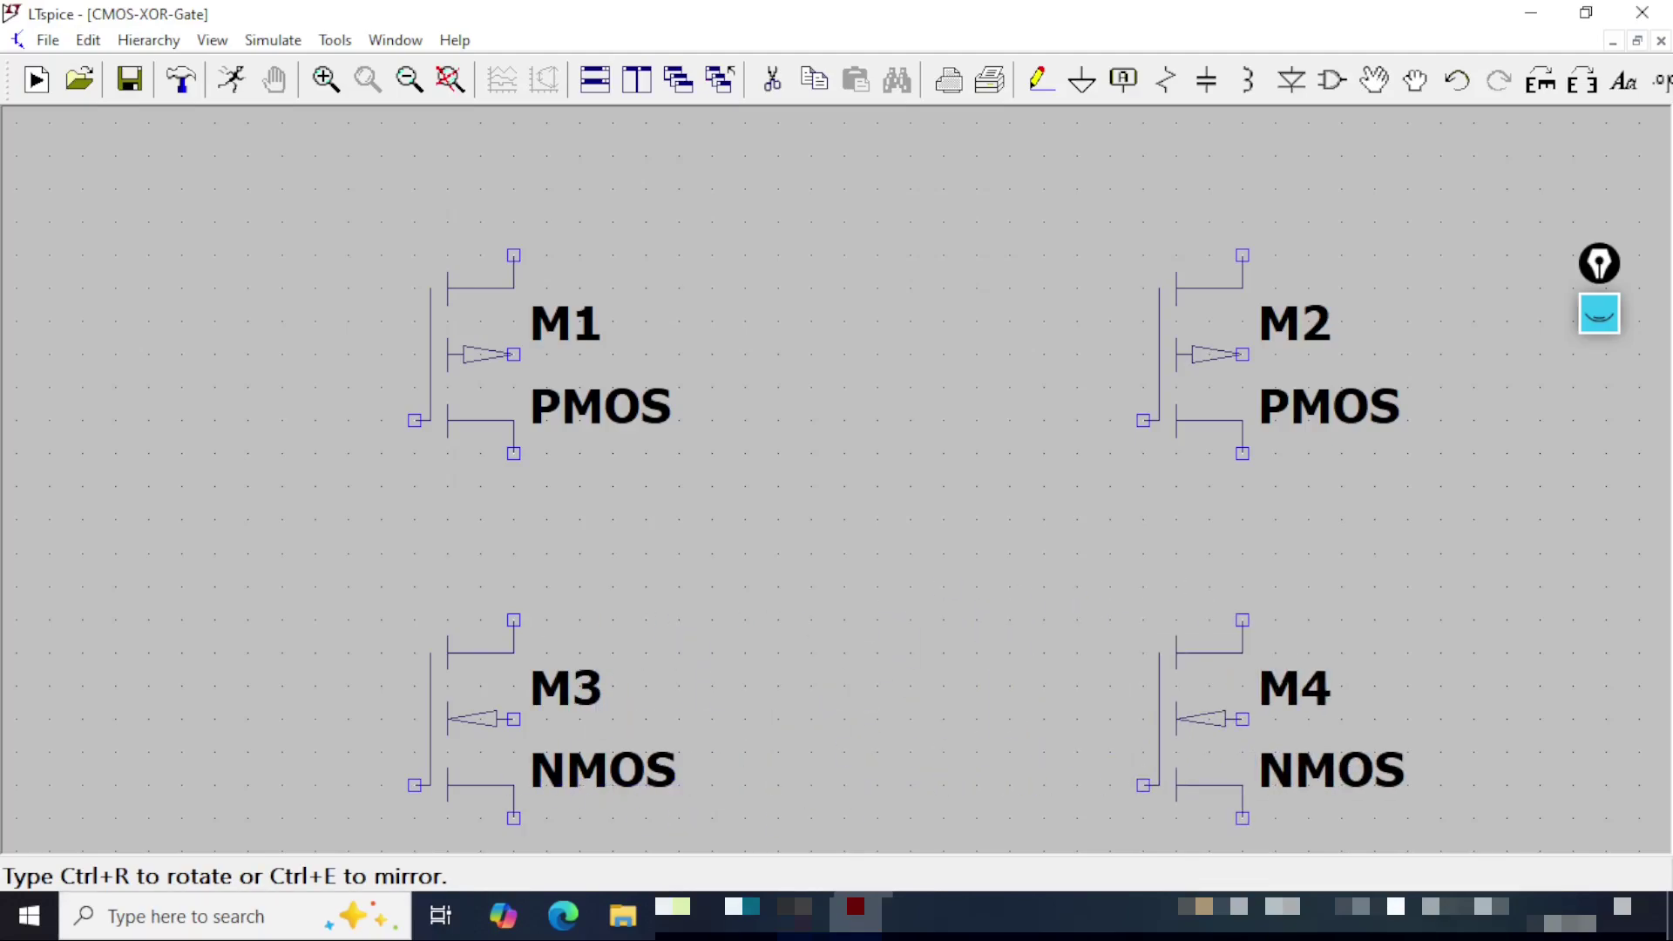
{"action": "left_click", "coordinate": [1193, 719]}
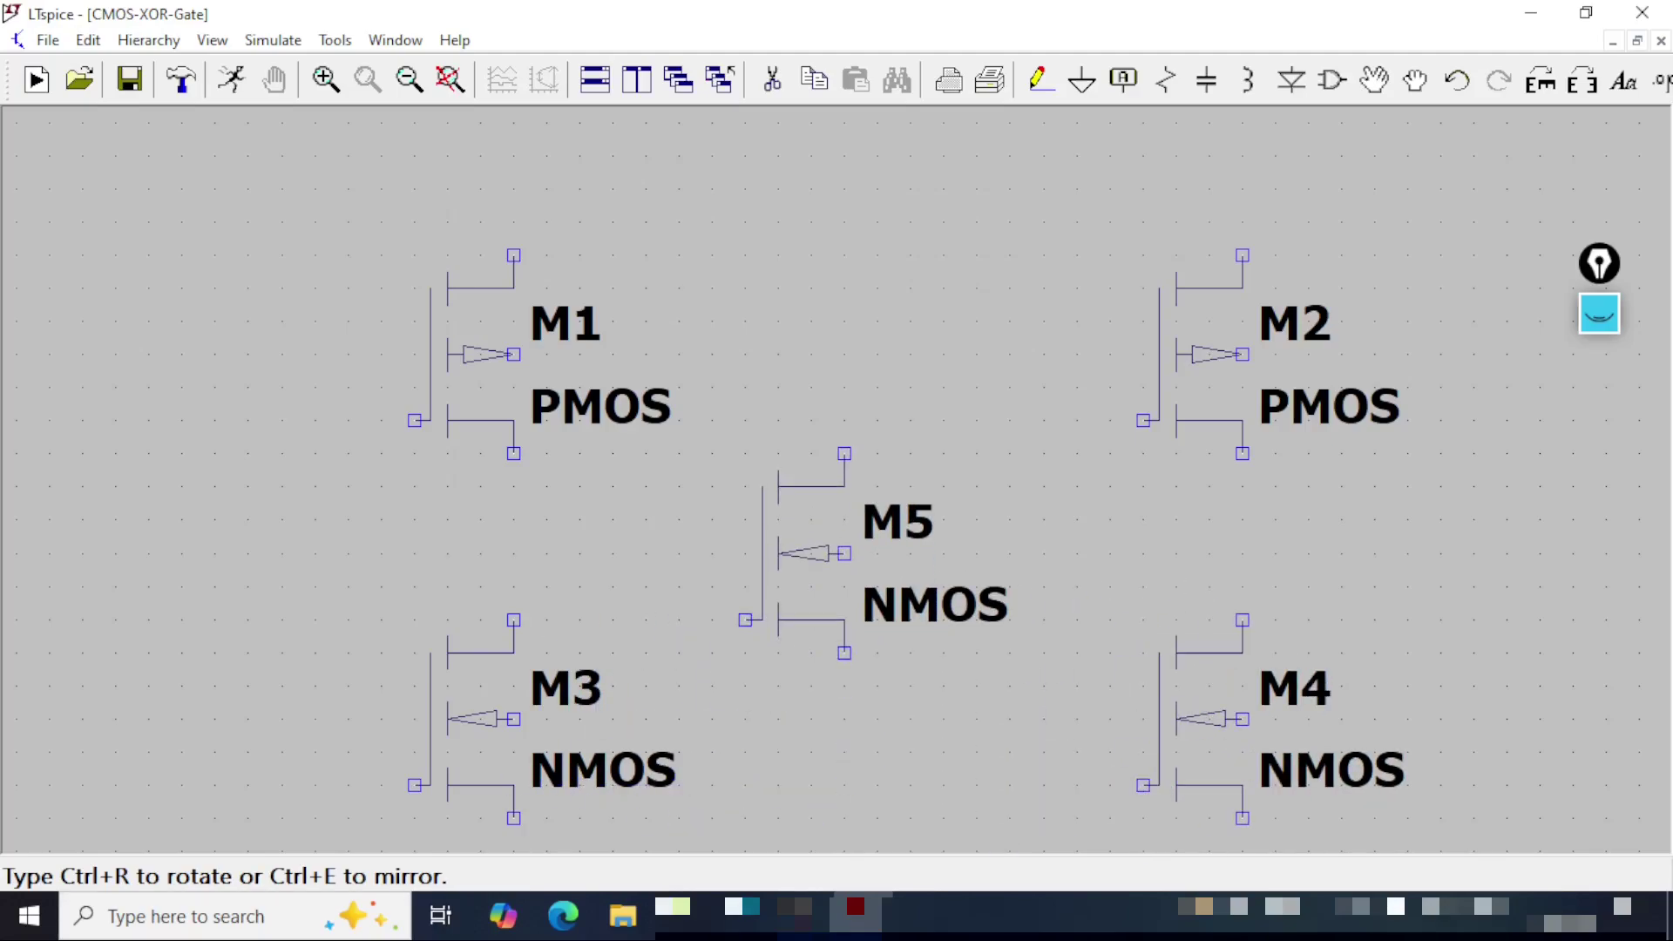
{"action": "key", "text": "Escape"}
Step: Place a voltage source well to the left of the four transistors, at about their mid-height
{"action": "left_click", "coordinate": [409, 79]}
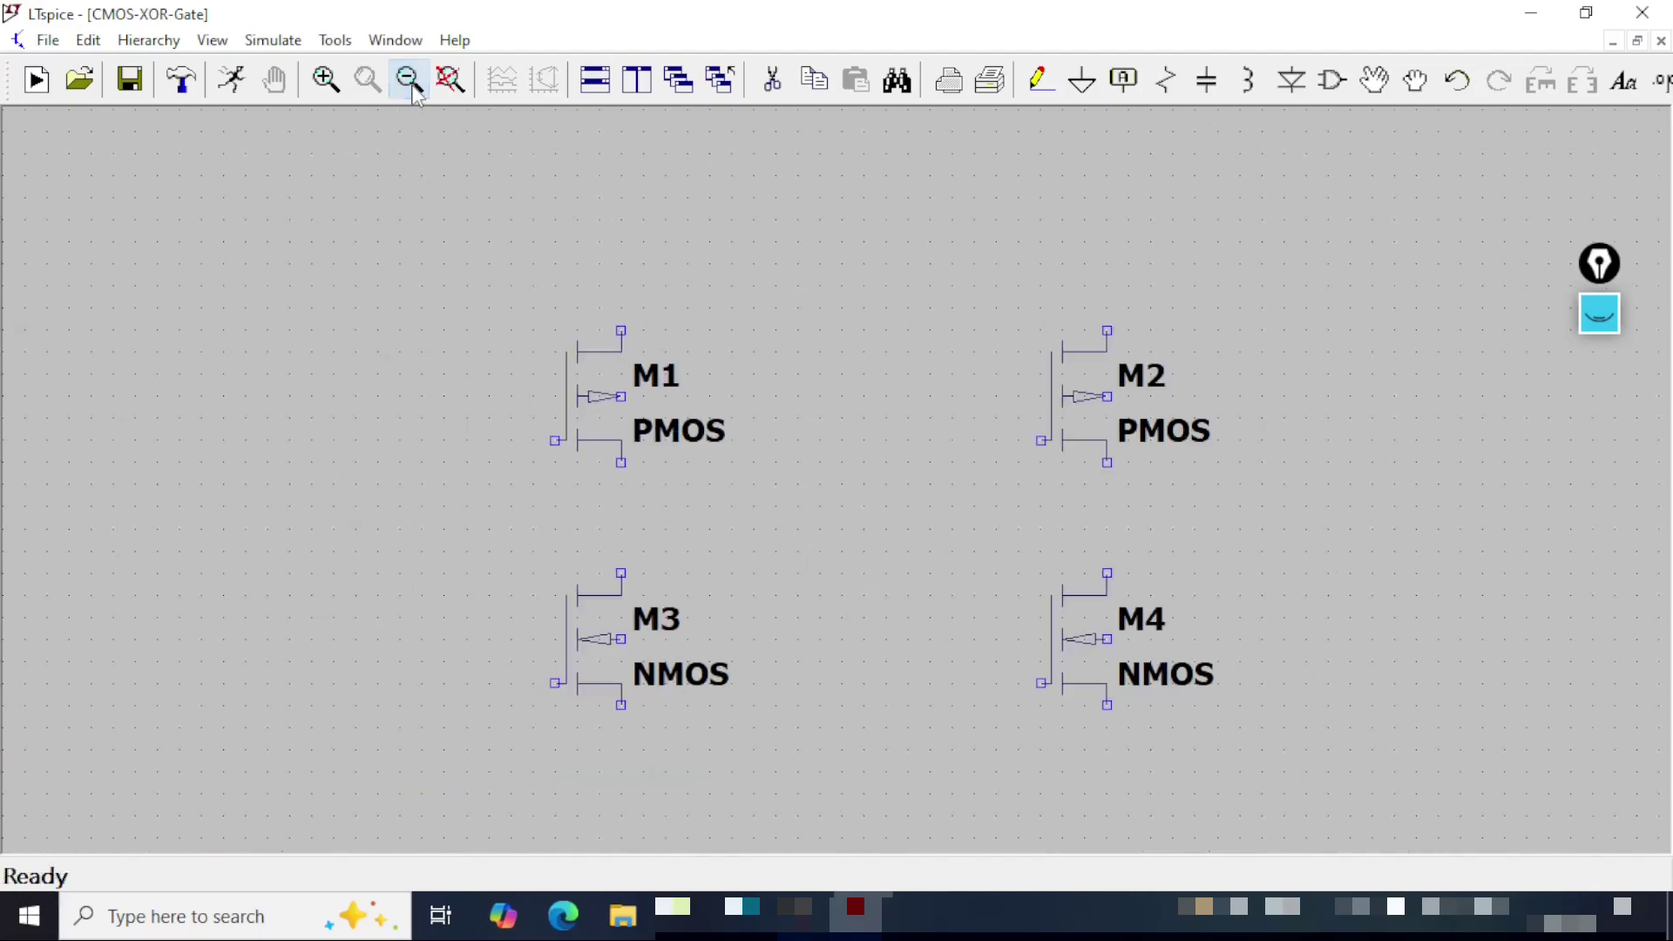
{"action": "key", "text": "Left"}
{"action": "key", "text": "Down"}
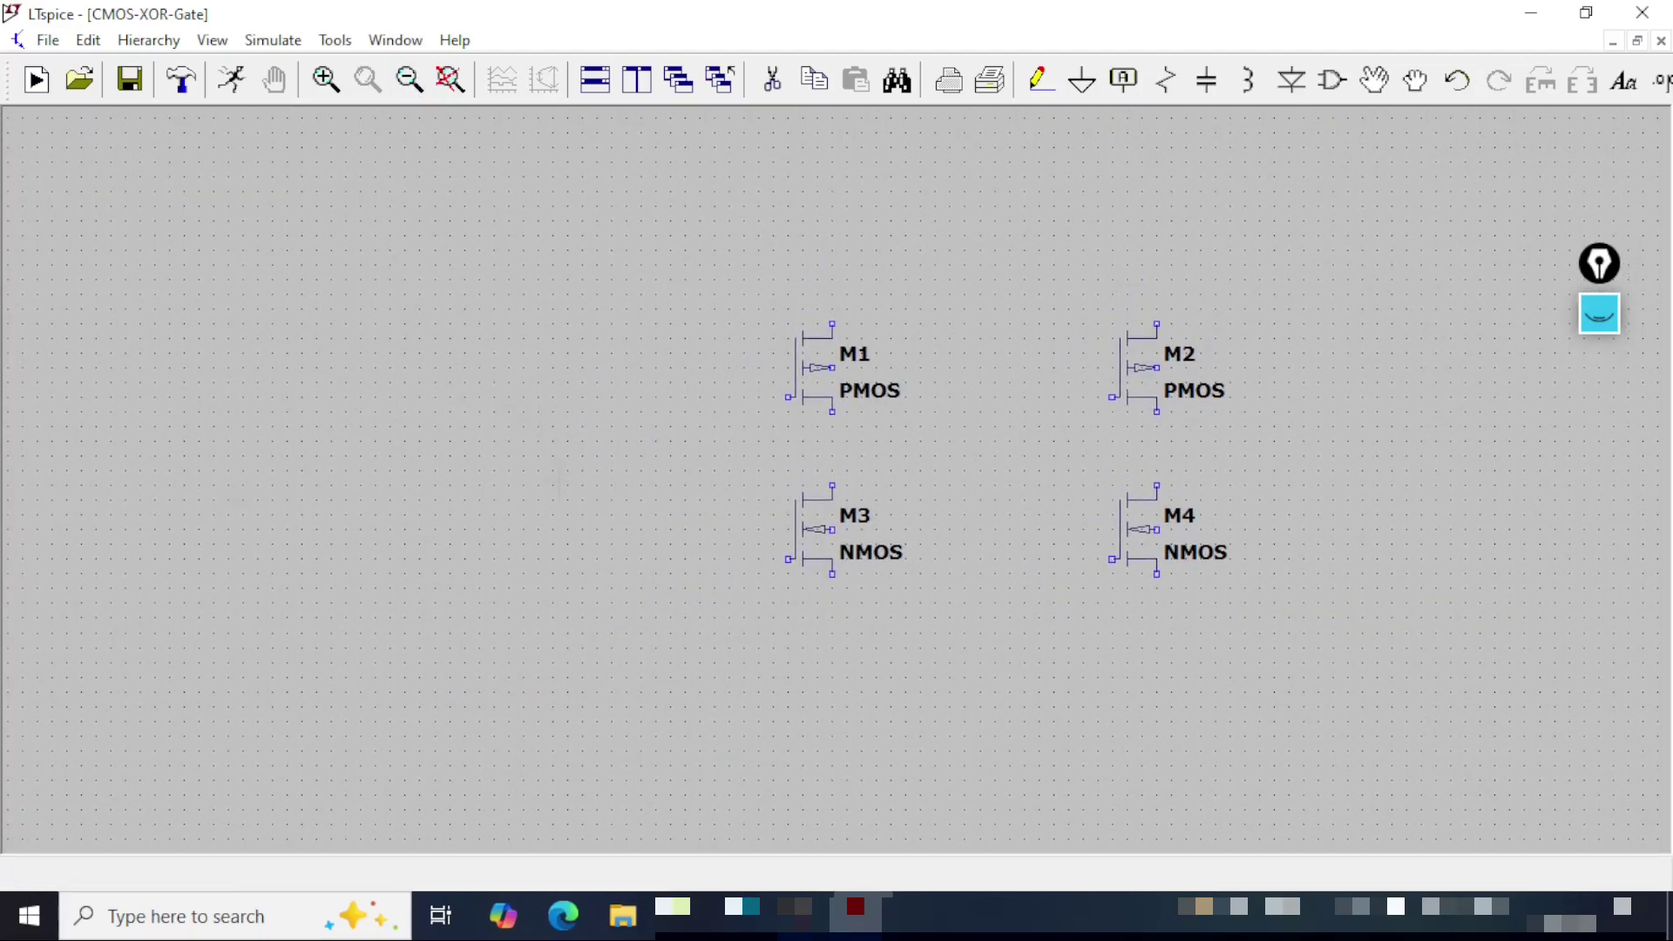
{"action": "left_click", "coordinate": [1332, 80]}
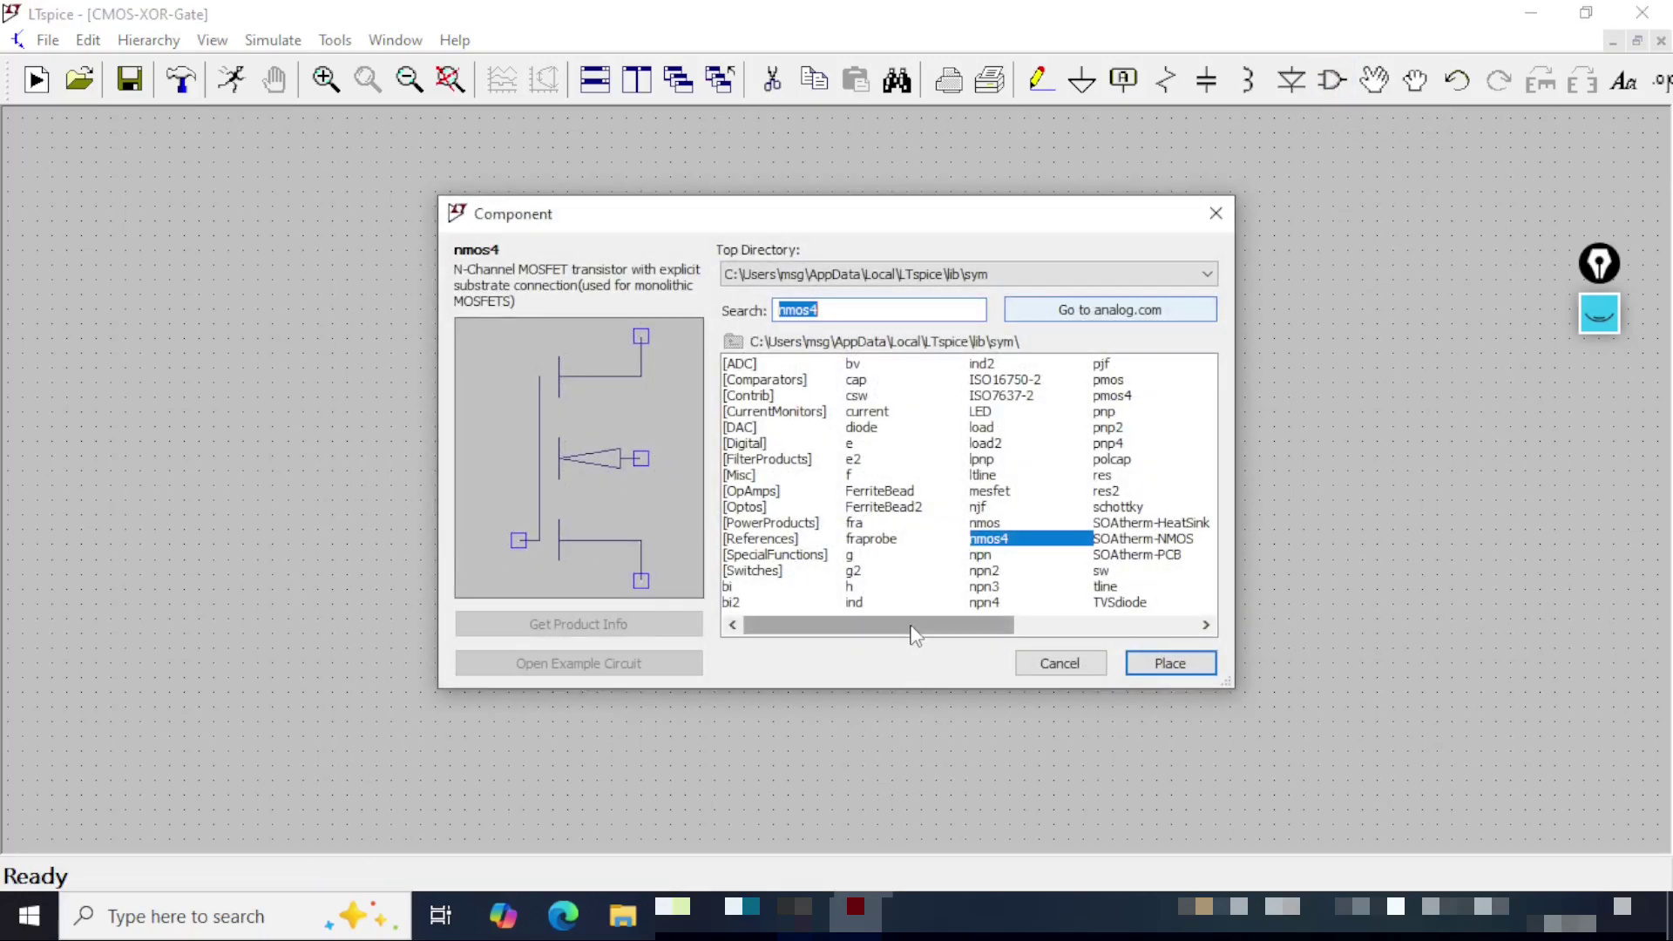
{"action": "left_click_drag", "start_coordinate": [940, 626], "coordinate": [1198, 629]}
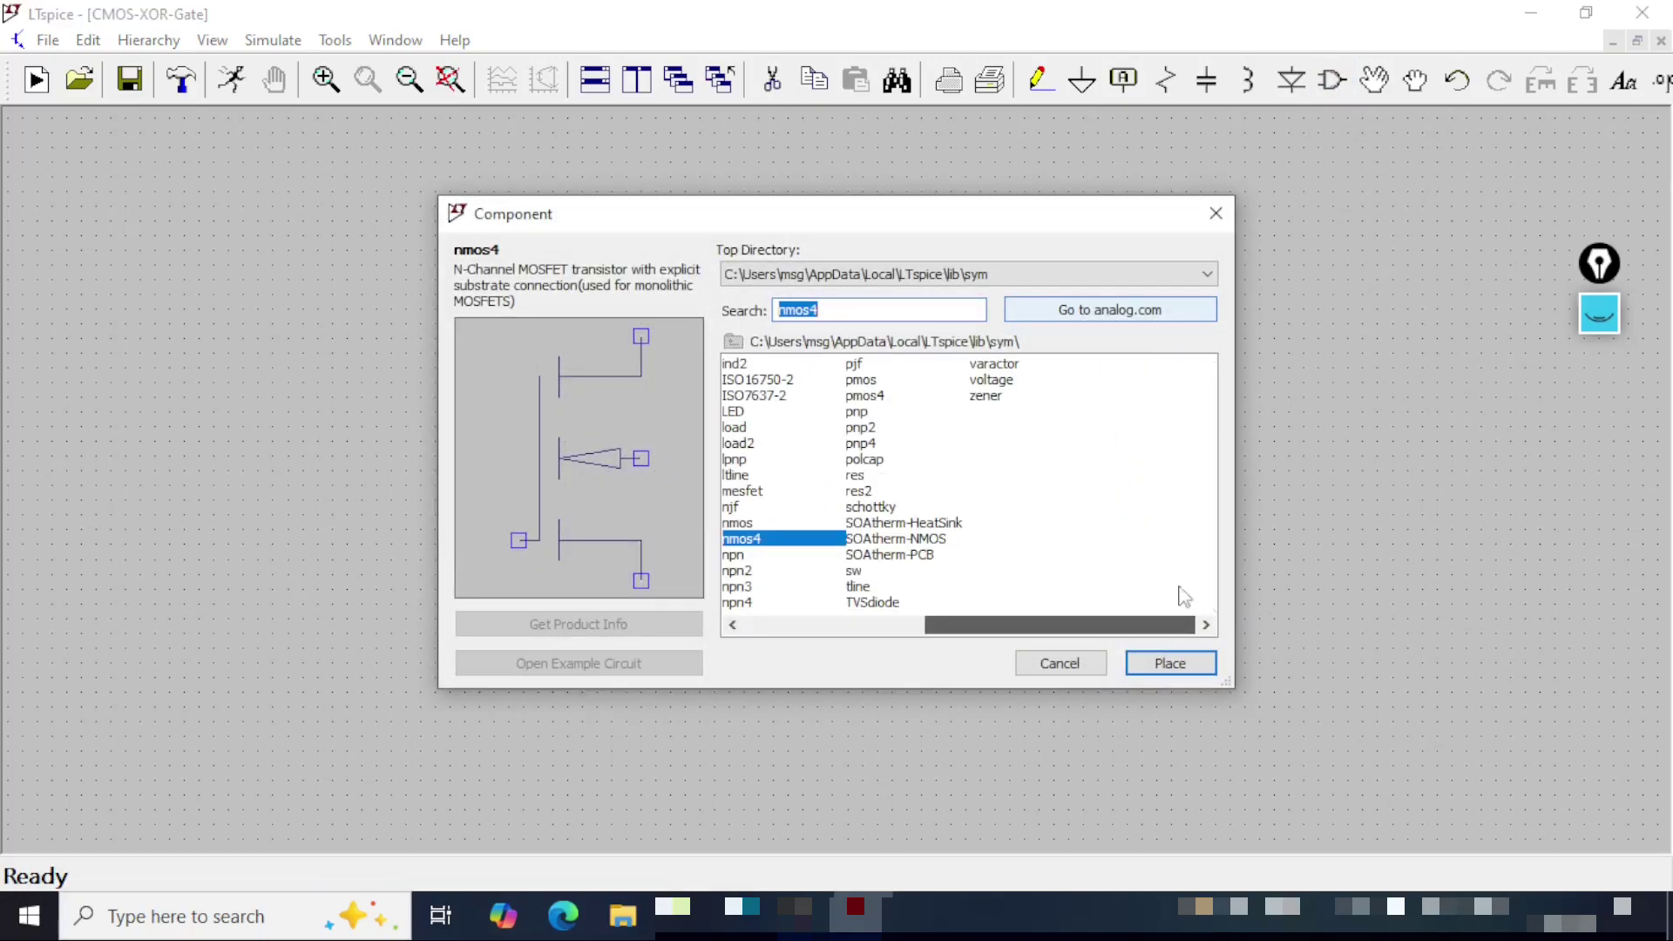
{"action": "type", "text": "voltage"}
{"action": "left_click", "coordinate": [1169, 663]}
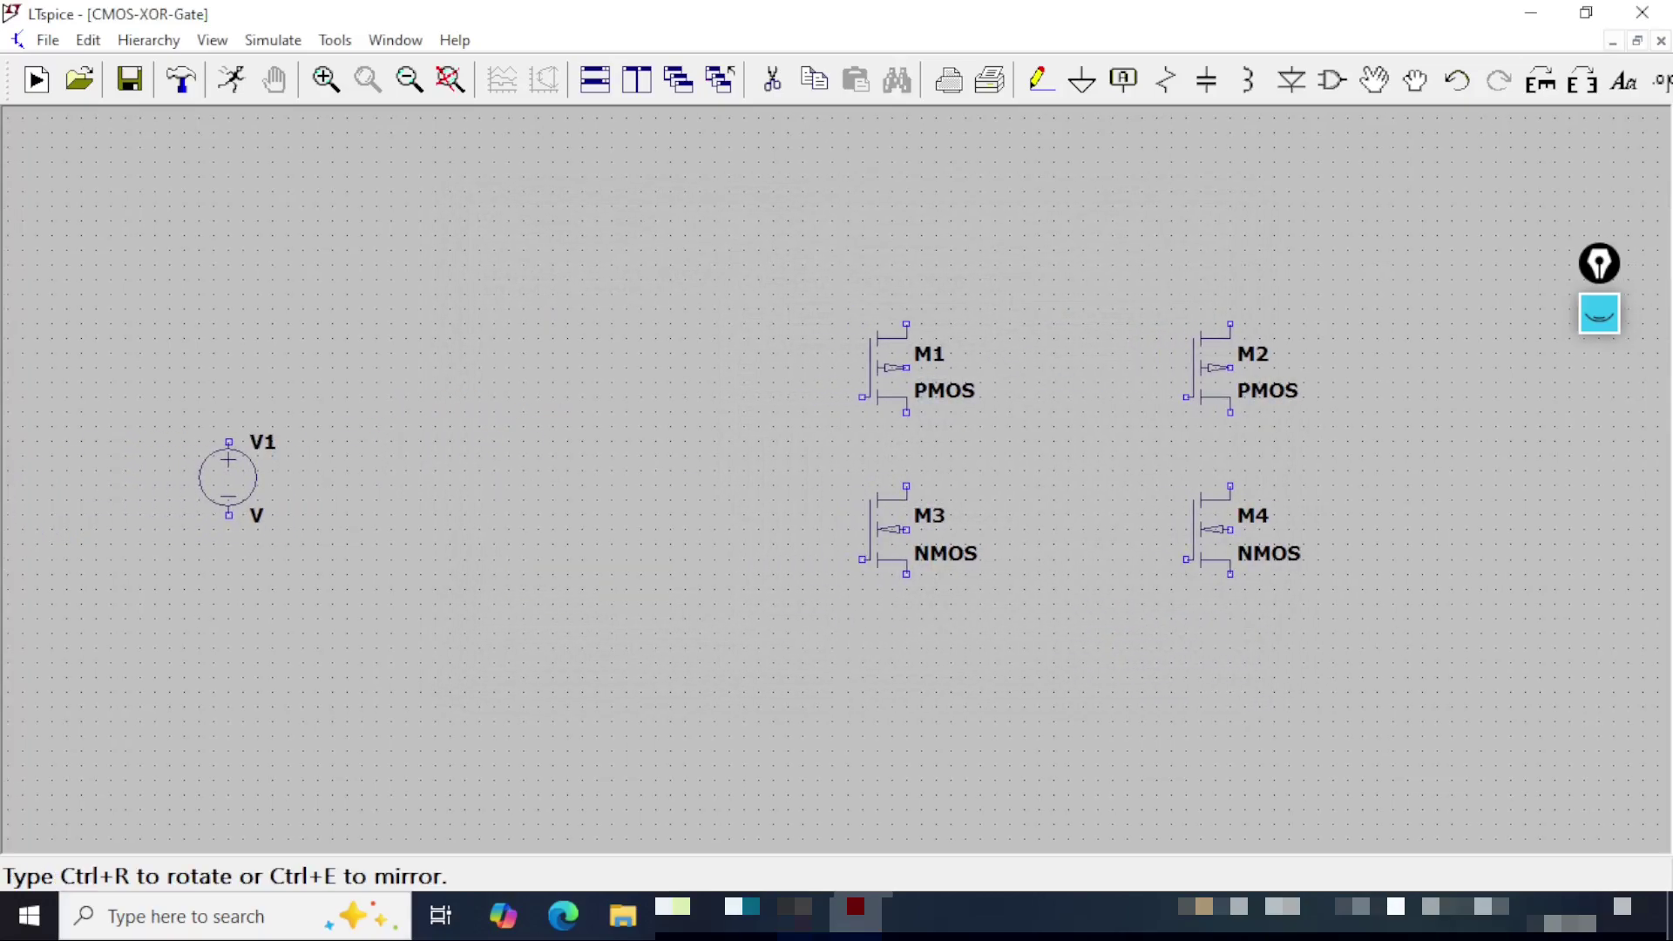
{"action": "left_click", "coordinate": [214, 478]}
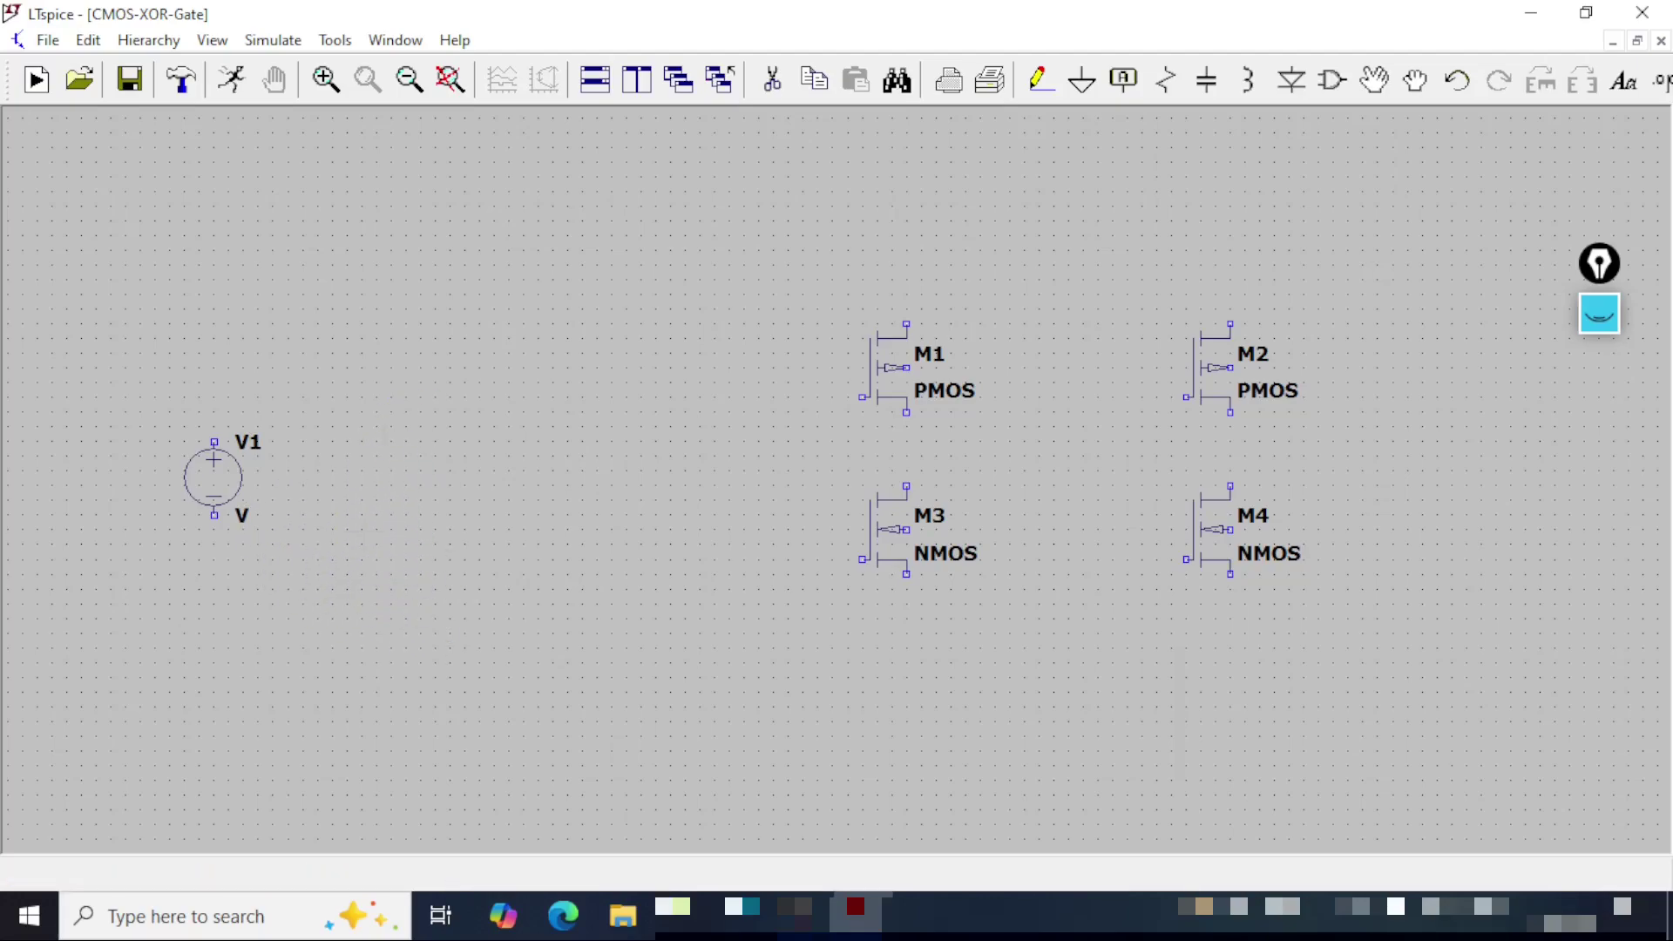
Step: Wire V1's positive terminal along a supply rail above the transistors and connect the body terminals of M2 and M1 to it
{"action": "left_click", "coordinate": [1053, 100]}
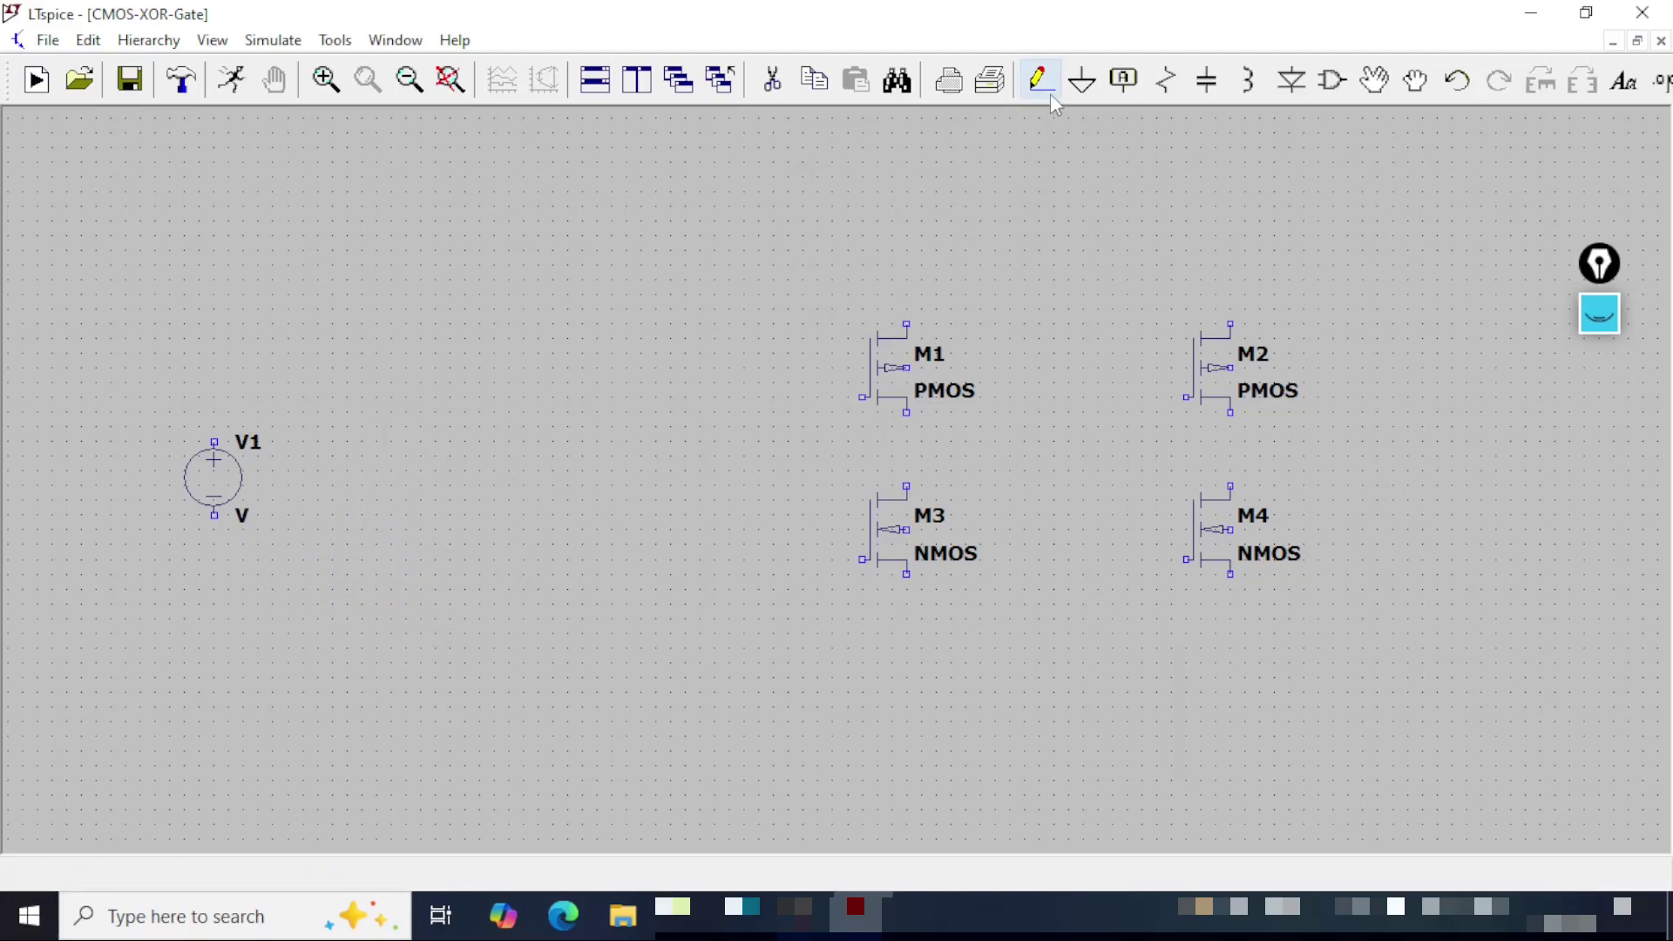
{"action": "left_click", "coordinate": [213, 441]}
{"action": "left_click", "coordinate": [213, 206]}
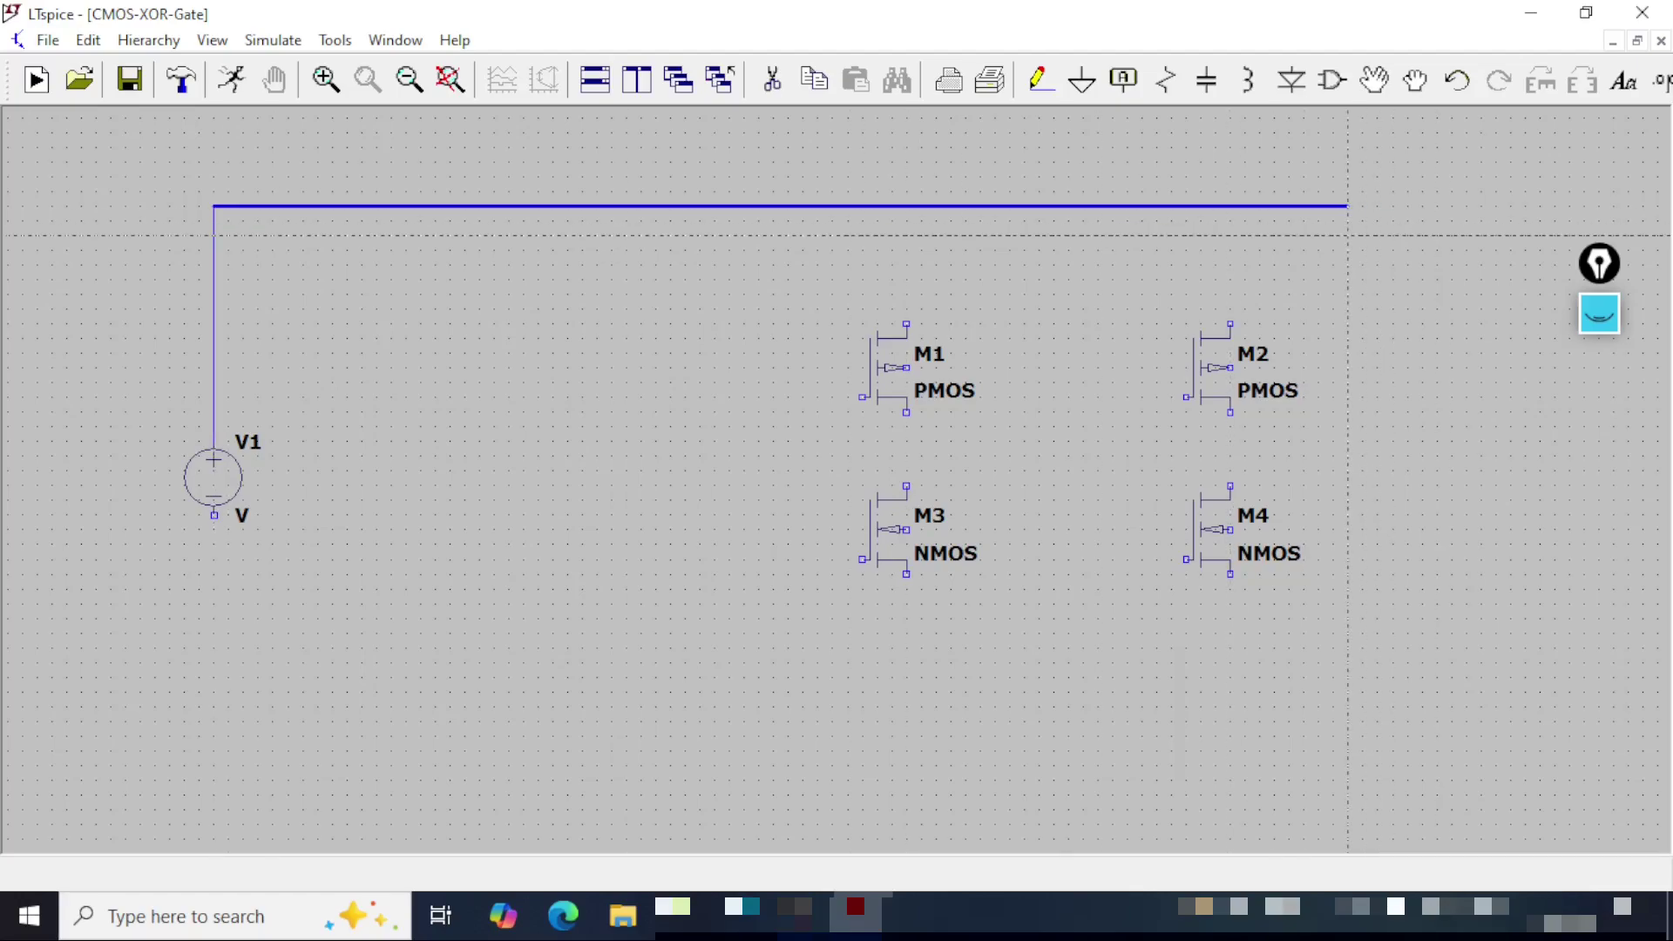
{"action": "left_click", "coordinate": [1348, 205]}
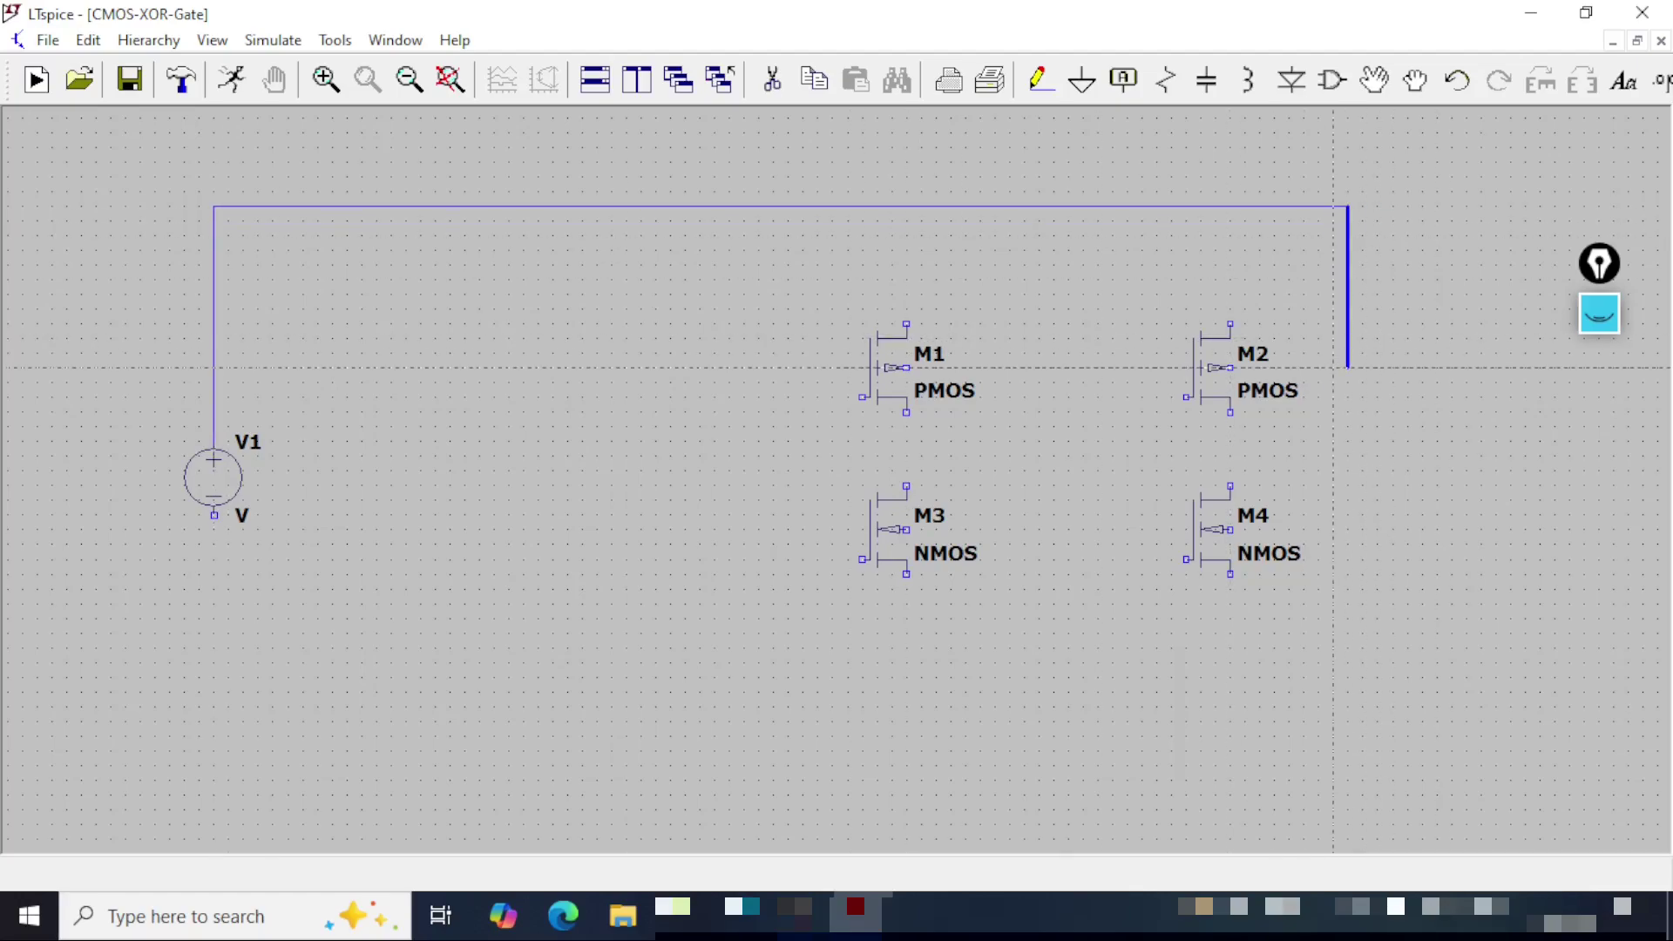
{"action": "left_click", "coordinate": [1348, 367]}
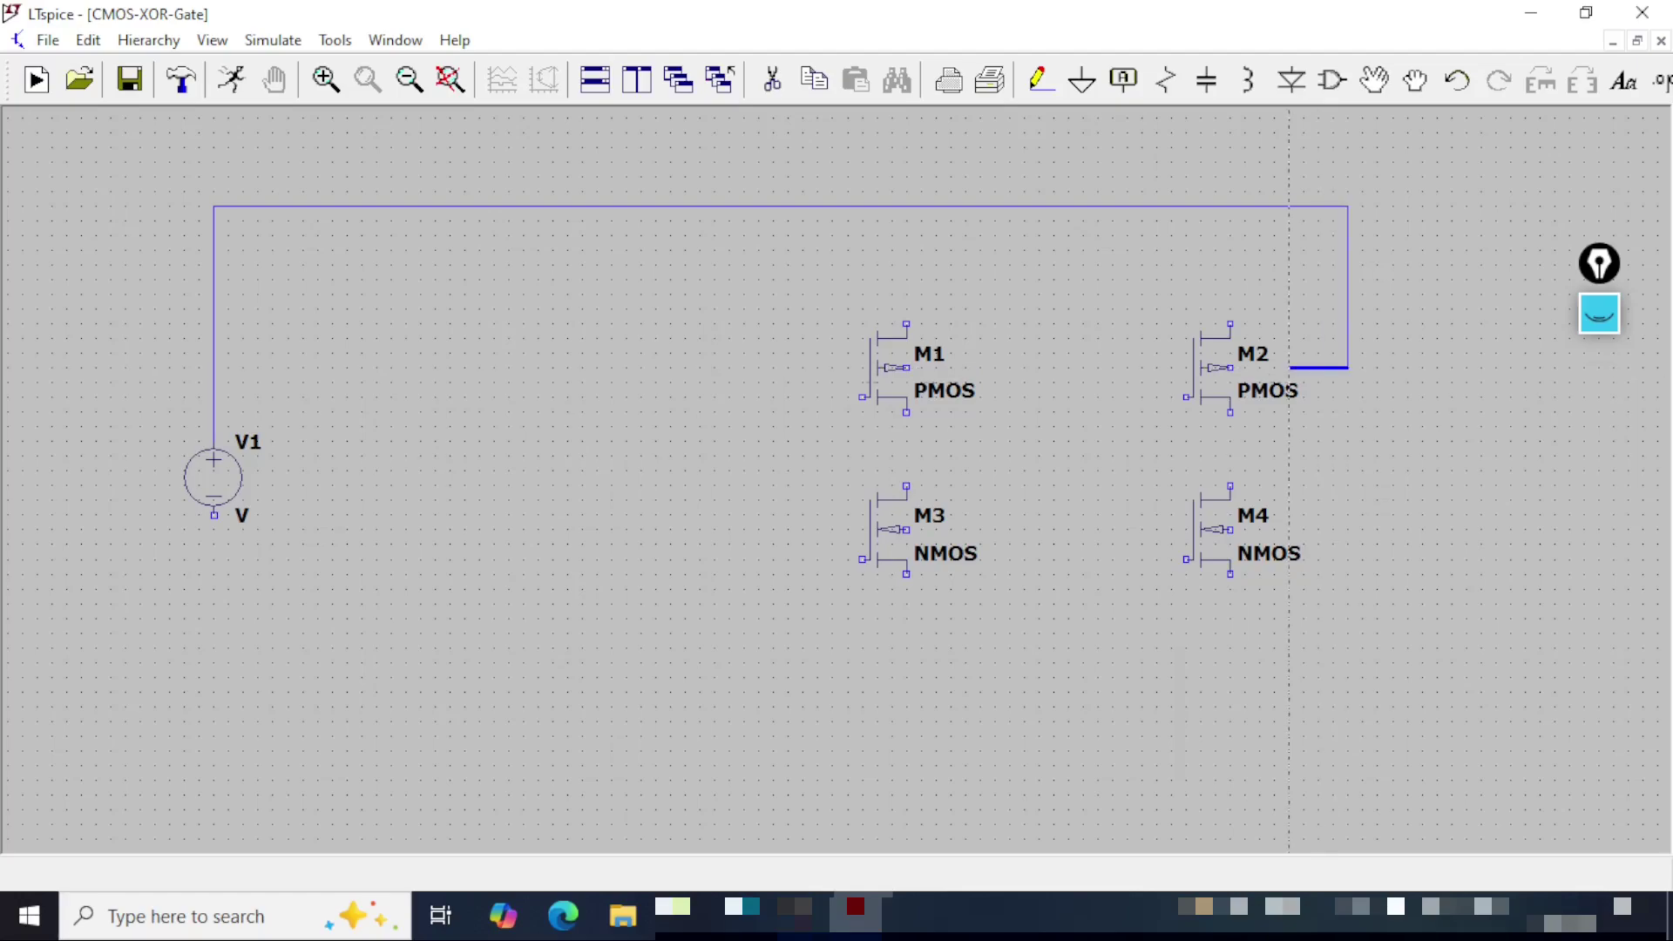
{"action": "left_click", "coordinate": [1231, 367]}
{"action": "left_click", "coordinate": [906, 367]}
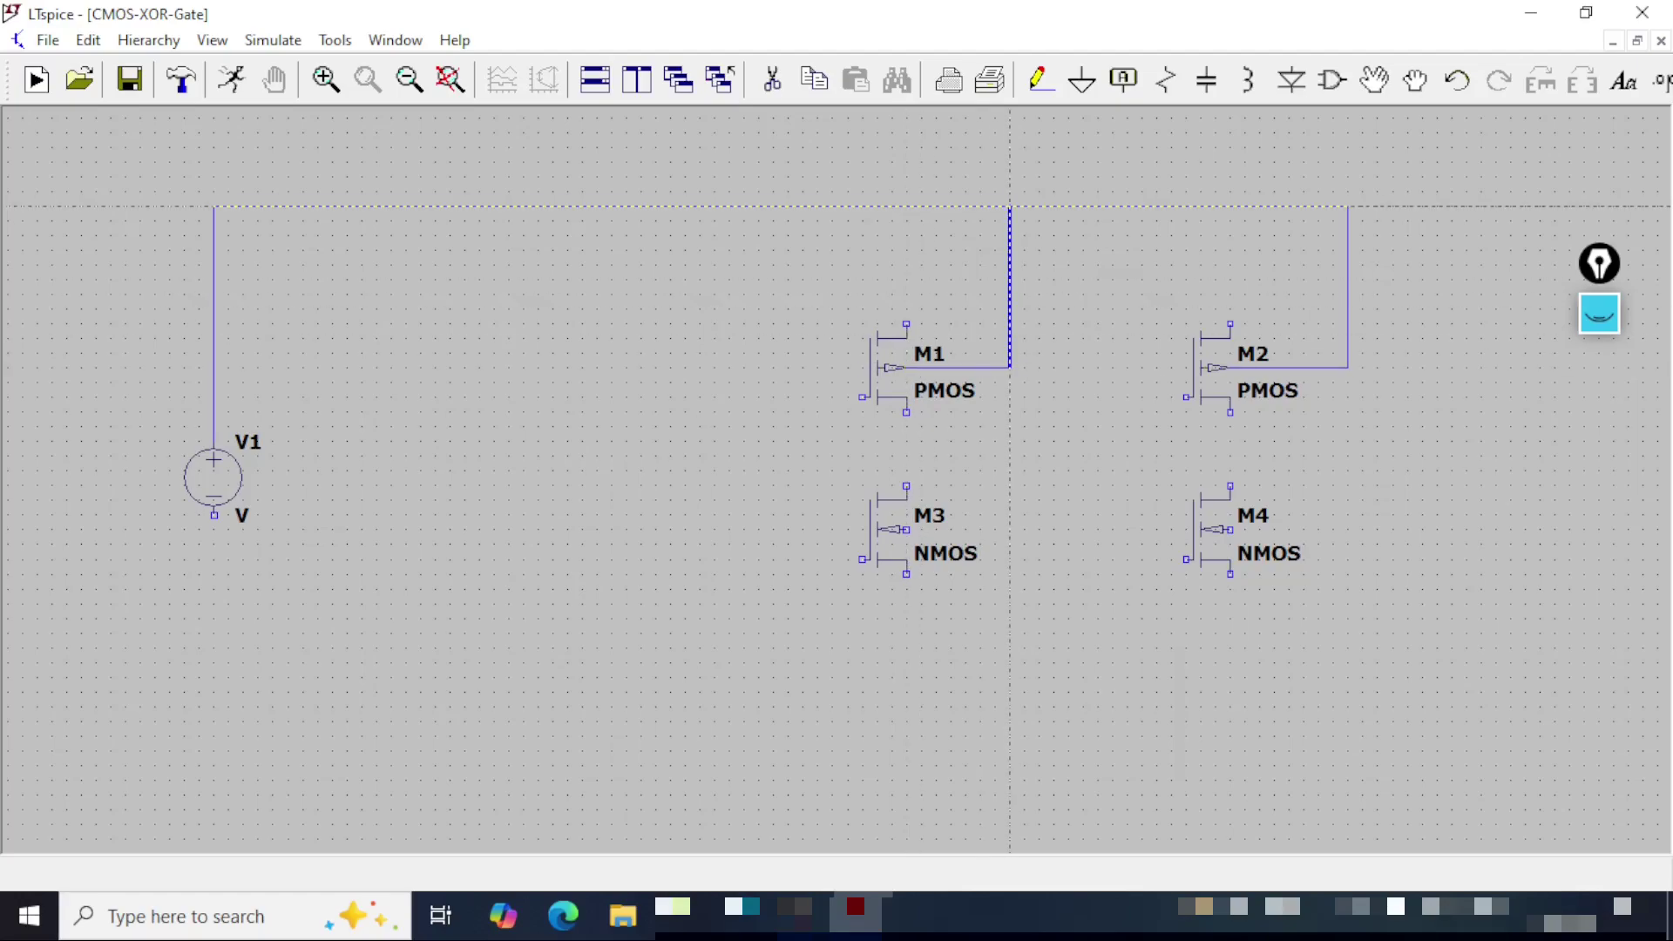
{"action": "left_click", "coordinate": [1010, 206]}
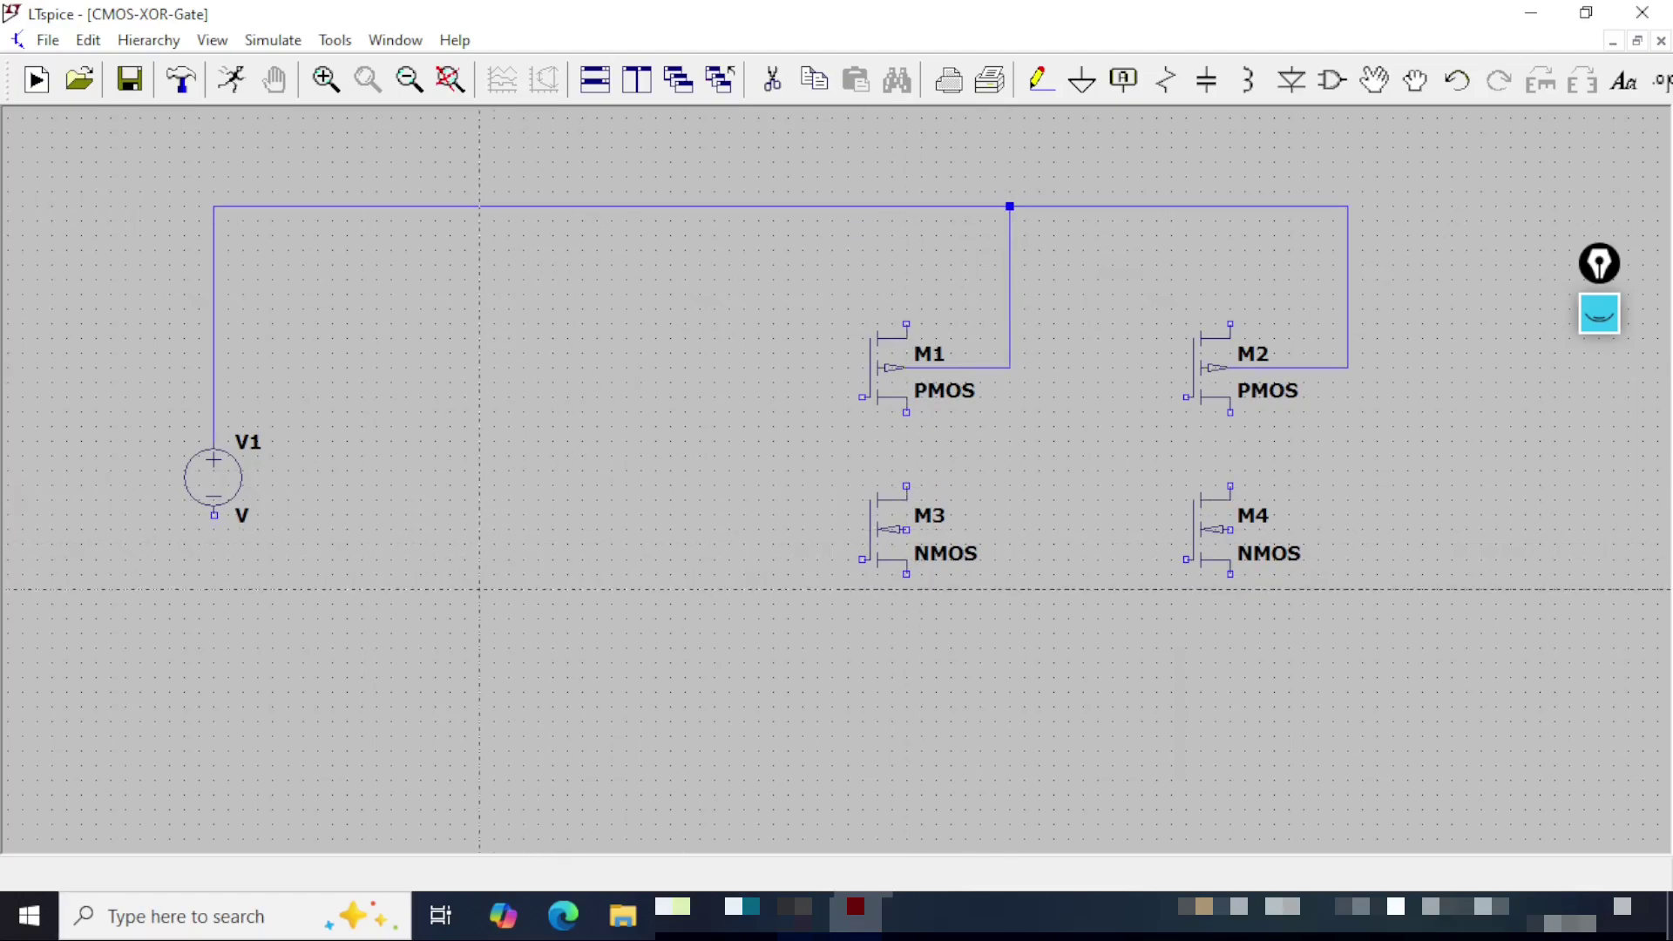
Step: Wire V1's negative terminal down into a horizontal rail below the transistors, extending to the right past M4
{"action": "left_click", "coordinate": [213, 515]}
{"action": "left_click", "coordinate": [213, 795]}
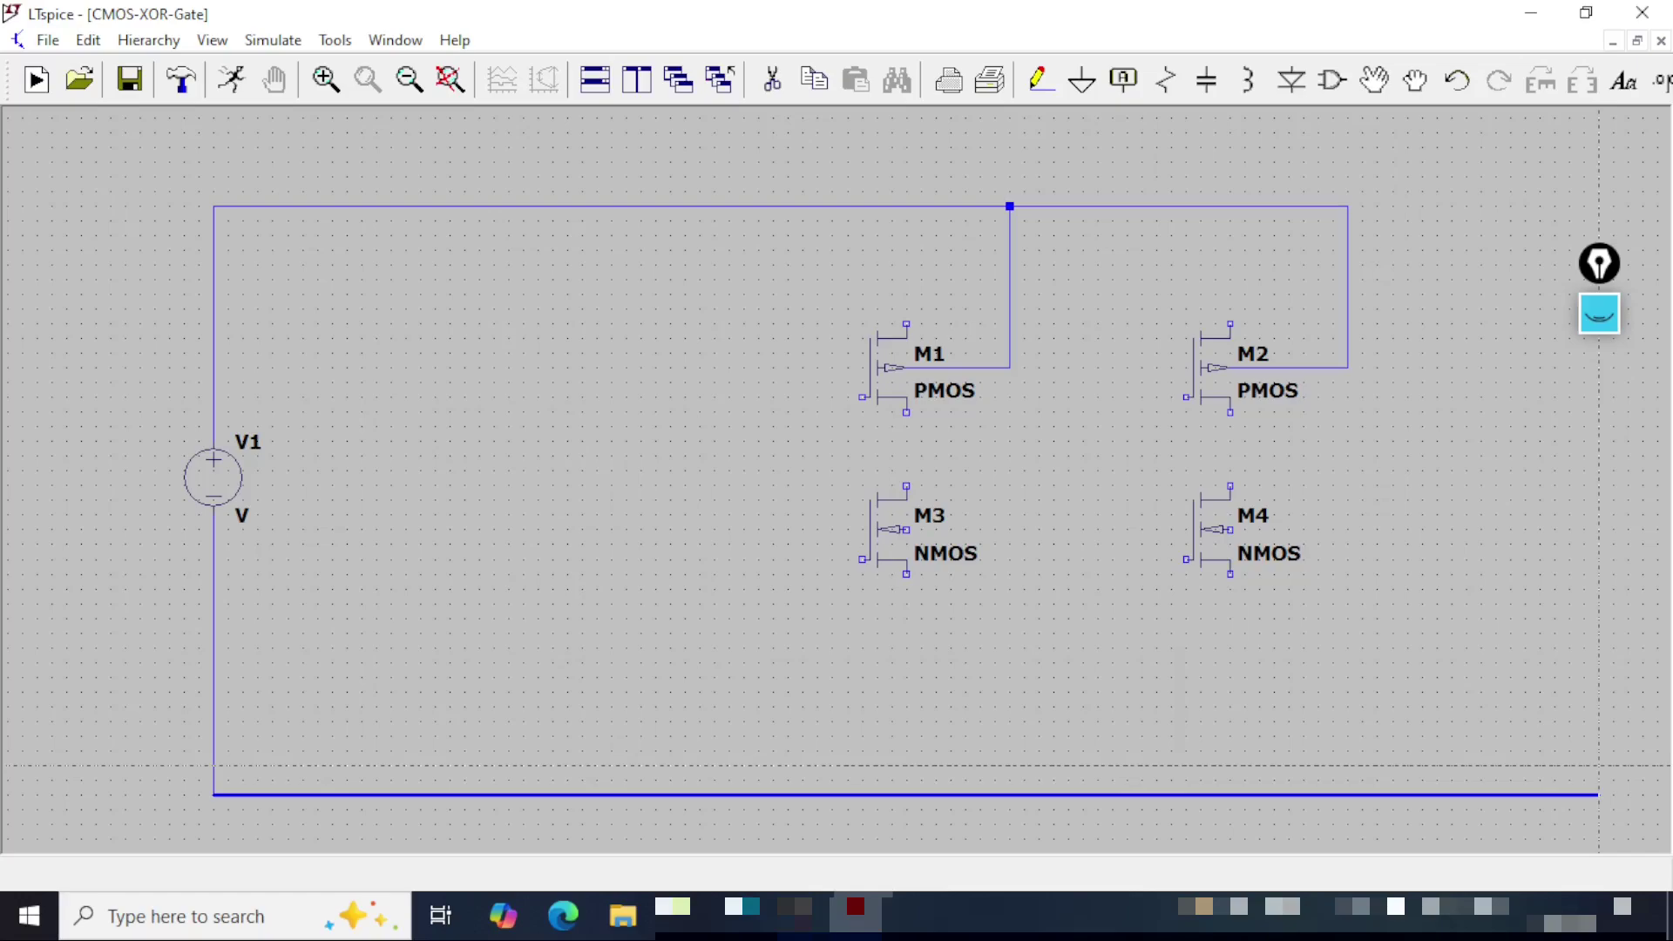
{"action": "left_click", "coordinate": [1599, 766]}
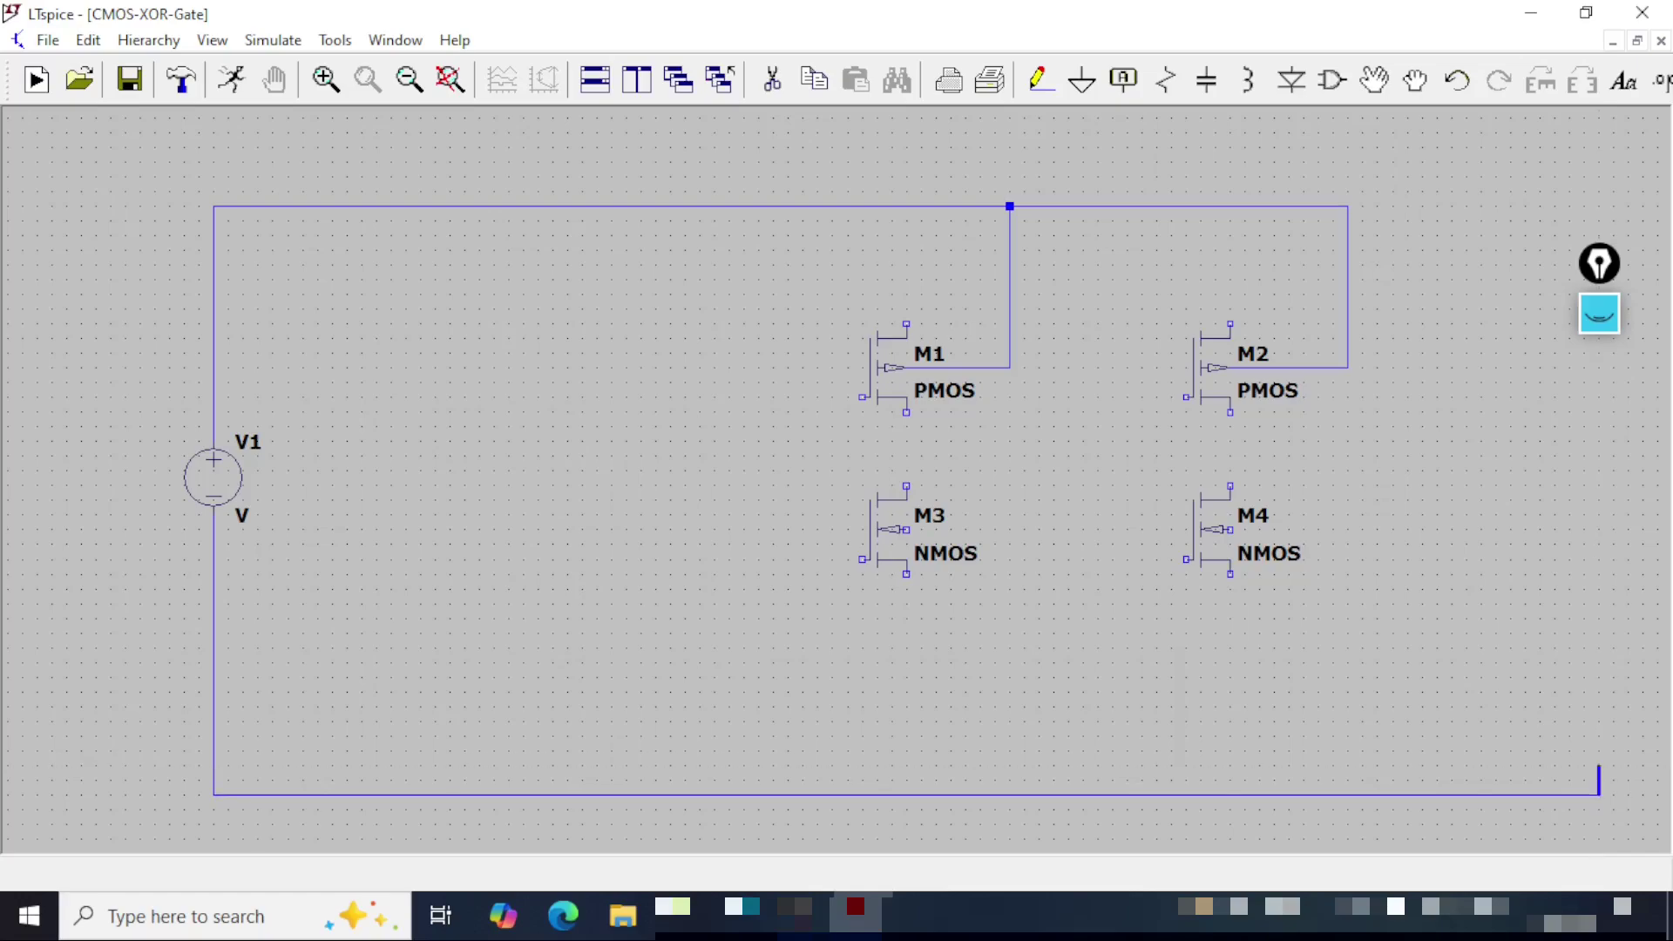
{"action": "right_click", "coordinate": [1554, 737]}
Step: Connect the body terminals of NMOS transistors M3 and M4 down to the lower rail
{"action": "left_click", "coordinate": [907, 529]}
{"action": "left_click", "coordinate": [1010, 529]}
{"action": "key", "text": "Escape"}
{"action": "key", "text": "F3"}
{"action": "left_click", "coordinate": [1009, 529]}
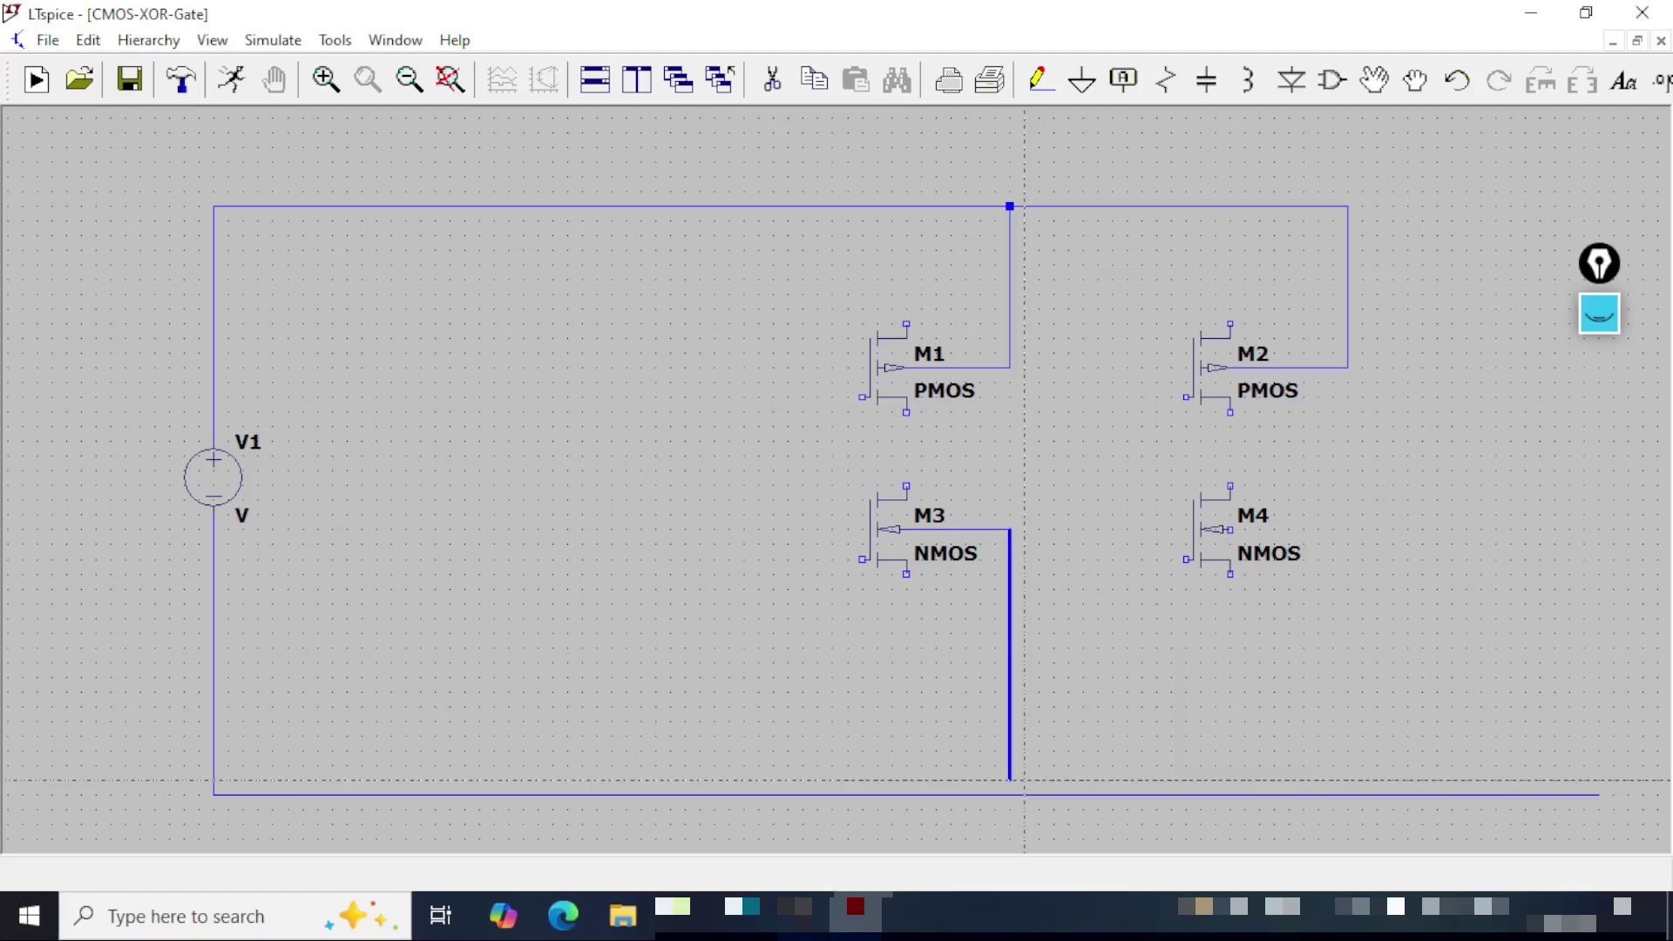
{"action": "left_click", "coordinate": [1009, 795]}
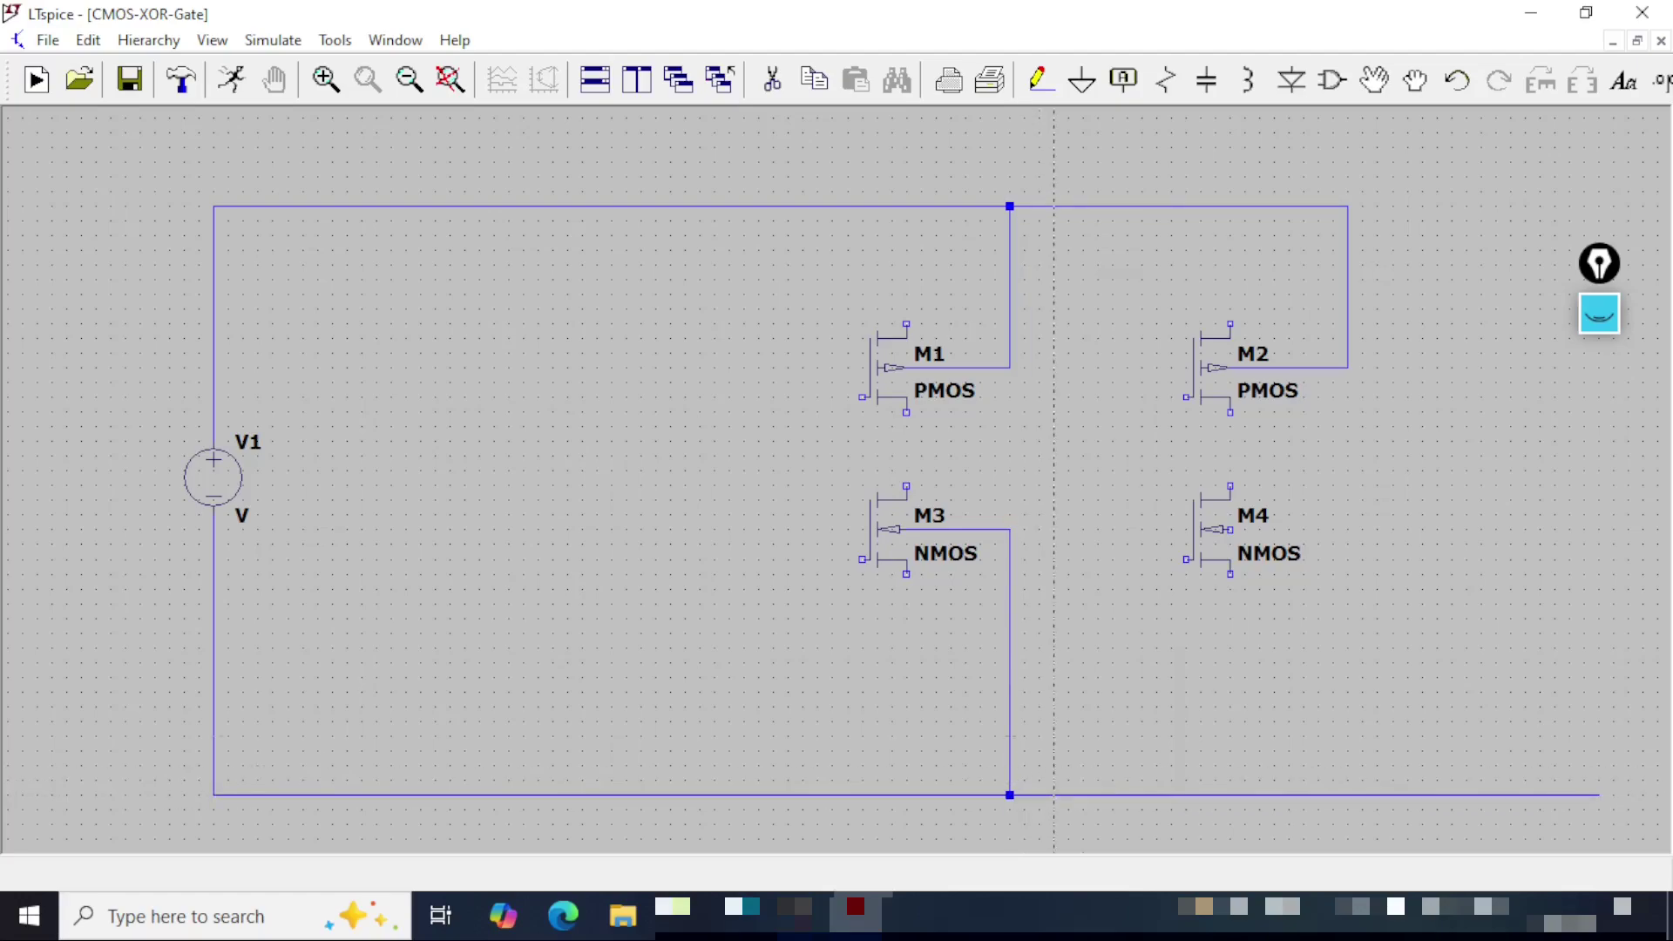
{"action": "left_click", "coordinate": [1231, 529]}
{"action": "left_click", "coordinate": [1348, 529]}
{"action": "left_click", "coordinate": [1348, 795]}
{"action": "key", "text": "Escape"}
Step: Wire M1's upper terminal up to the supply rail and M3's lower terminal down to the lower rail
{"action": "key", "text": "F3"}
{"action": "left_click", "coordinate": [907, 324]}
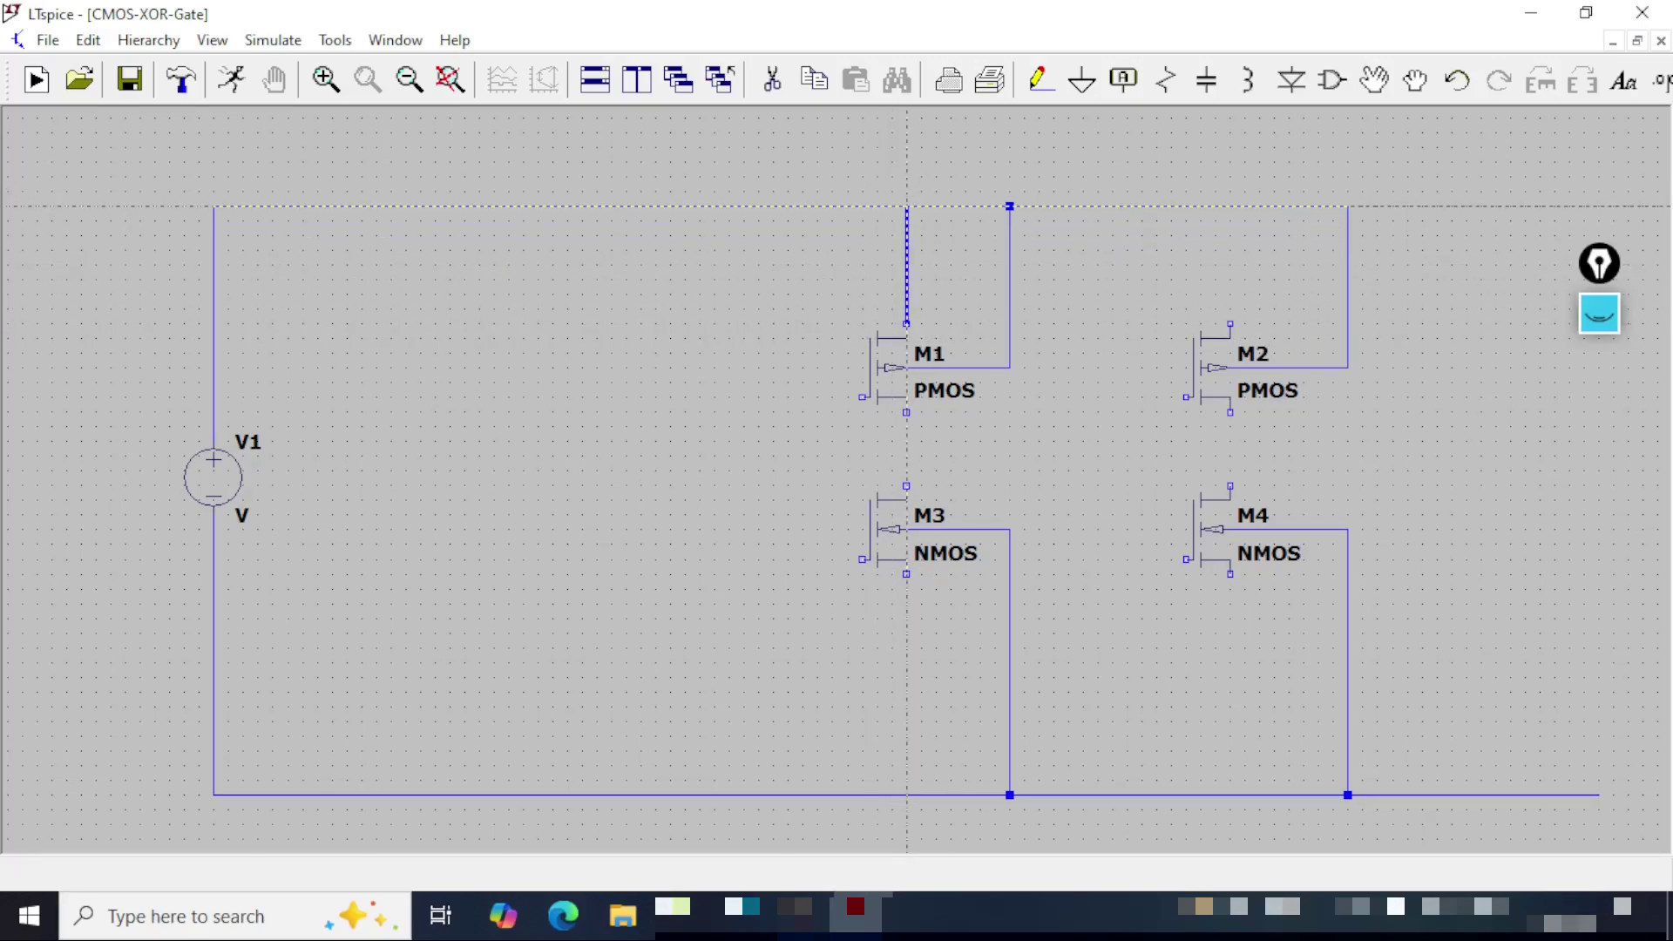
{"action": "left_click", "coordinate": [906, 206]}
{"action": "key", "text": "Escape"}
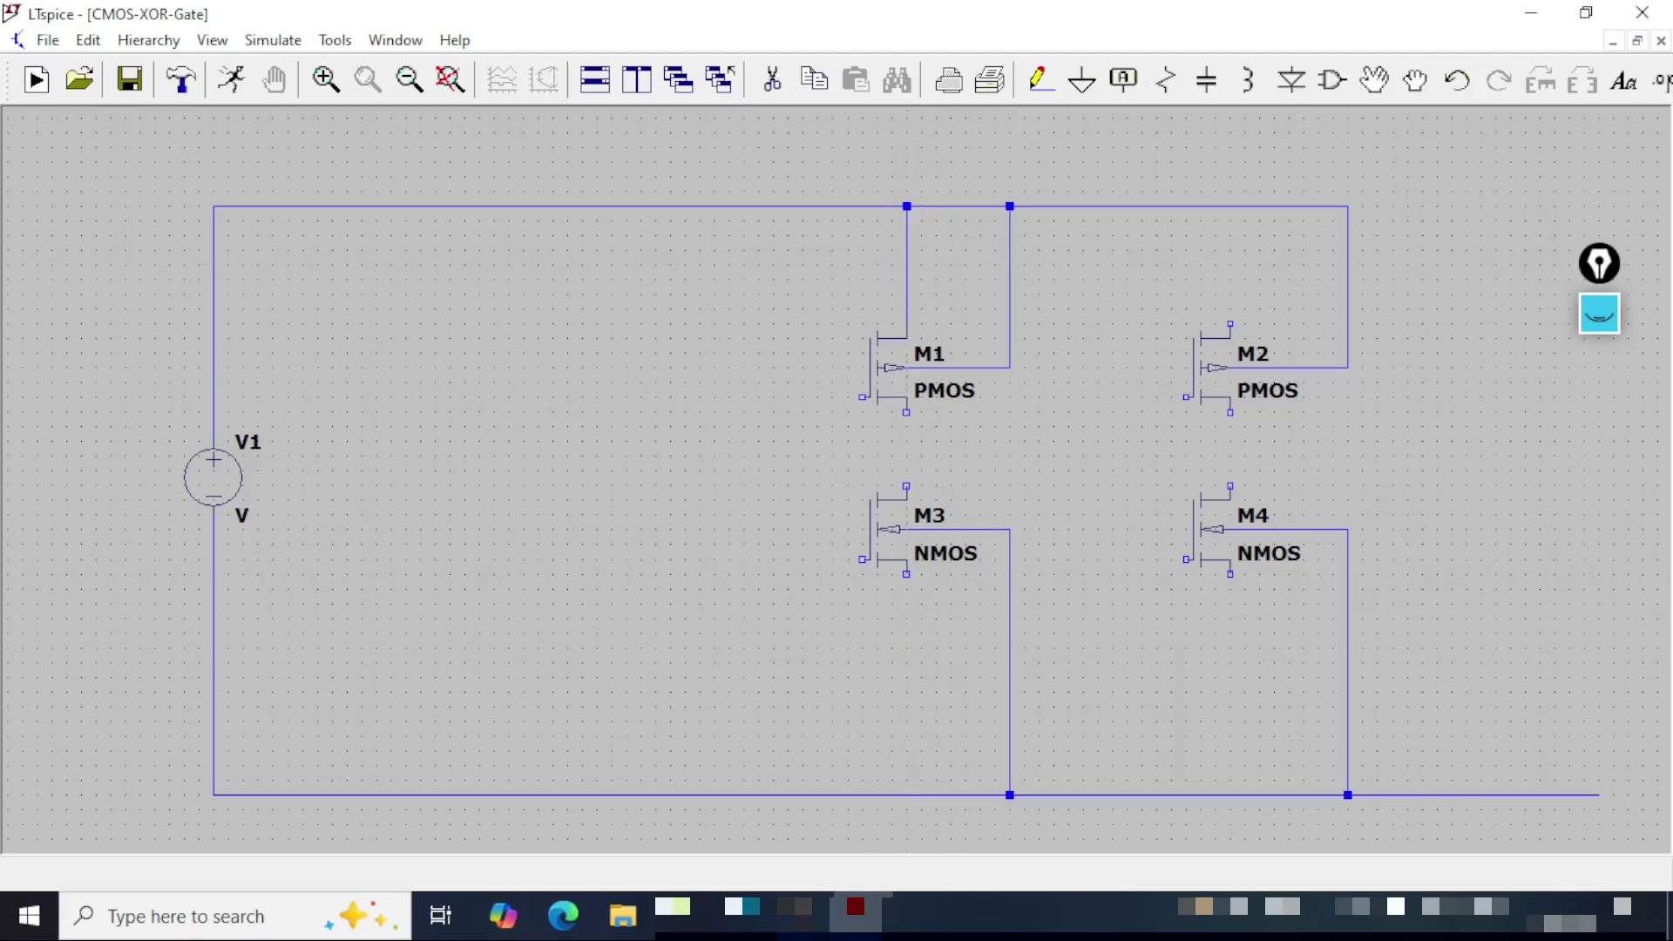
{"action": "key", "text": "F3"}
{"action": "left_click", "coordinate": [906, 576]}
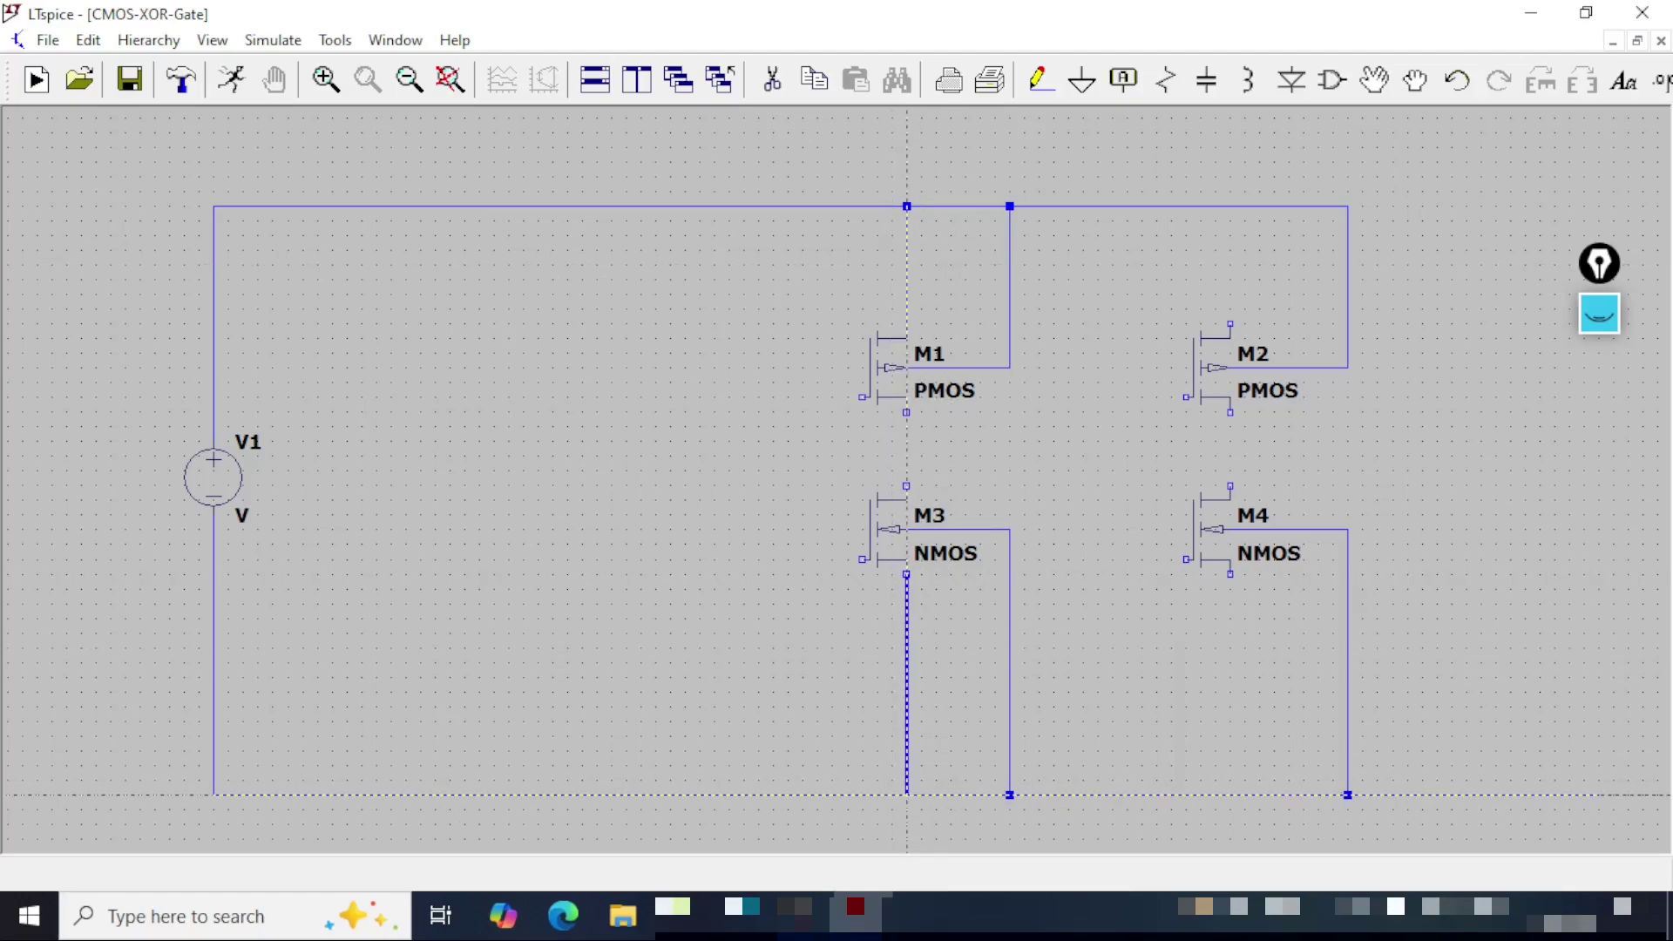
{"action": "left_click", "coordinate": [906, 795]}
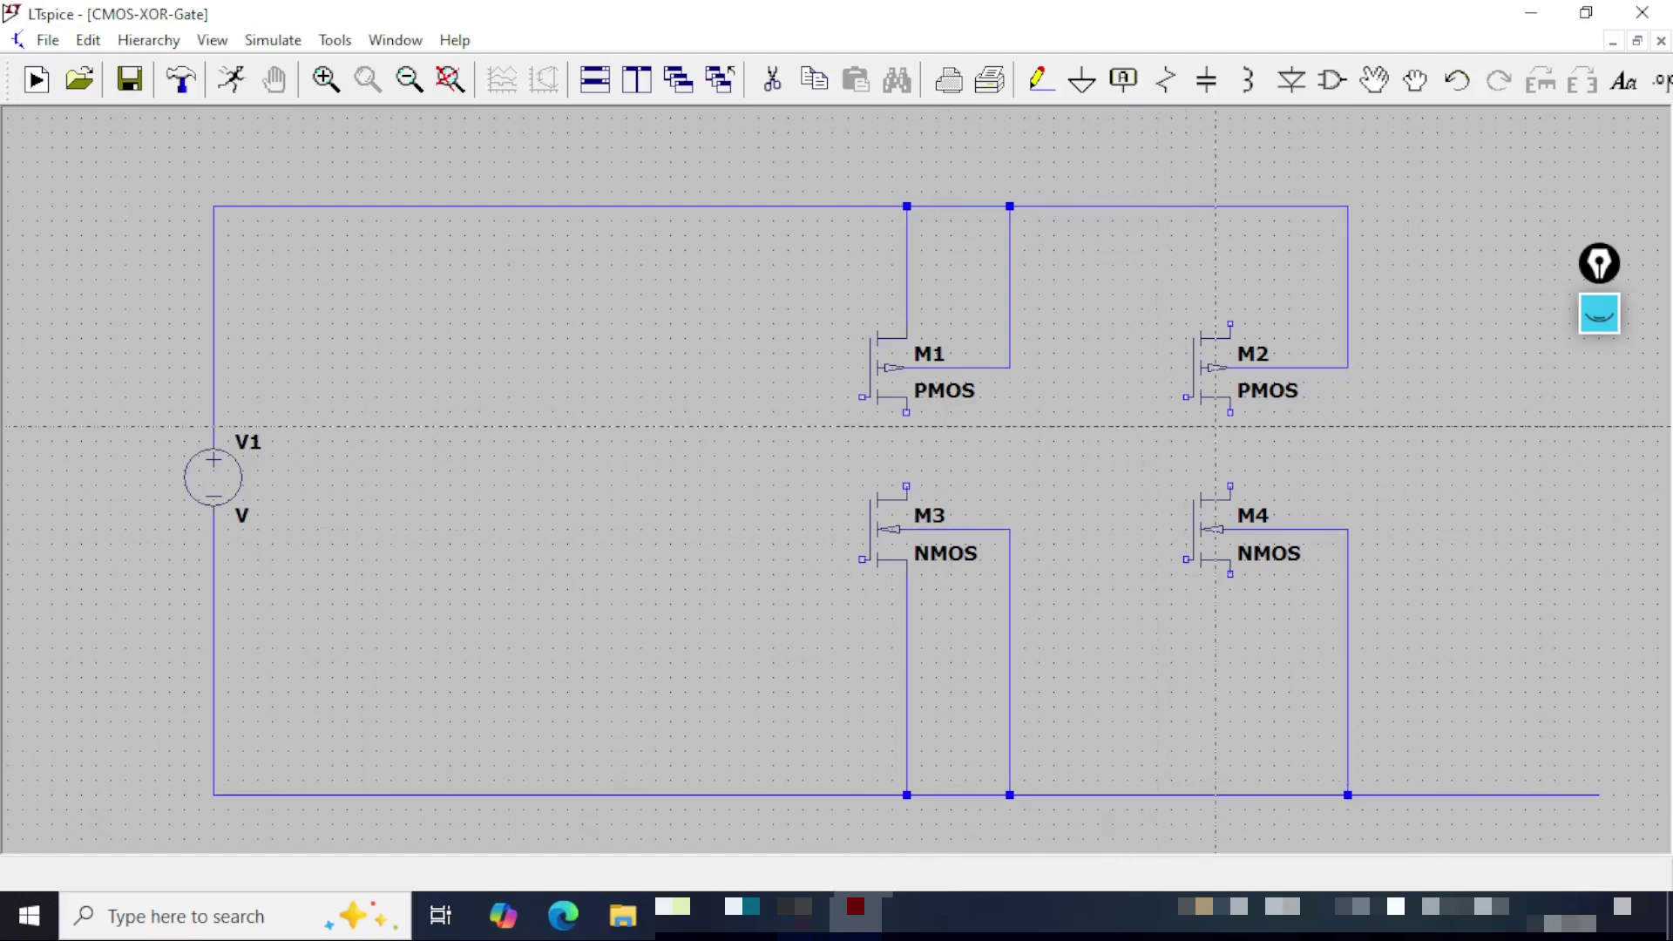
Step: Connect M2's lower terminal to M4's upper terminal, and M1's lower terminal to M3's upper terminal
{"action": "left_click", "coordinate": [1230, 412]}
{"action": "left_click", "coordinate": [1231, 486]}
{"action": "left_click", "coordinate": [907, 412]}
{"action": "left_click", "coordinate": [907, 487]}
Step: Join the gates of M1 and M3 with a wire, and likewise the gates of M2 and M4
{"action": "left_click", "coordinate": [863, 398]}
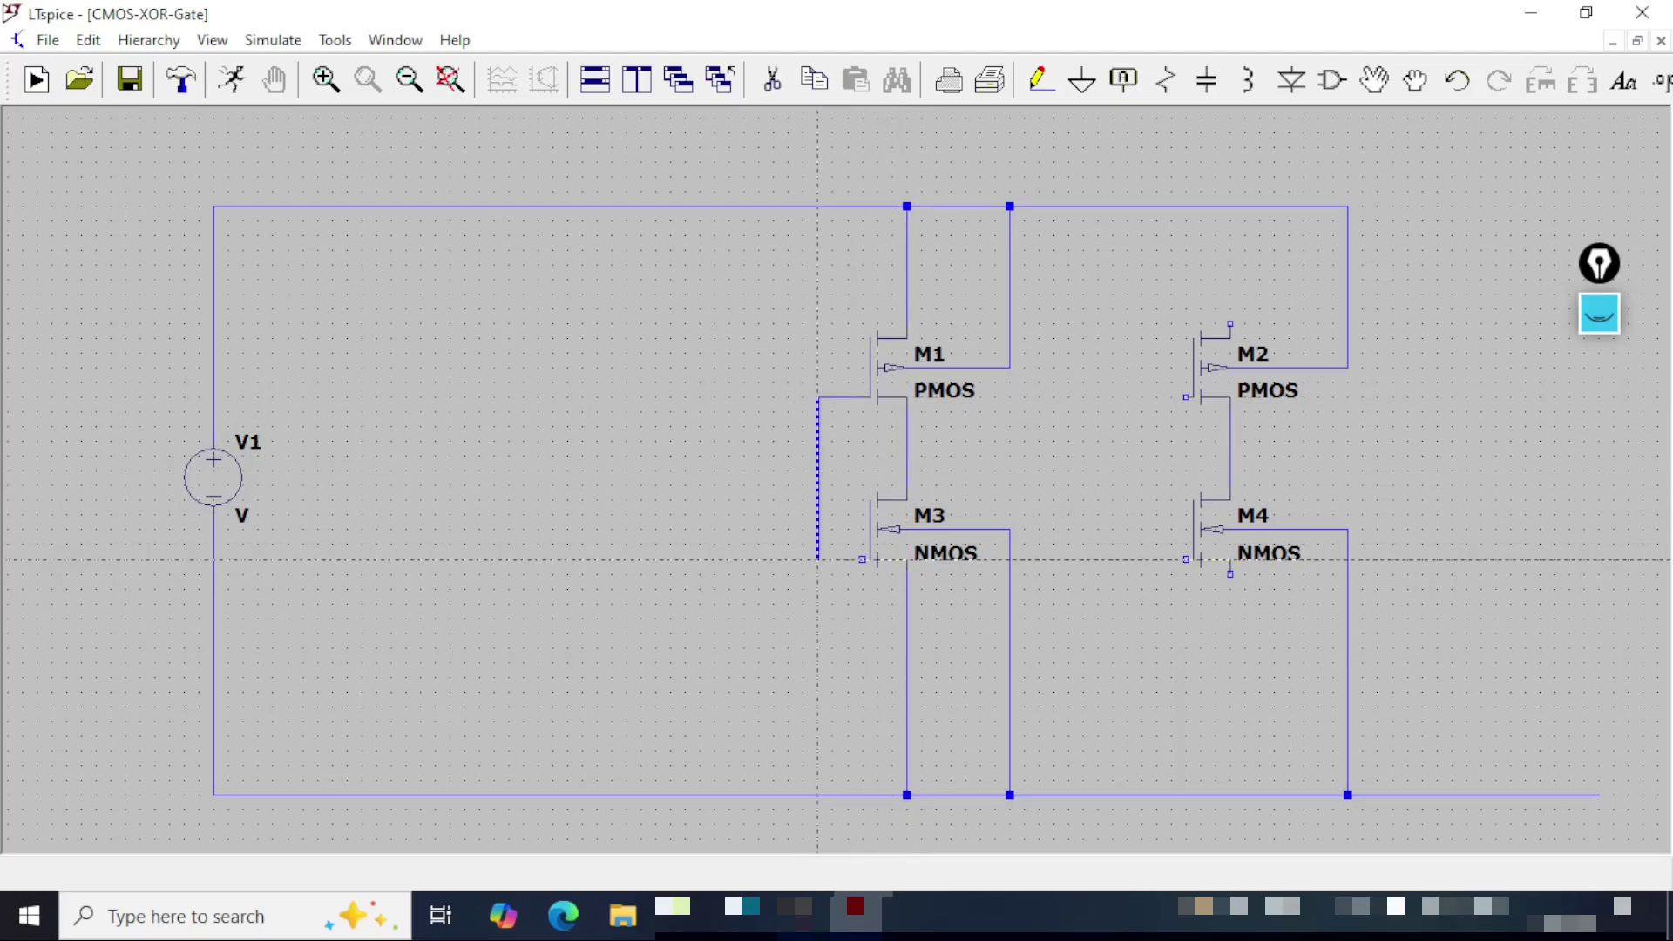
{"action": "left_click", "coordinate": [863, 559]}
{"action": "left_click", "coordinate": [1187, 397]}
{"action": "left_click", "coordinate": [1143, 560]}
{"action": "left_click", "coordinate": [1187, 559]}
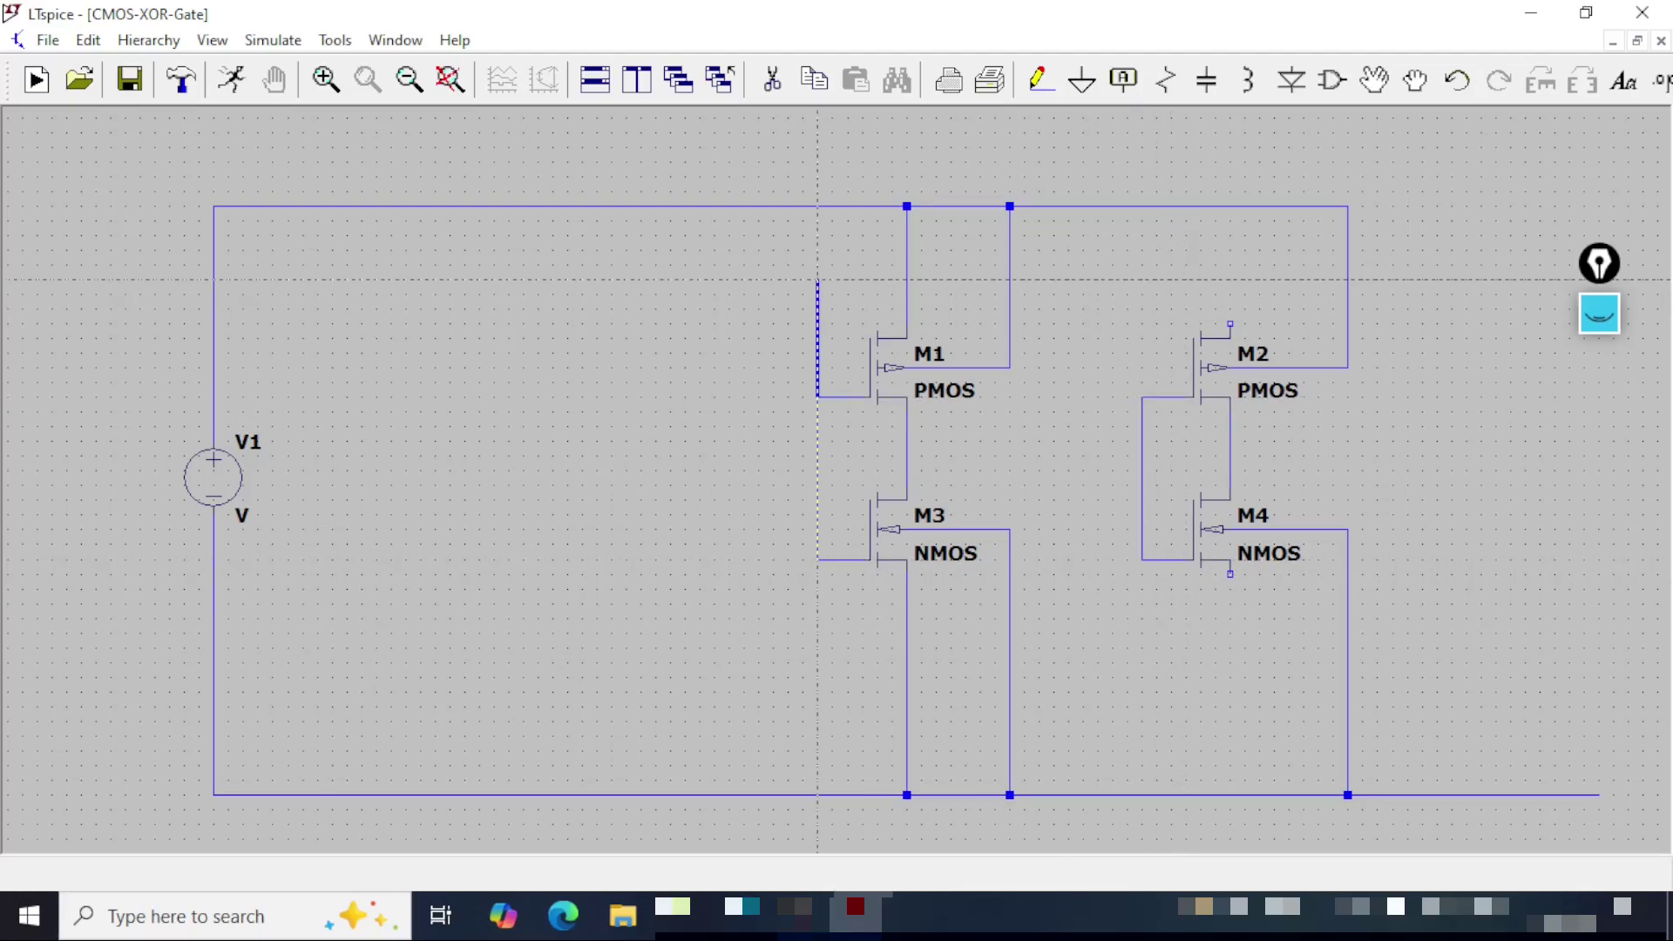
Step: Wire the shared M1–M3 gate line up and across, below the supply rail, to M2's upper terminal
{"action": "left_click", "coordinate": [817, 264]}
{"action": "left_click", "coordinate": [1230, 264]}
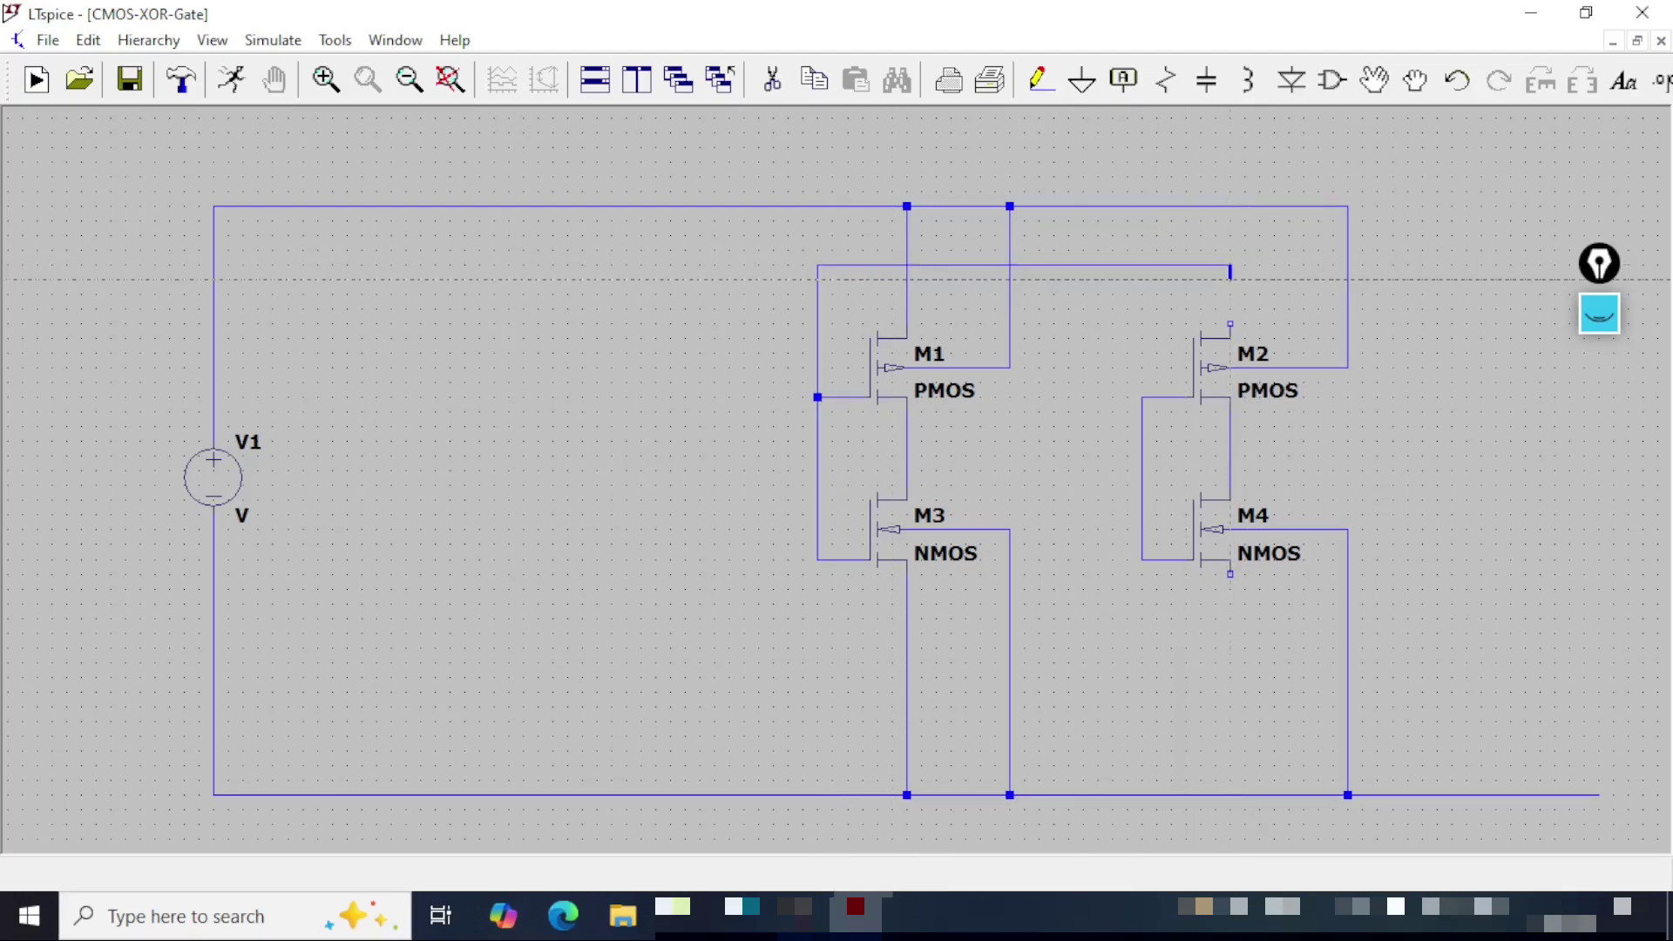
{"action": "left_click", "coordinate": [1230, 324]}
Step: Wire the junction between M1 and M3 around to M4's lower terminal, passing between the two transistor pairs
{"action": "left_click", "coordinate": [908, 427]}
{"action": "right_click", "coordinate": [1069, 427]}
{"action": "left_click", "coordinate": [1070, 648]}
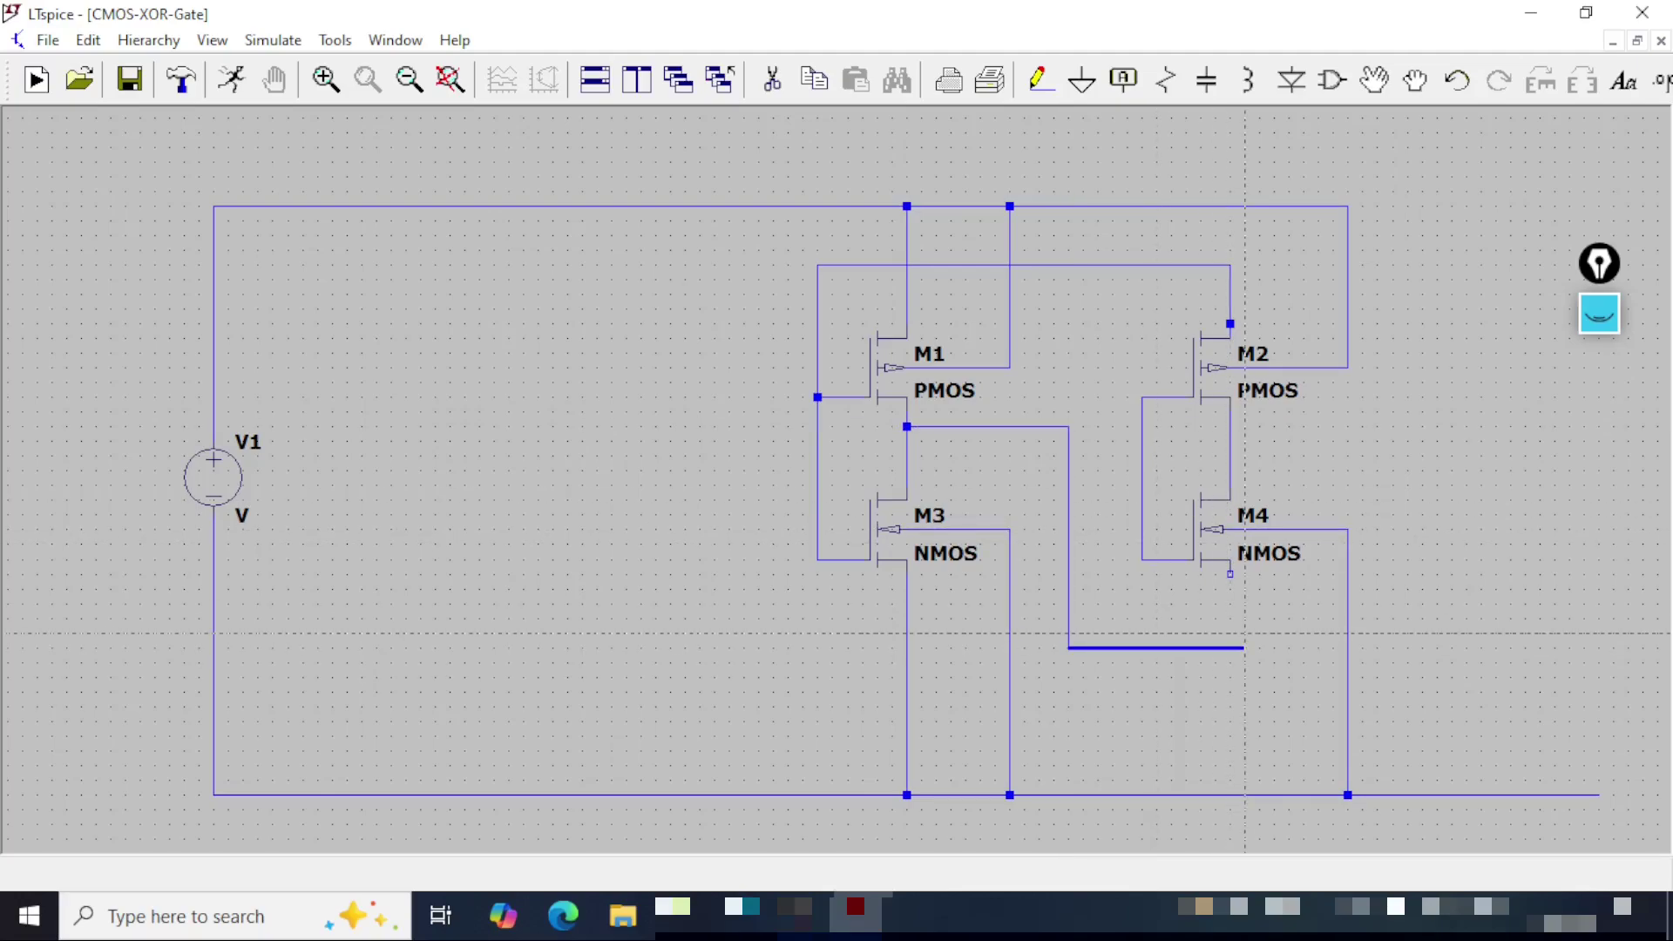
{"action": "left_click", "coordinate": [1231, 648]}
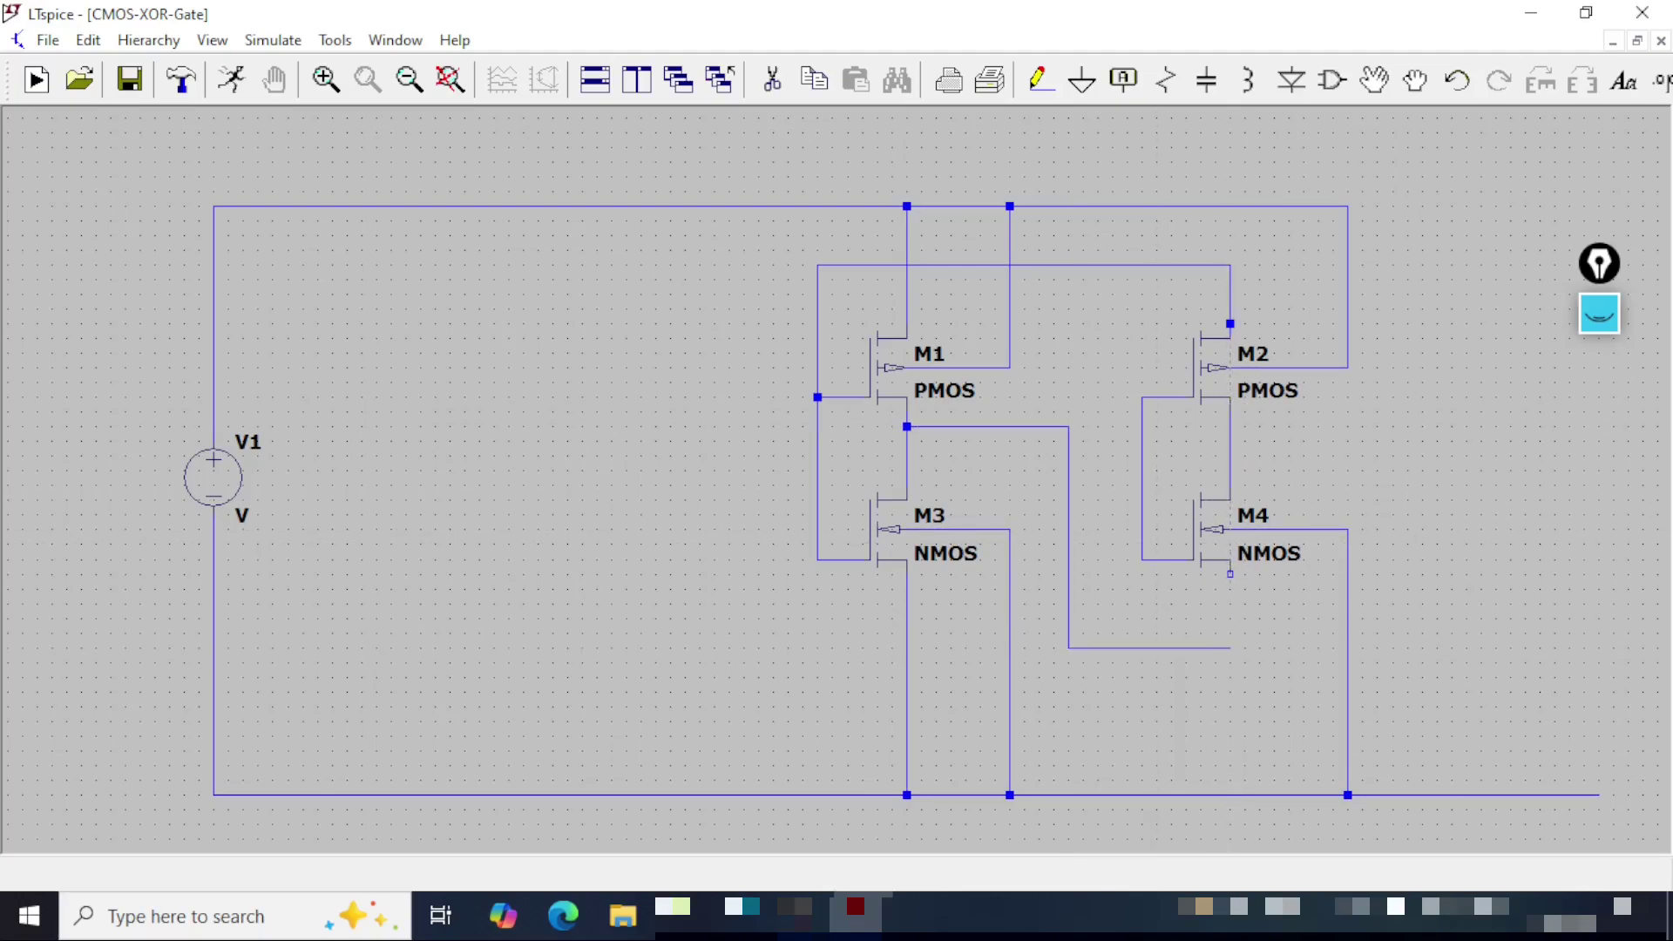
{"action": "left_click", "coordinate": [1231, 574]}
Step: Run an output wire from the M2–M4 junction out to the right and down, and place a resistor at its end
{"action": "left_click", "coordinate": [1231, 456]}
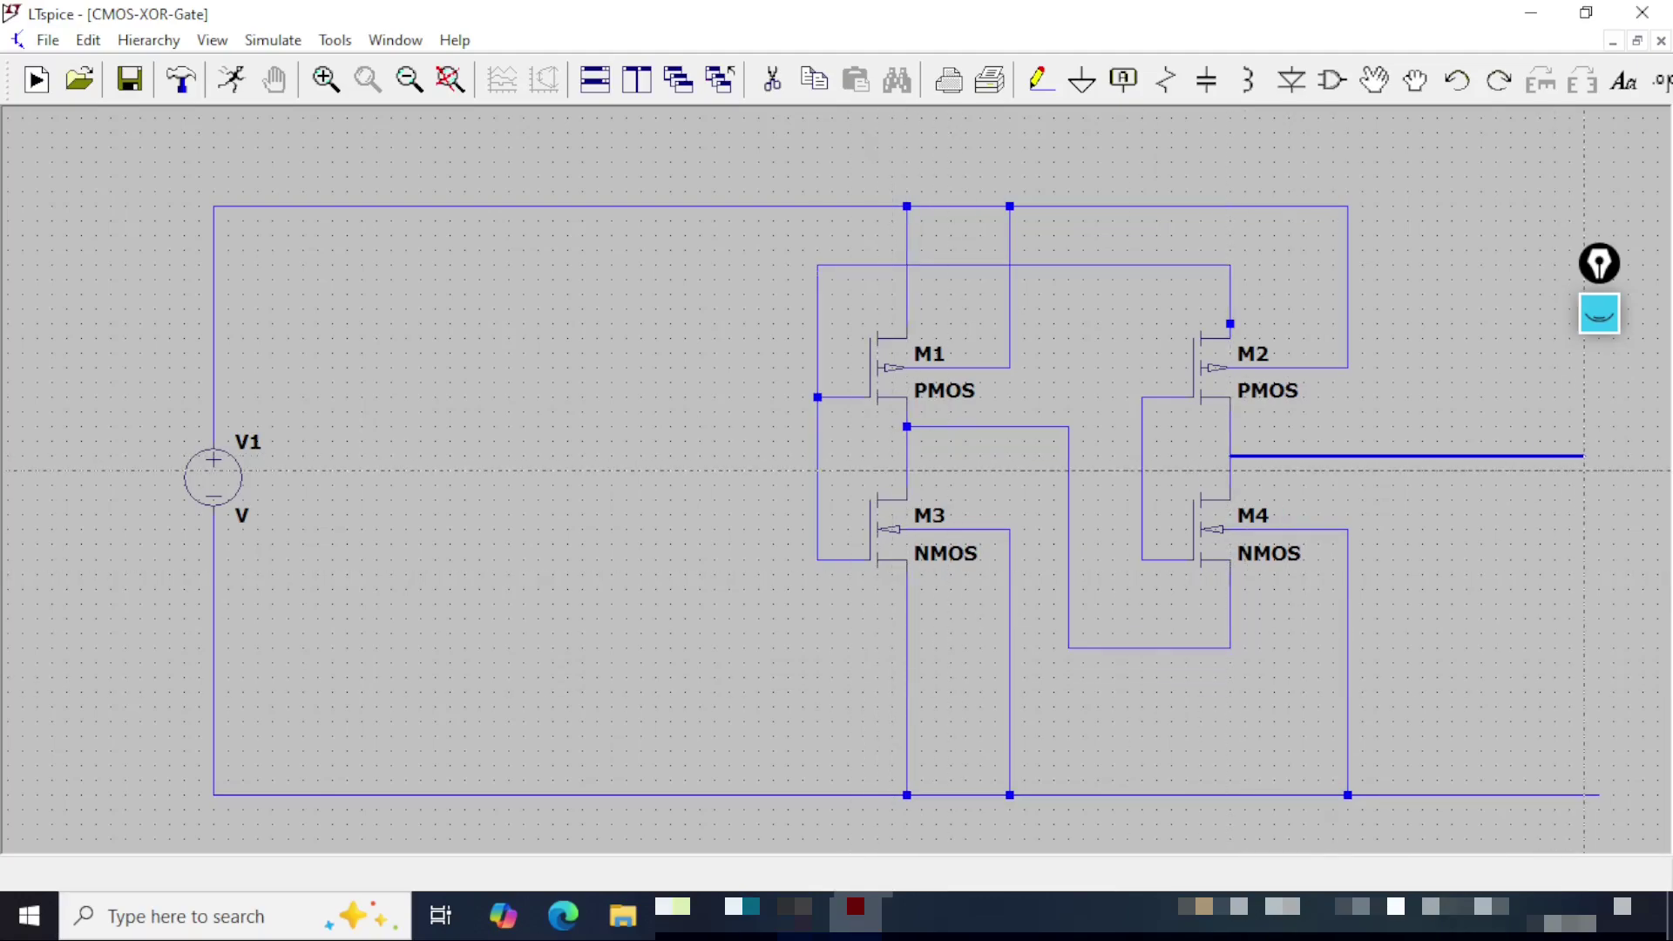
{"action": "left_click", "coordinate": [1599, 456]}
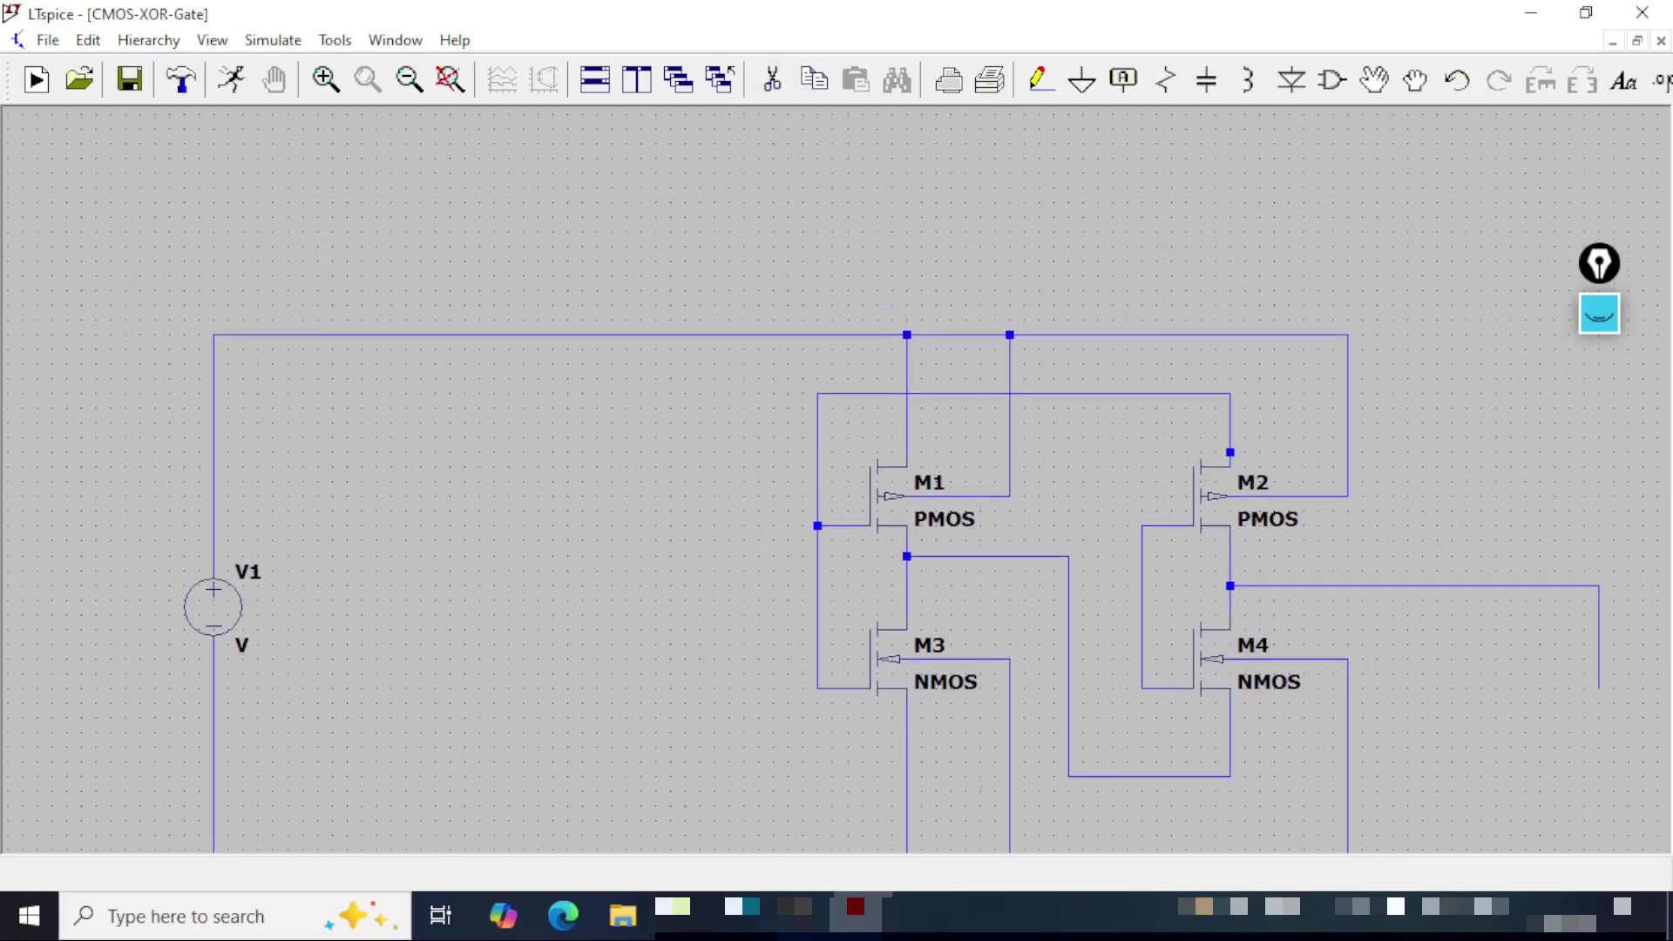
{"action": "left_click", "coordinate": [1166, 80]}
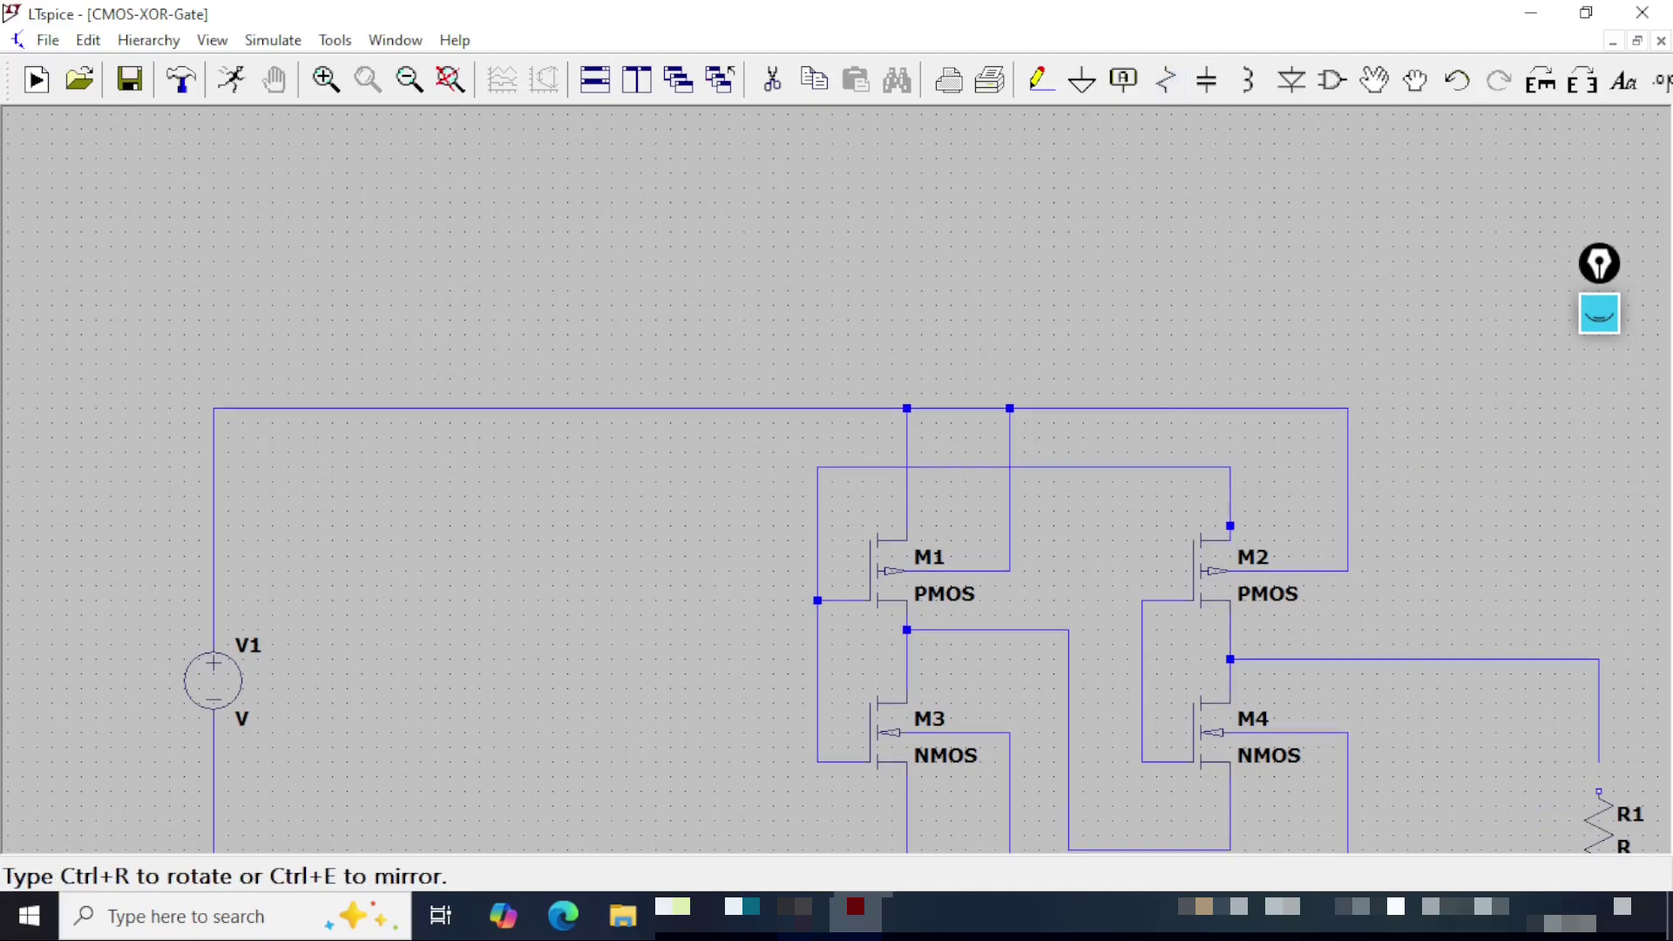
{"action": "left_click", "coordinate": [1599, 748]}
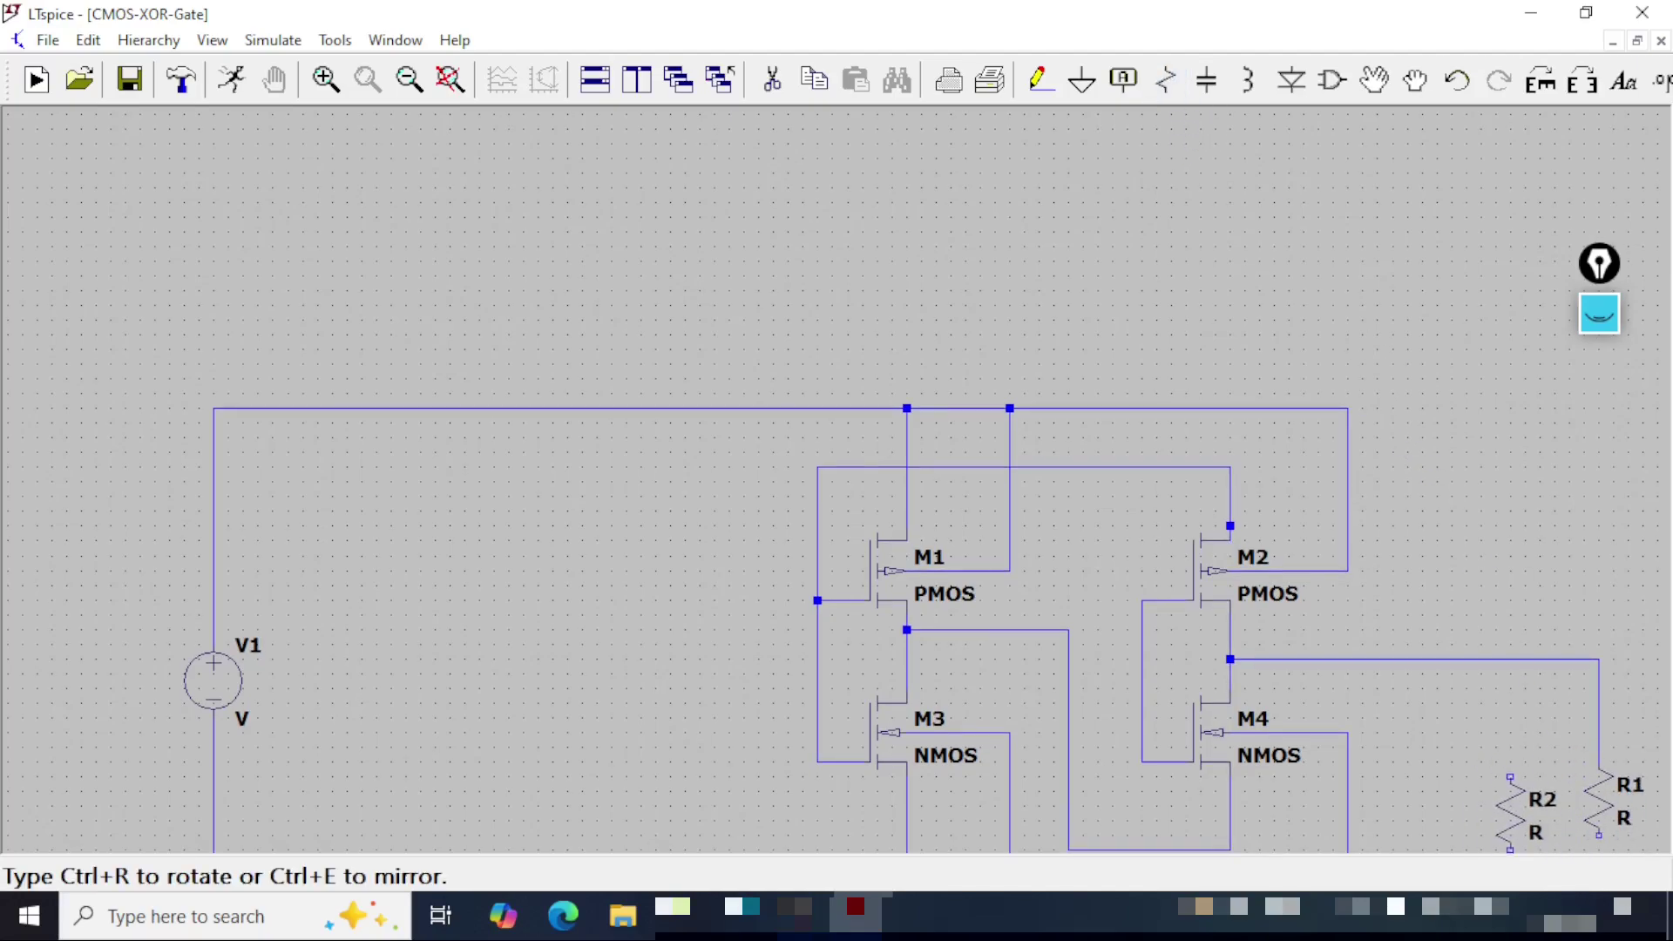
{"action": "key", "text": "Escape"}
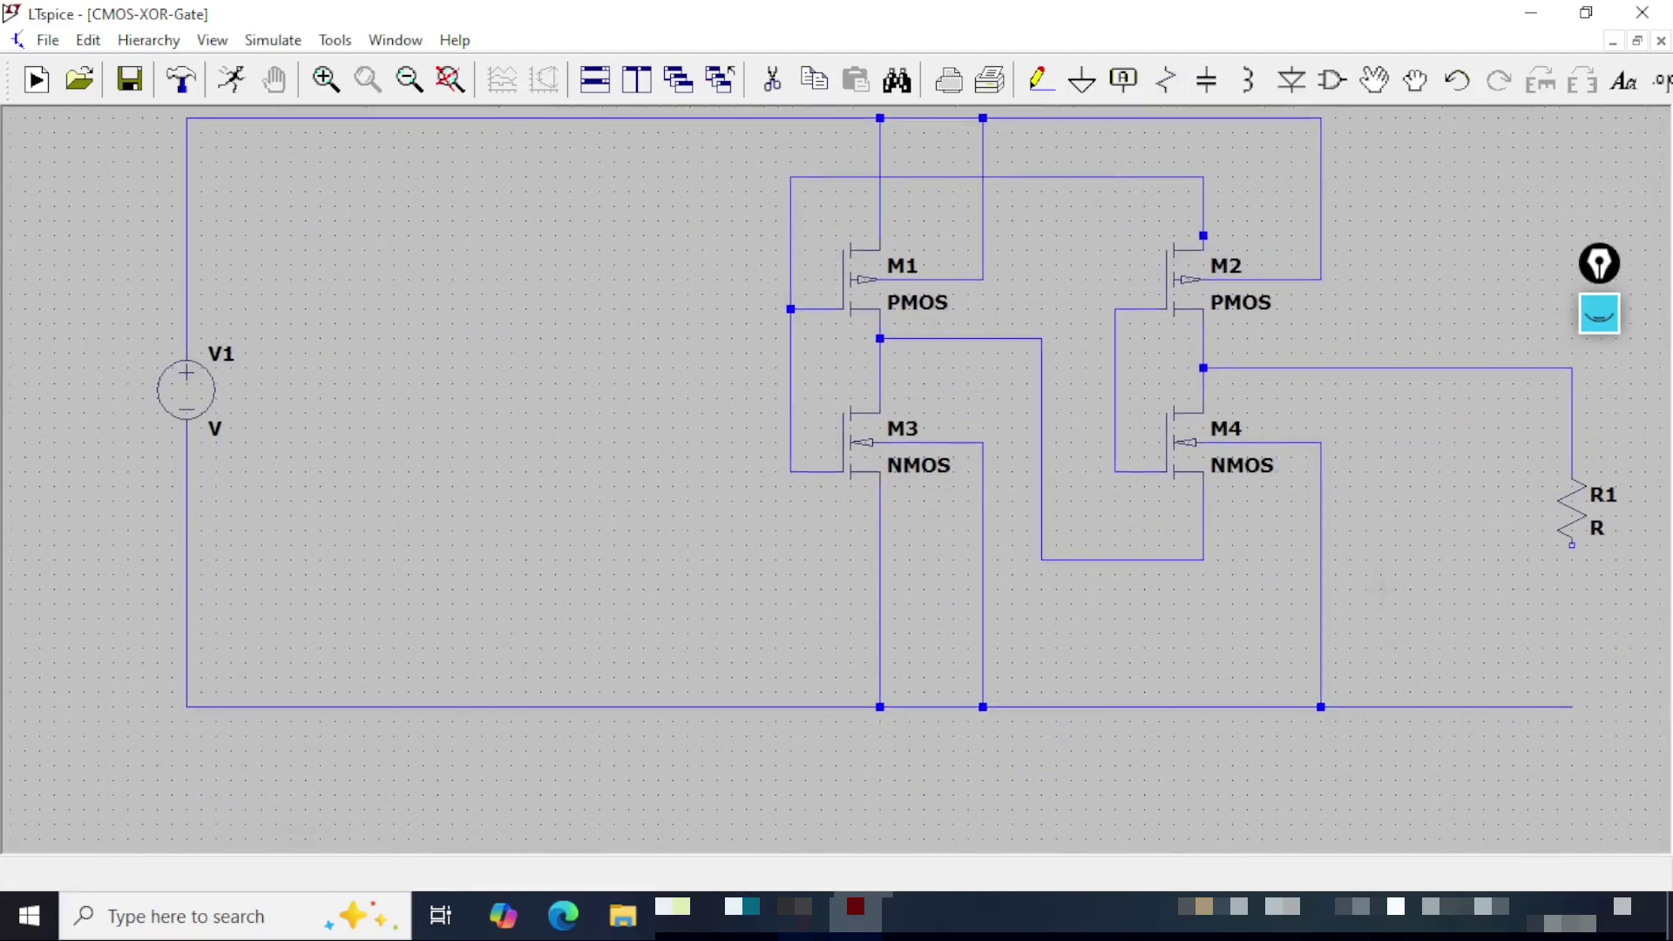
Step: Wire resistor R1's free lower terminal down to the right end of the lower rail
{"action": "key", "text": "F3"}
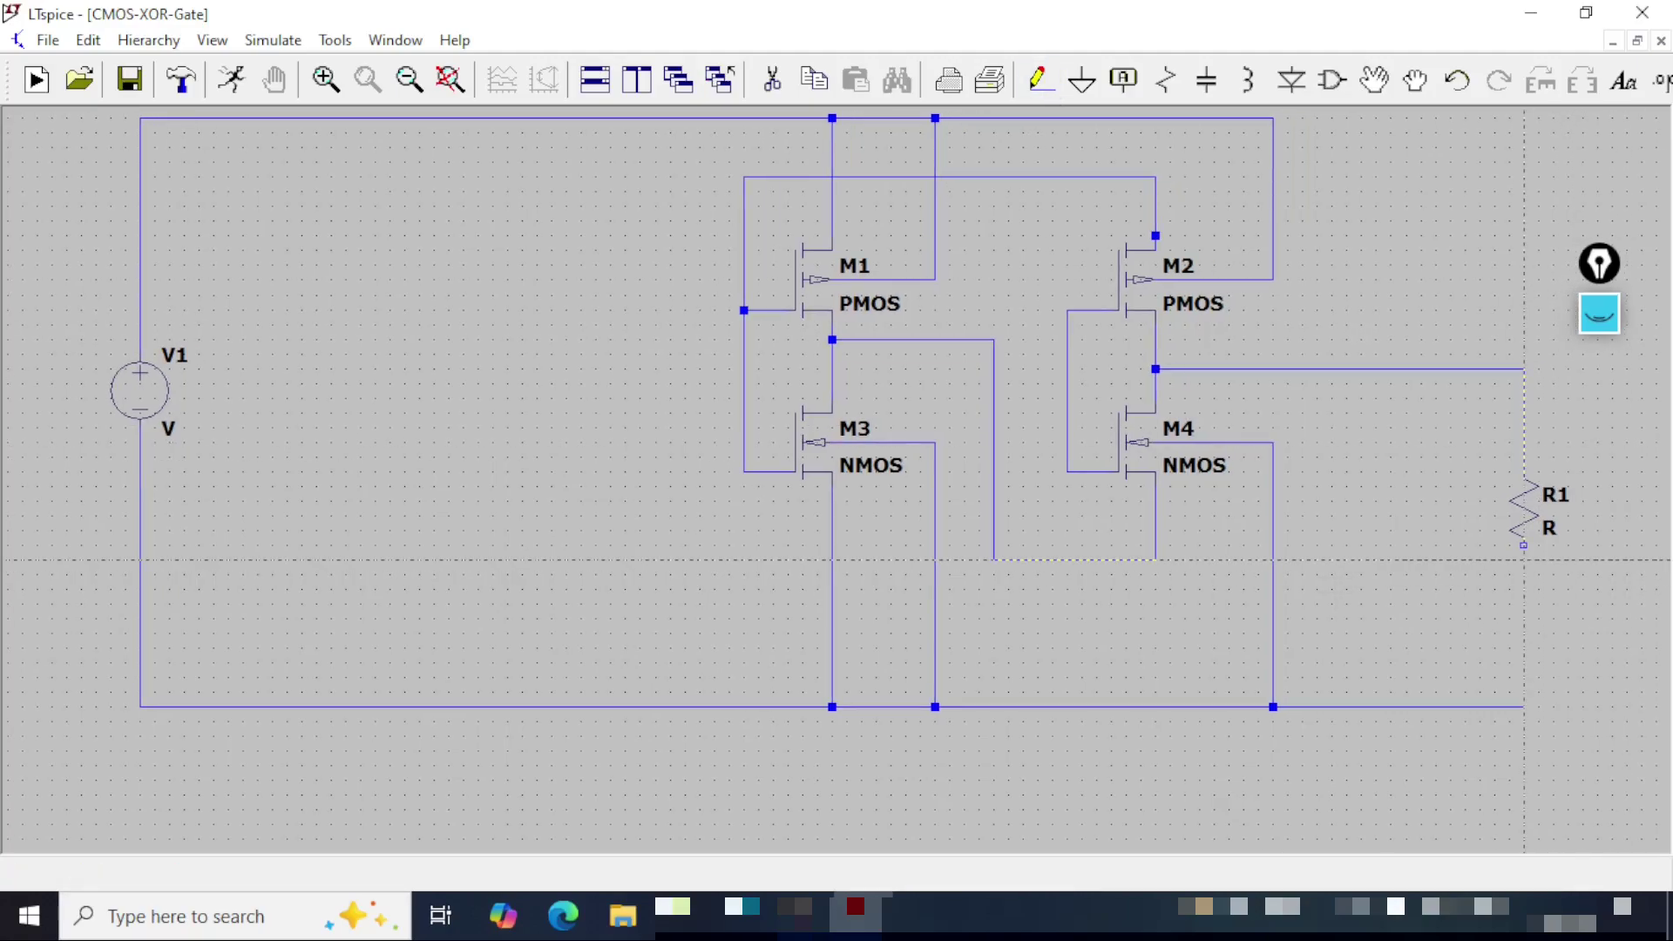
{"action": "left_click", "coordinate": [1525, 545]}
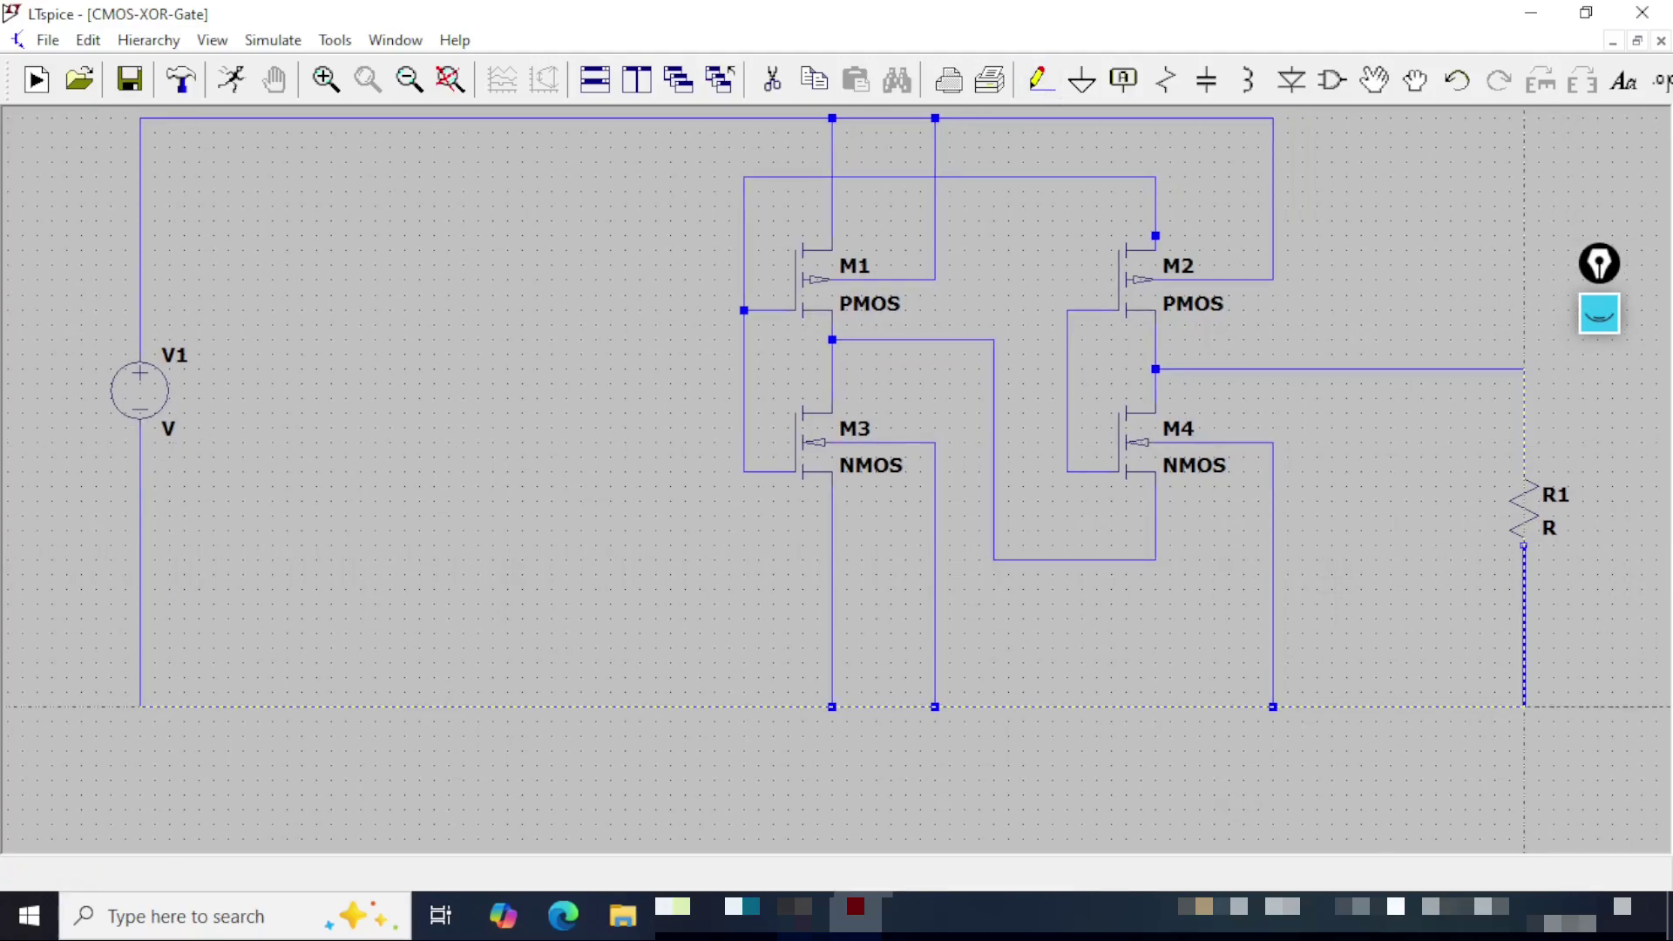
{"action": "left_click", "coordinate": [1523, 707]}
{"action": "scroll", "coordinate": [1493, 619], "scroll_direction": "right", "scroll_amount": 2}
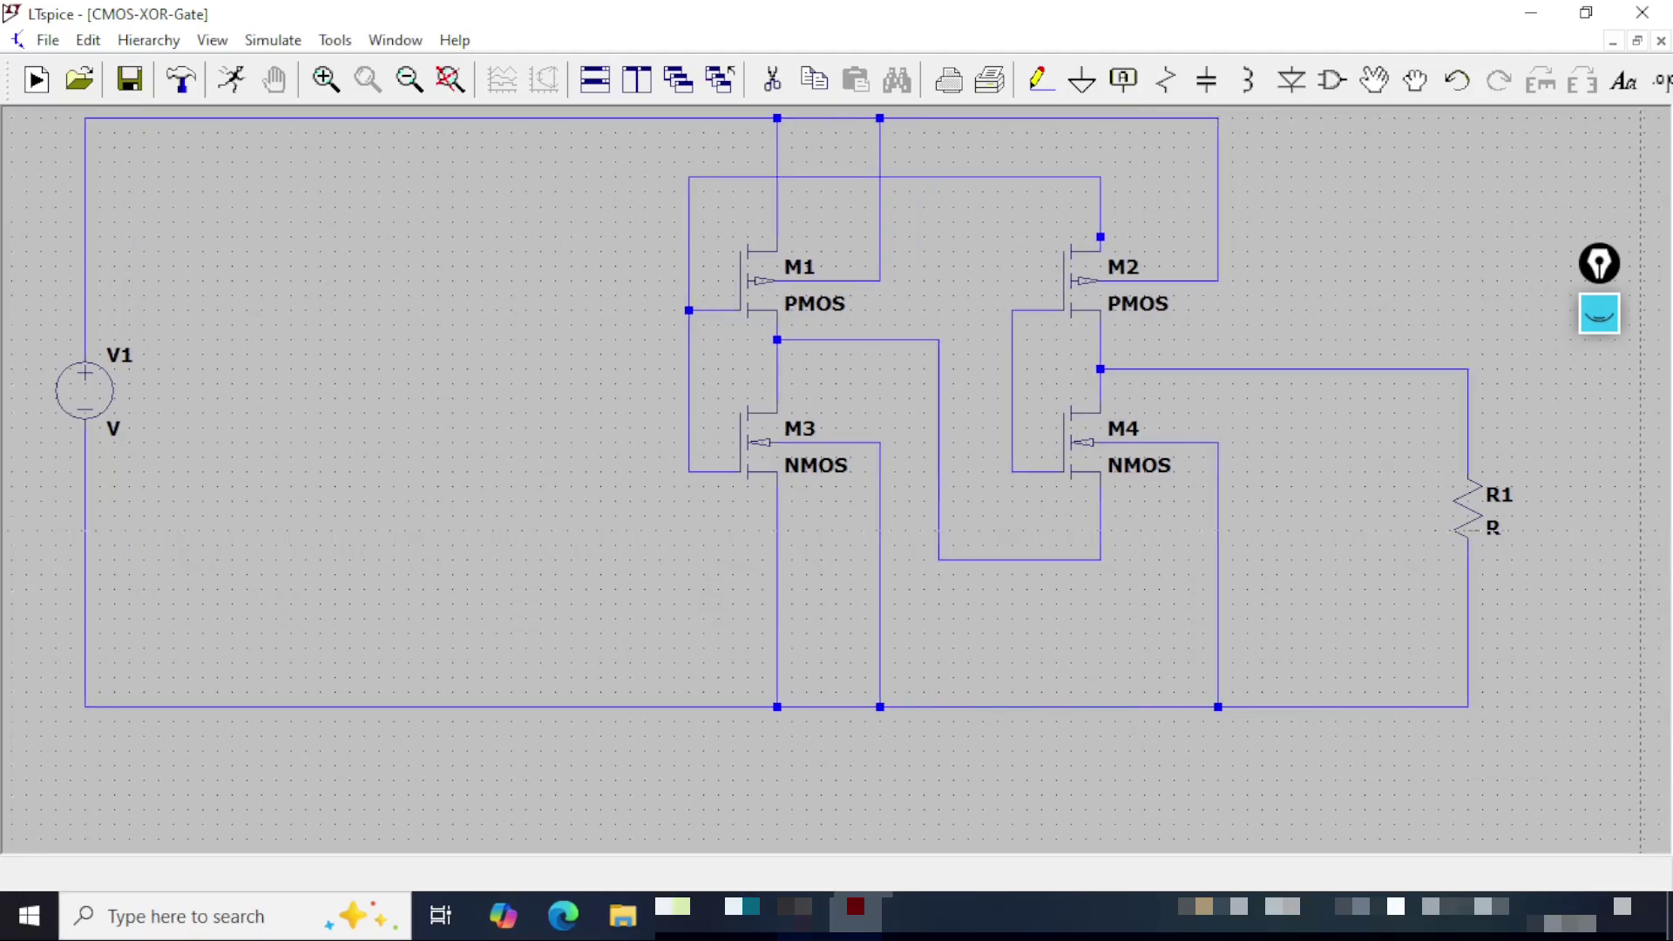
{"action": "key", "text": "Escape"}
{"action": "key", "text": "space"}
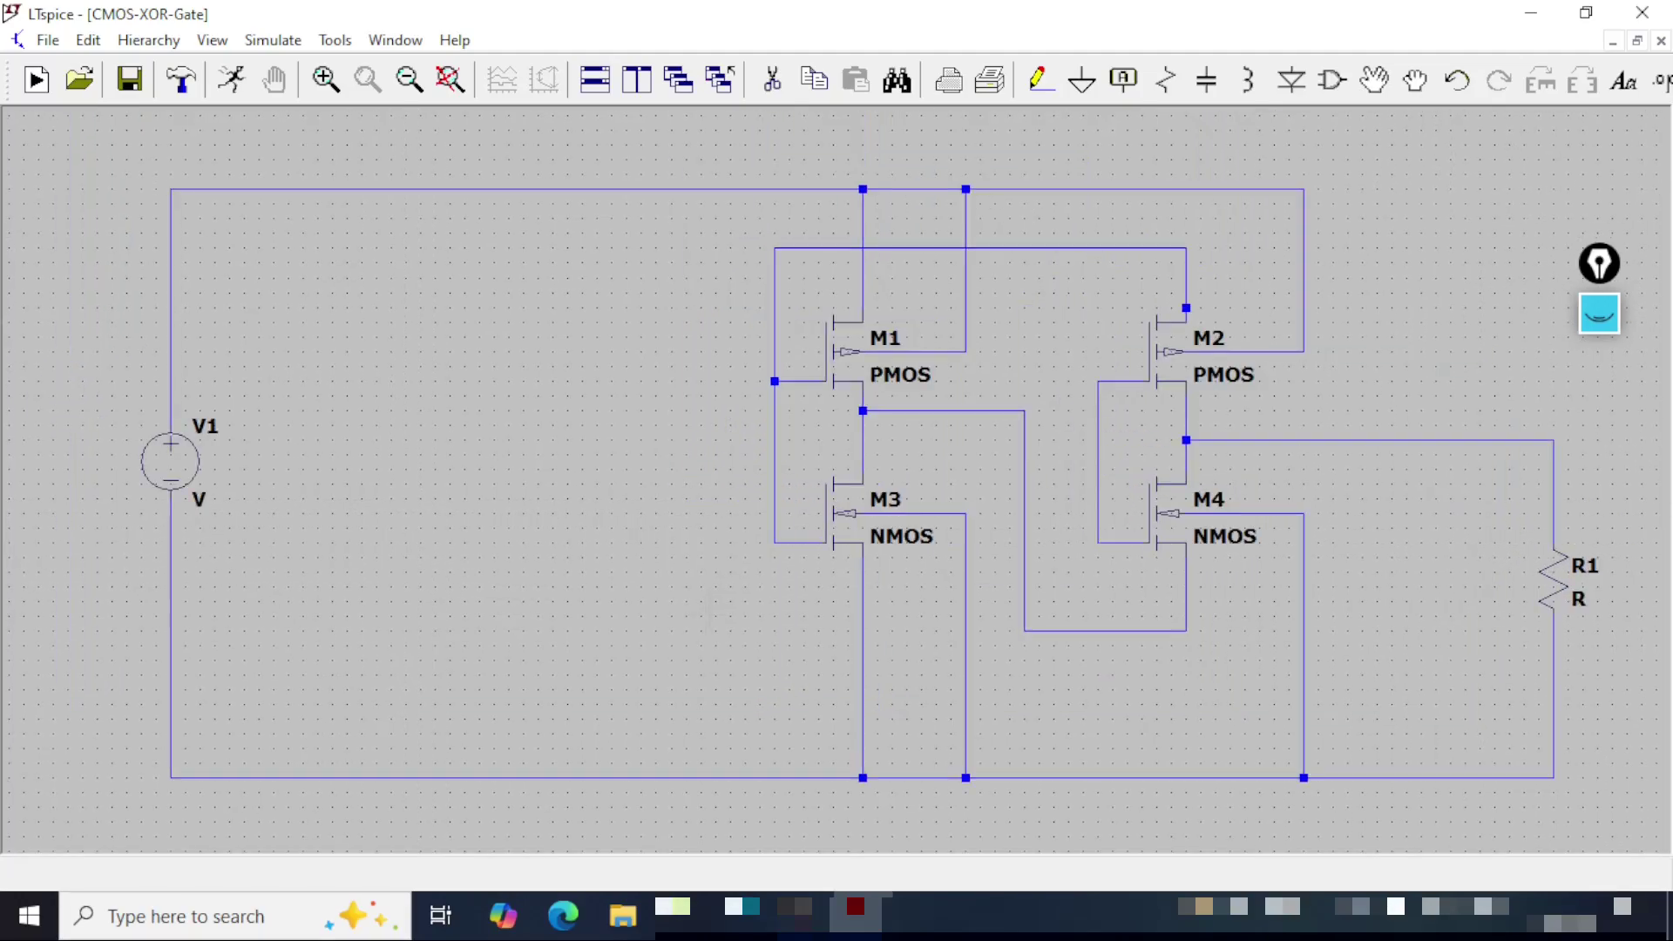
Step: Draw an input wire from the M1–M3 gate line leftward toward V1, ending in a short downward segment
{"action": "left_click", "coordinate": [1039, 80]}
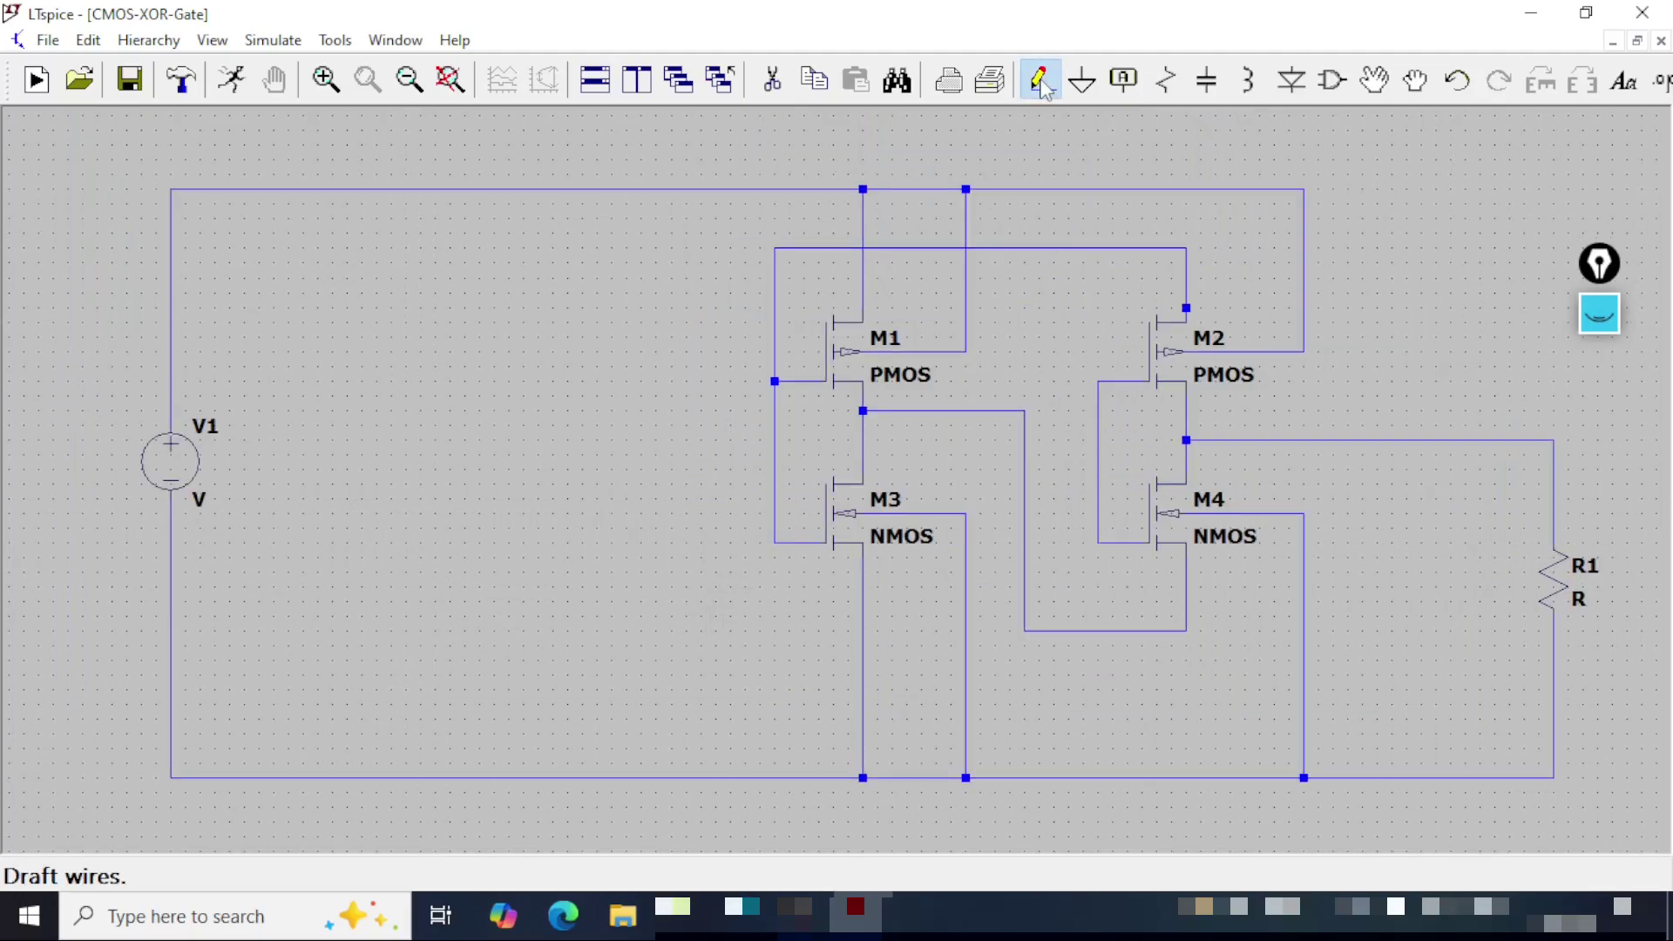
{"action": "left_click", "coordinate": [773, 320]}
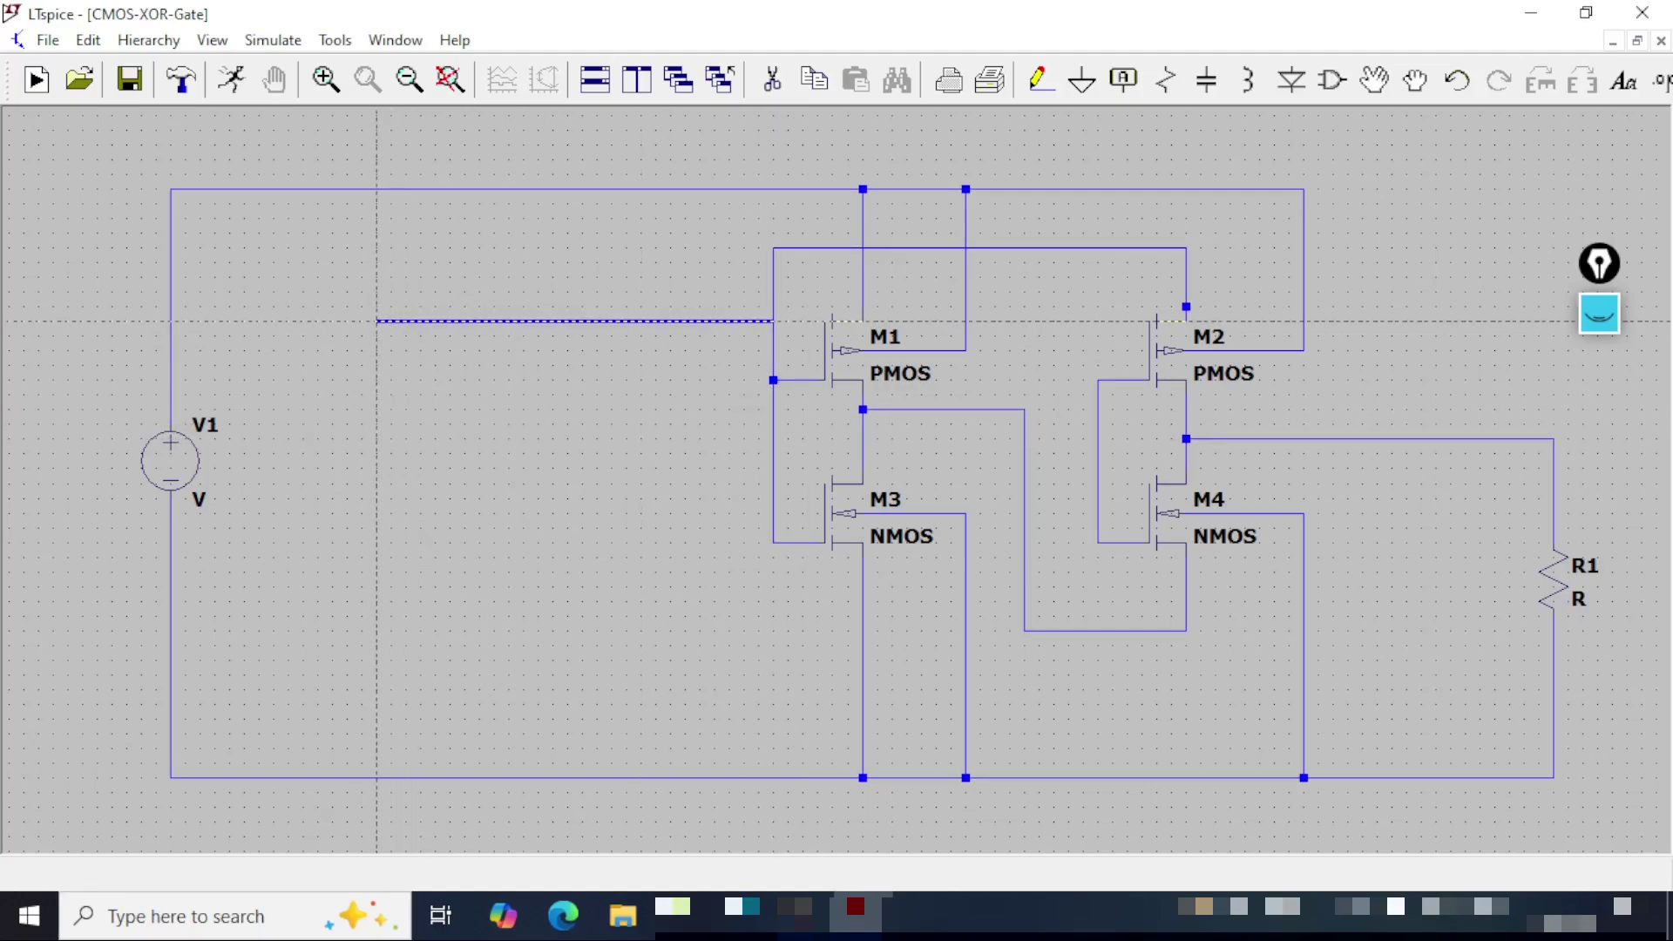
{"action": "left_click", "coordinate": [362, 321]}
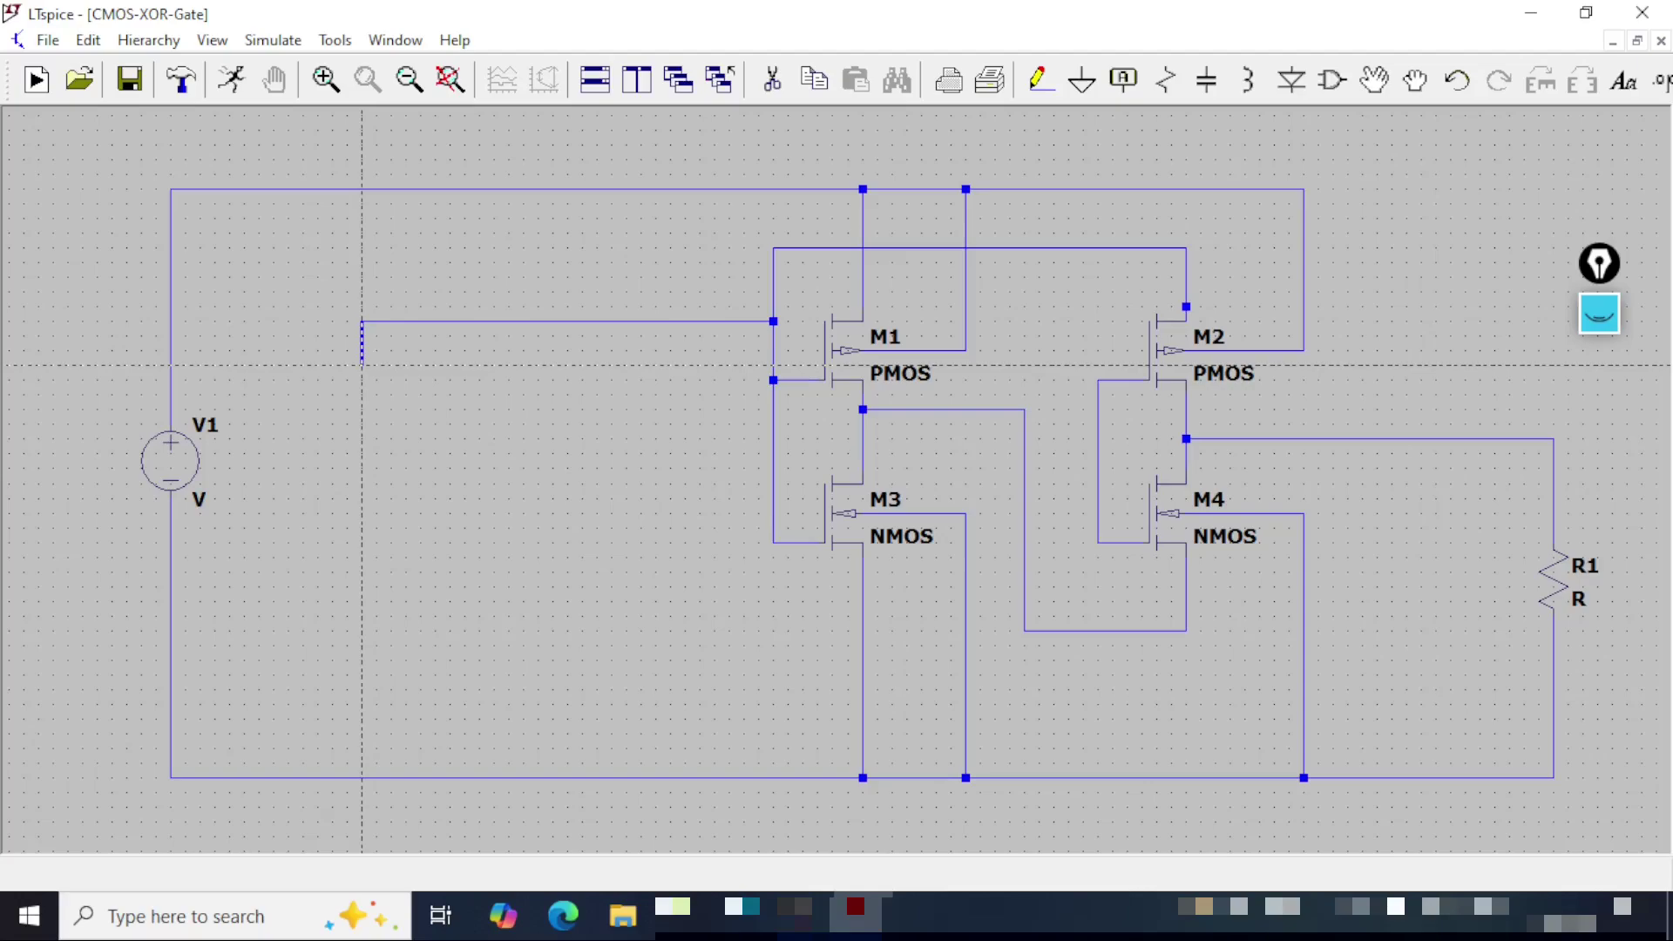
{"action": "right_click", "coordinate": [362, 379]}
Step: Draw a second input wire from the M2–M4 gate line leftward past M3, ending in a short downward segment
{"action": "left_click_drag", "start_coordinate": [1098, 453], "coordinate": [1087, 378]}
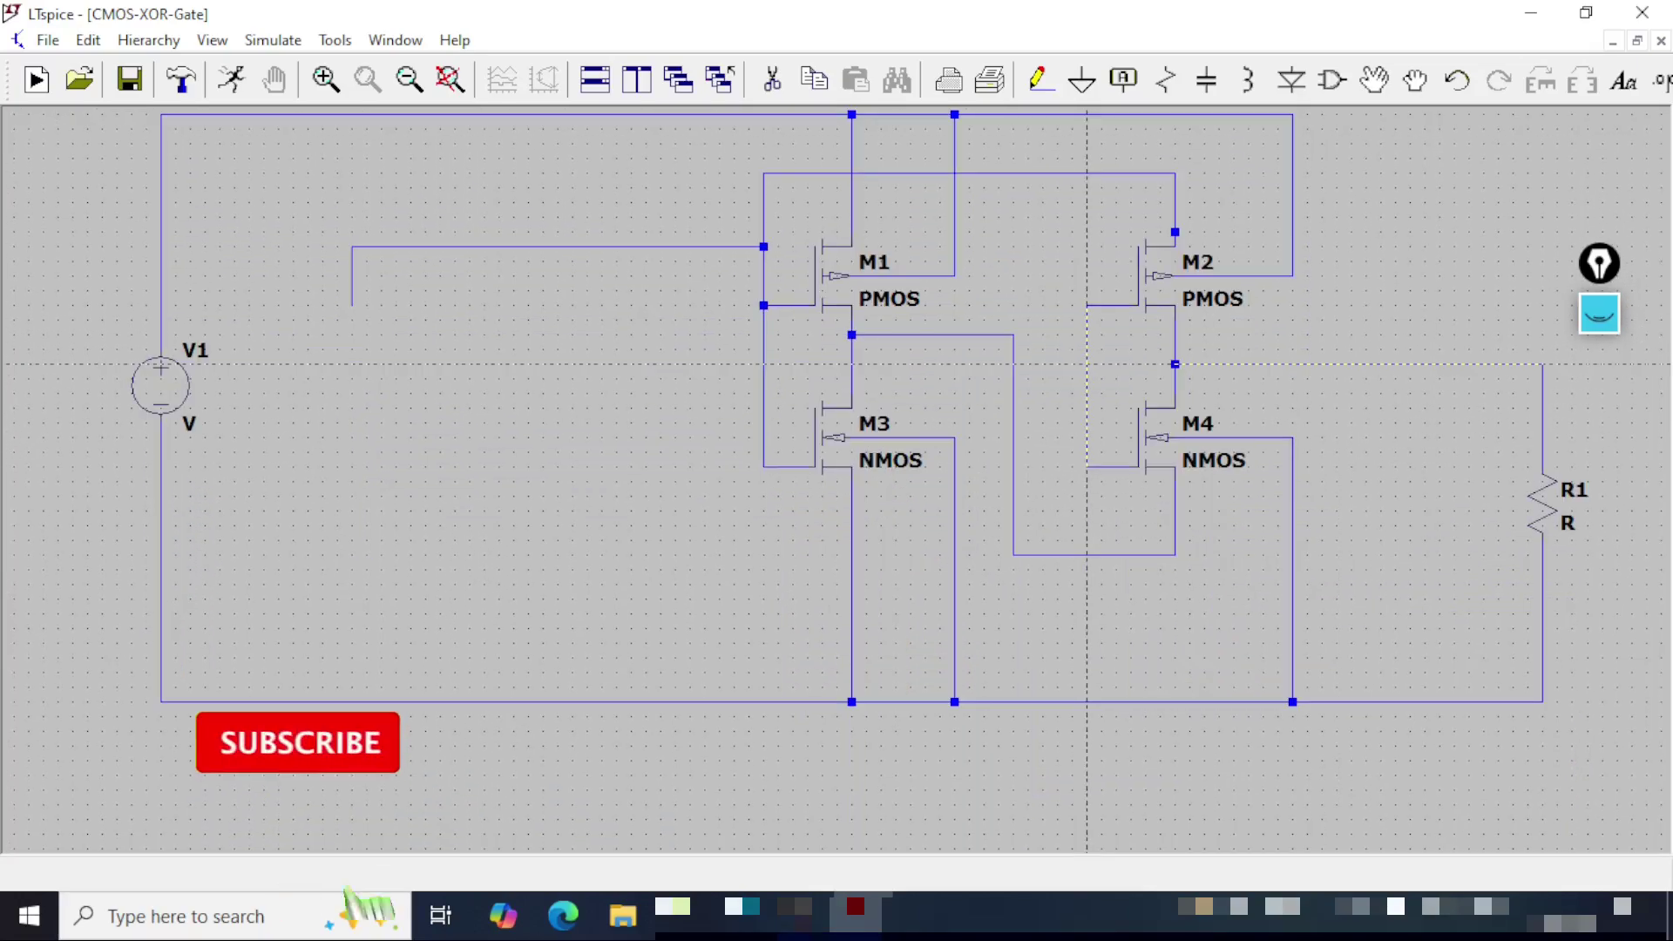
{"action": "left_click", "coordinate": [1087, 378]}
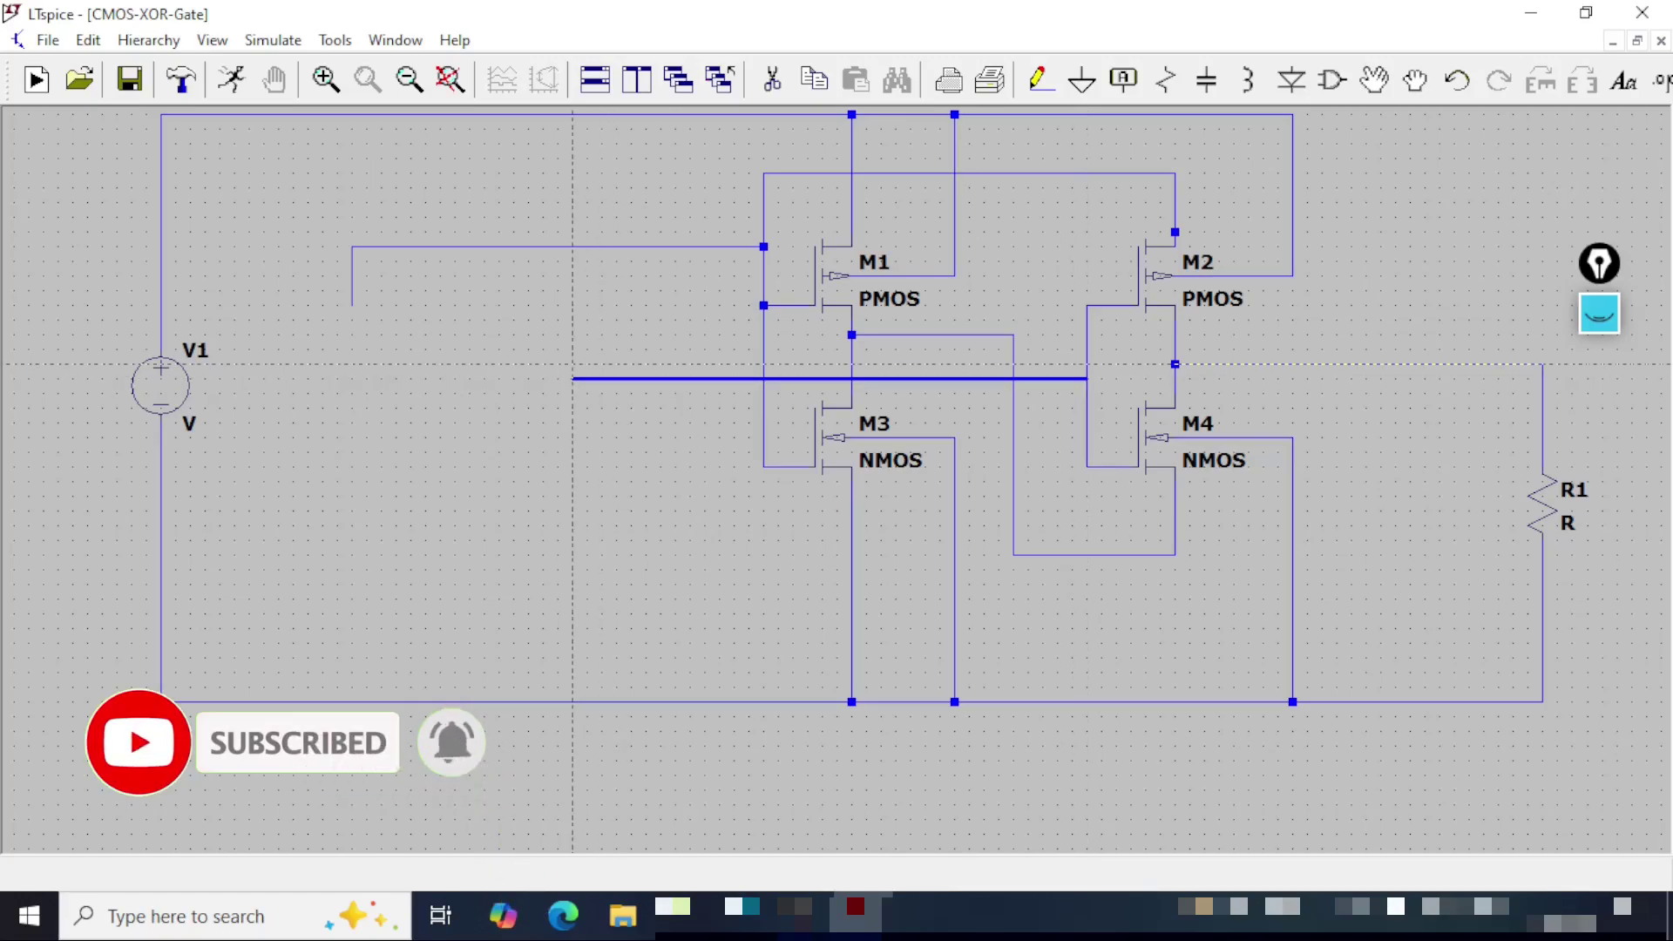
{"action": "left_click", "coordinate": [572, 379]}
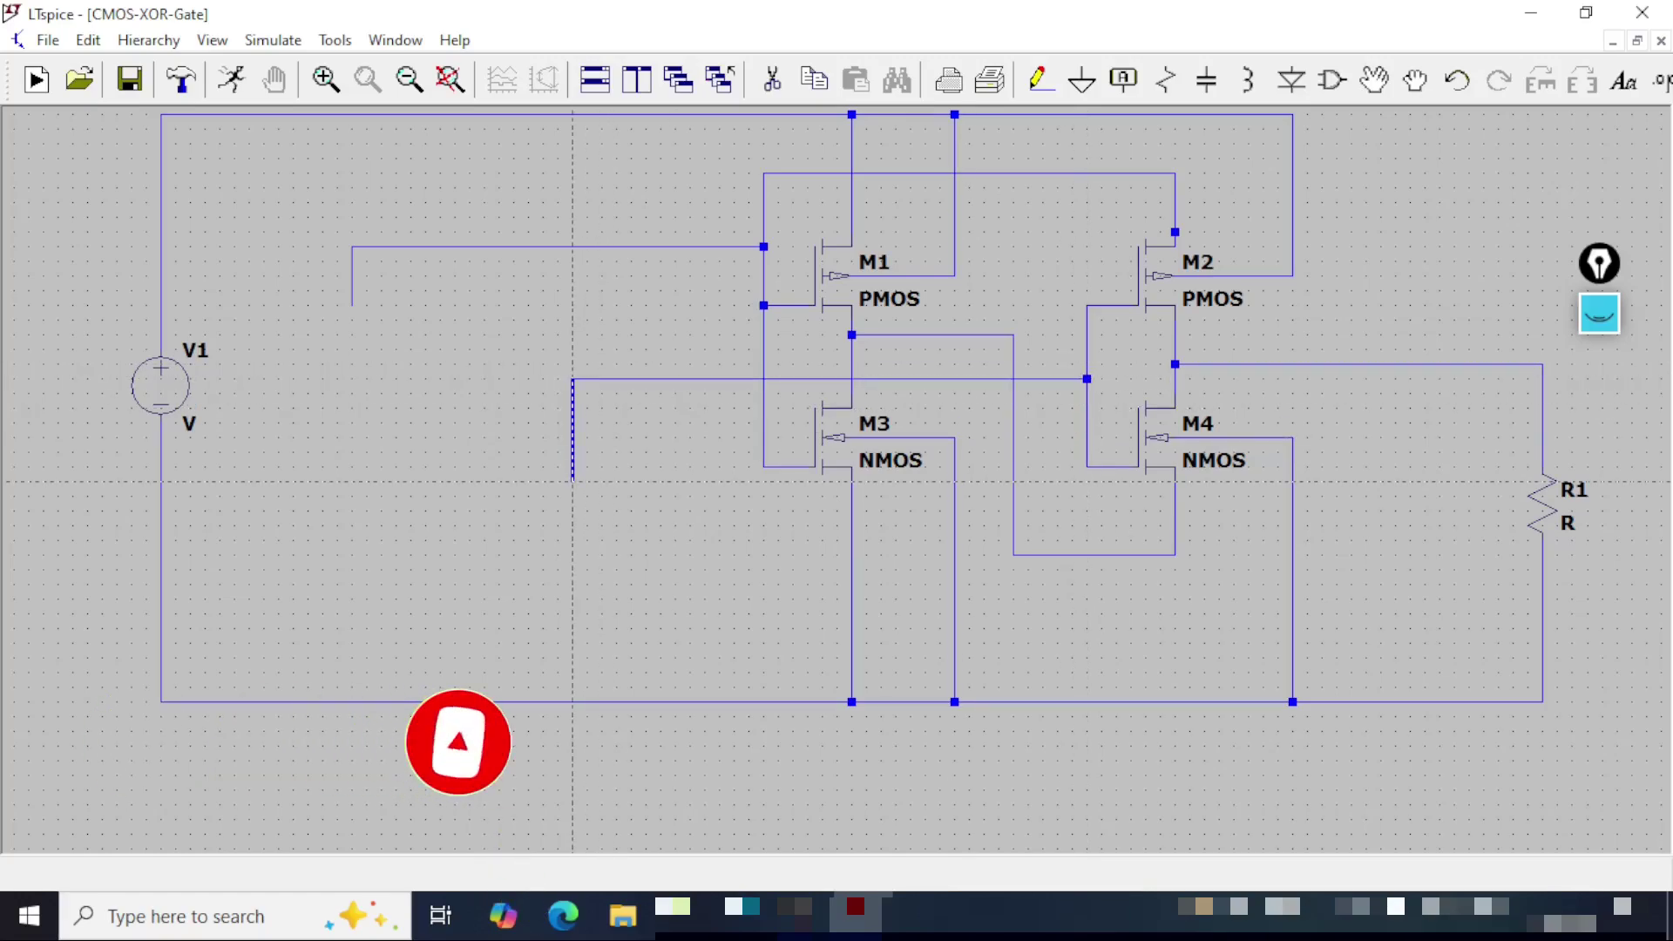
{"action": "left_click", "coordinate": [573, 481]}
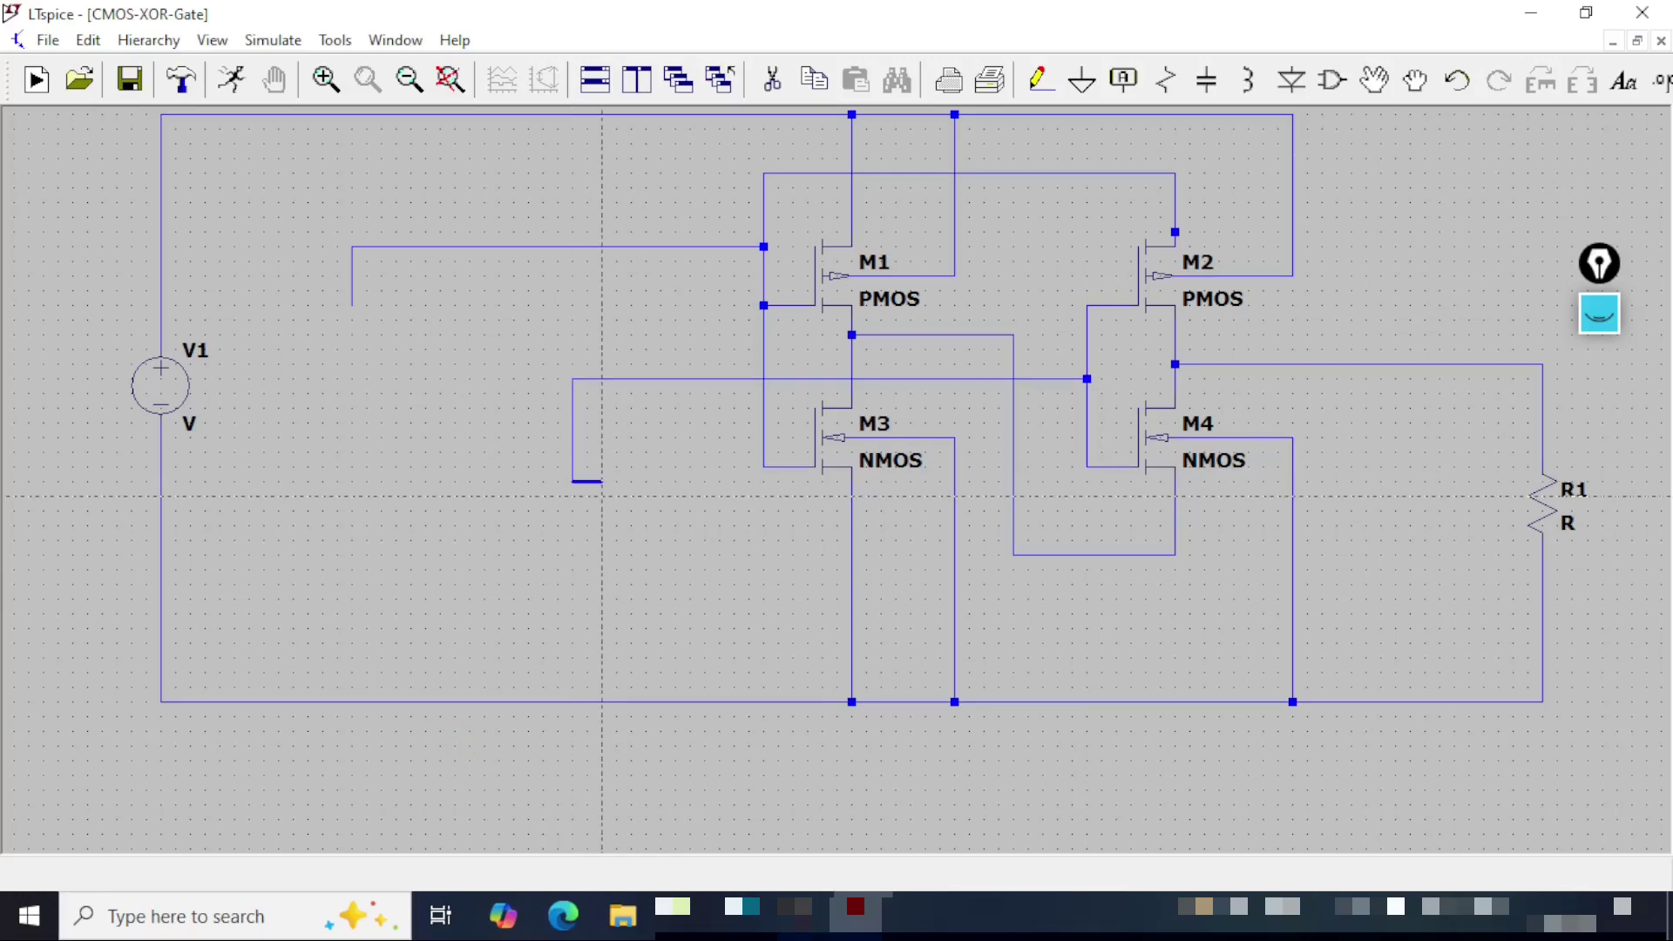
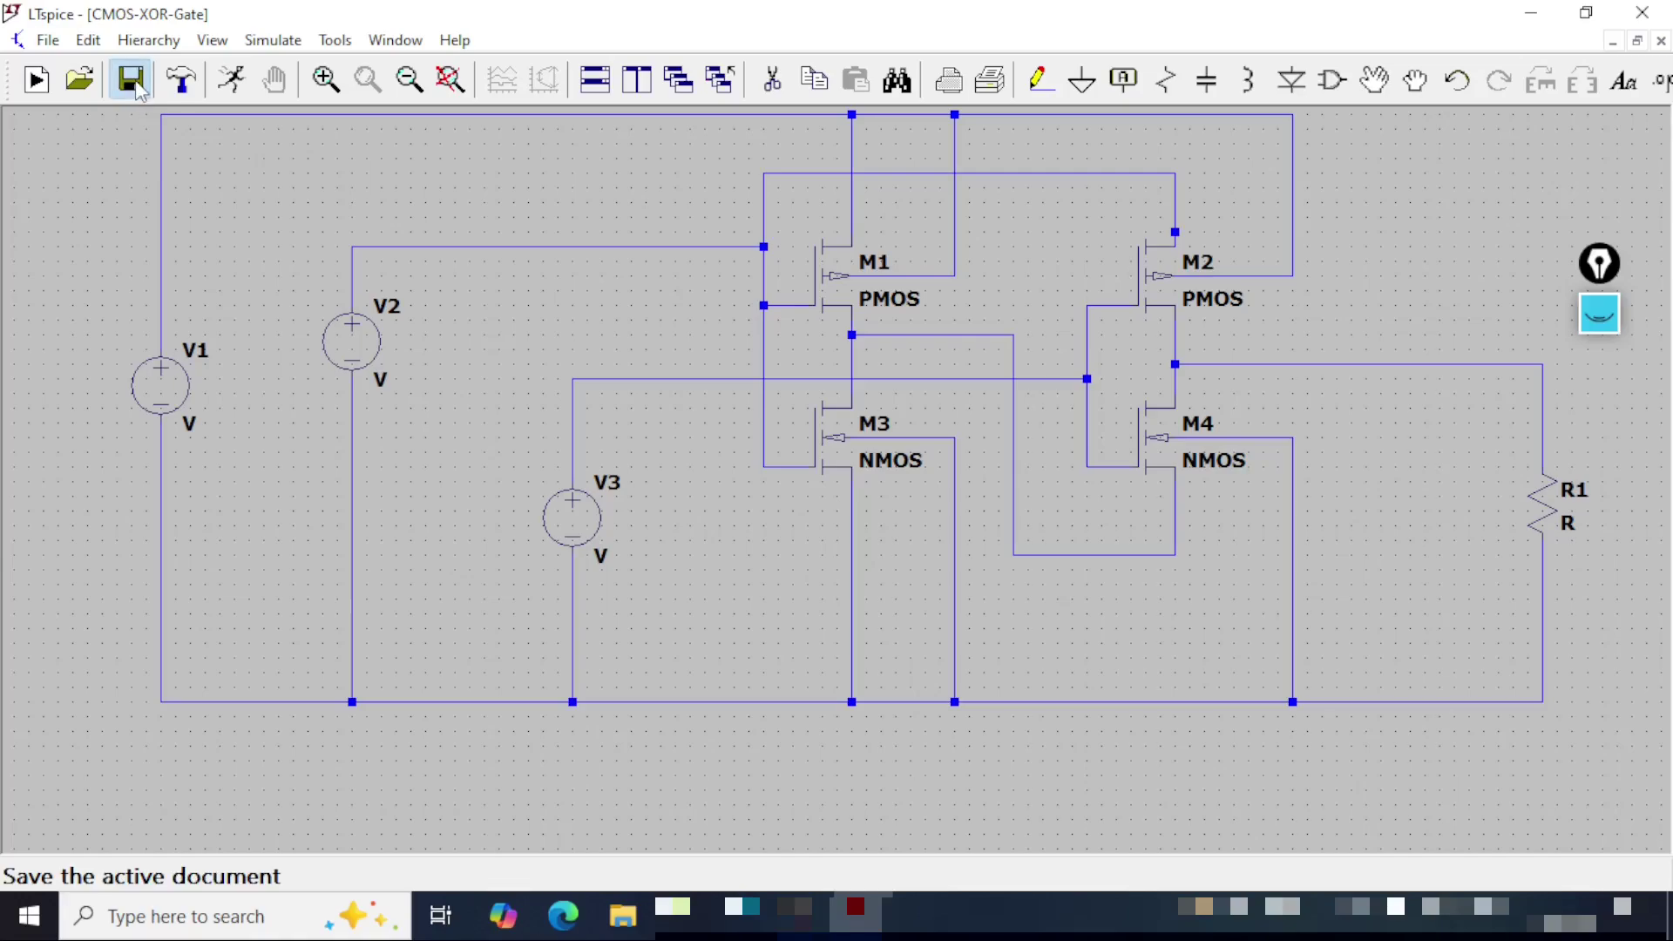
Step: Place a ground symbol below the lower rail, just left of M3's wire, and connect it to the rail
{"action": "left_click", "coordinate": [1082, 82]}
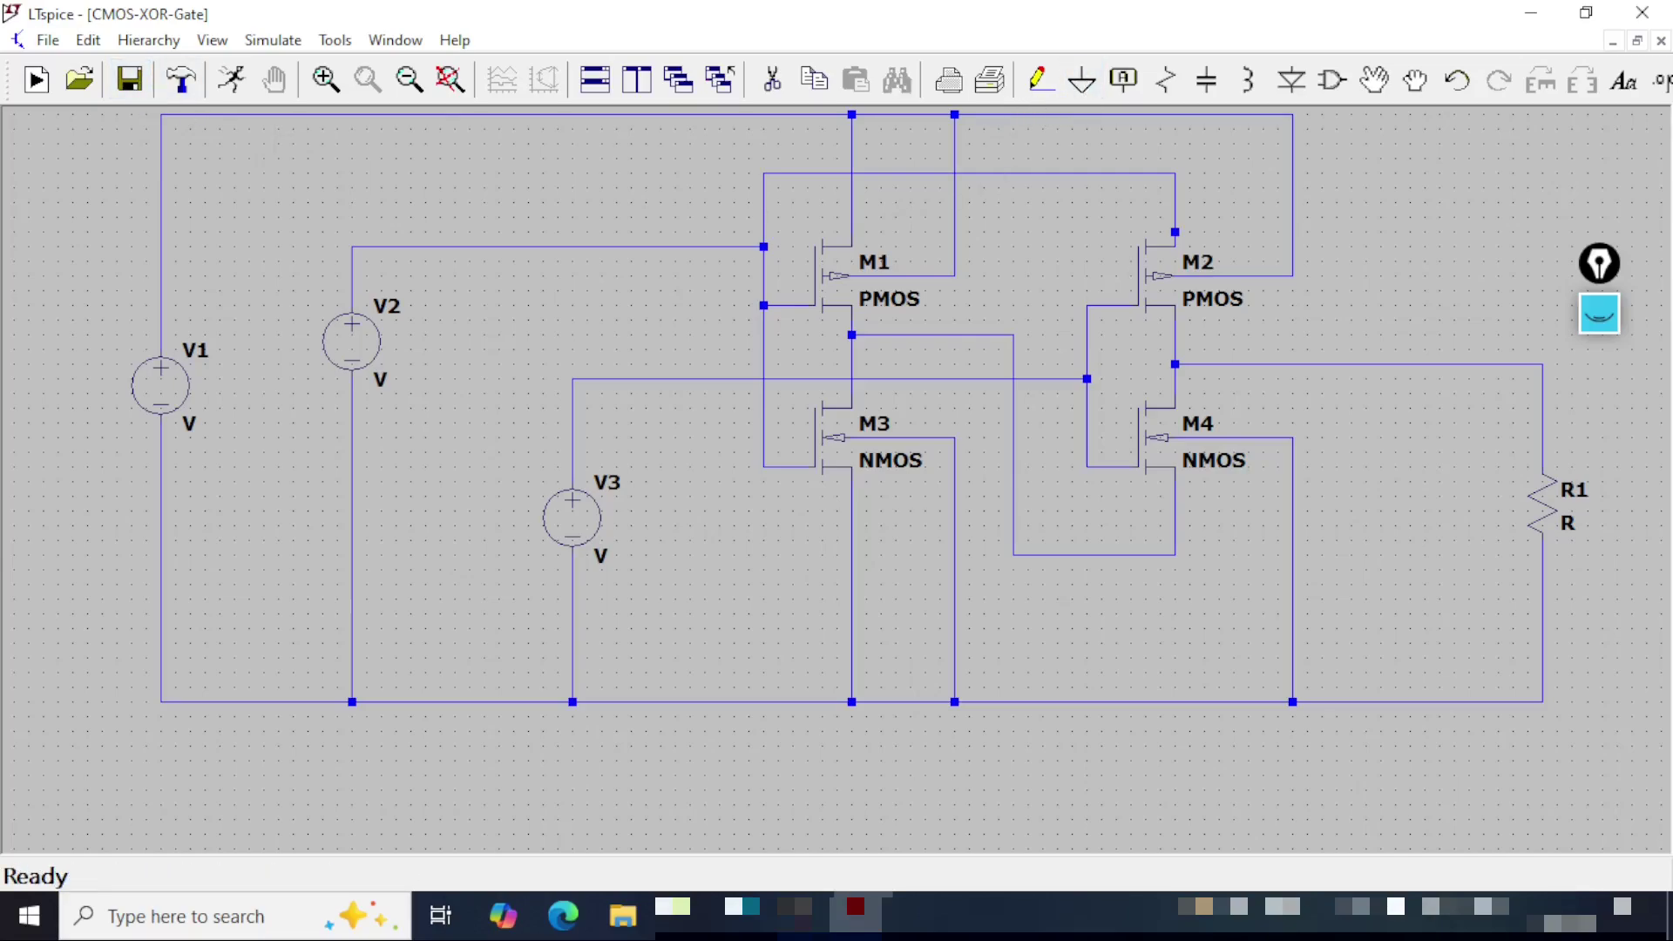
{"action": "left_click", "coordinate": [793, 751]}
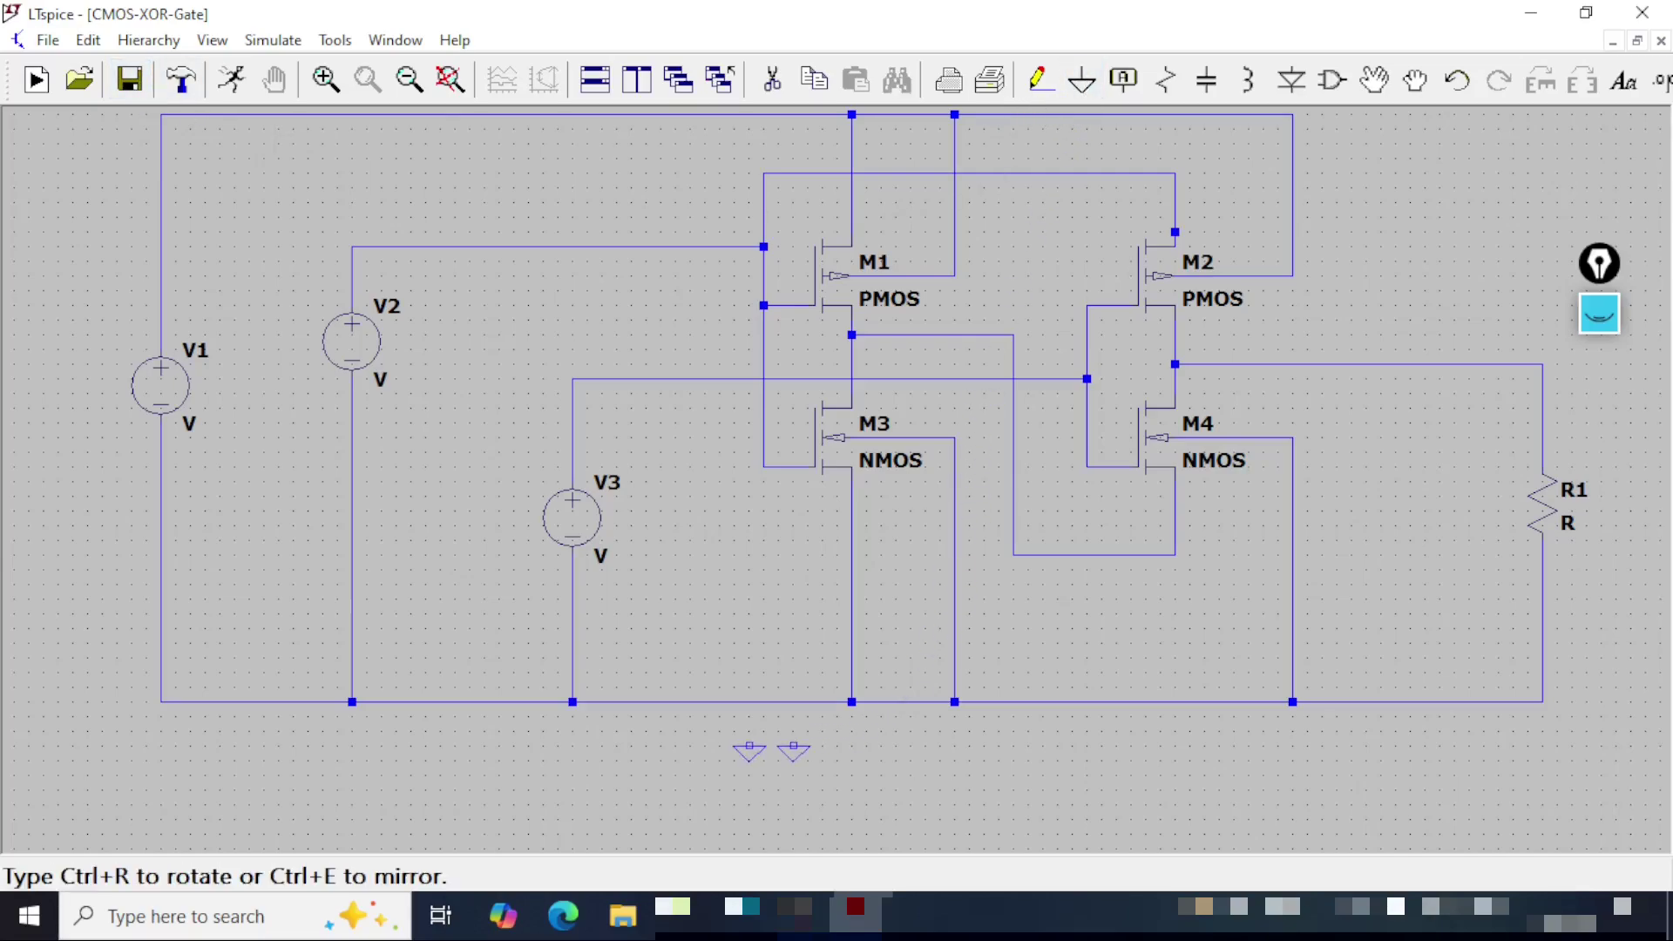
{"action": "key", "text": "Escape"}
{"action": "left_click", "coordinate": [1042, 62]}
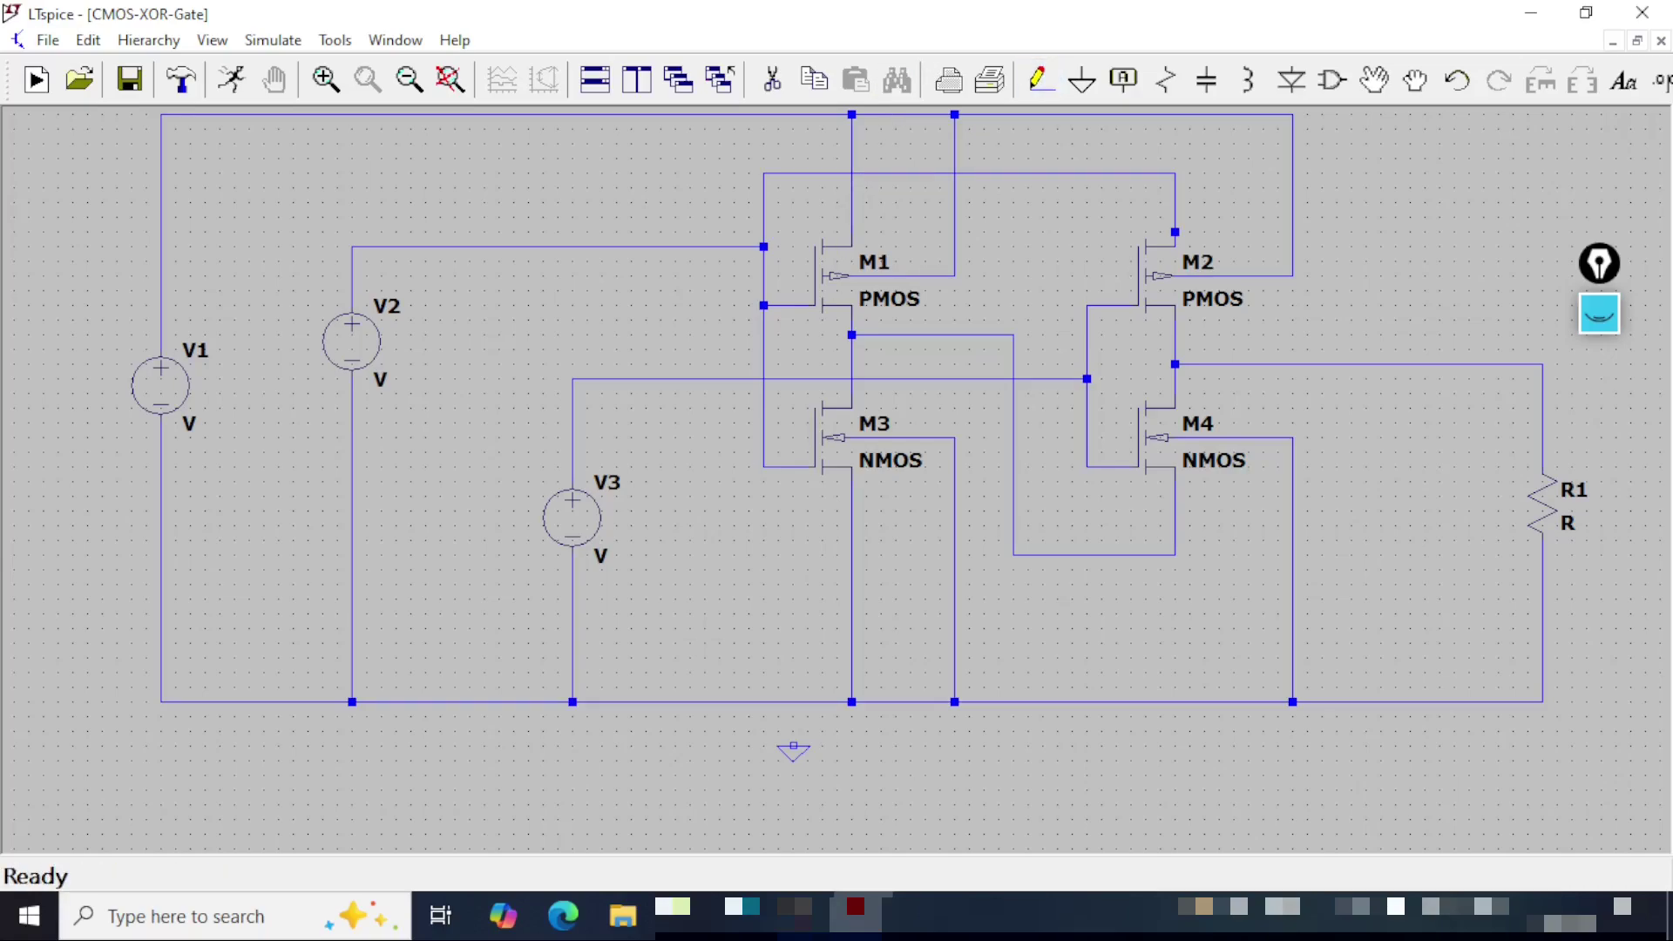
{"action": "left_click", "coordinate": [793, 746]}
{"action": "left_click", "coordinate": [793, 701]}
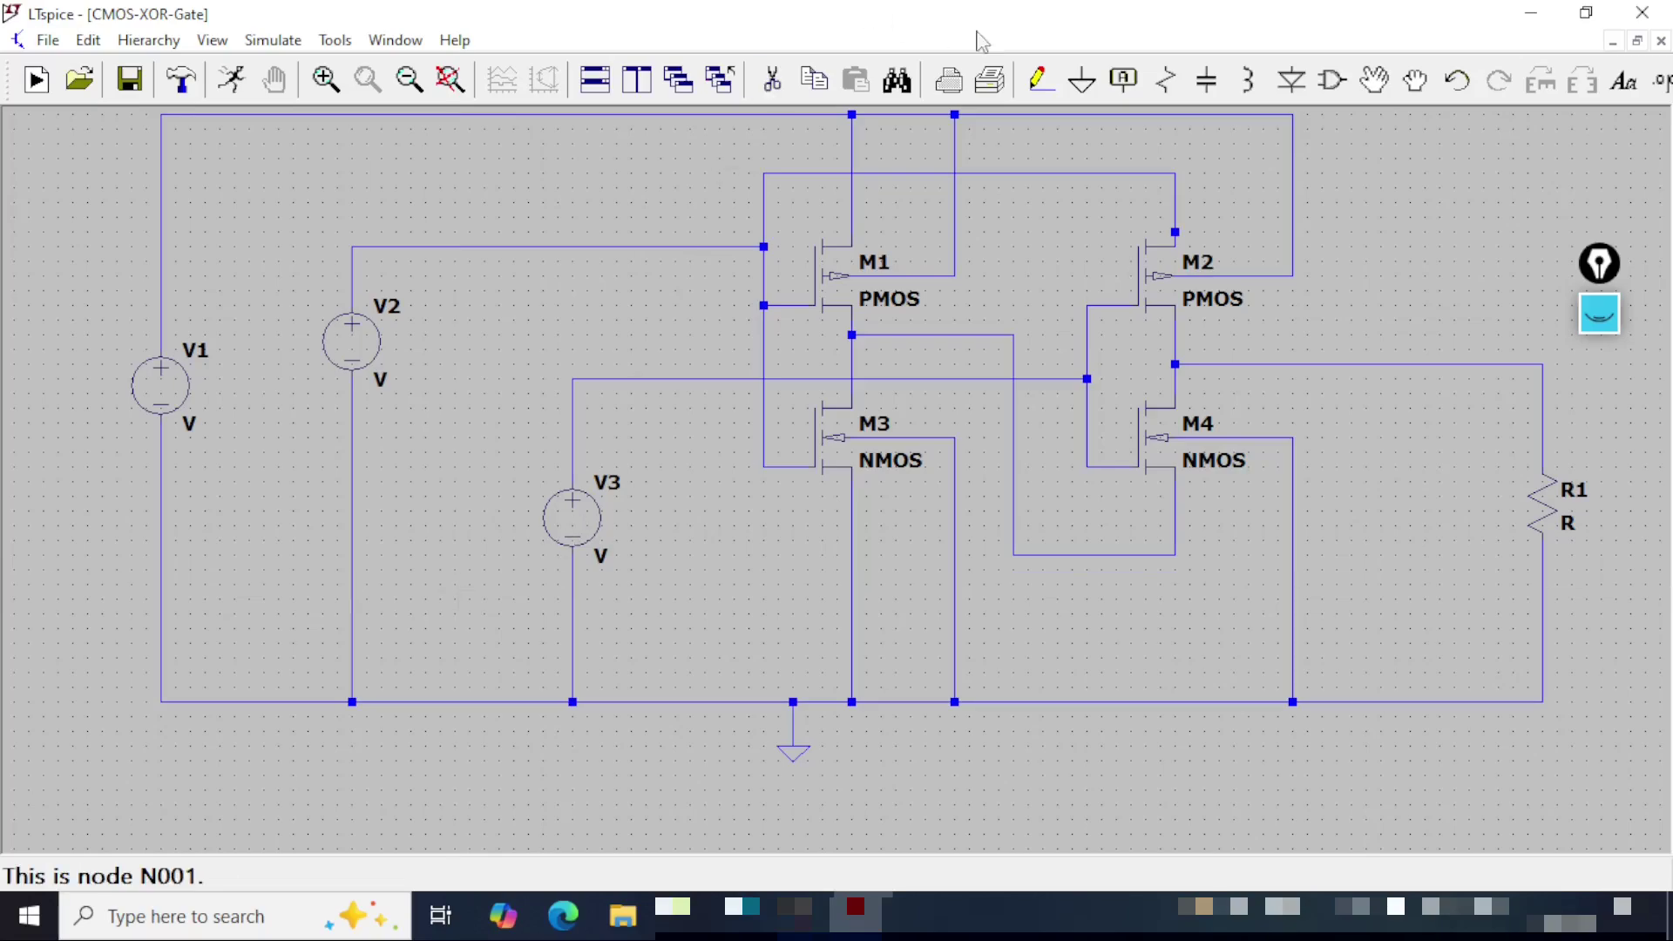
Step: Label the net at the corner above V2 as A with port type Input
{"action": "left_click", "coordinate": [1123, 79]}
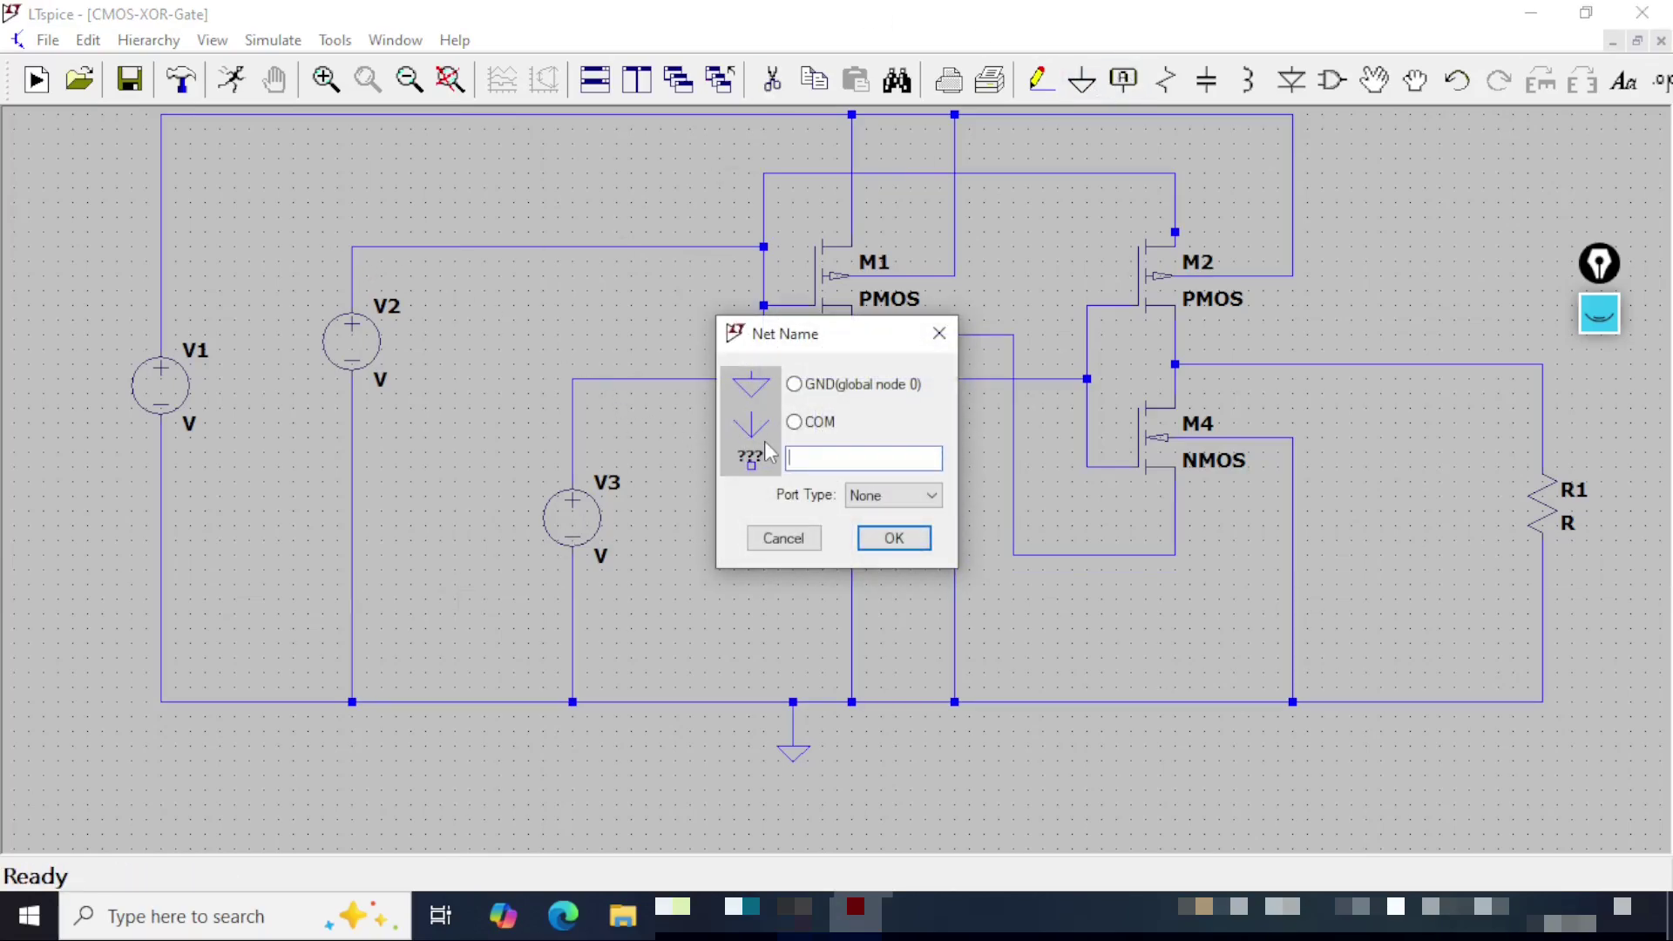
{"action": "type", "text": "A"}
{"action": "left_click", "coordinate": [911, 496]}
{"action": "left_click", "coordinate": [903, 534]}
{"action": "left_click", "coordinate": [889, 538]}
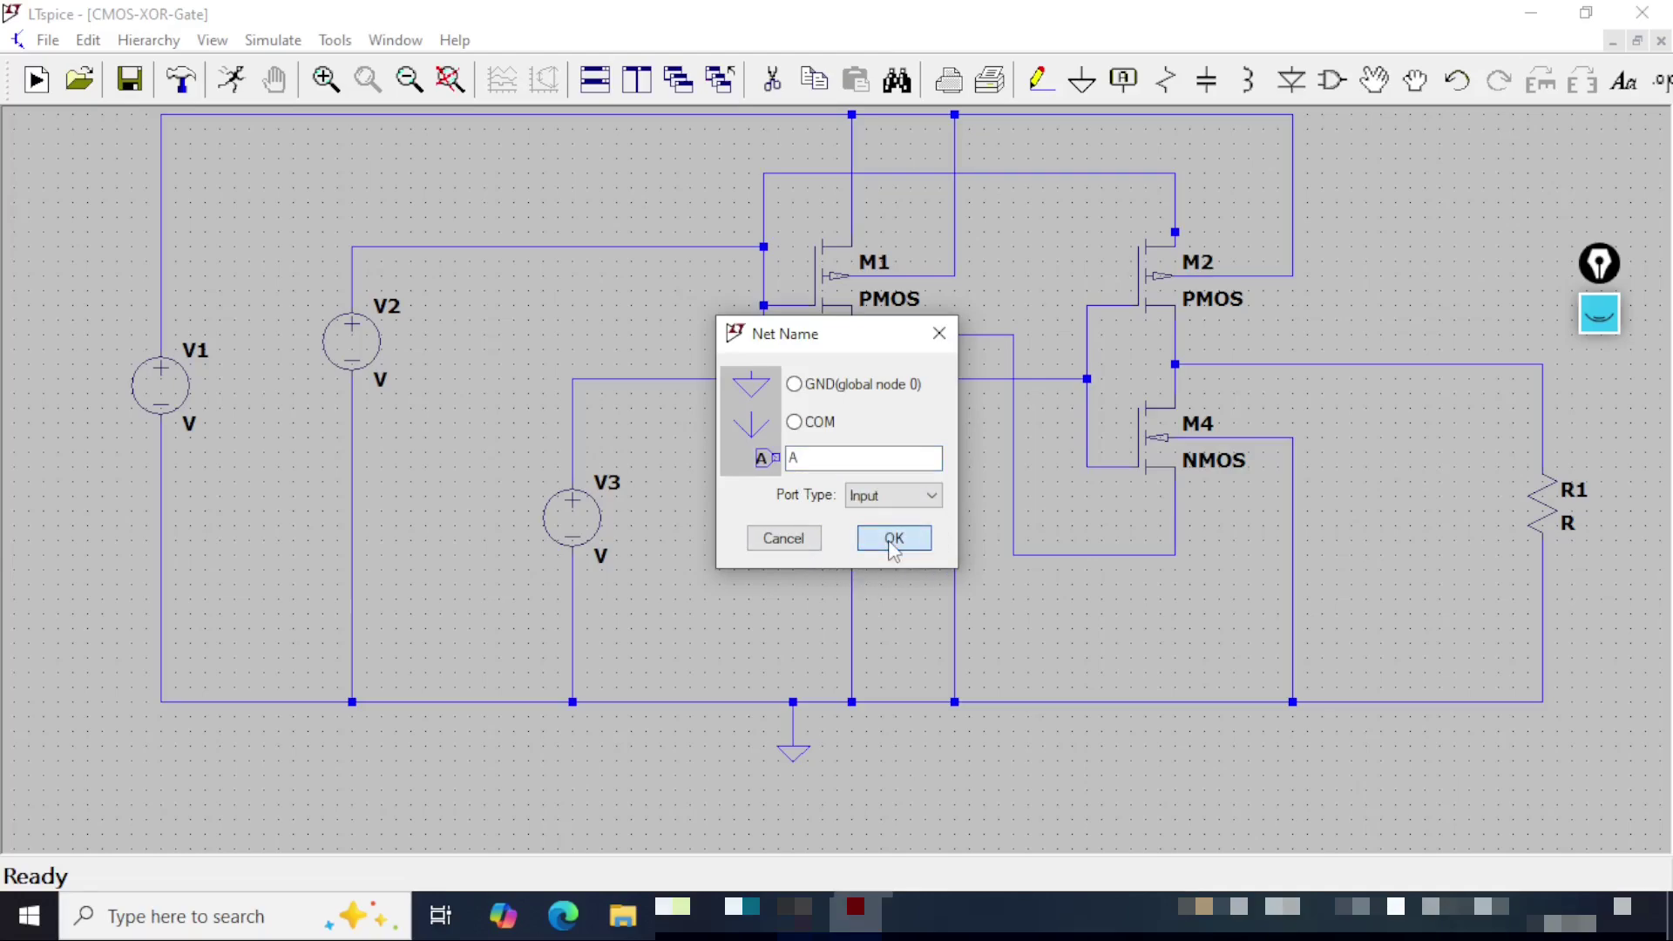
{"action": "left_click", "coordinate": [352, 247]}
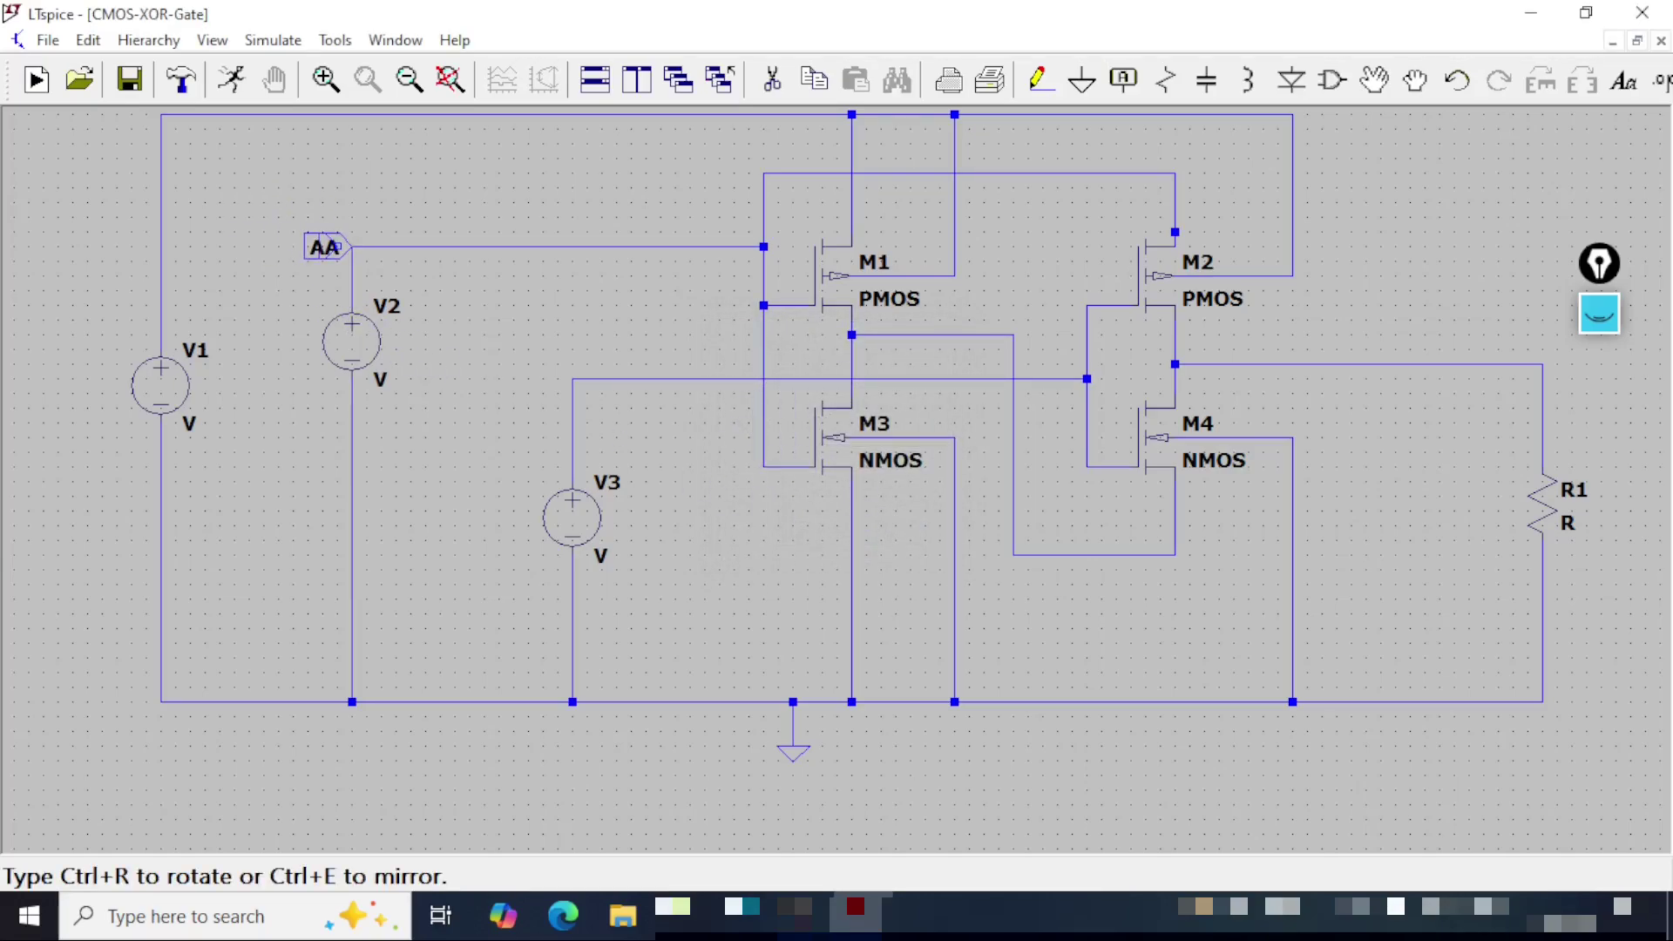
{"action": "key", "text": "Escape"}
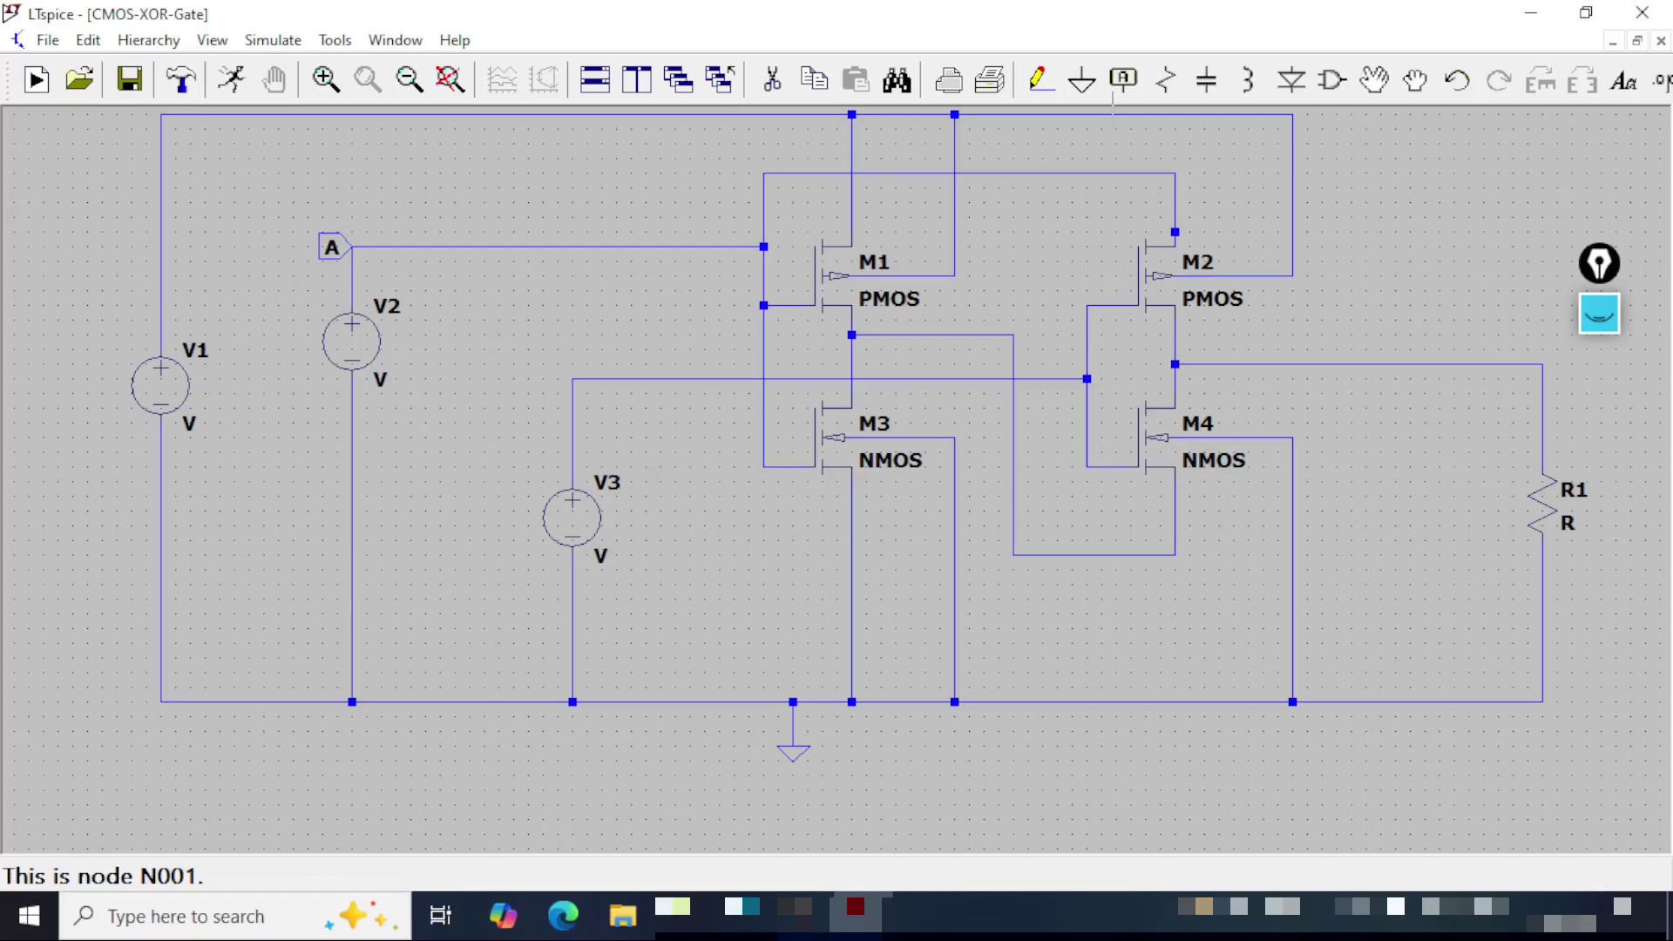
Step: Label the net at the corner above V3 as B with port type Input
{"action": "left_click", "coordinate": [1124, 80]}
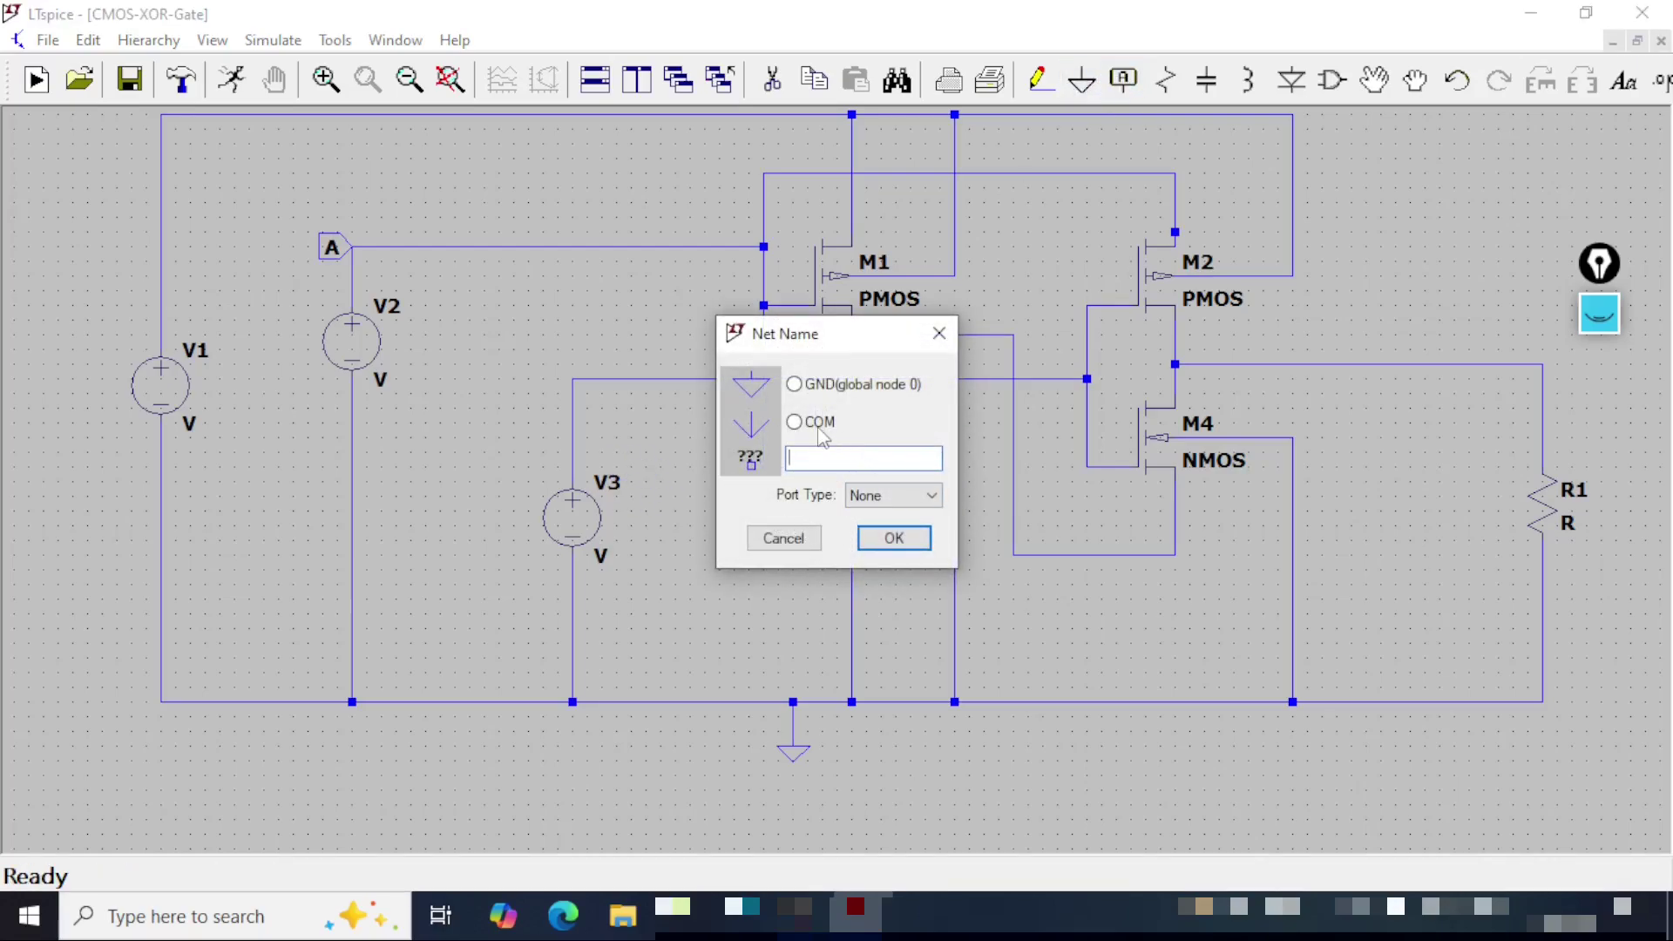
{"action": "type", "text": "B"}
{"action": "left_click", "coordinate": [925, 496]}
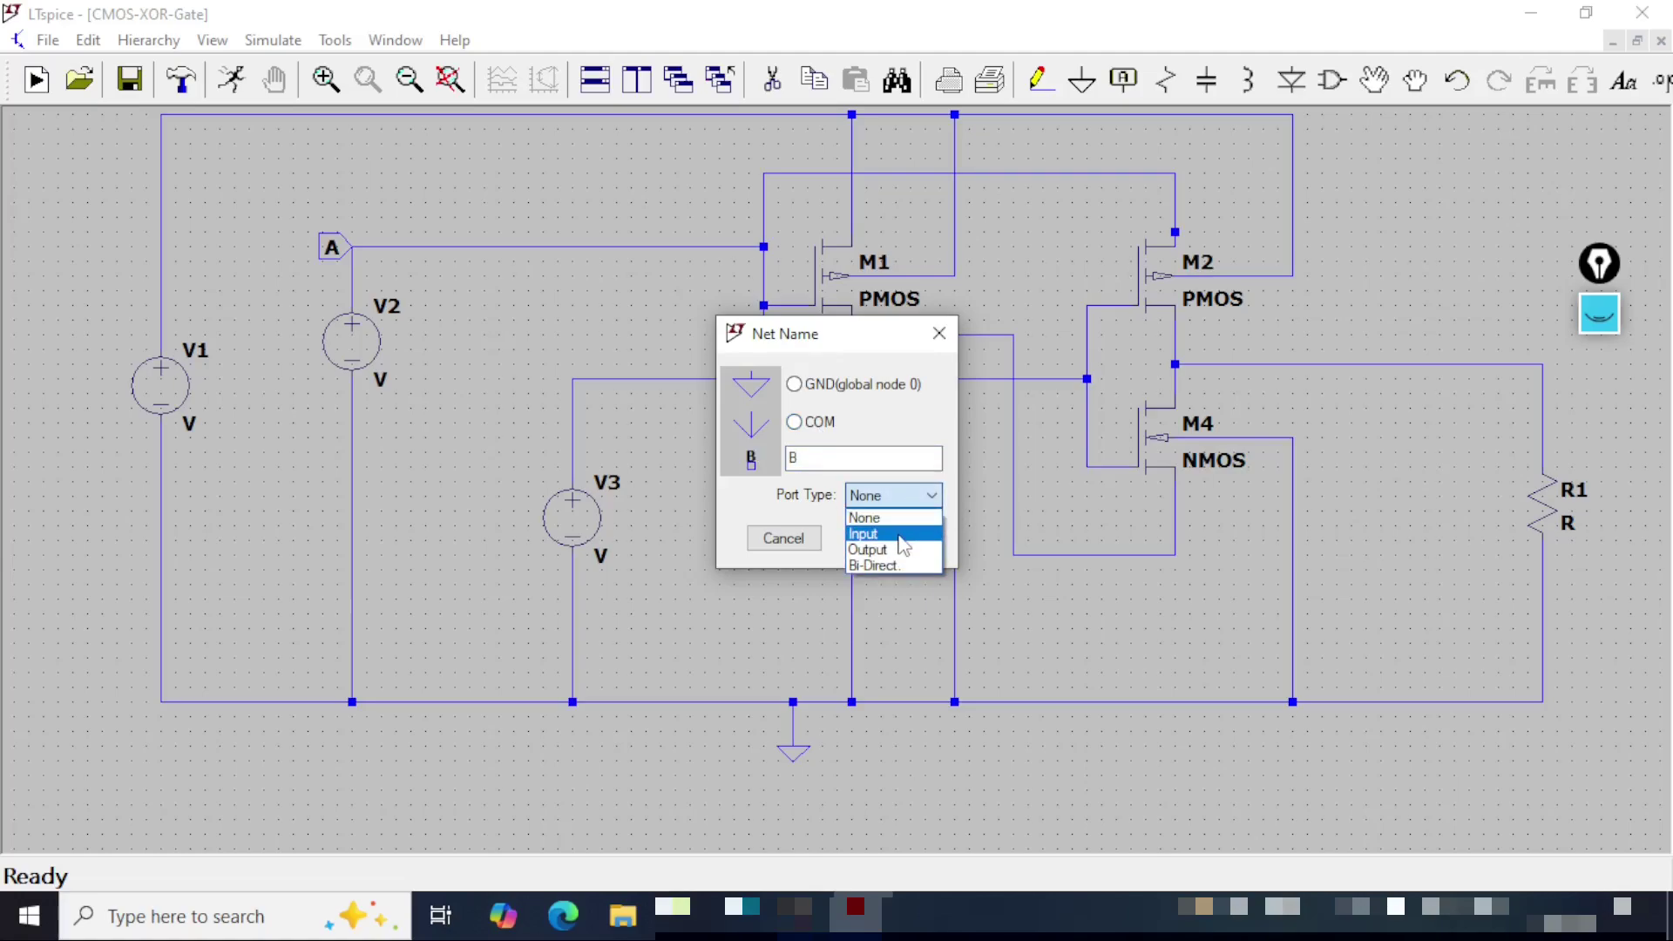
{"action": "left_click", "coordinate": [902, 529]}
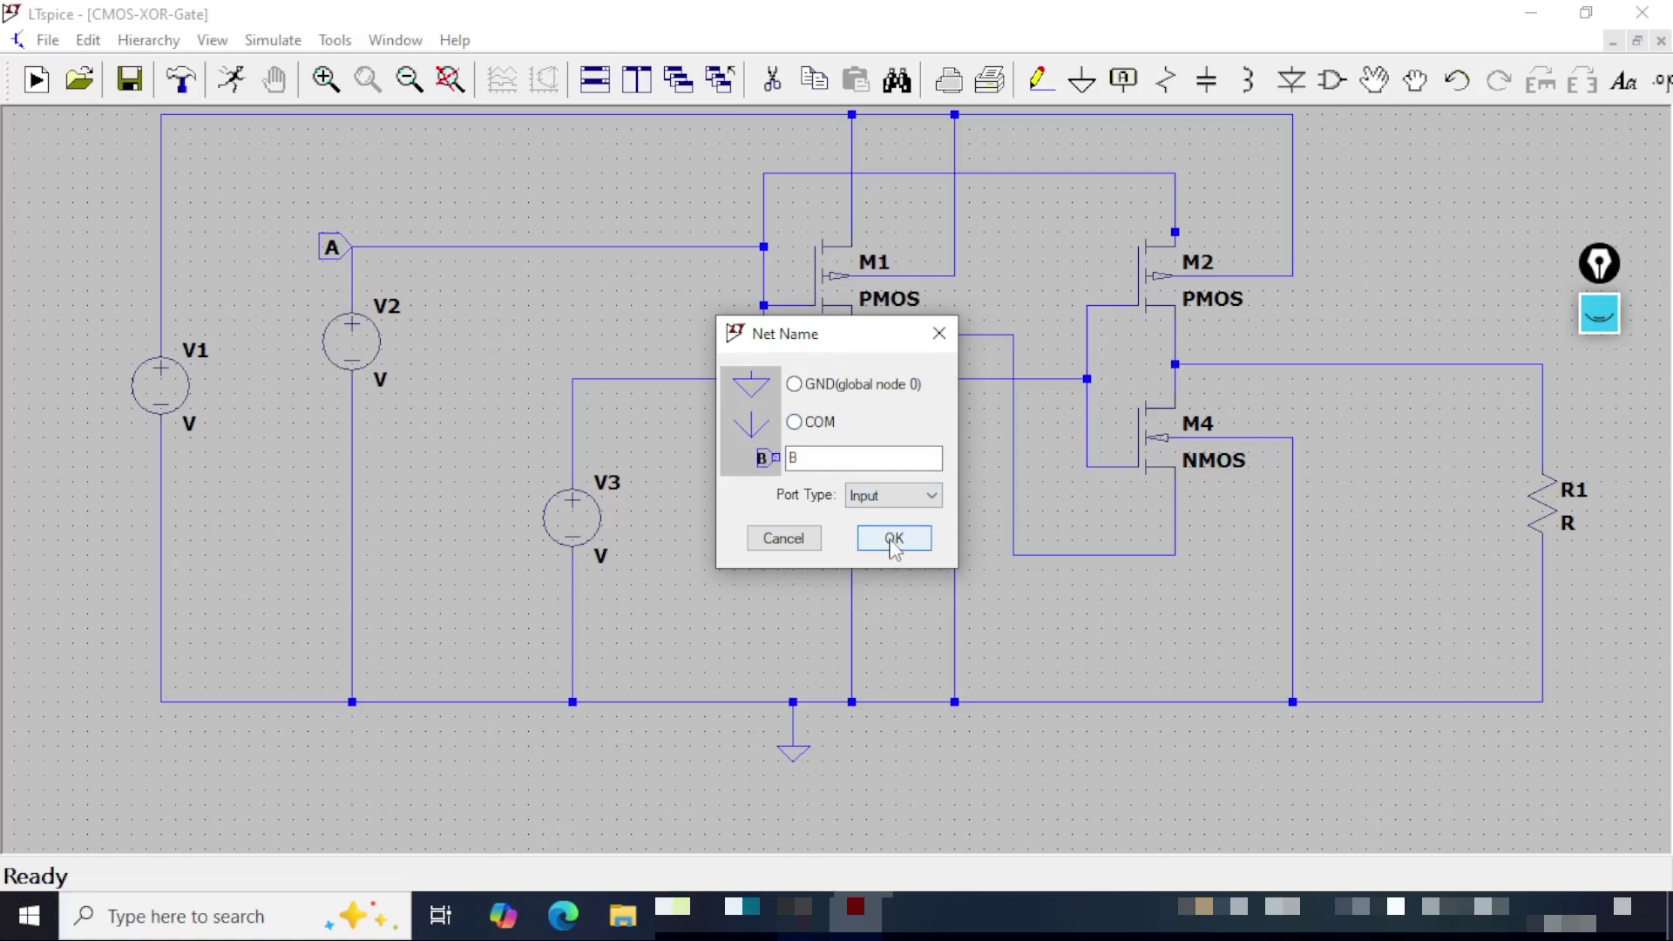
{"action": "left_click", "coordinate": [896, 541]}
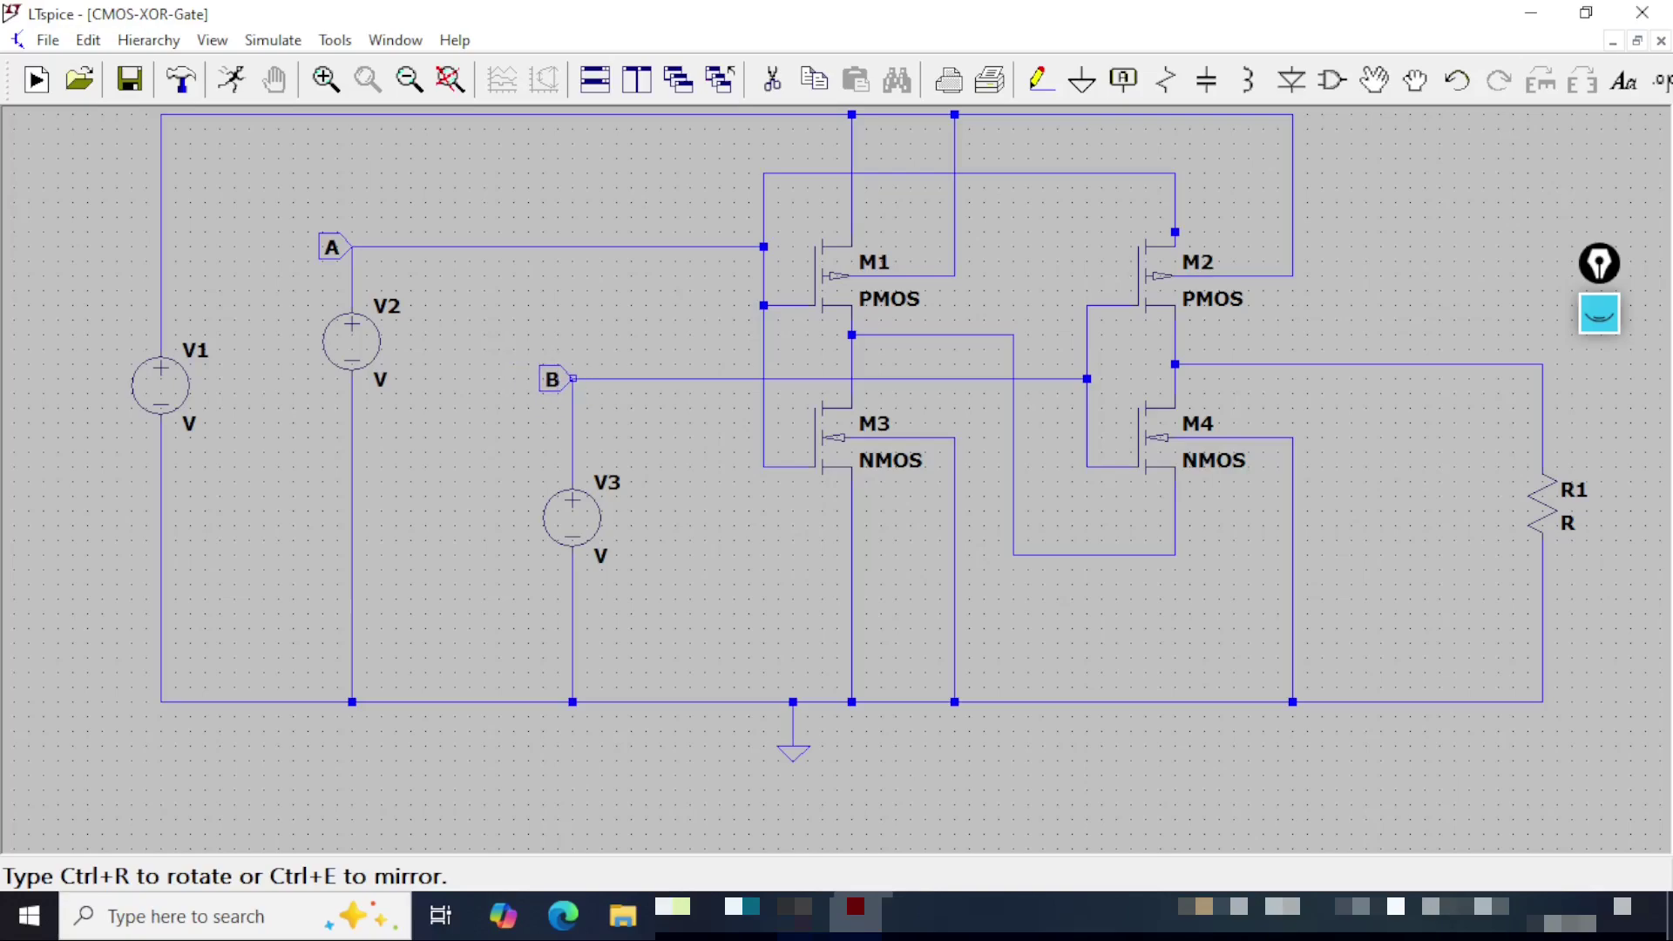
{"action": "left_click", "coordinate": [573, 379]}
{"action": "key", "text": "Escape"}
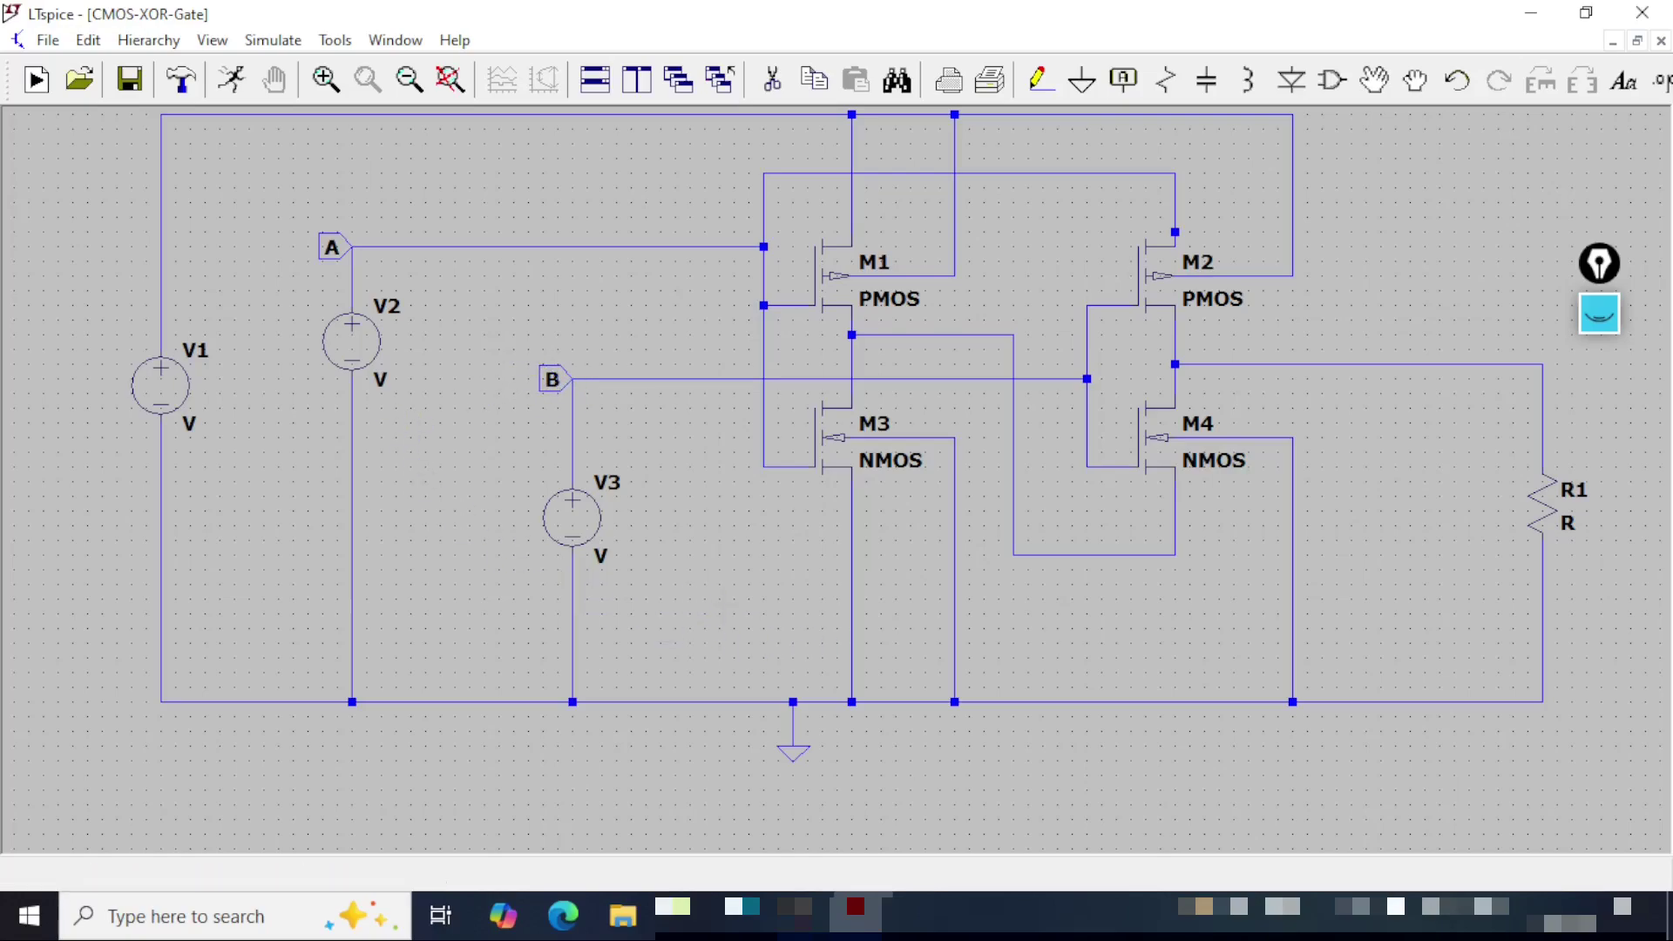
Step: Label the output net at the corner above R1 as A-XOR-B with port type Output, and save the schematic
{"action": "left_click_drag", "start_coordinate": [794, 741], "coordinate": [637, 765]}
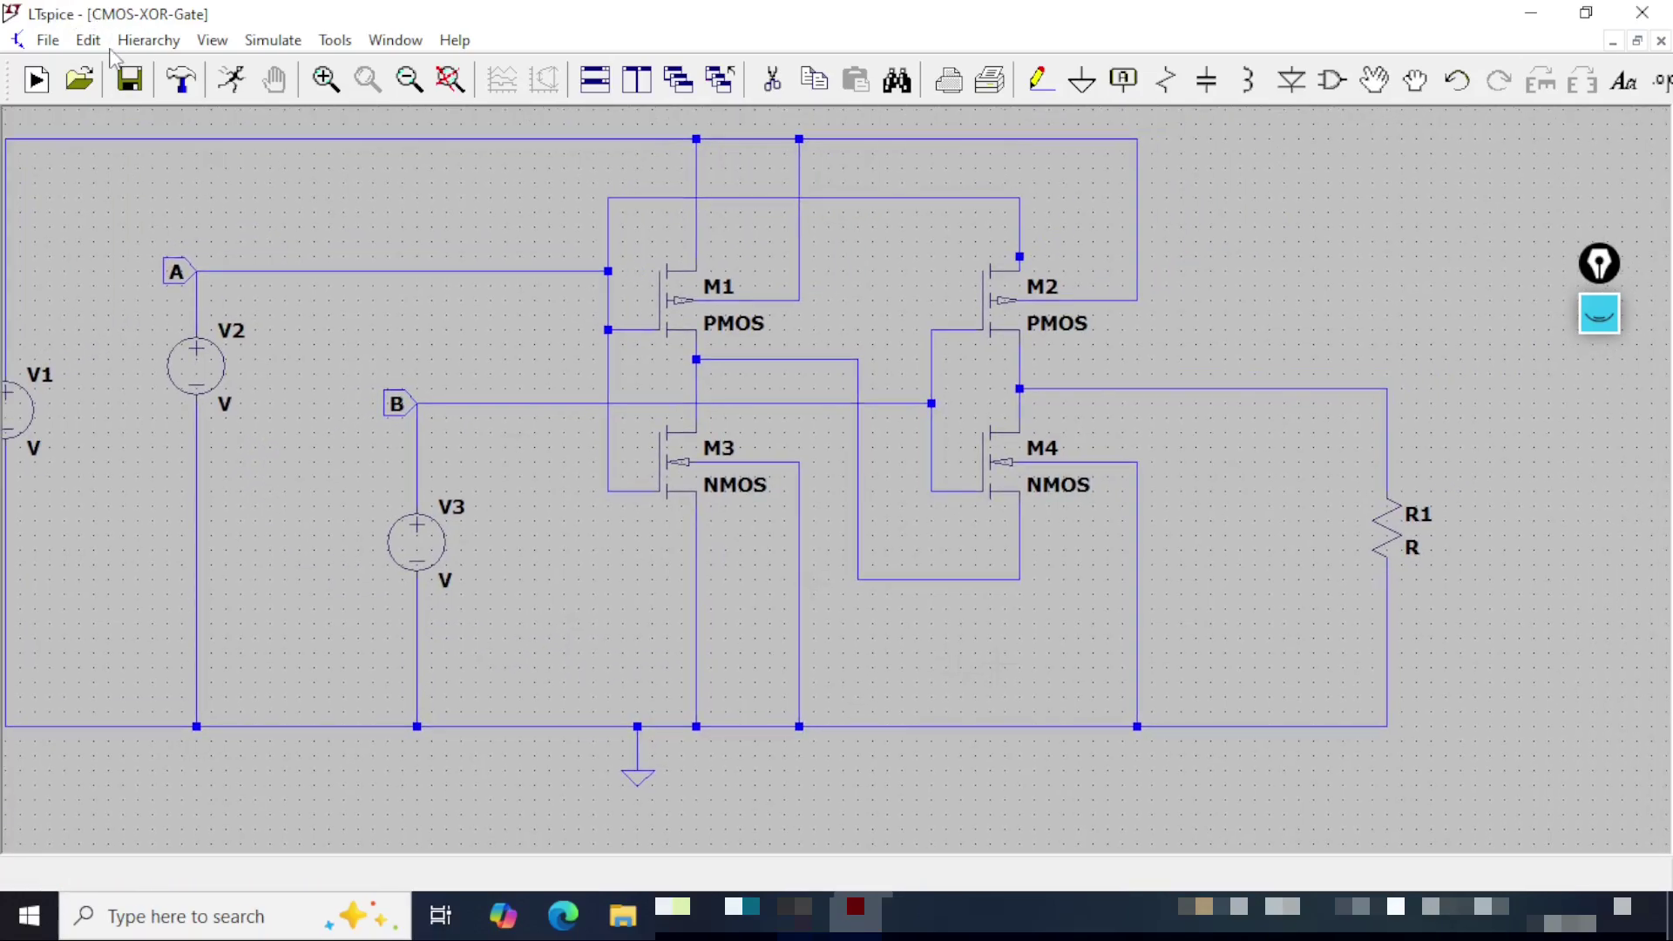
{"action": "left_click", "coordinate": [1123, 79]}
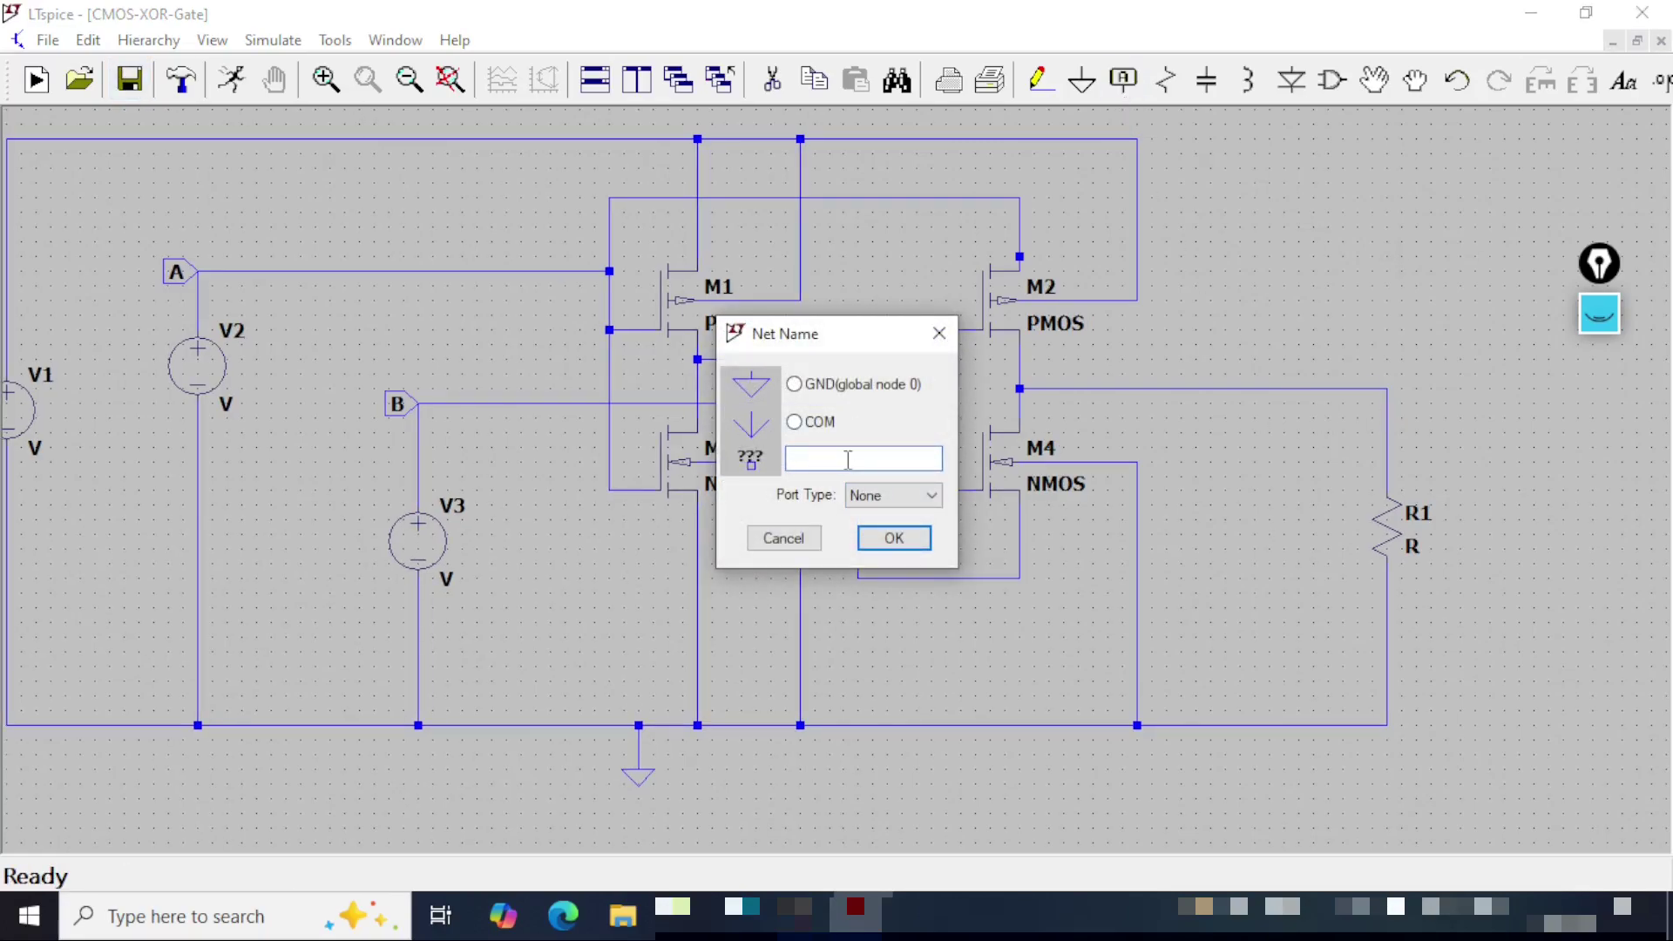
{"action": "type", "text": "A-XOR-B"}
{"action": "left_click", "coordinate": [915, 495]}
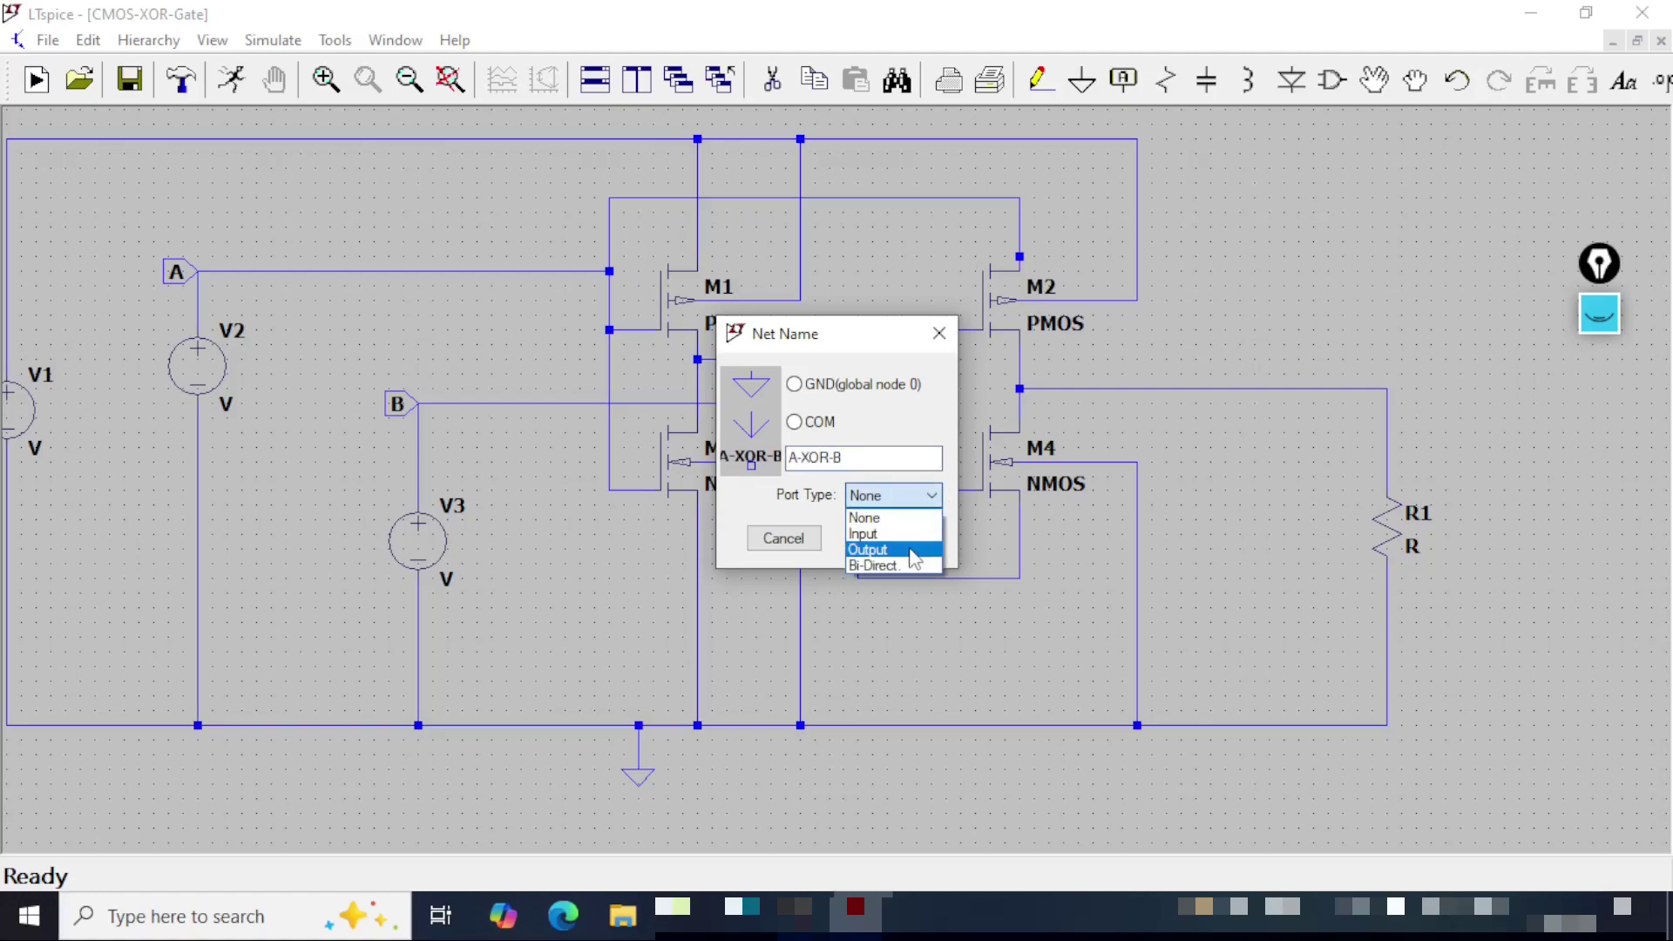
{"action": "left_click", "coordinate": [876, 546]}
{"action": "left_click", "coordinate": [896, 541]}
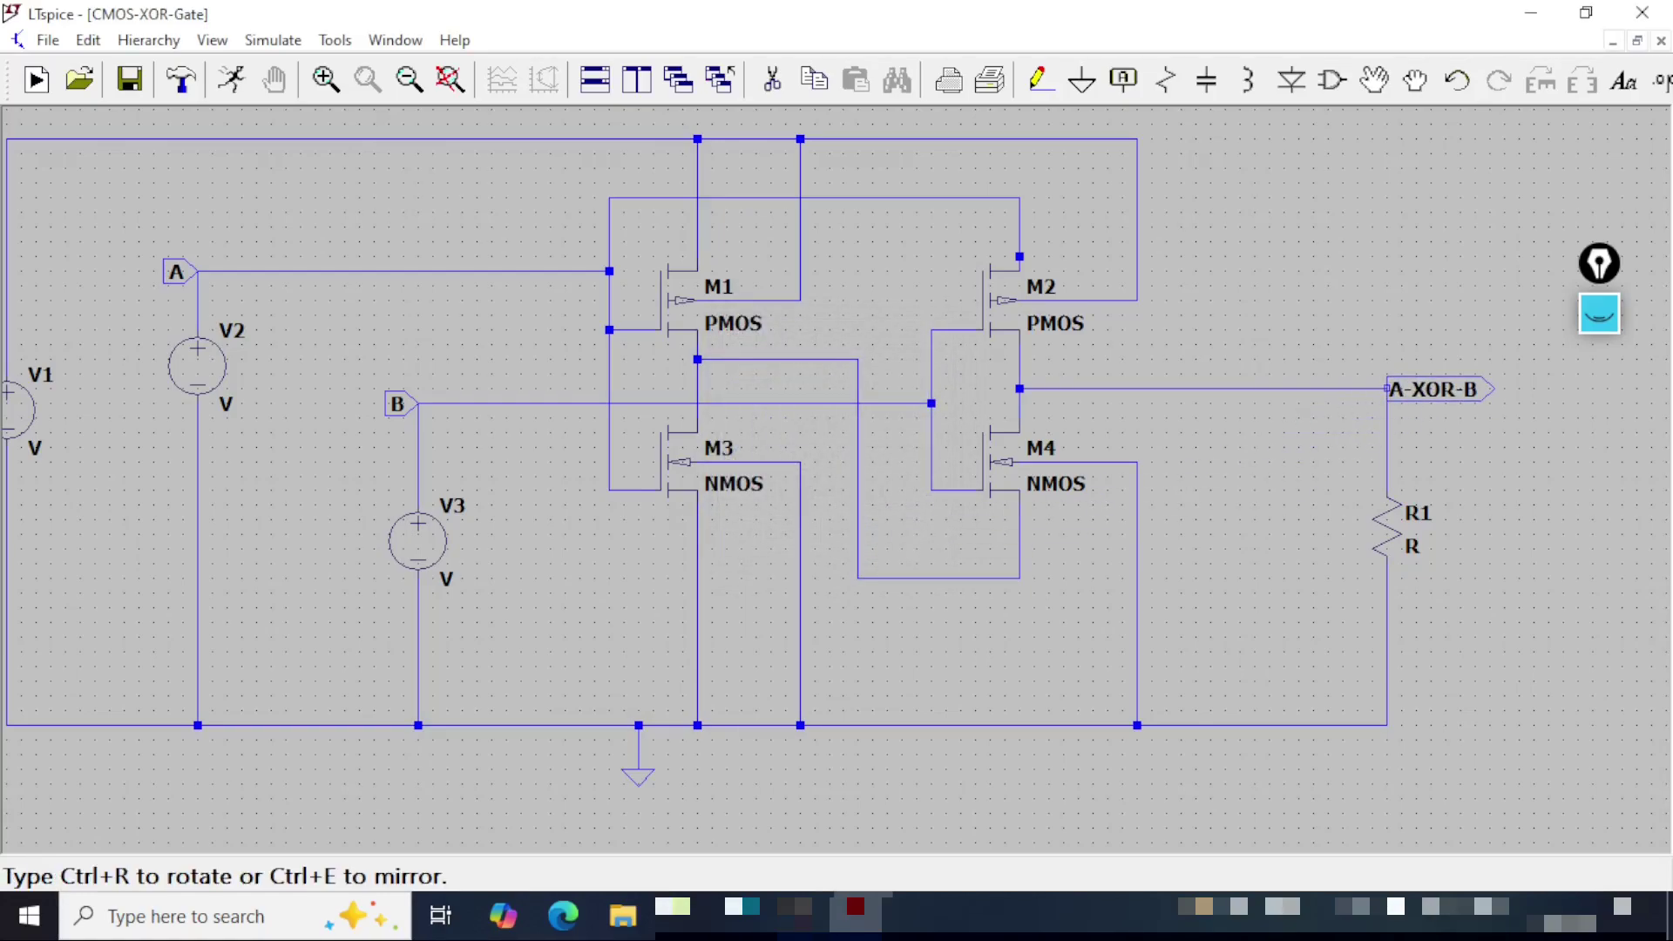
{"action": "left_click", "coordinate": [1388, 389]}
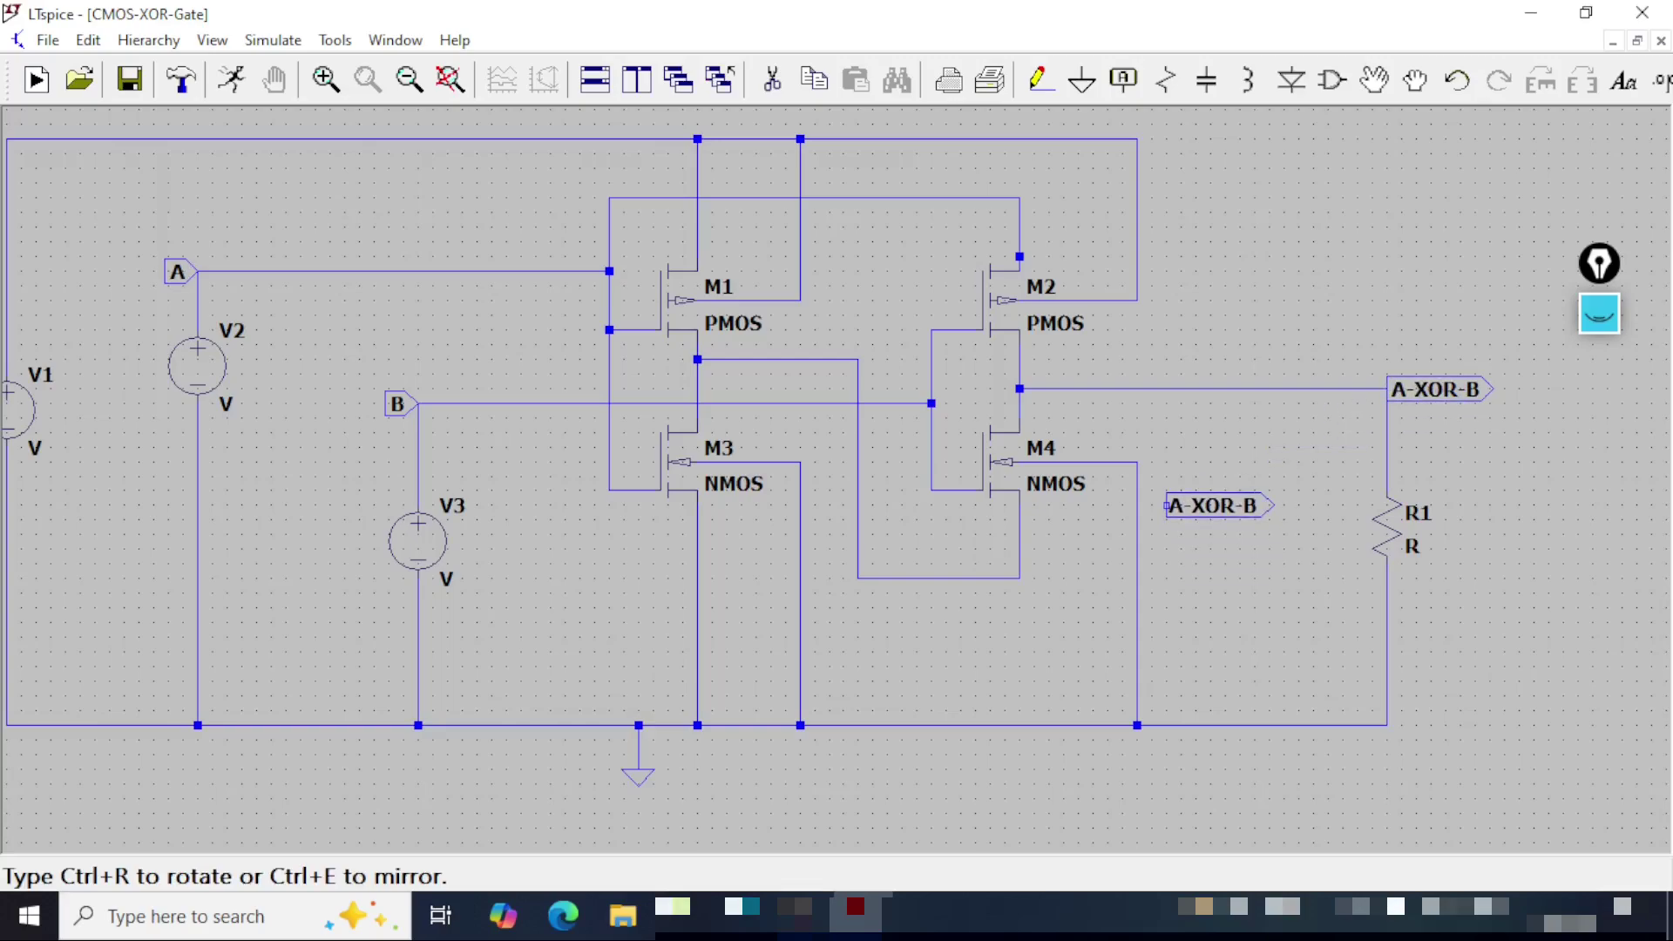
{"action": "key", "text": "Escape"}
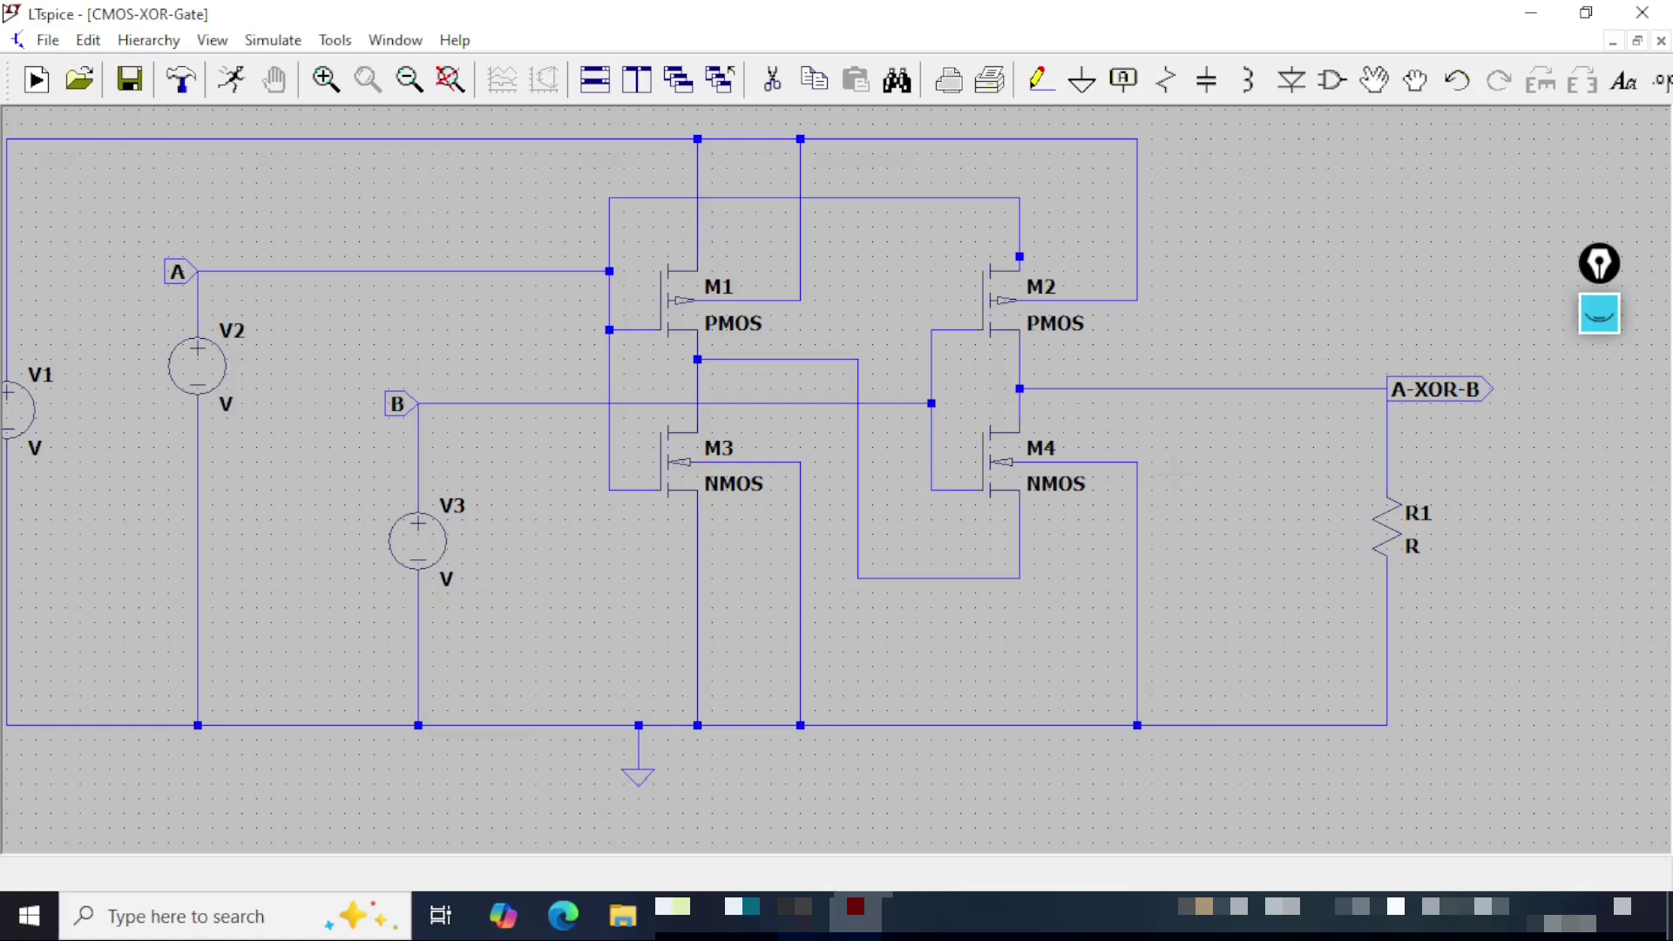
{"action": "left_click_drag", "start_coordinate": [872, 654], "coordinate": [947, 699]}
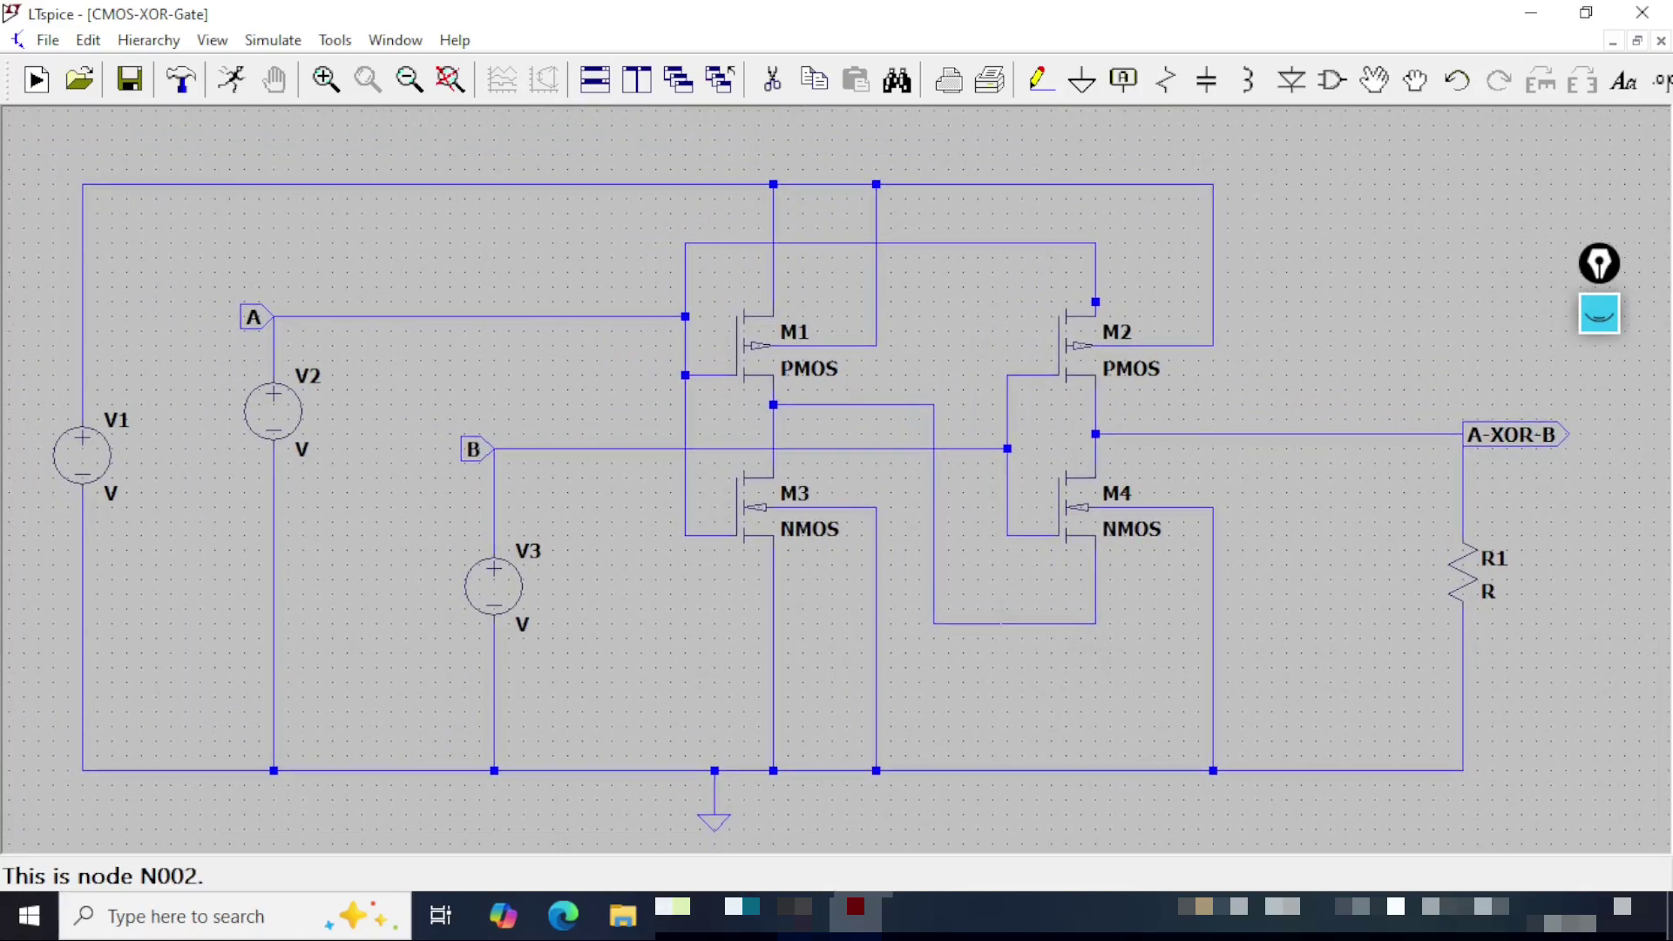
{"action": "left_click", "coordinate": [130, 83]}
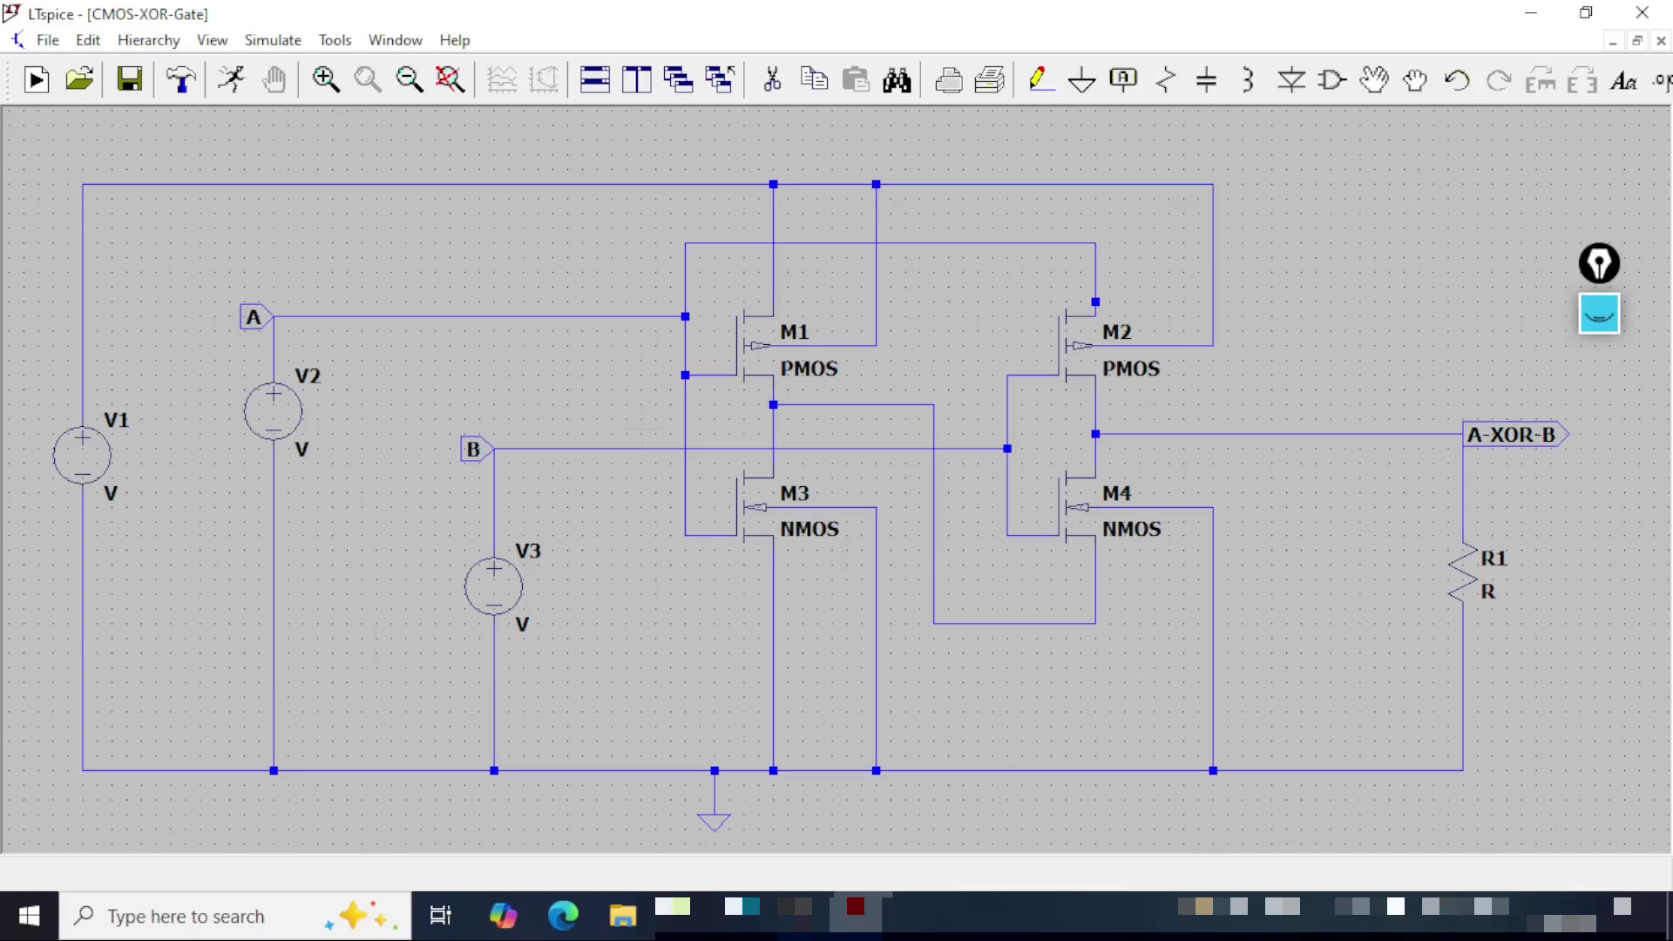
Step: Set PMOS transistor M1's length to 20u and width to 200u
{"action": "right_click", "coordinate": [767, 357]}
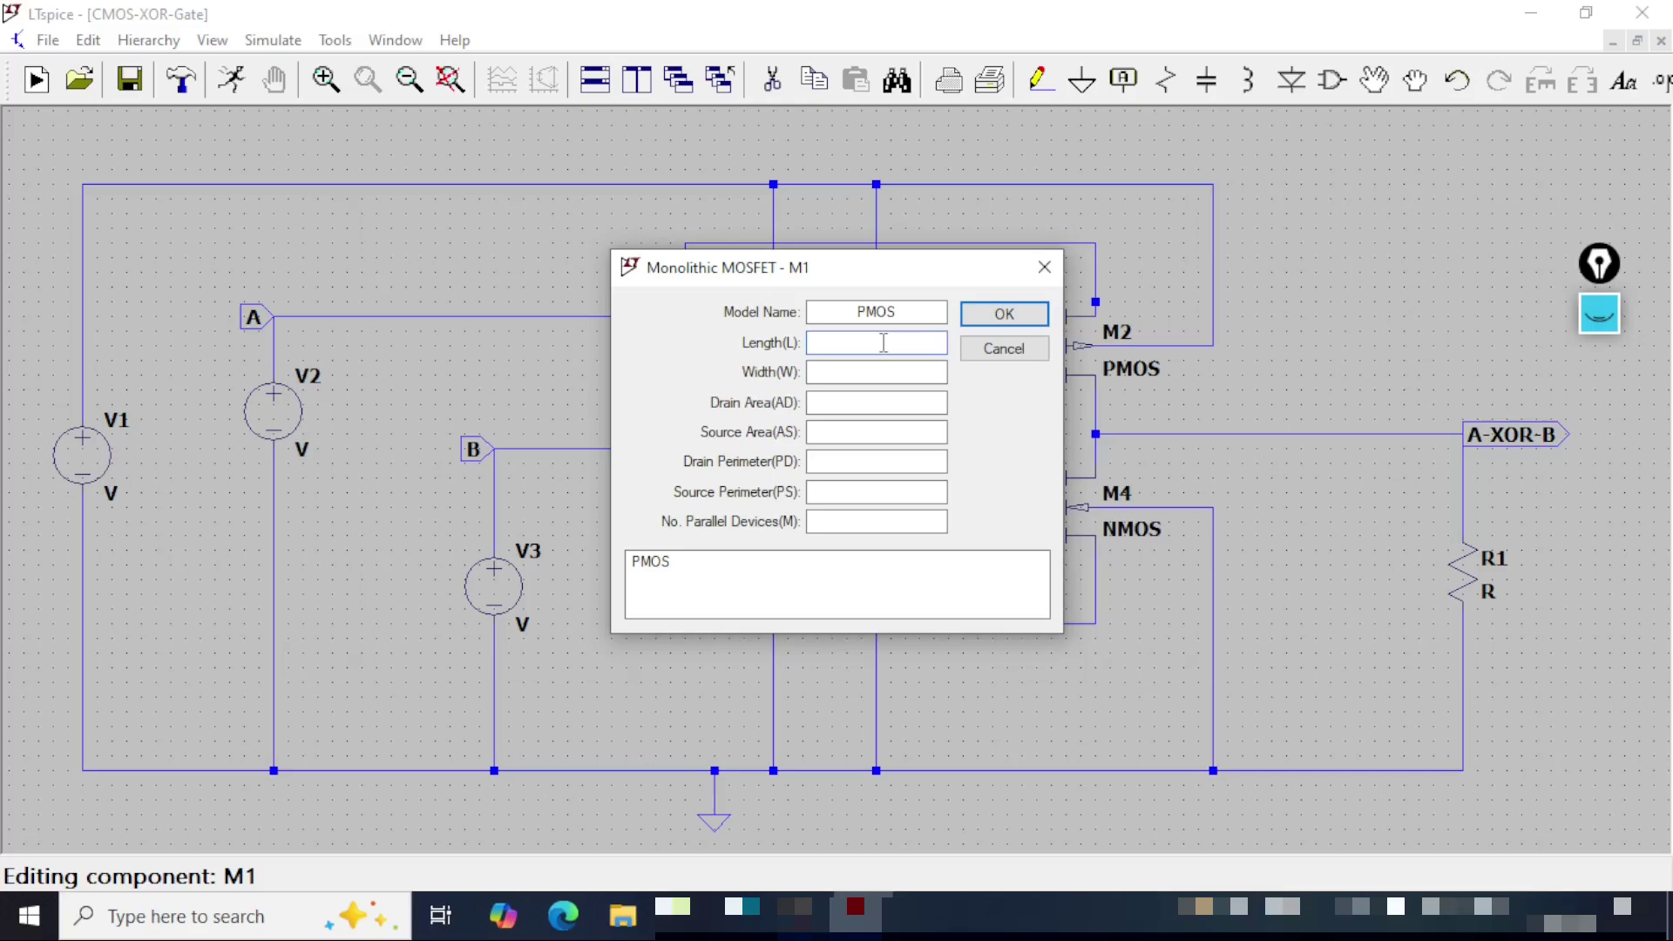
{"action": "type", "text": "20u"}
{"action": "key", "text": "Tab"}
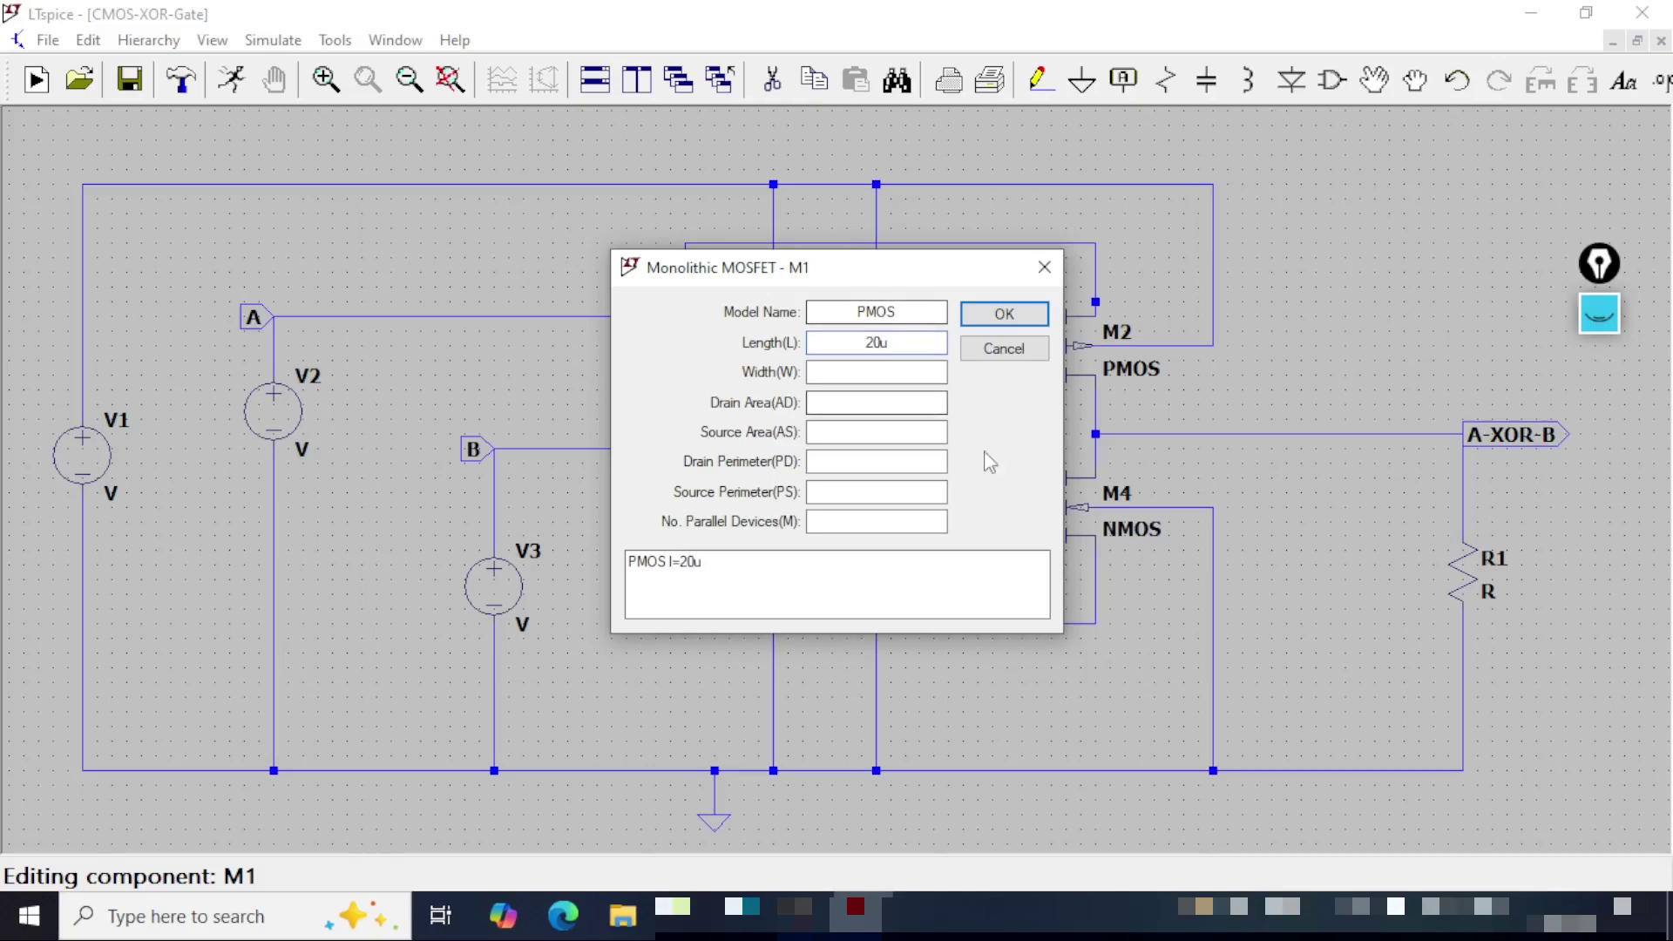
{"action": "type", "text": "200u"}
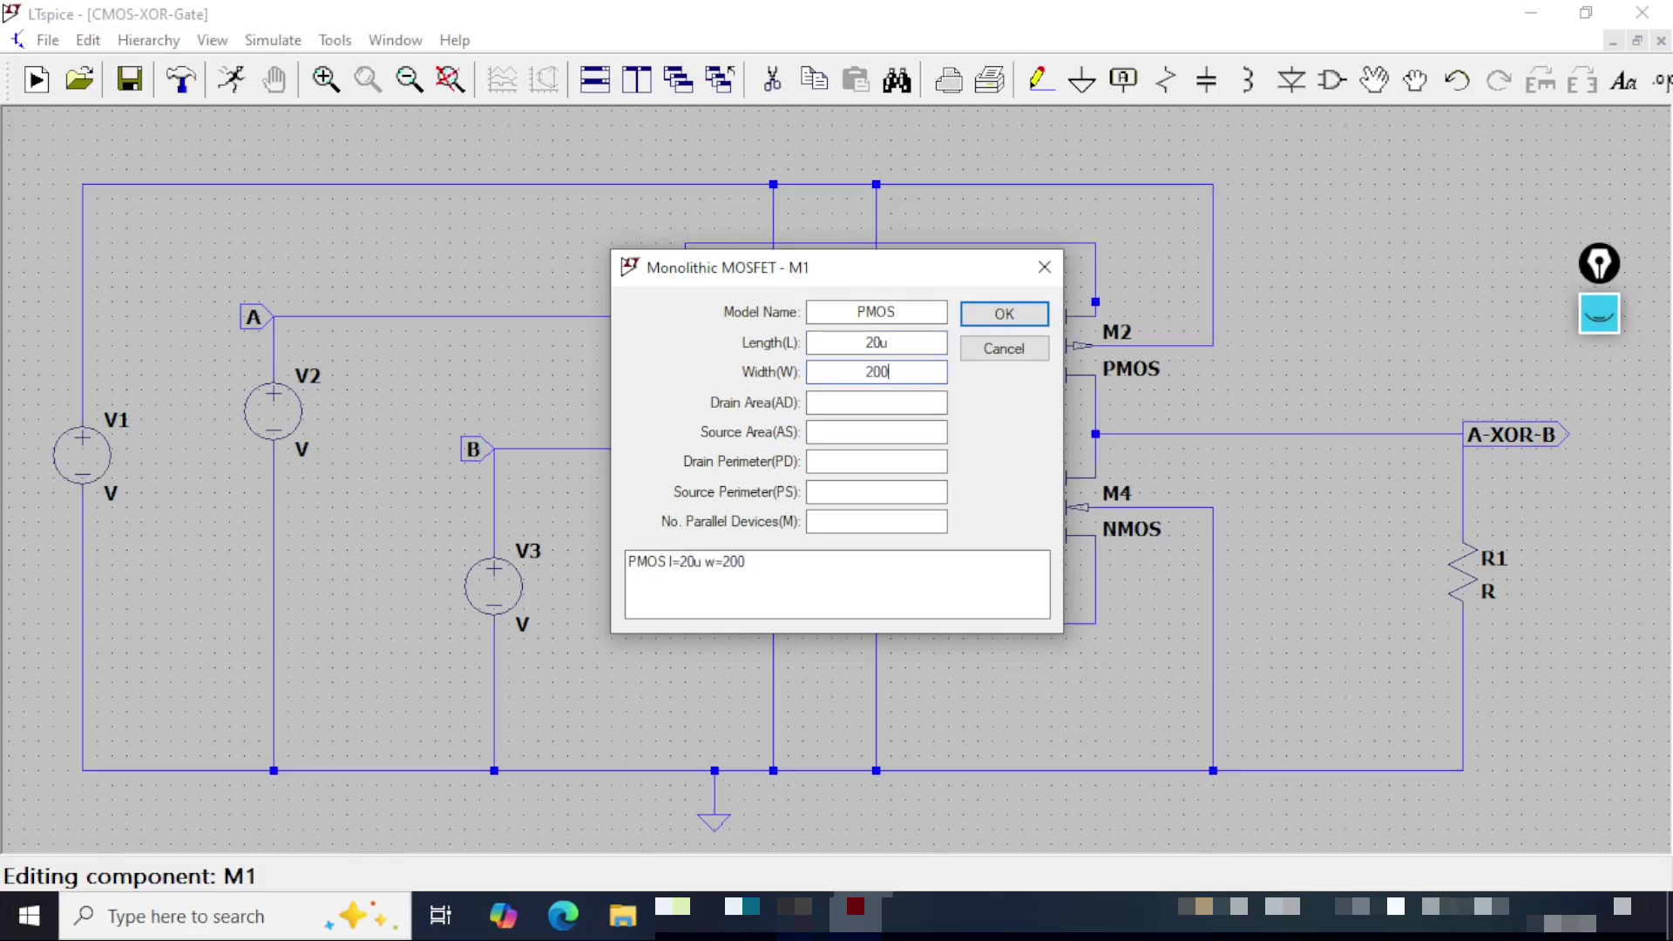
{"action": "left_click", "coordinate": [1004, 314]}
Step: Give PMOS transistor M2 a length of 20u and a width of 200u
{"action": "right_click", "coordinate": [1050, 370]}
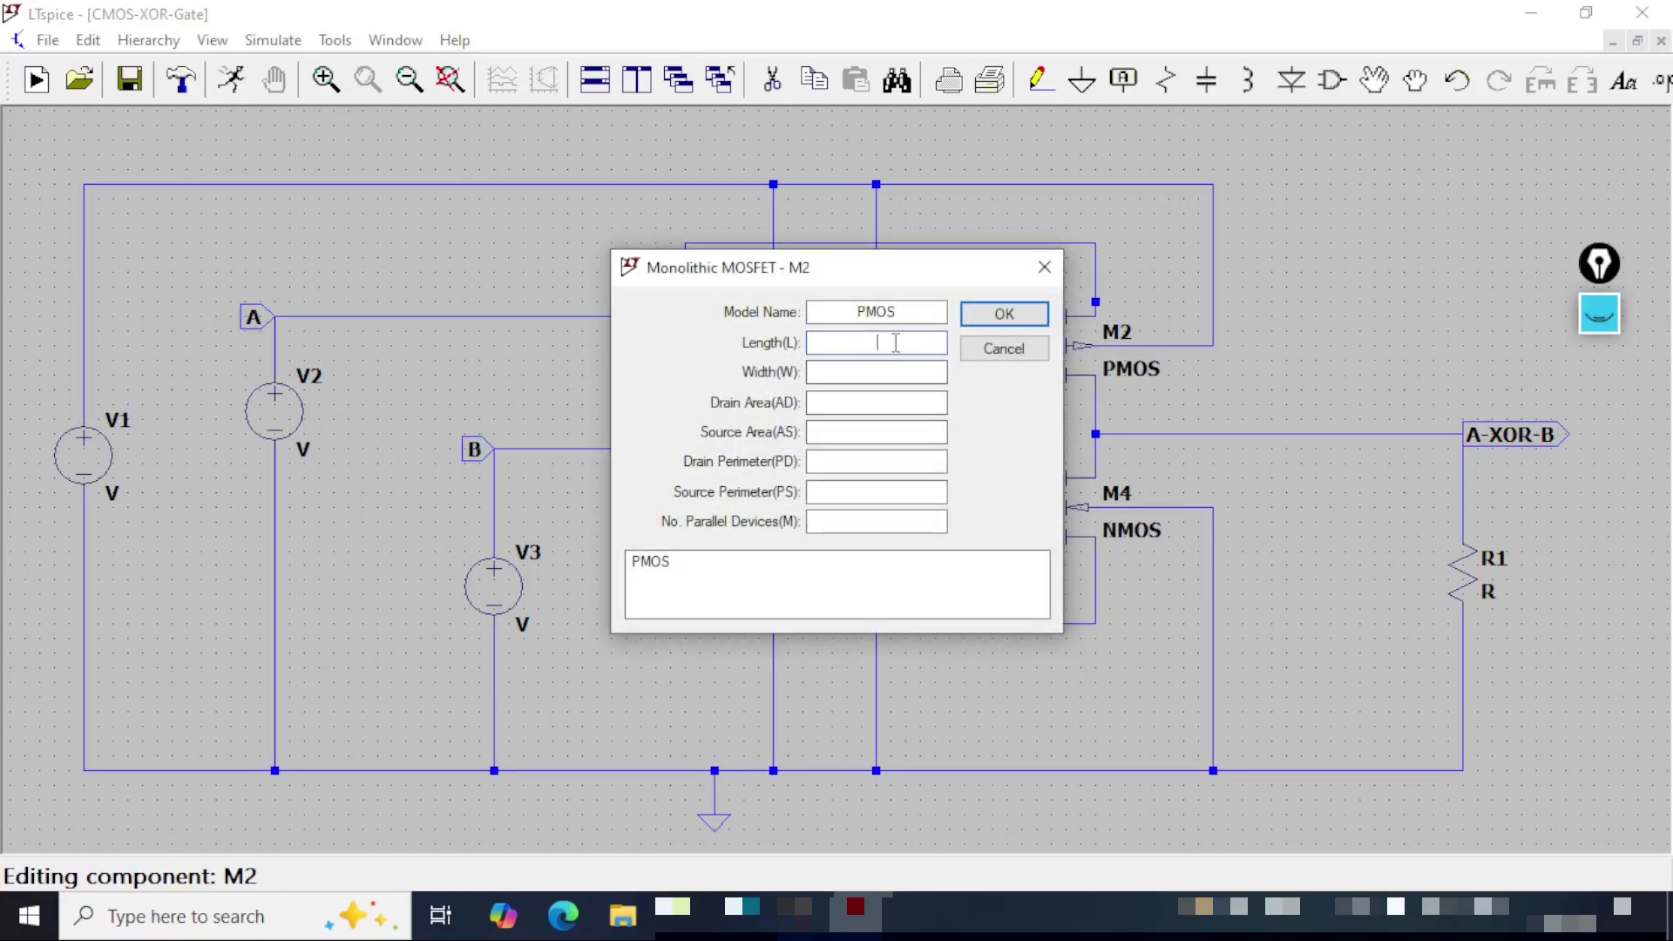
{"action": "type", "text": "20u"}
{"action": "key", "text": "Tab"}
{"action": "type", "text": "200u"}
{"action": "left_click", "coordinate": [1006, 317]}
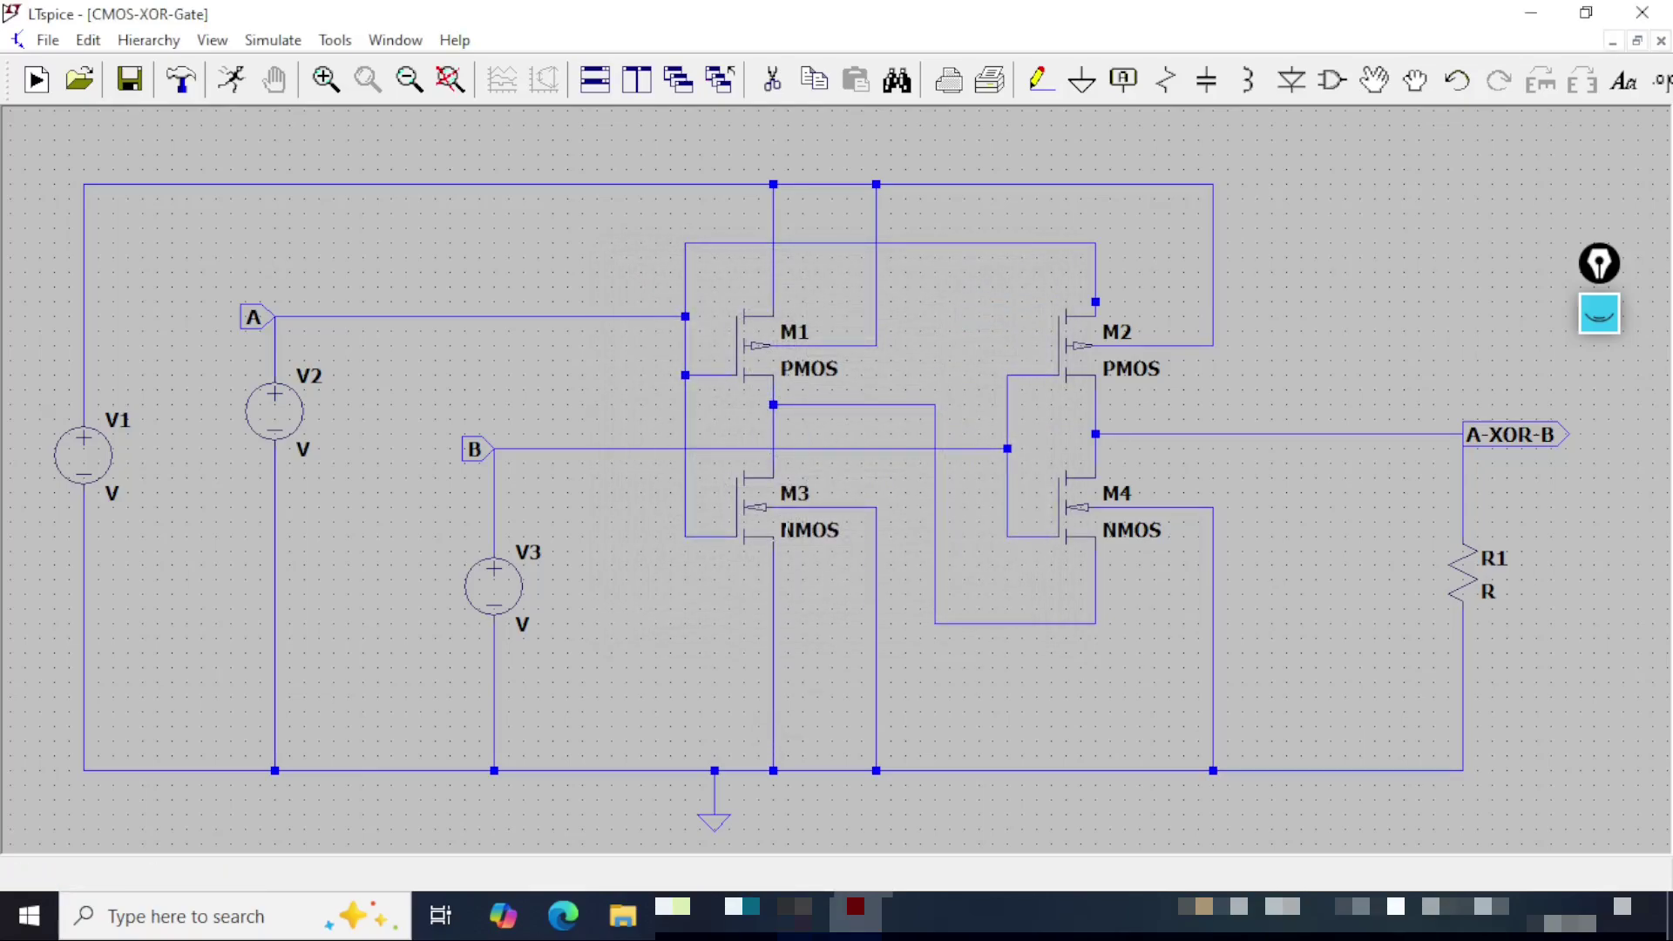
Step: Set NMOS transistor M3's length to 20u and width to 100u
{"action": "right_click", "coordinate": [761, 510]}
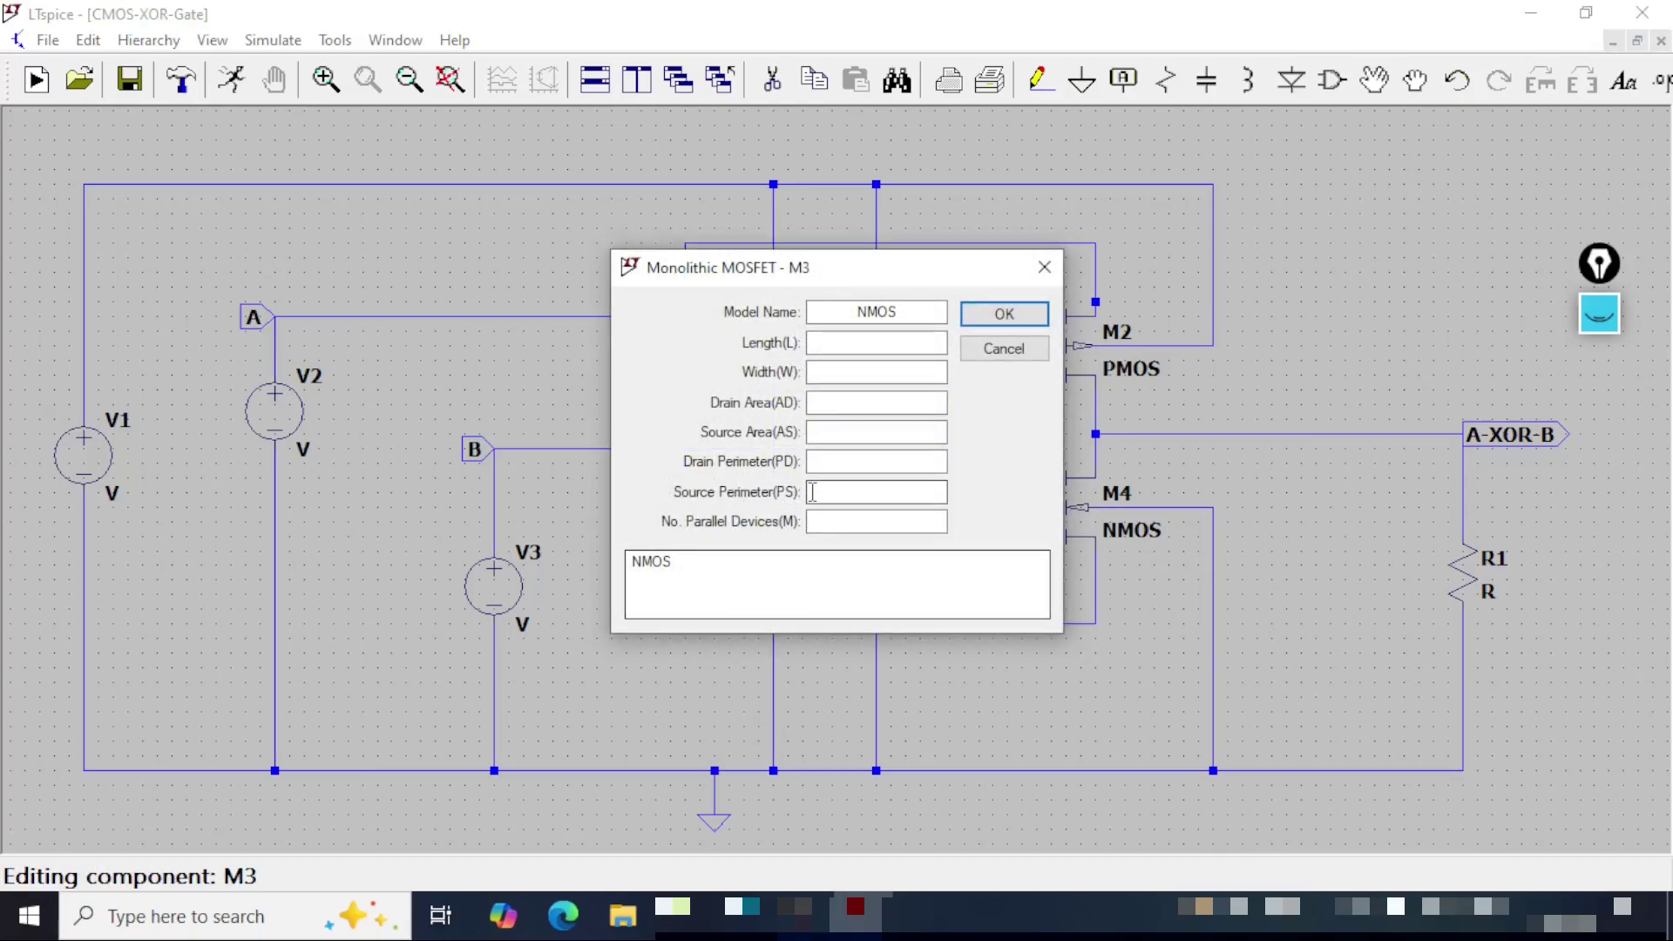
{"action": "left_click", "coordinate": [876, 342]}
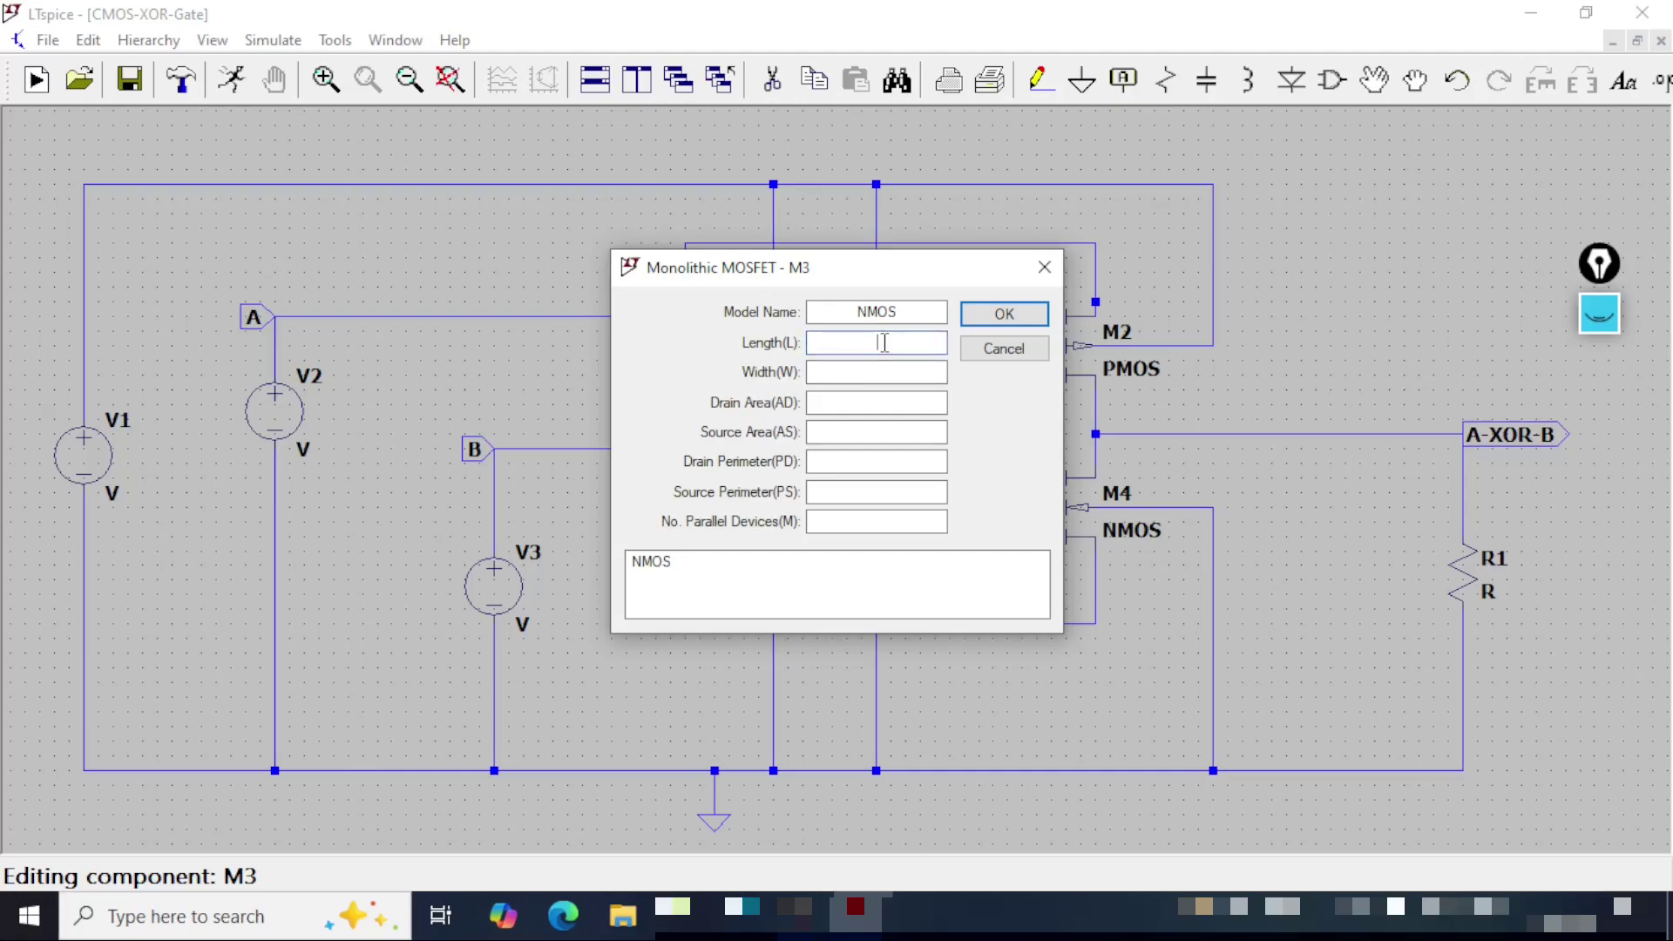
{"action": "type", "text": "20u"}
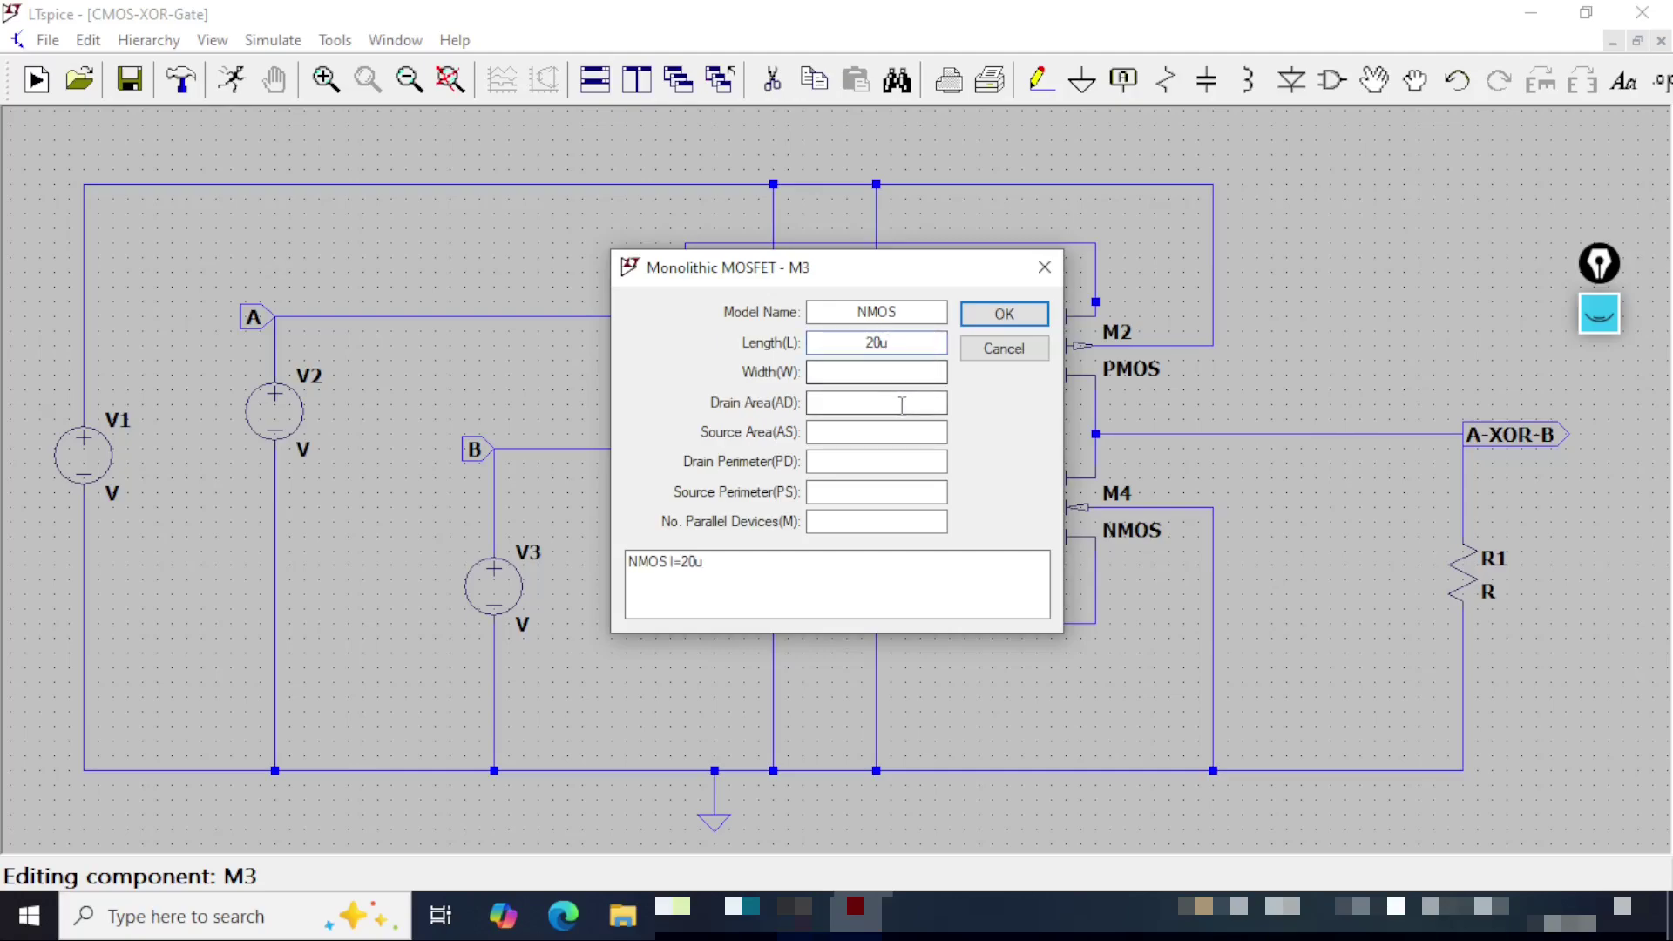
{"action": "left_click", "coordinate": [876, 372]}
{"action": "type", "text": "100"}
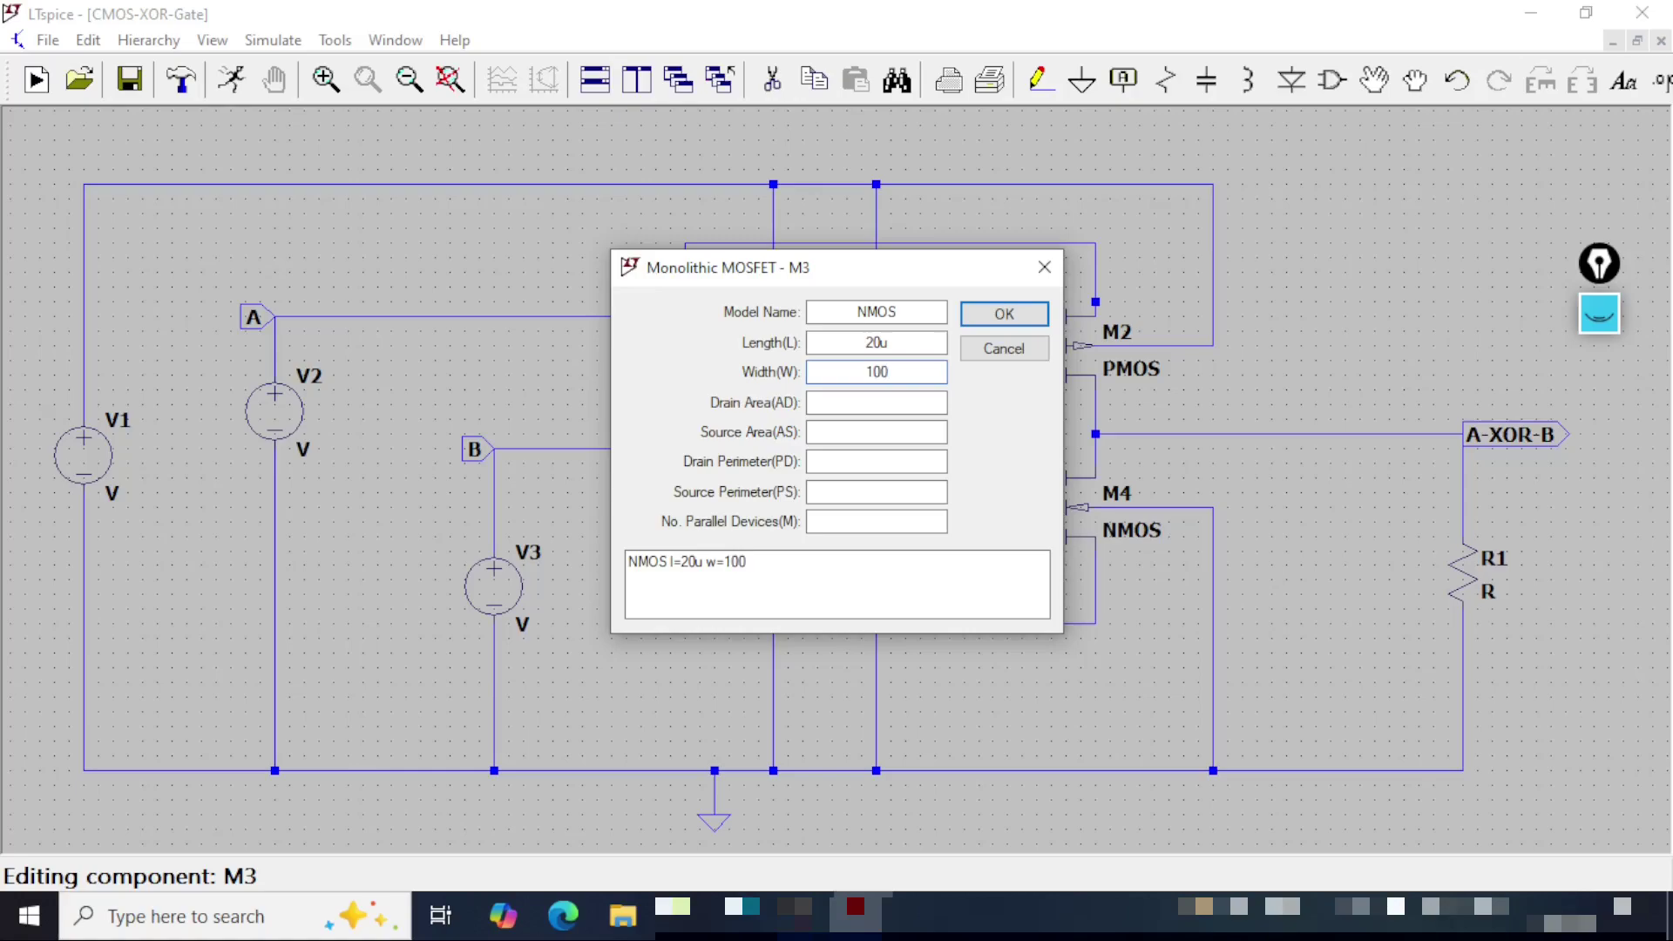
{"action": "type", "text": "u"}
{"action": "left_click", "coordinate": [1004, 313]}
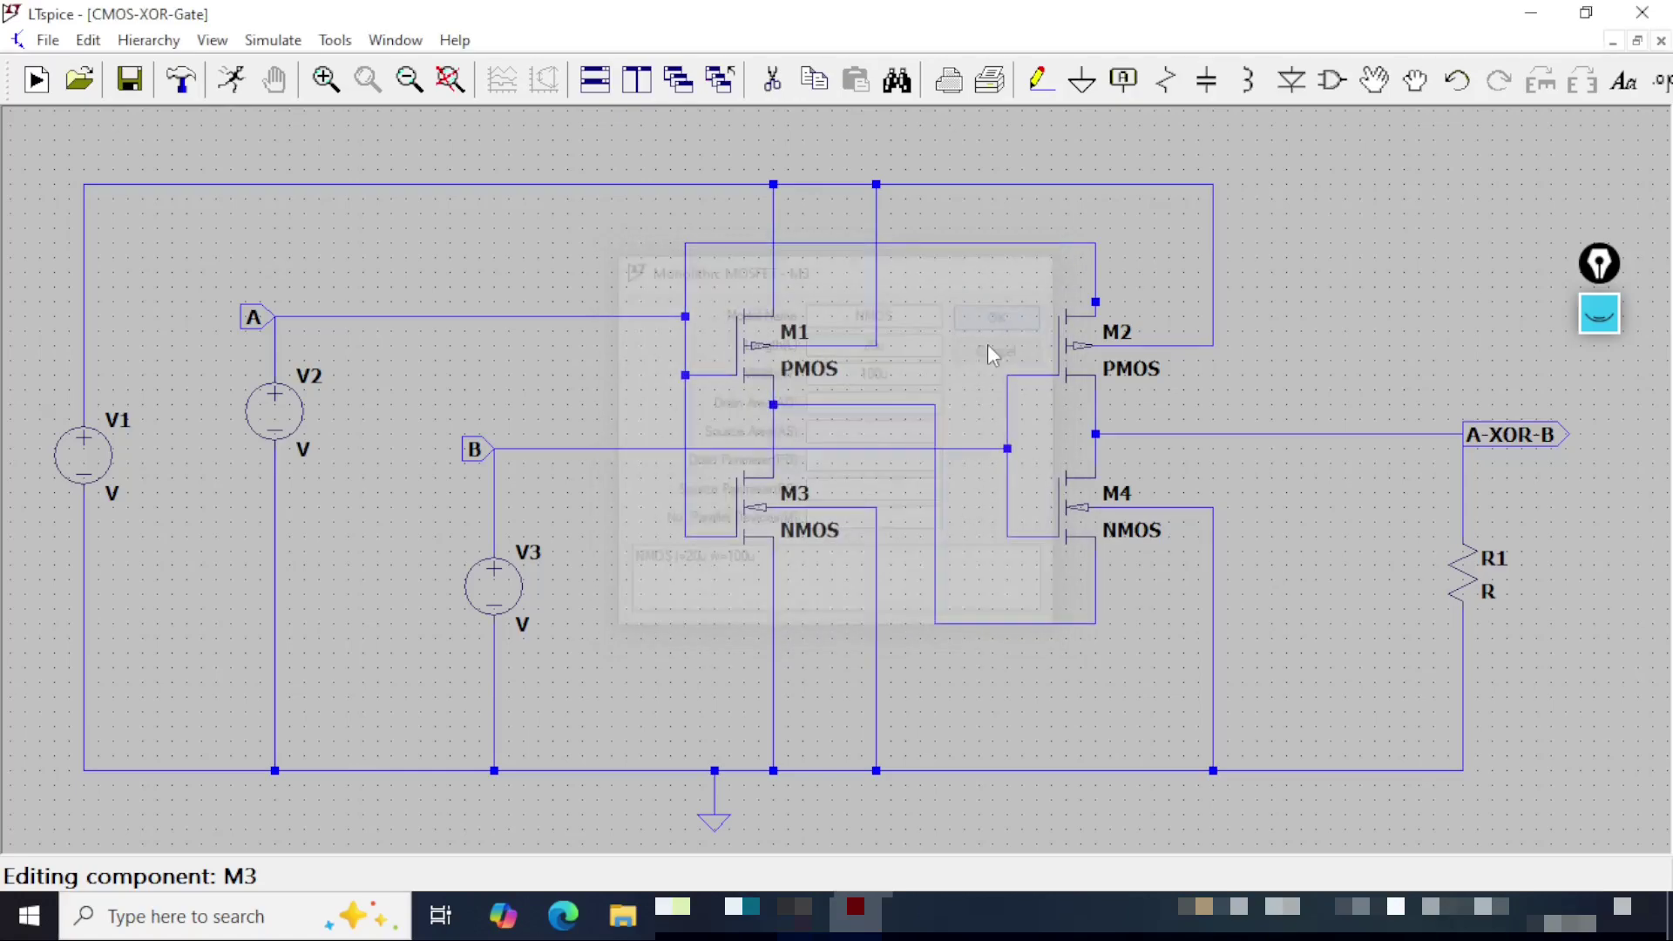
Step: Give NMOS transistor M4 a length of 20u and a width of 100u
{"action": "right_click", "coordinate": [1085, 516]}
{"action": "left_click", "coordinate": [868, 344]}
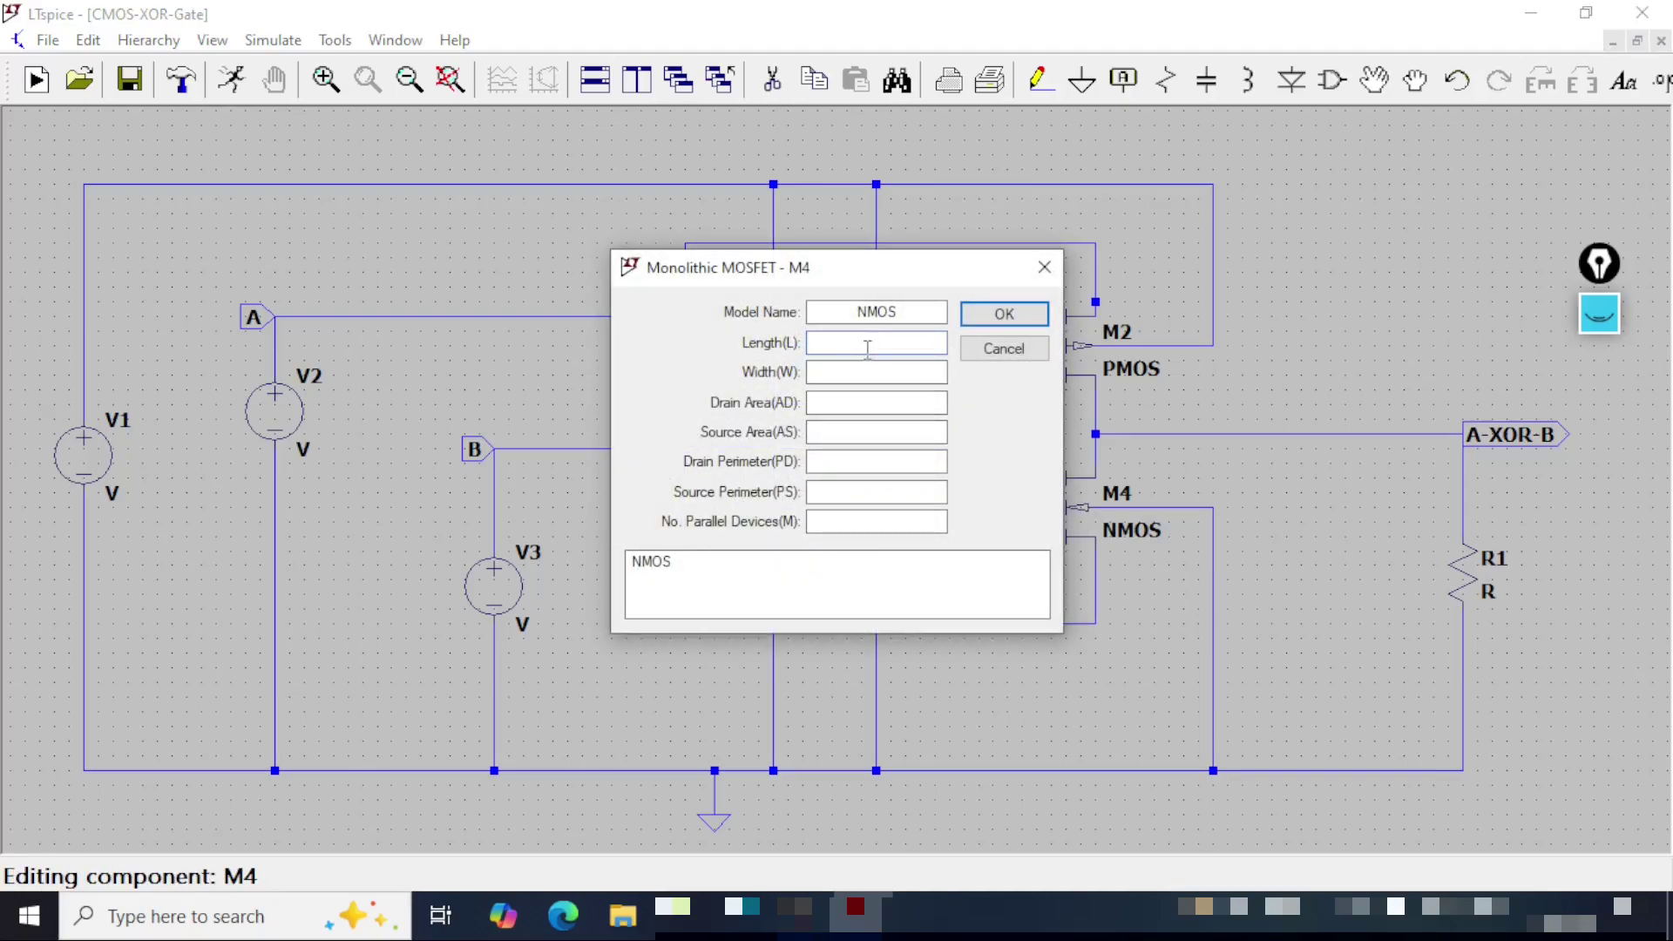
{"action": "type", "text": "20u"}
{"action": "left_click", "coordinate": [875, 373]}
{"action": "type", "text": "100u"}
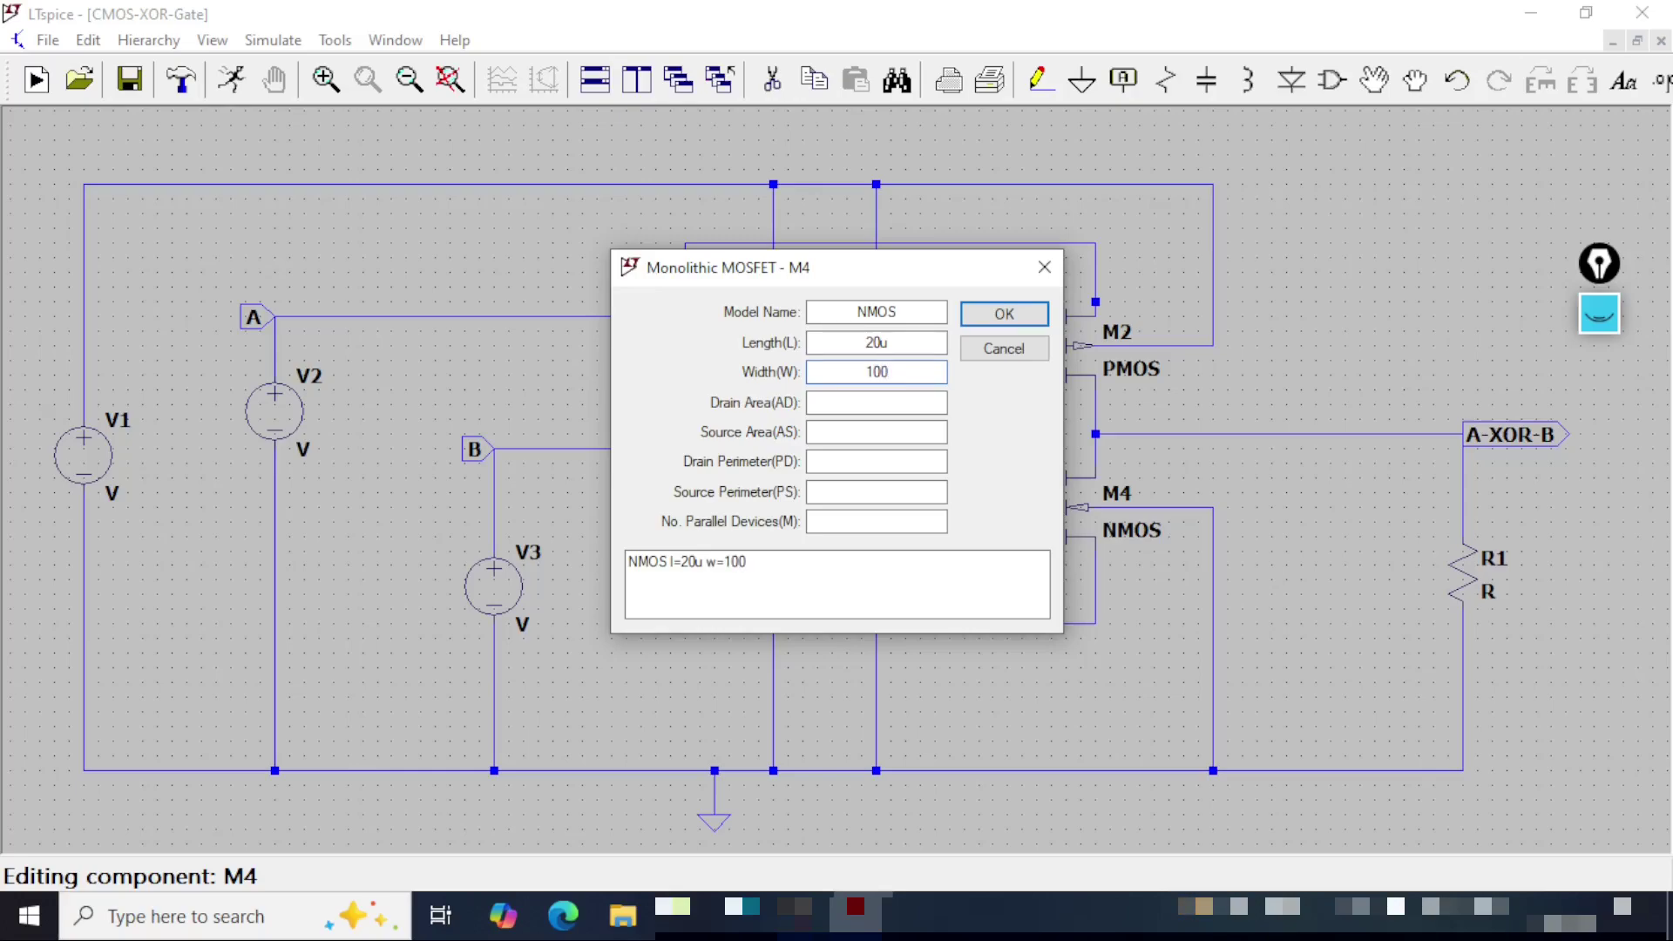
{"action": "left_click", "coordinate": [1004, 314]}
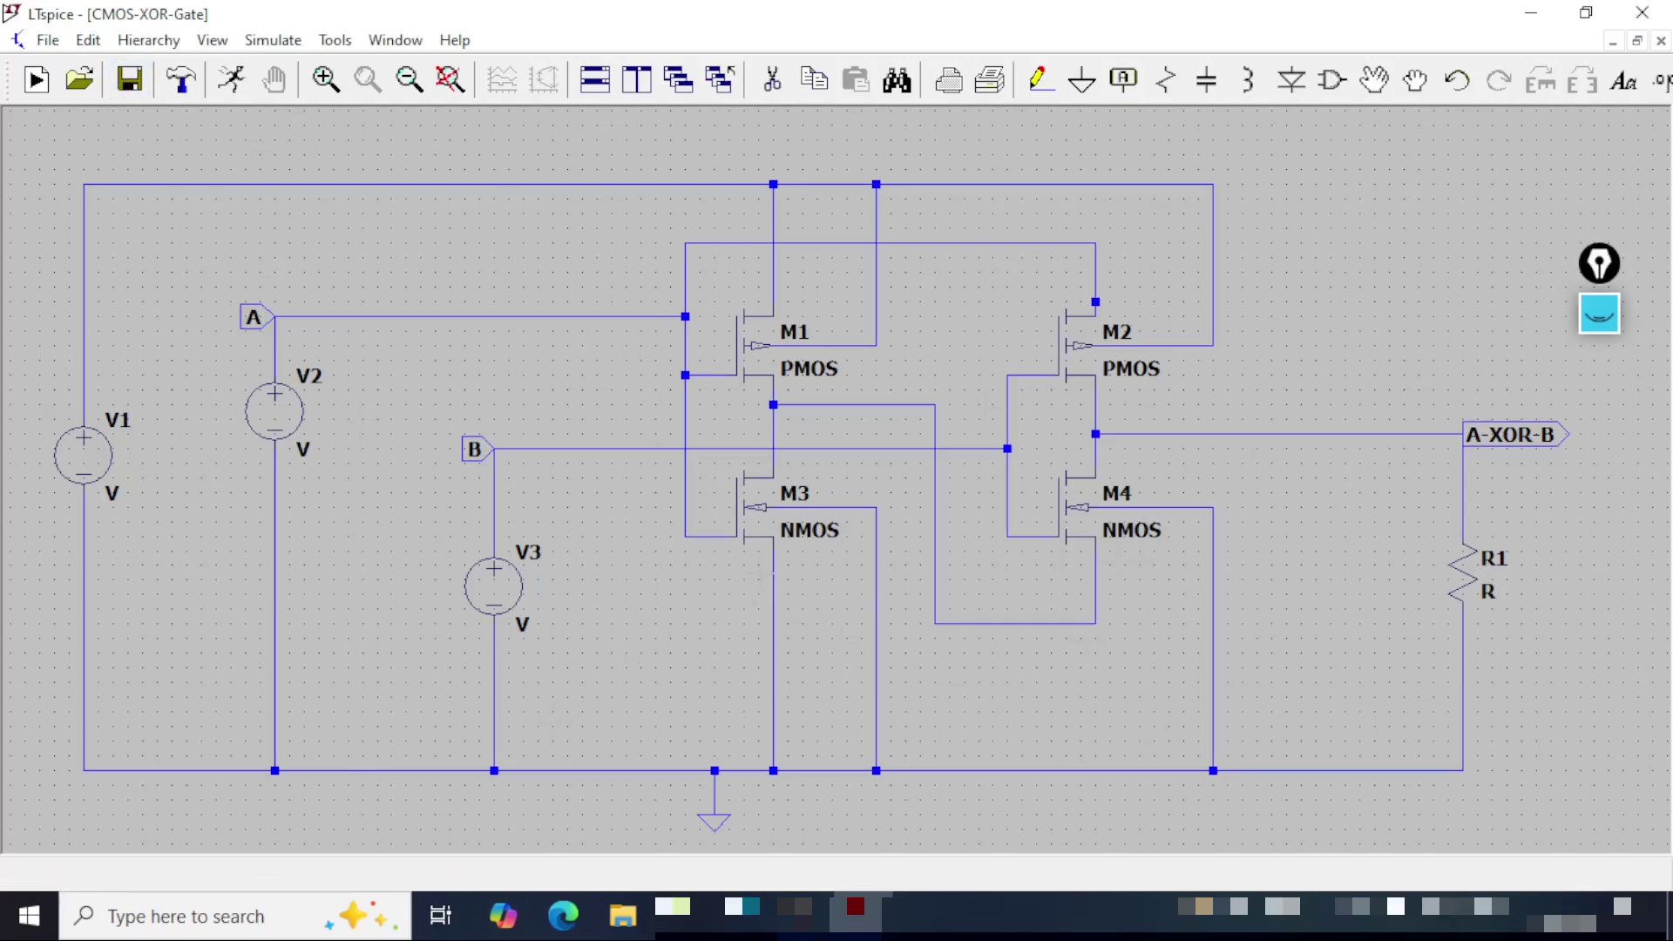
Step: Rename resistor R1 as R-Load and set its resistance to 100k
{"action": "right_click", "coordinate": [1495, 561]}
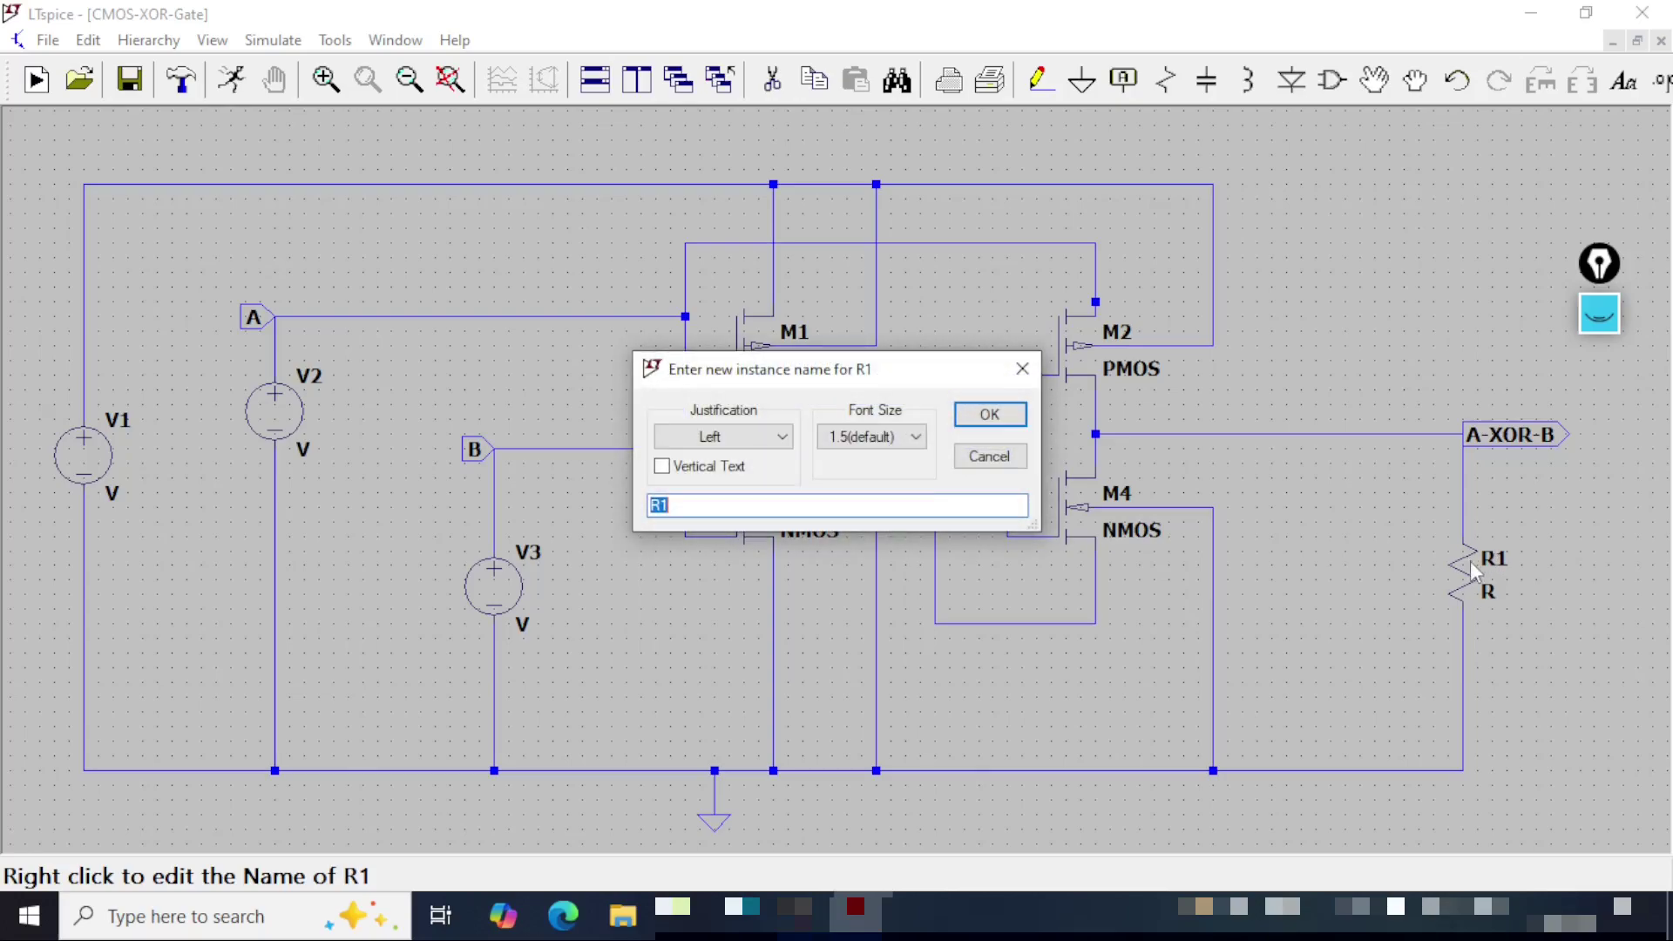
{"action": "left_click", "coordinate": [777, 509]}
{"action": "type", "text": "R-Load"}
{"action": "left_click", "coordinate": [990, 415]}
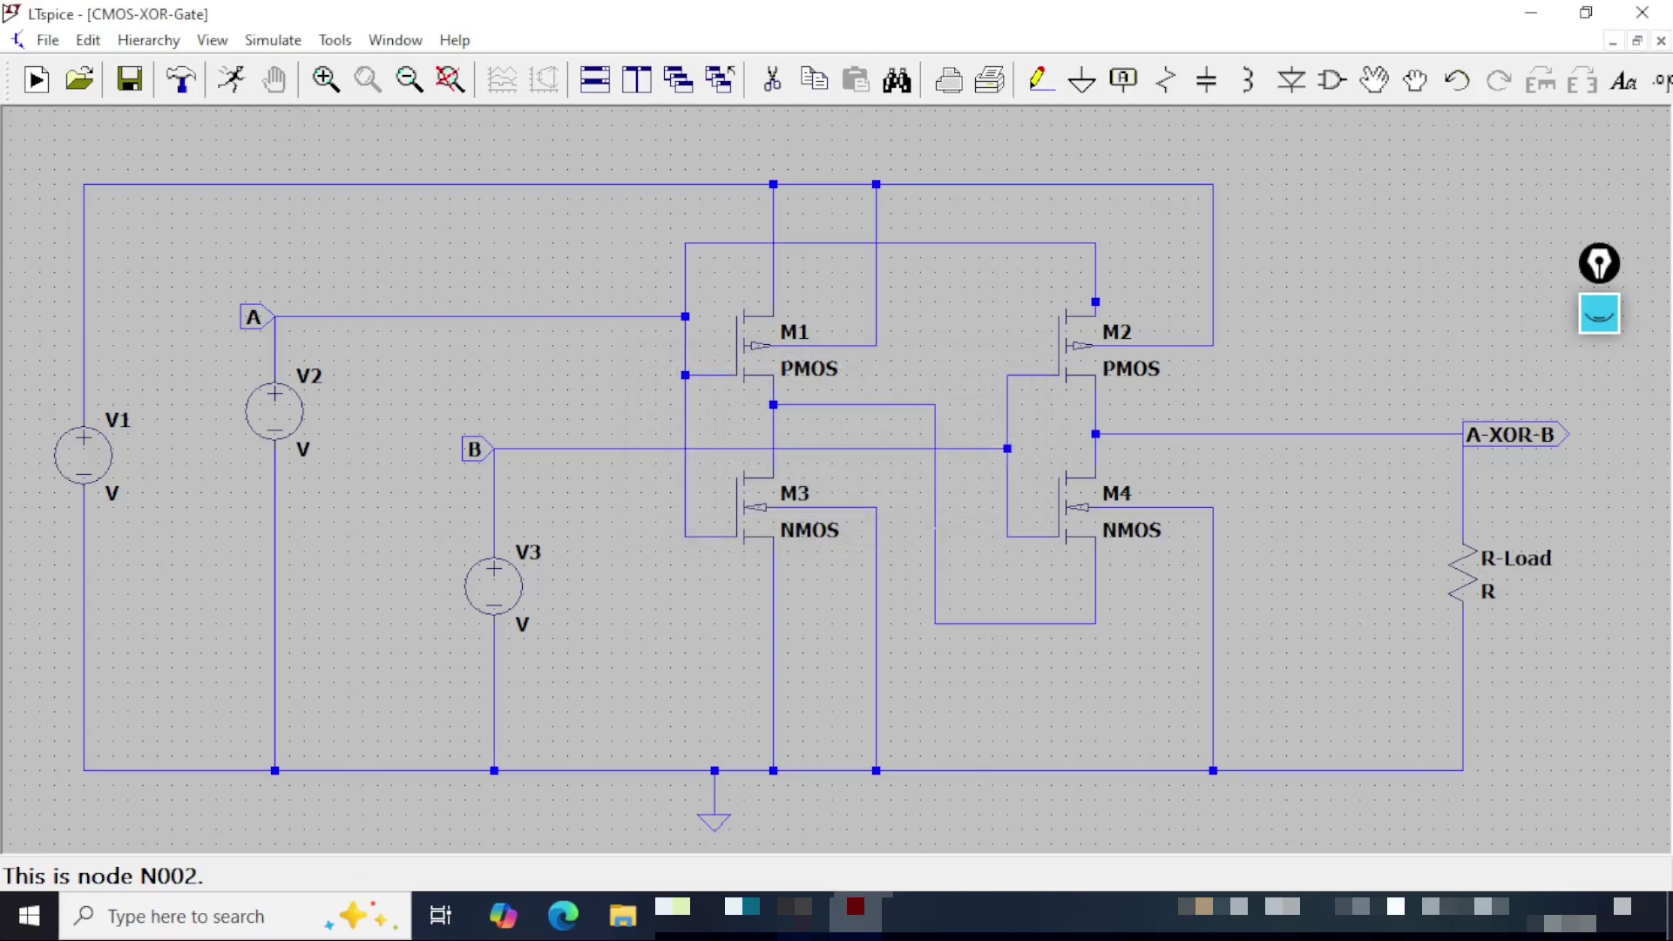
{"action": "right_click", "coordinate": [1468, 582]}
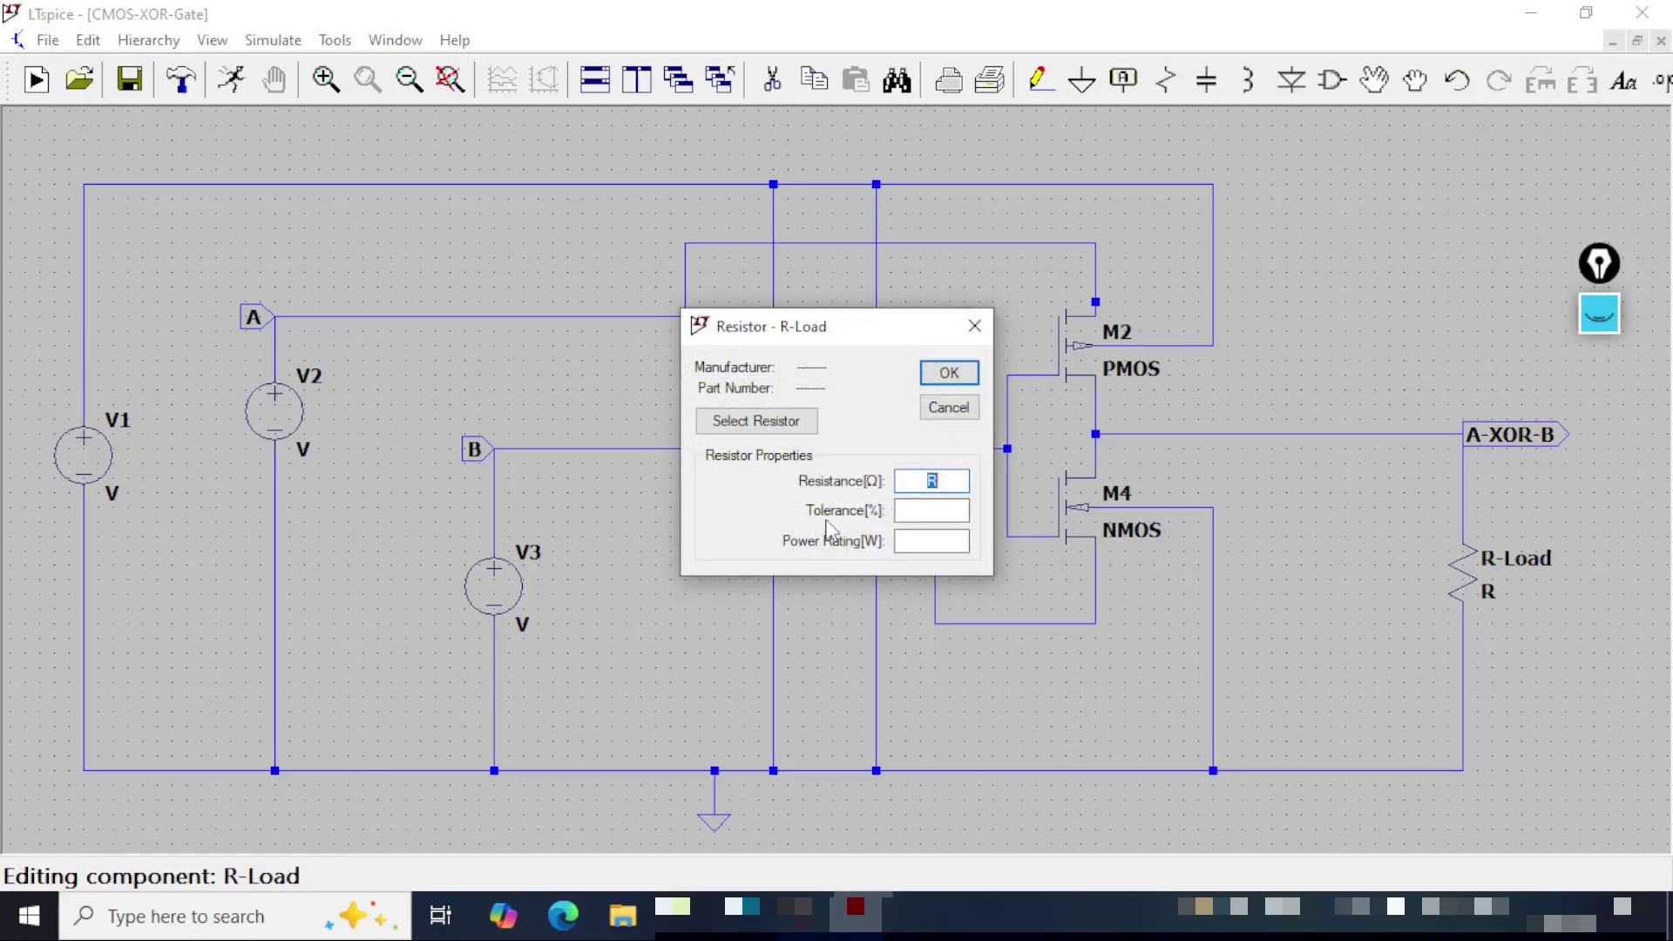
{"action": "type", "text": "100k"}
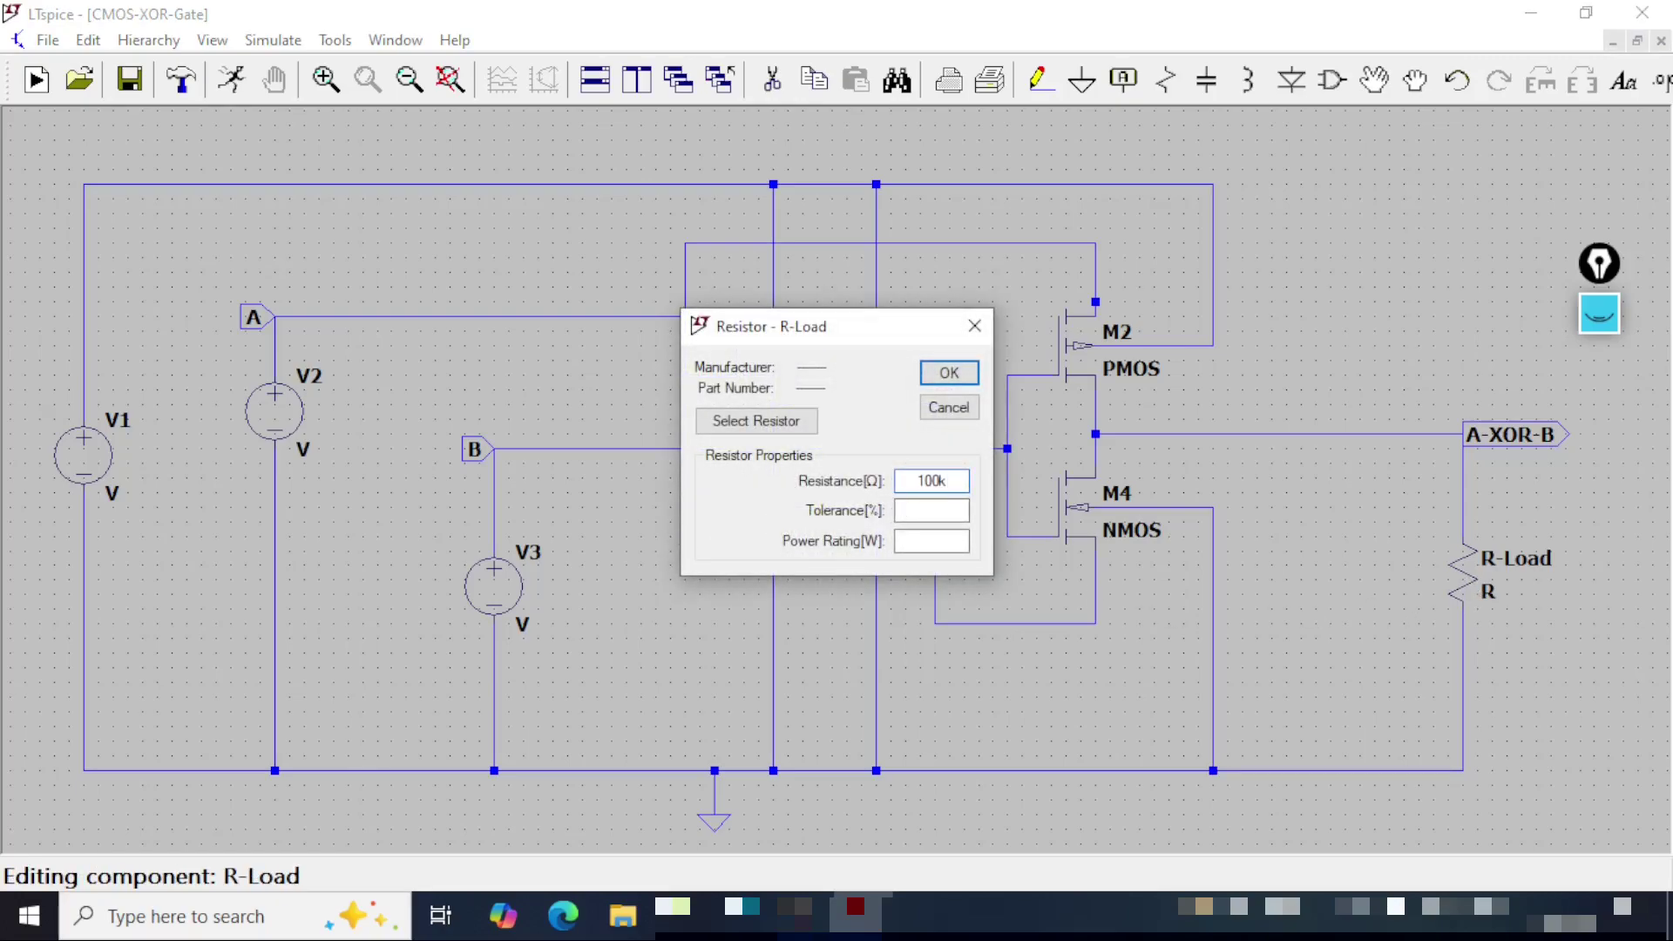
{"action": "left_click", "coordinate": [949, 373]}
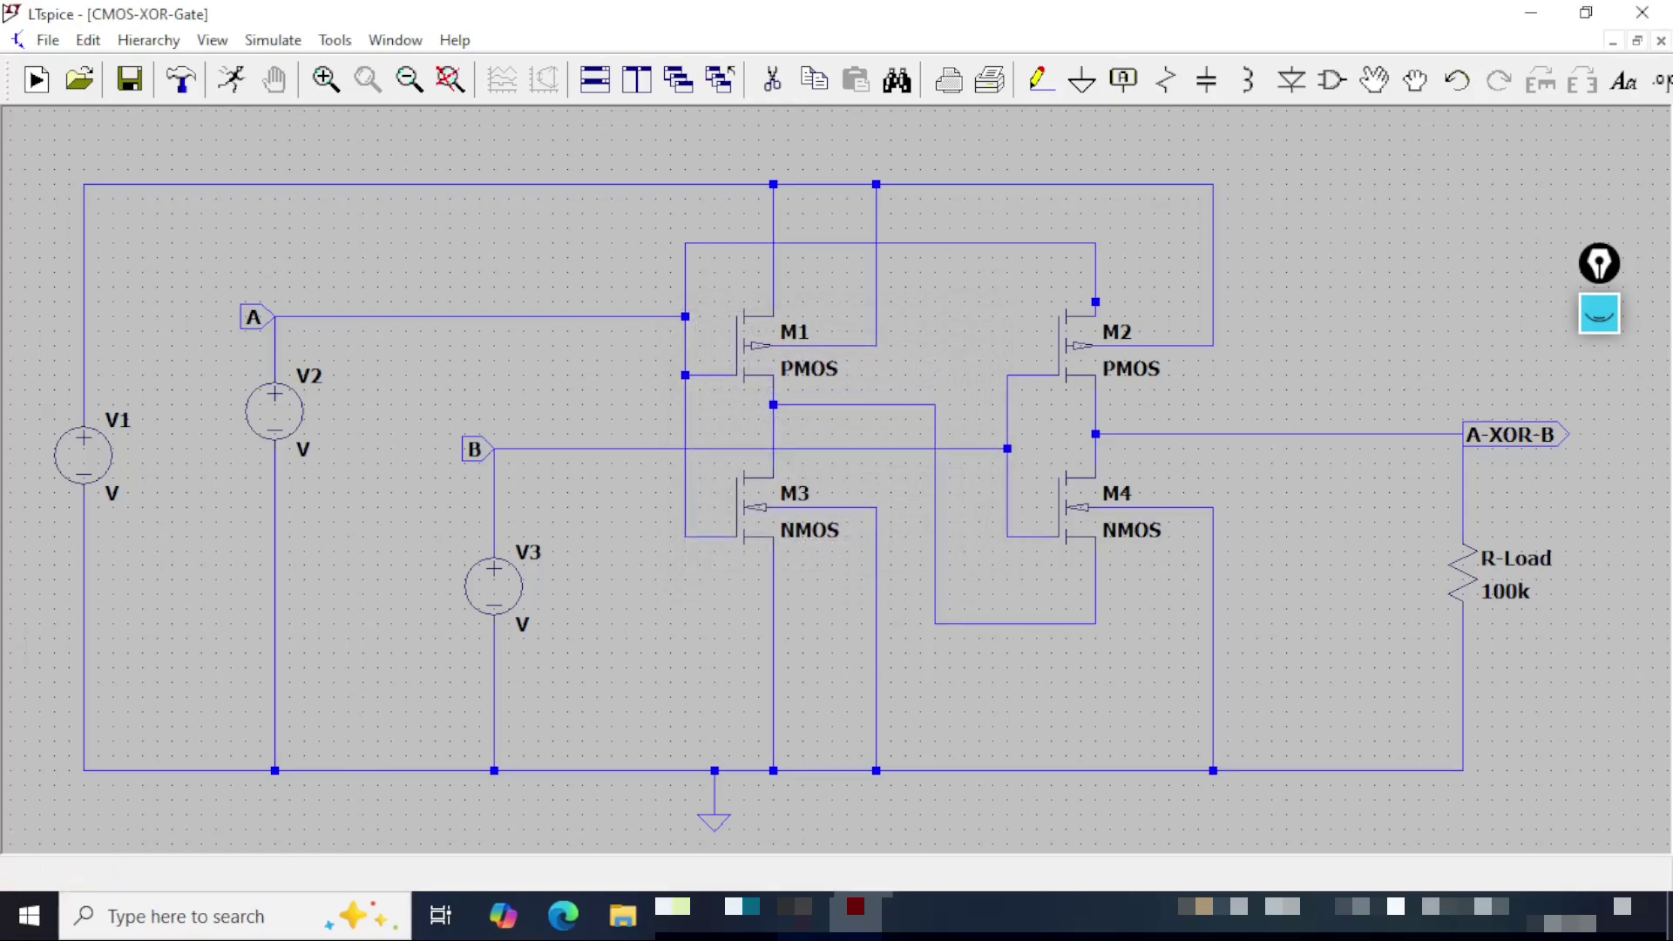
Step: Rename voltage source V1 as VDD and set its DC value to 5 V
{"action": "right_click", "coordinate": [122, 419]}
{"action": "type", "text": "VDD"}
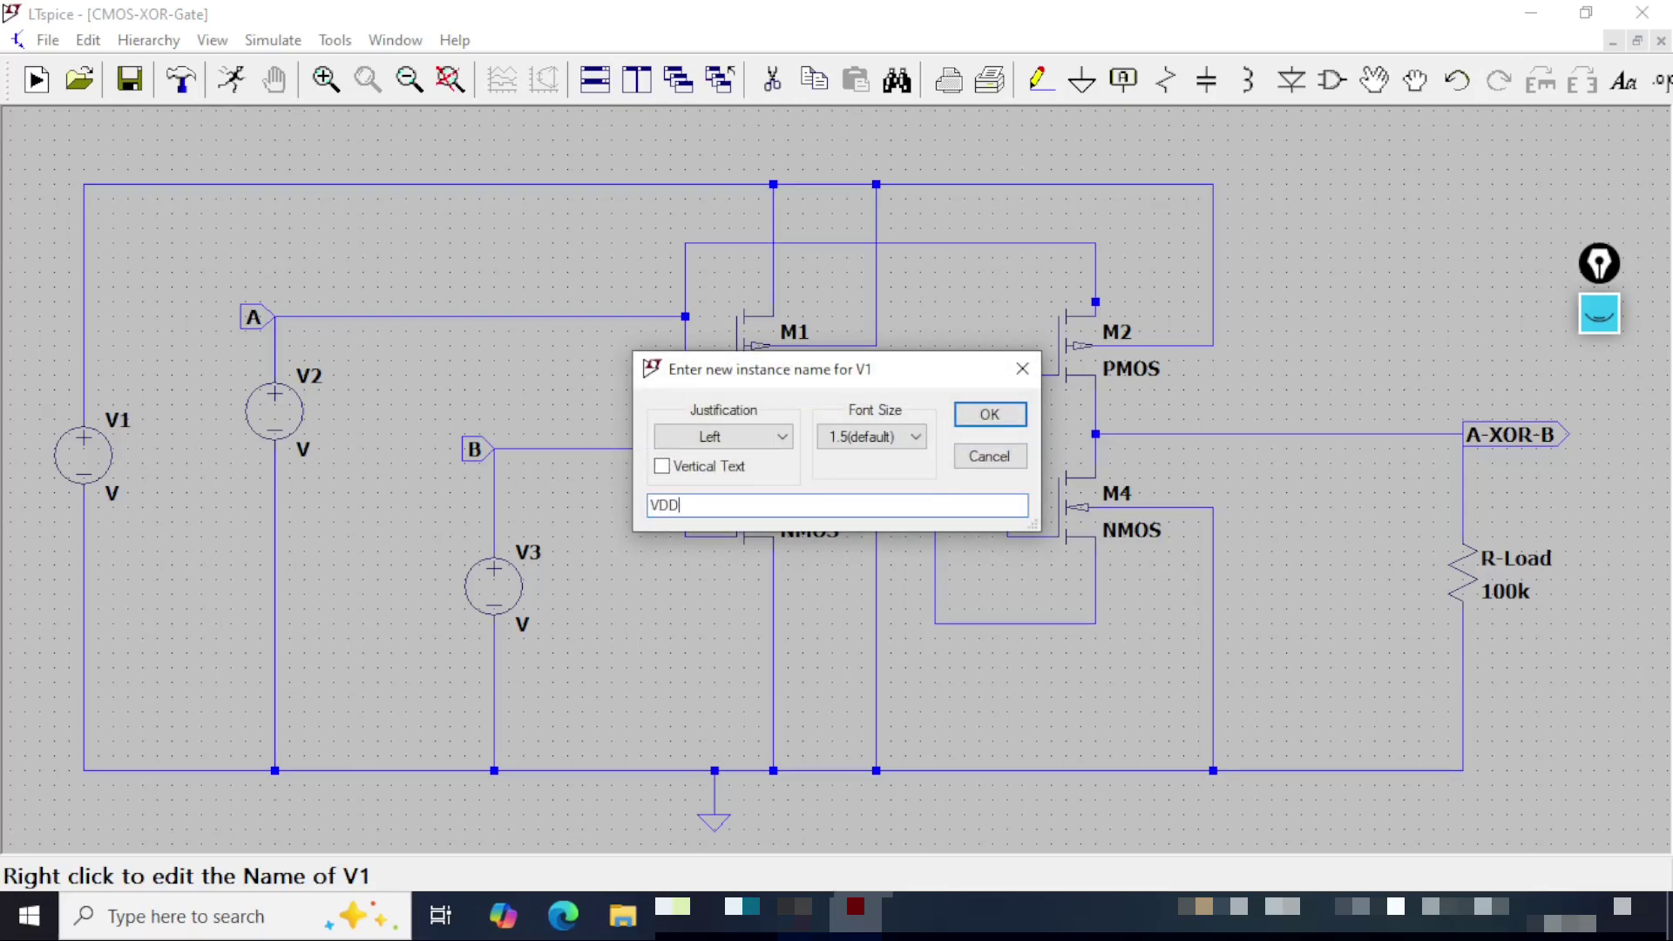
{"action": "left_click", "coordinate": [1019, 411]}
{"action": "right_click", "coordinate": [83, 453]}
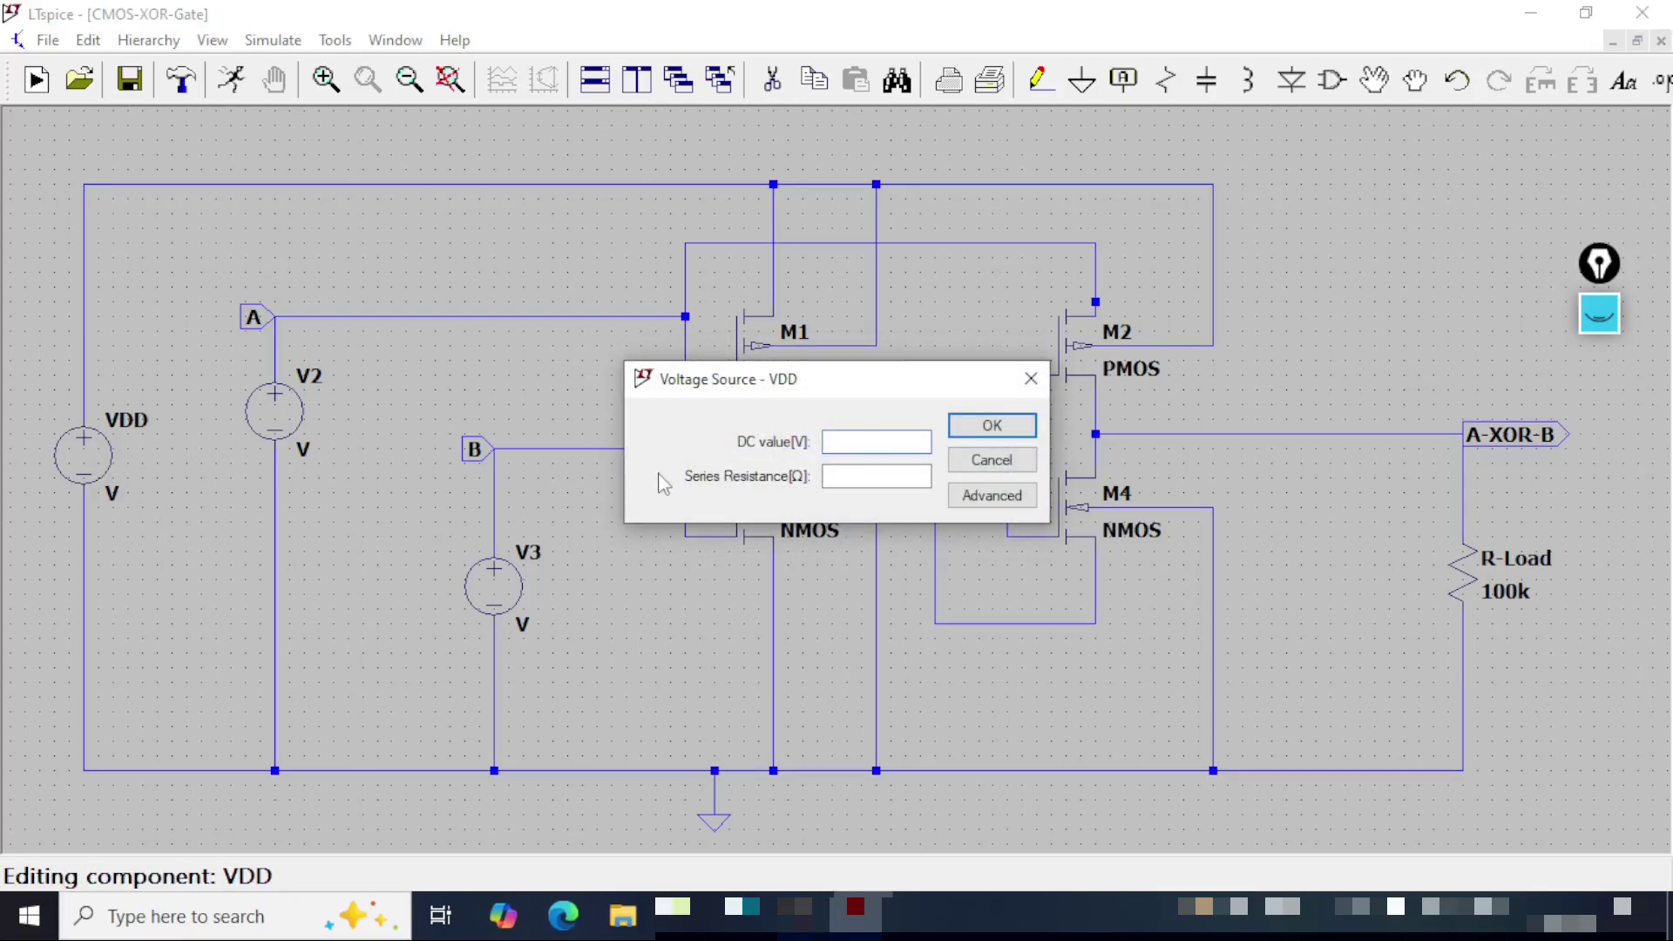
{"action": "type", "text": "5"}
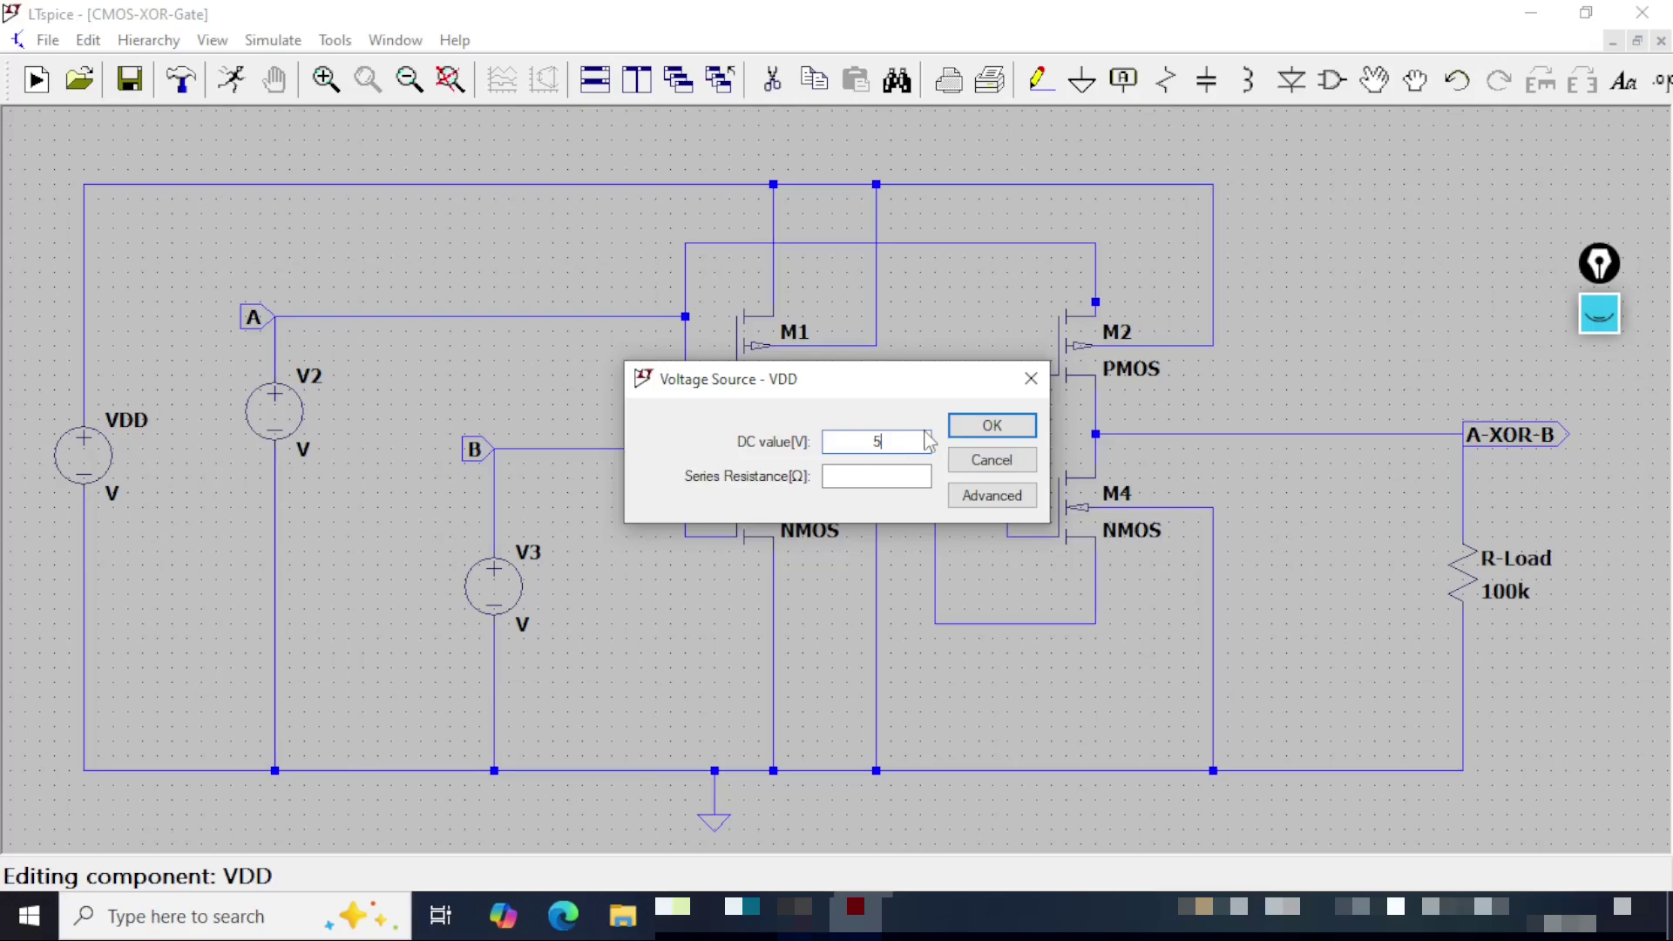
{"action": "left_click", "coordinate": [987, 427]}
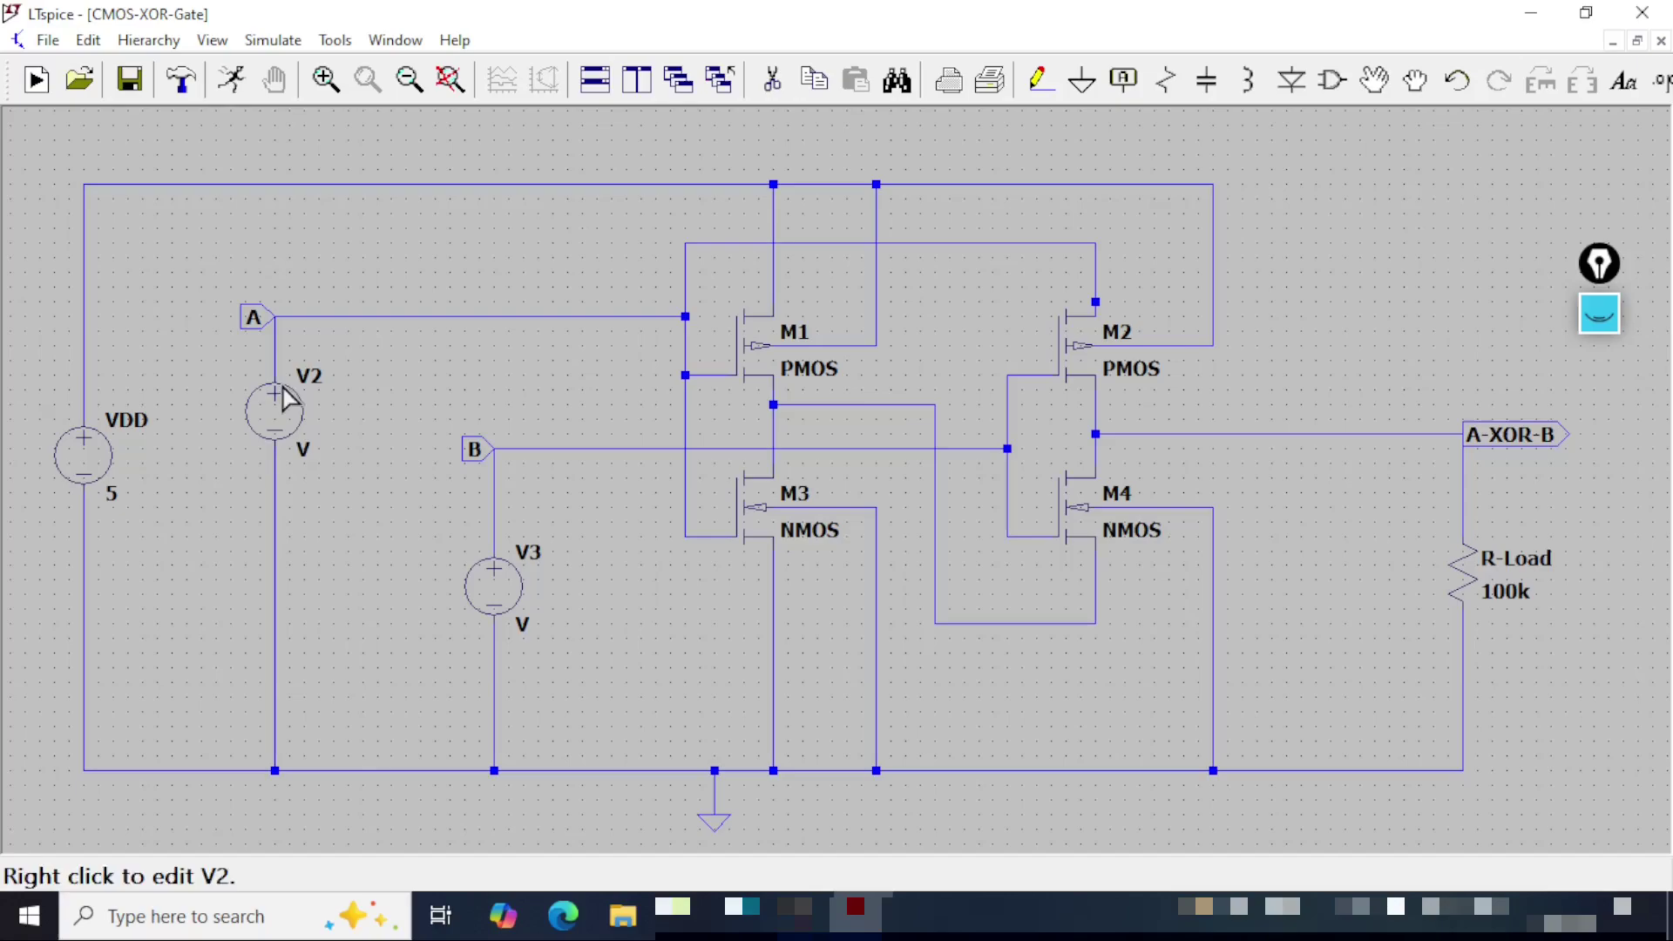
Step: Make source V2 a PULSE source with Vinitial 0, Von 5, Tdelay 2u, and Trise and Tfall of 1f
{"action": "right_click", "coordinate": [284, 420]}
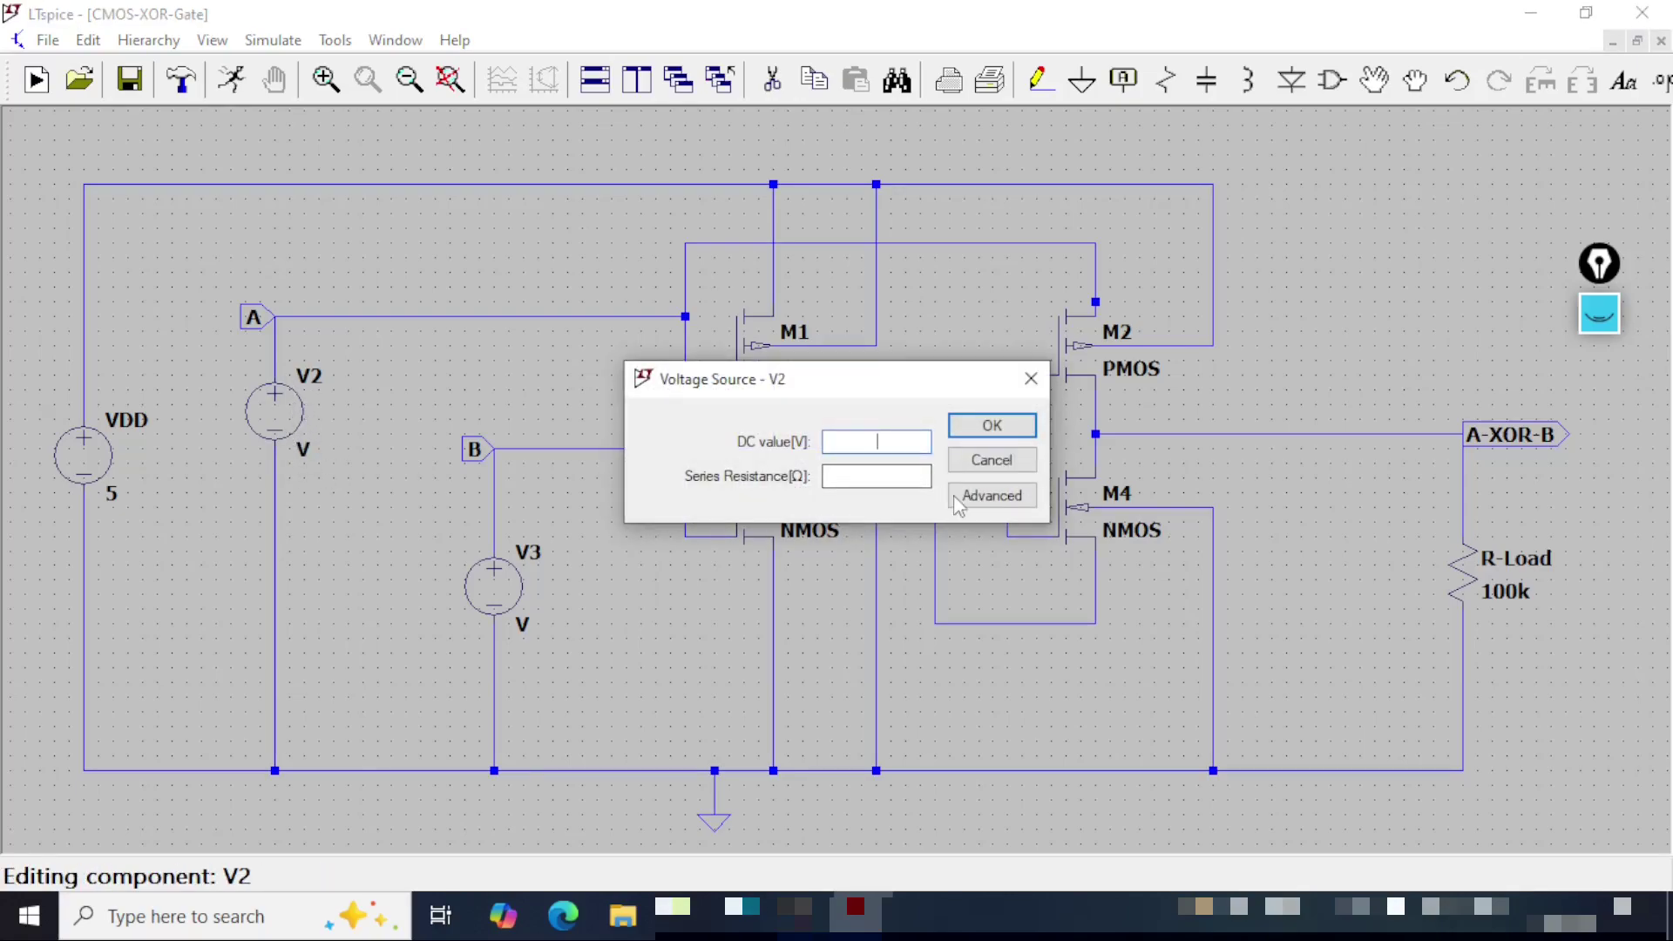
{"action": "left_click", "coordinate": [998, 498]}
{"action": "left_click", "coordinate": [546, 252]}
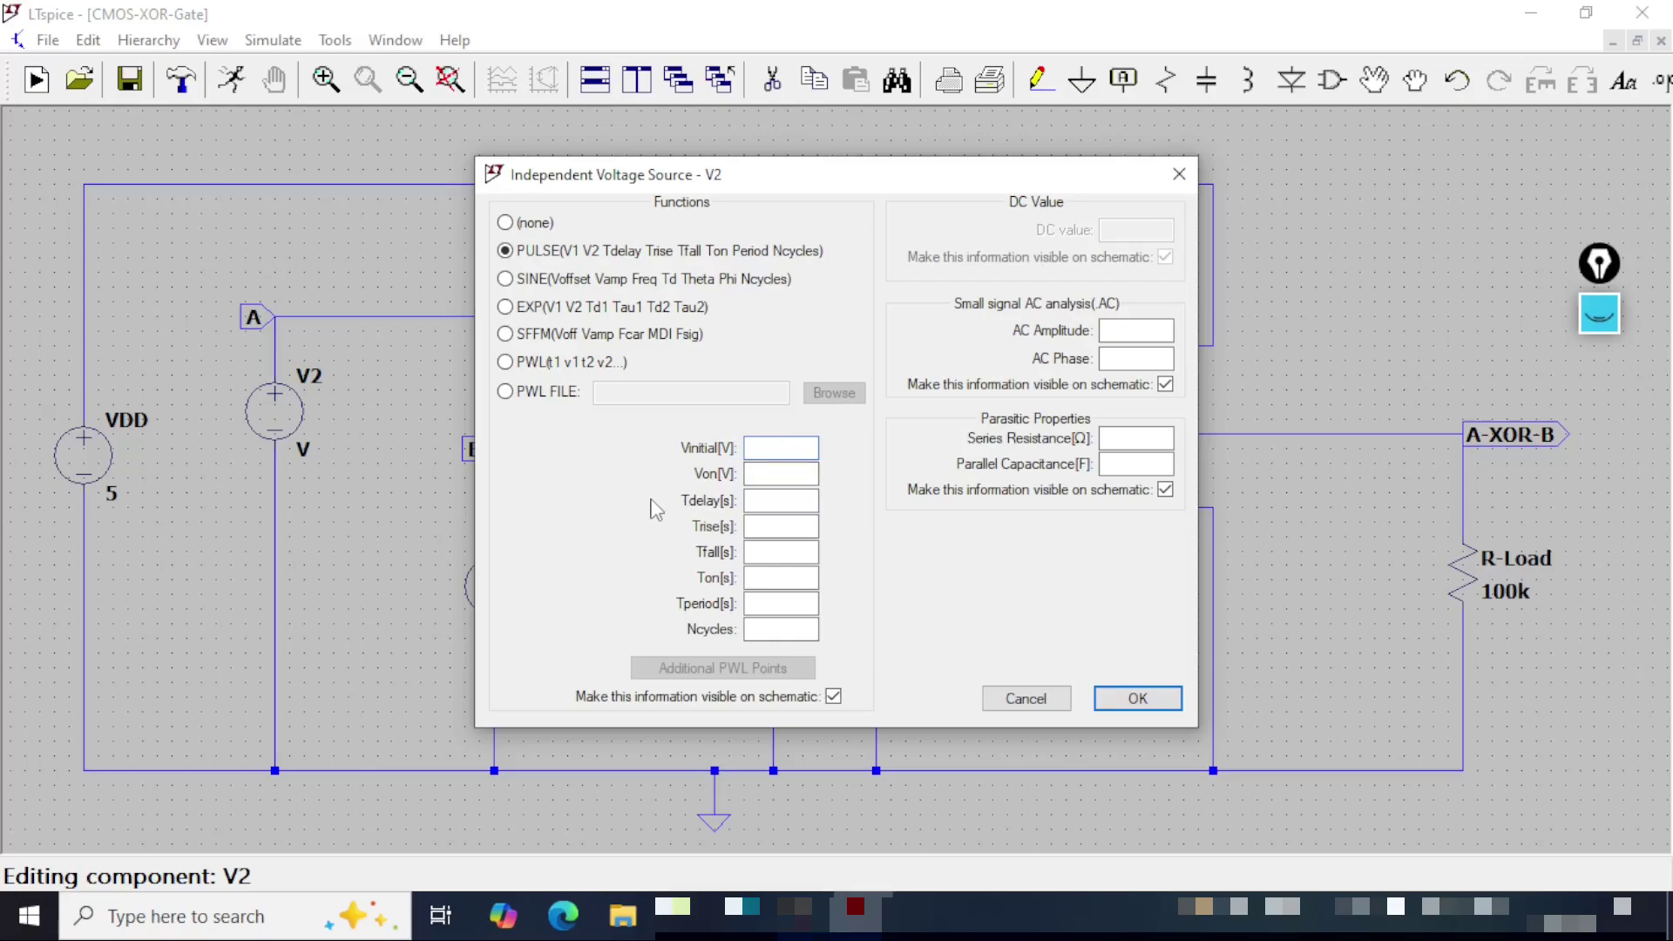
{"action": "type", "text": "0"}
{"action": "key", "text": "Tab"}
{"action": "type", "text": "5"}
{"action": "key", "text": "Tab"}
{"action": "type", "text": "2u"}
{"action": "type", "text": "1f"}
Step: Complete V2's pulse settings with Ton 2u, Tperiod 4u and Ncycles 10, and apply them
{"action": "left_click", "coordinate": [763, 580]}
{"action": "type", "text": "2u"}
{"action": "key", "text": "Tab"}
{"action": "key", "text": "Tab"}
{"action": "type", "text": "10"}
{"action": "left_click", "coordinate": [795, 446]}
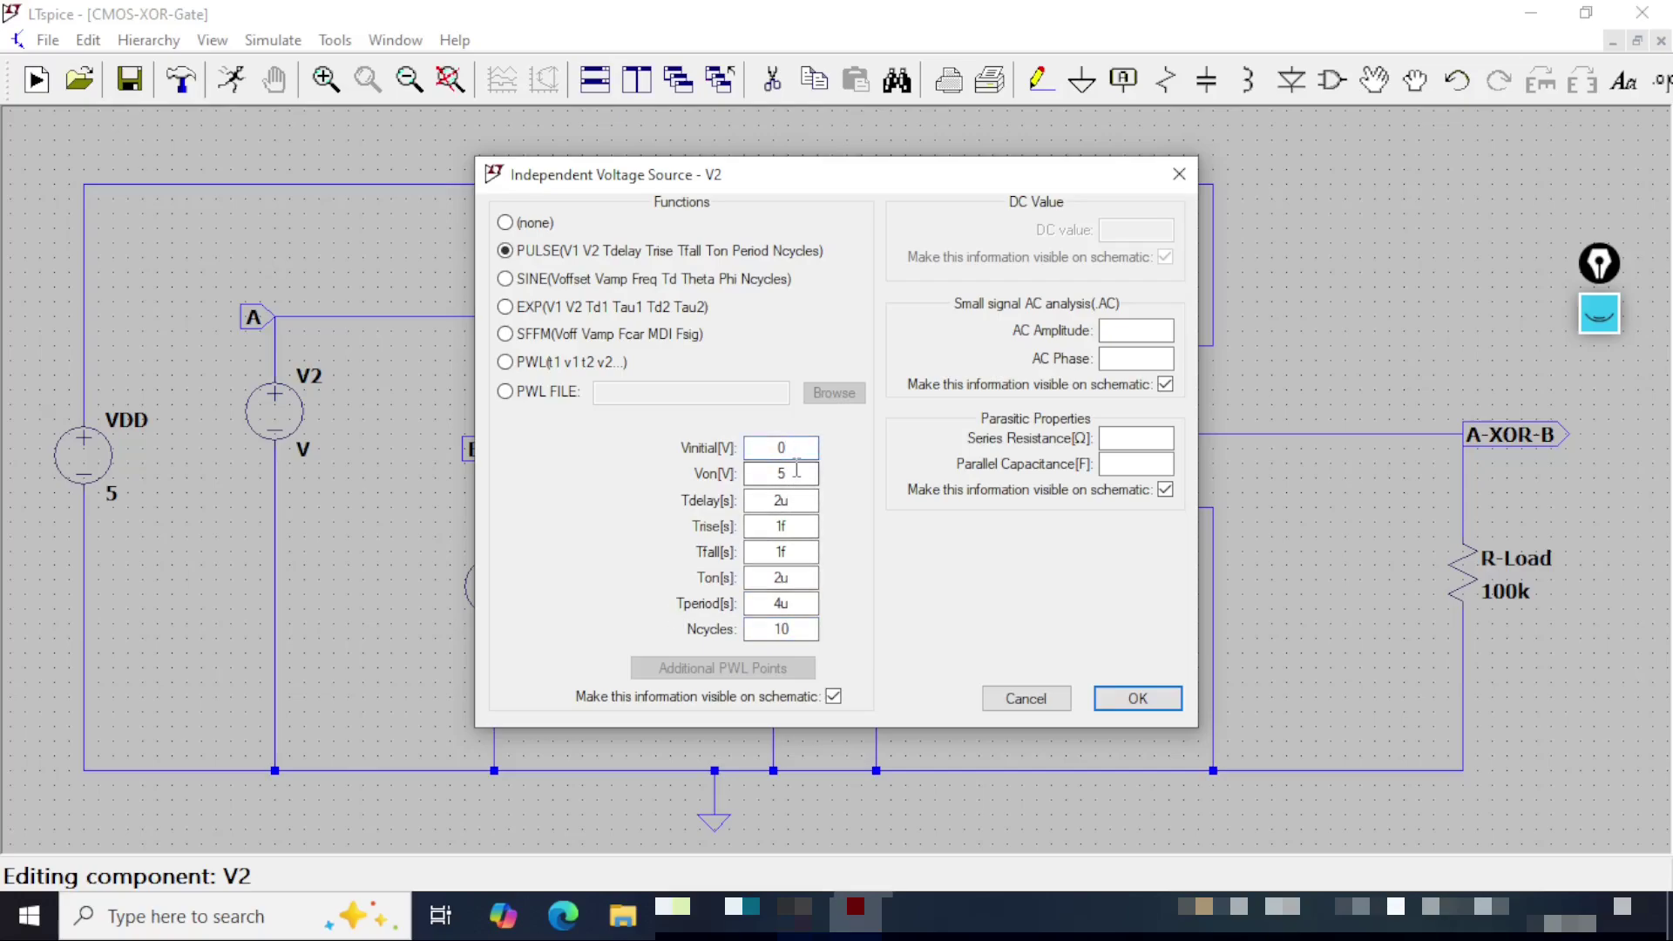
{"action": "left_click", "coordinate": [796, 499]}
{"action": "left_click", "coordinate": [796, 577]}
{"action": "left_click", "coordinate": [797, 603]}
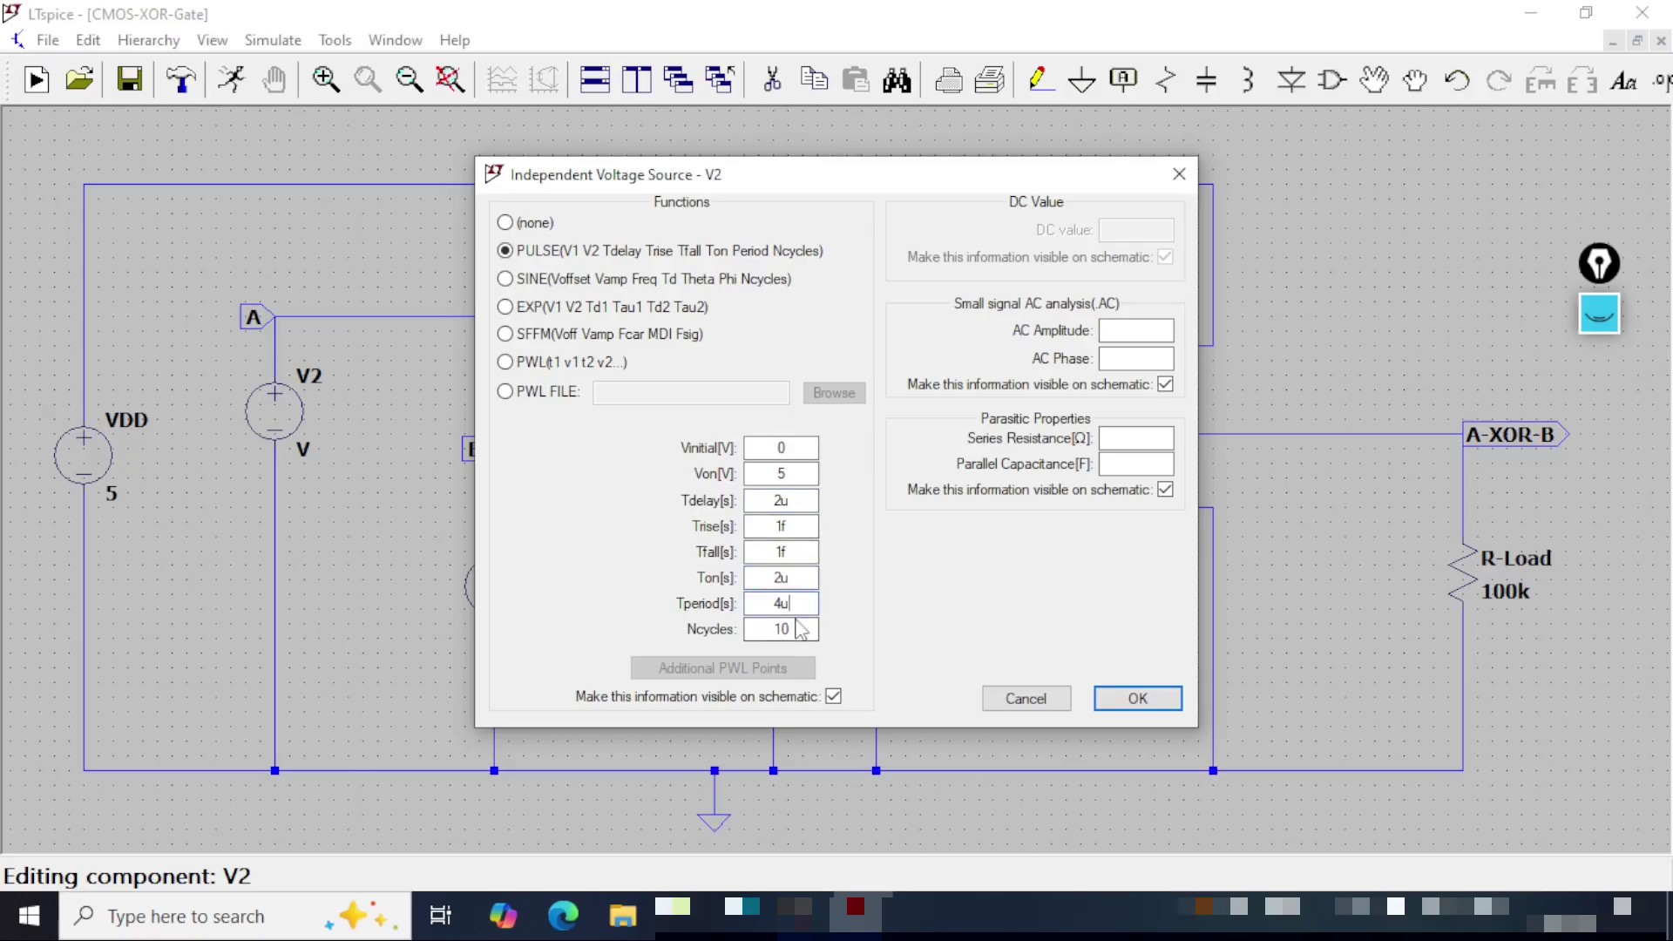
{"action": "left_click", "coordinate": [800, 629]}
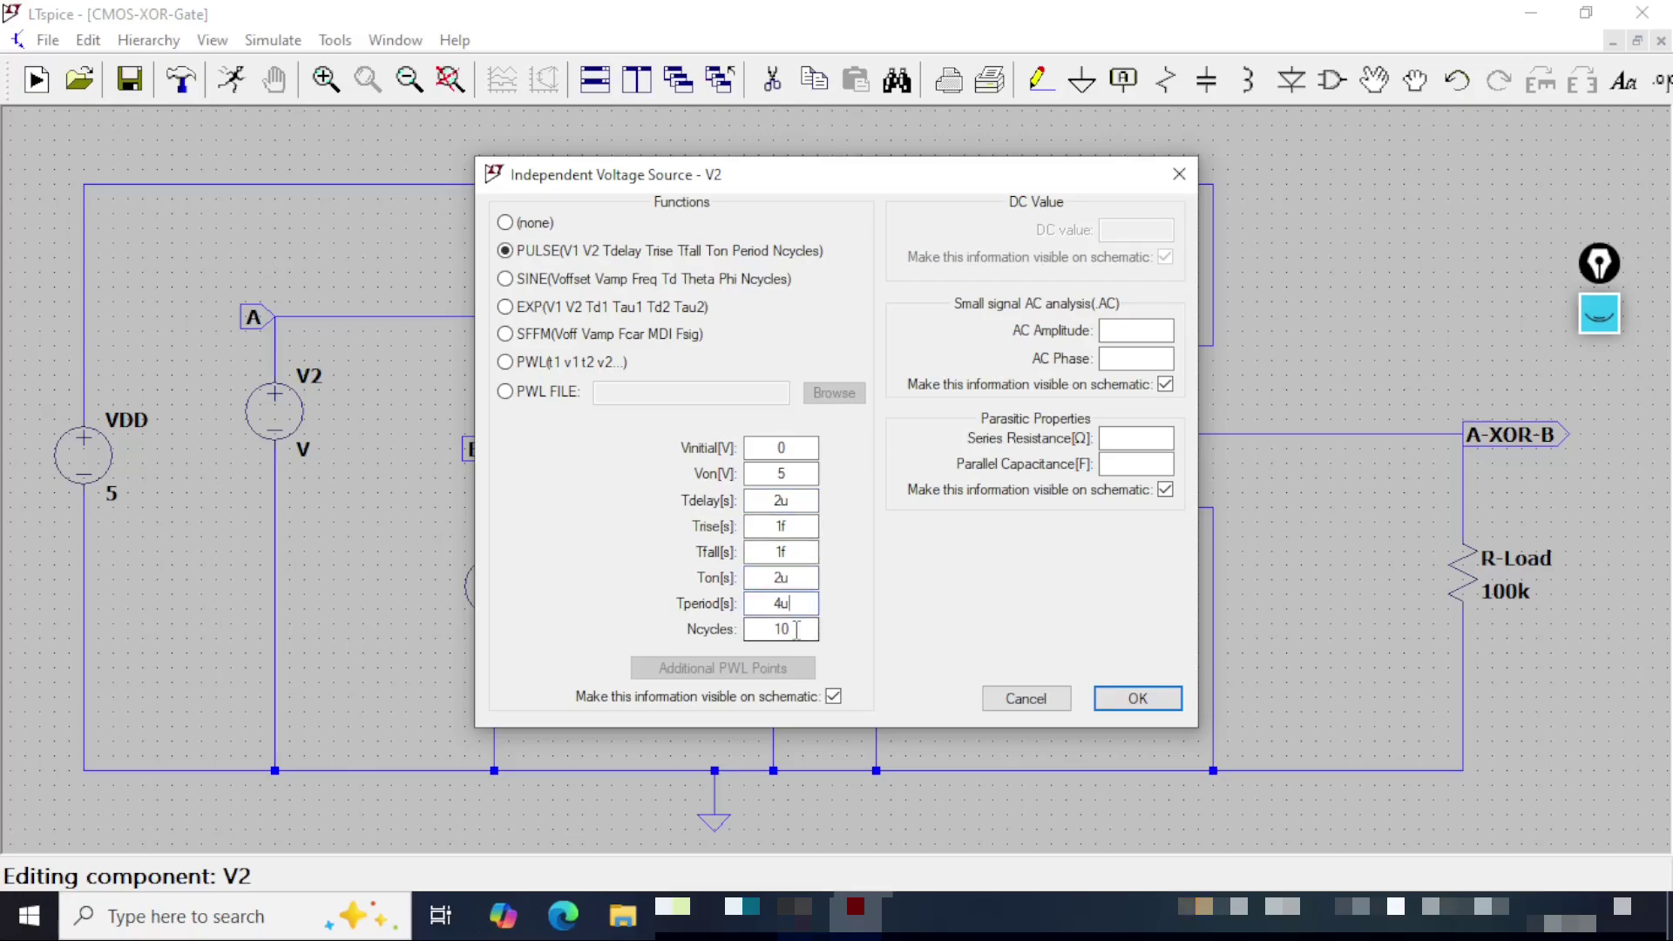
{"action": "left_click", "coordinate": [1138, 699]}
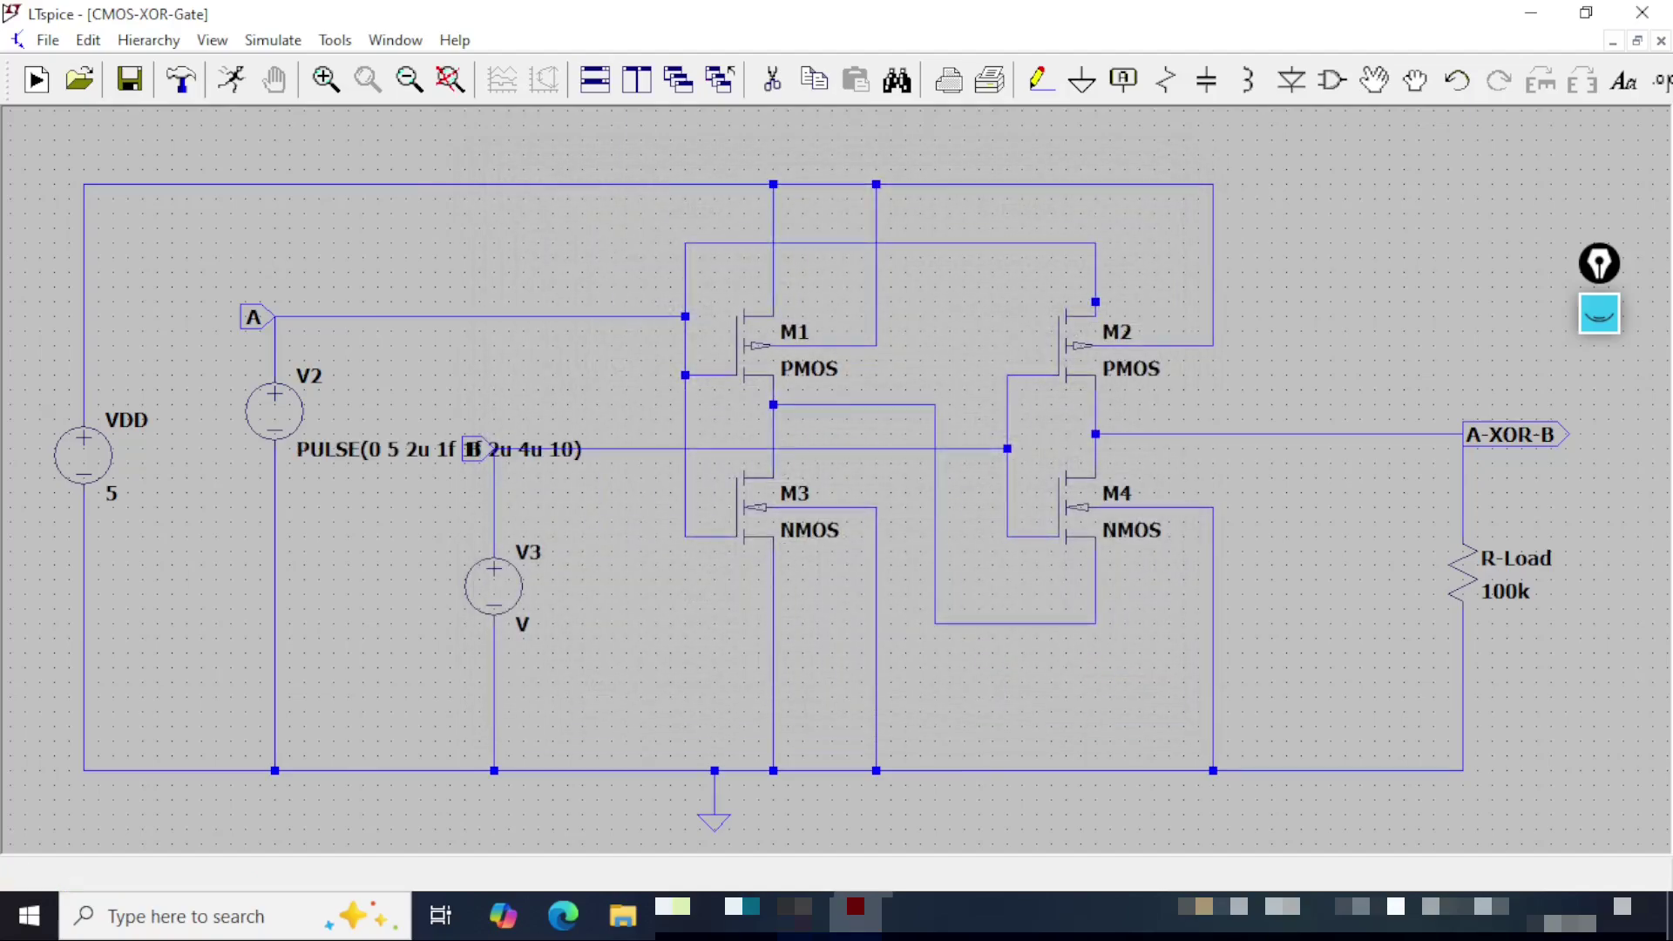
Step: Make source V3 a PULSE source with Vinitial 0, Von 5, Tdelay 1u, Trise and Tfall 1f, and Ton 1u
{"action": "right_click", "coordinate": [498, 584]}
{"action": "left_click", "coordinate": [992, 495]}
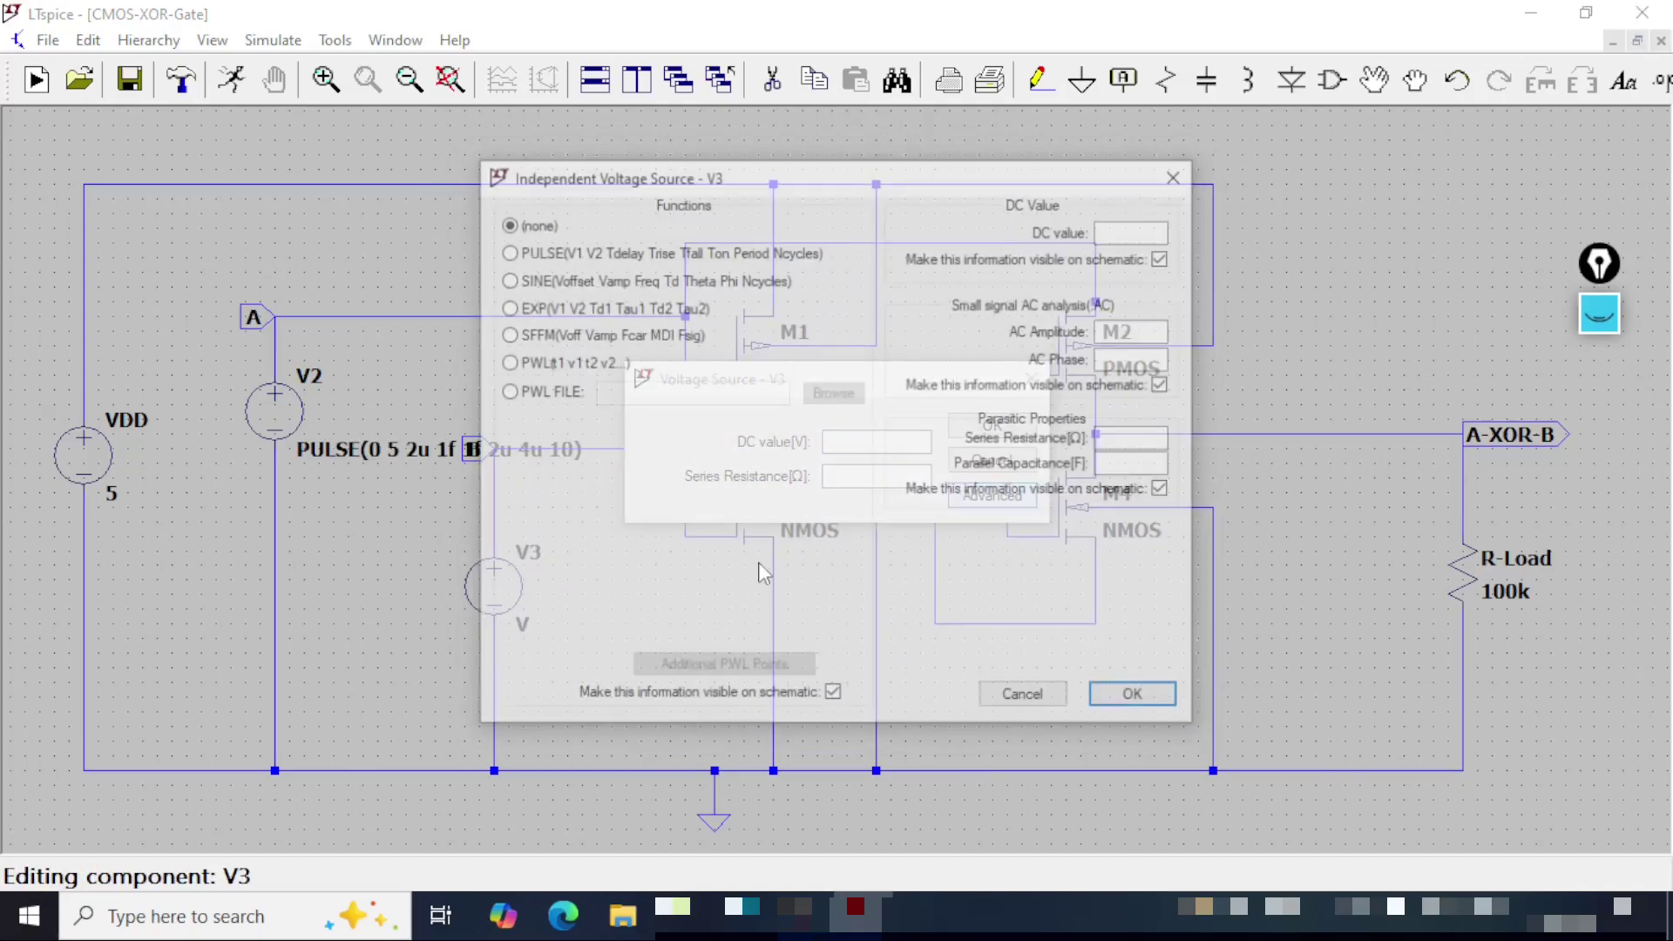
{"action": "left_click", "coordinate": [505, 250]}
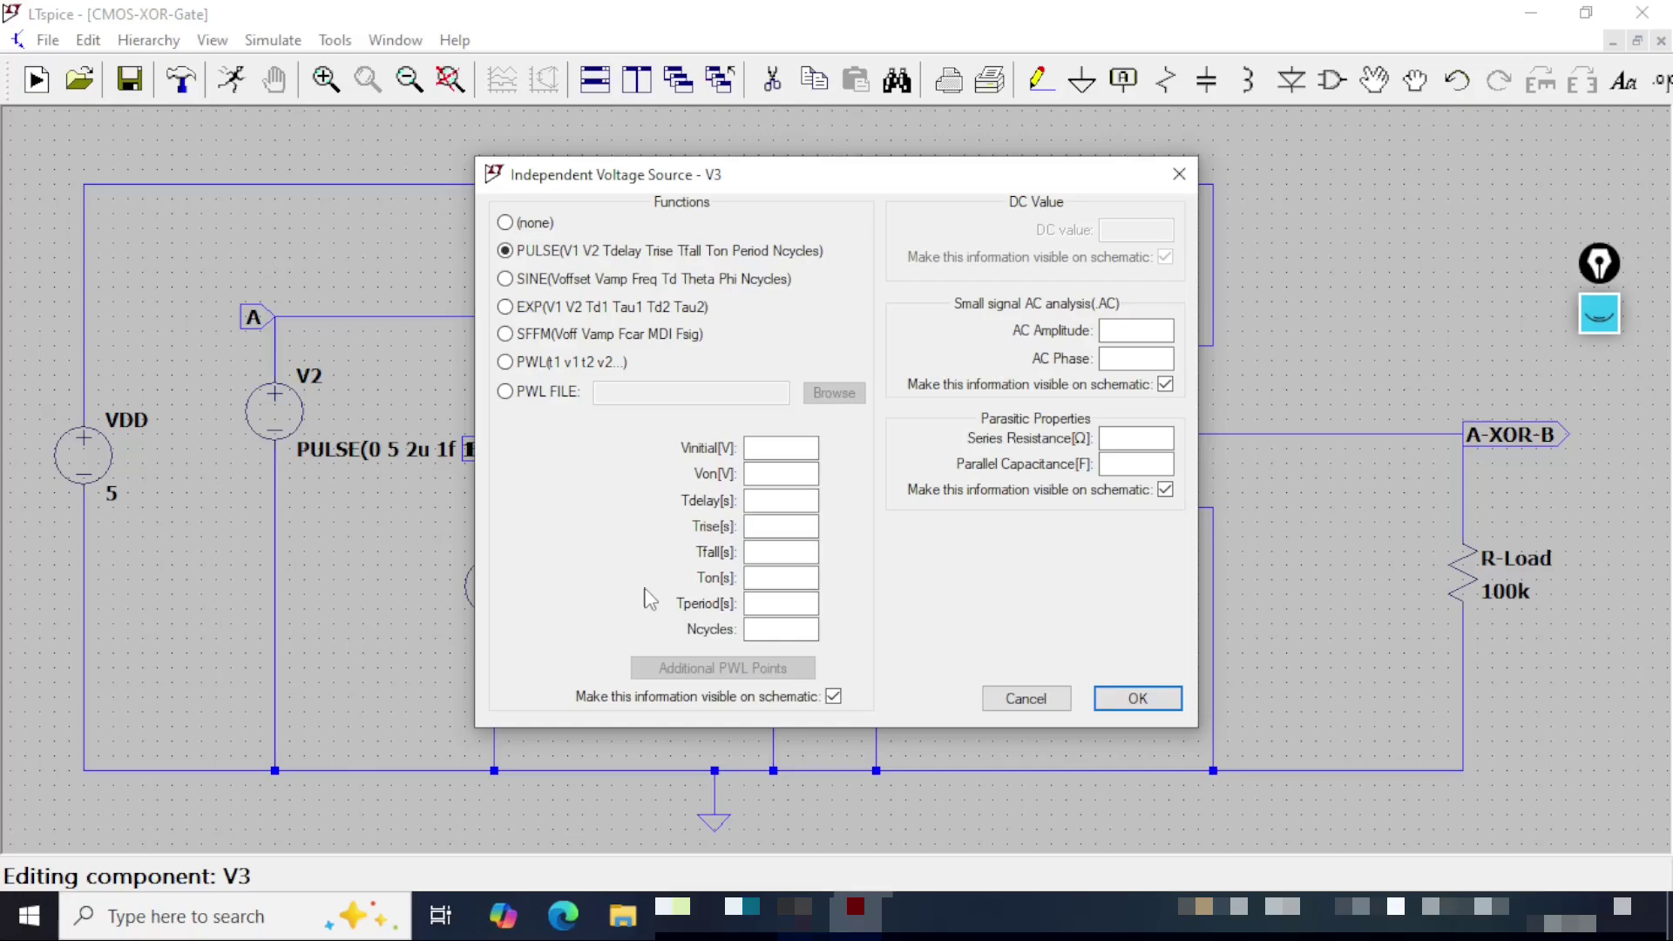
{"action": "left_click", "coordinate": [781, 448]}
{"action": "type", "text": "0"}
{"action": "key", "text": "Tab"}
Step: Give V3's pulse a Tperiod of 2u and 20 cycles, and apply the settings
{"action": "left_click", "coordinate": [785, 602]}
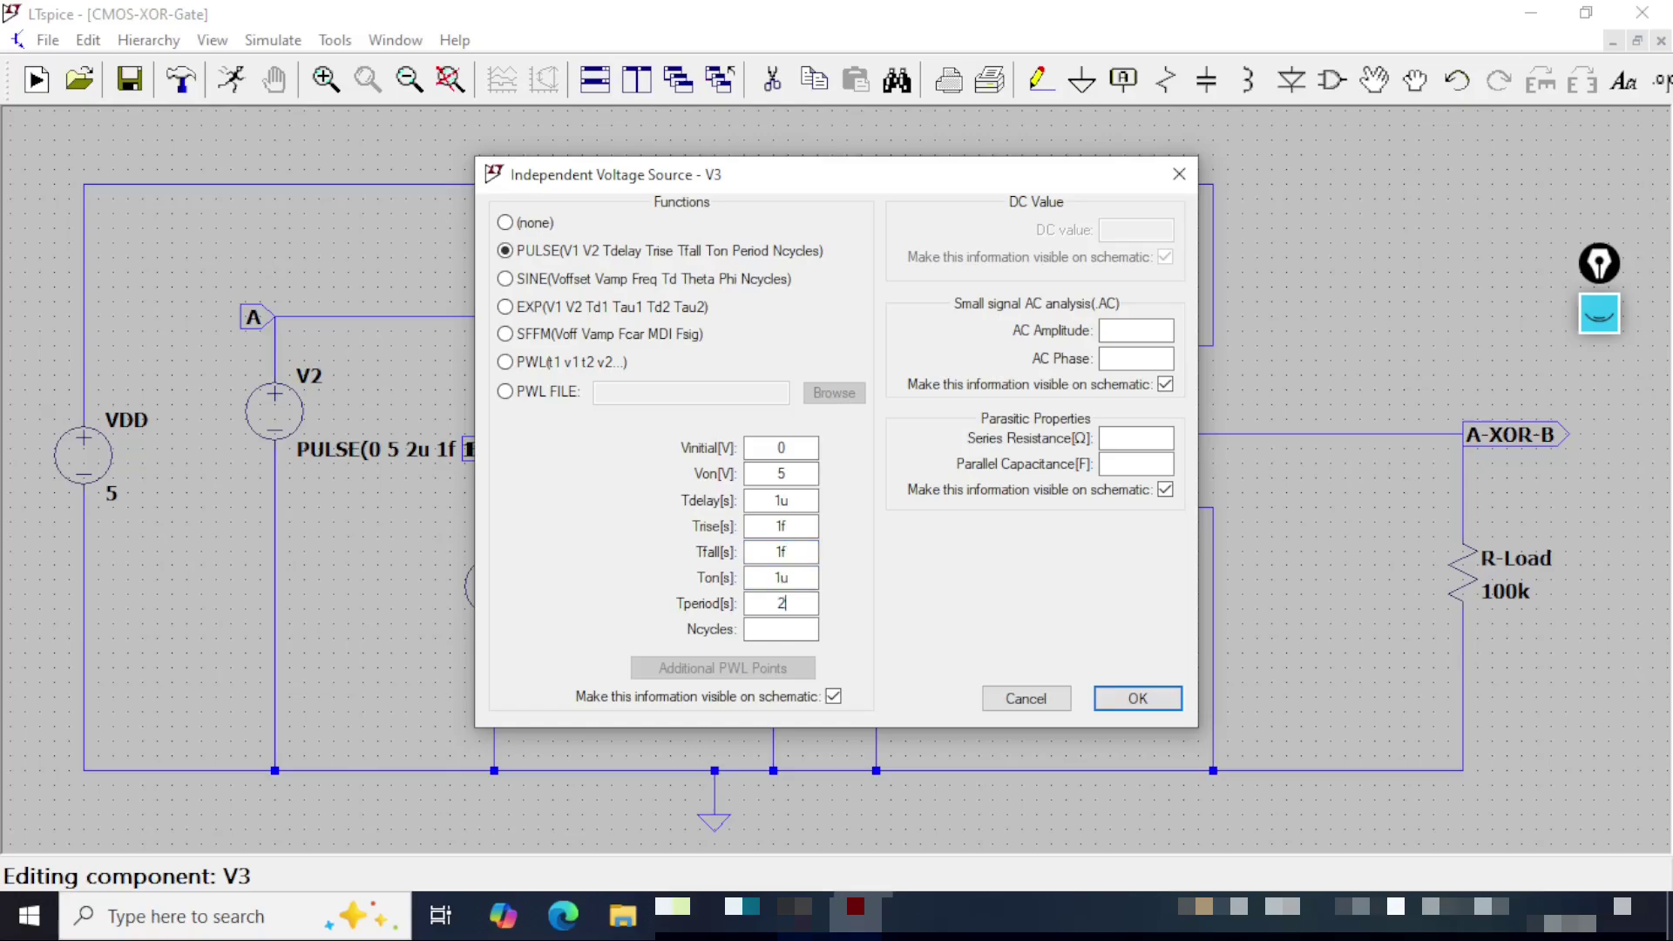
{"action": "left_click", "coordinate": [769, 631]}
{"action": "type", "text": "20"}
{"action": "left_click", "coordinate": [795, 527]}
{"action": "left_click", "coordinate": [800, 556]}
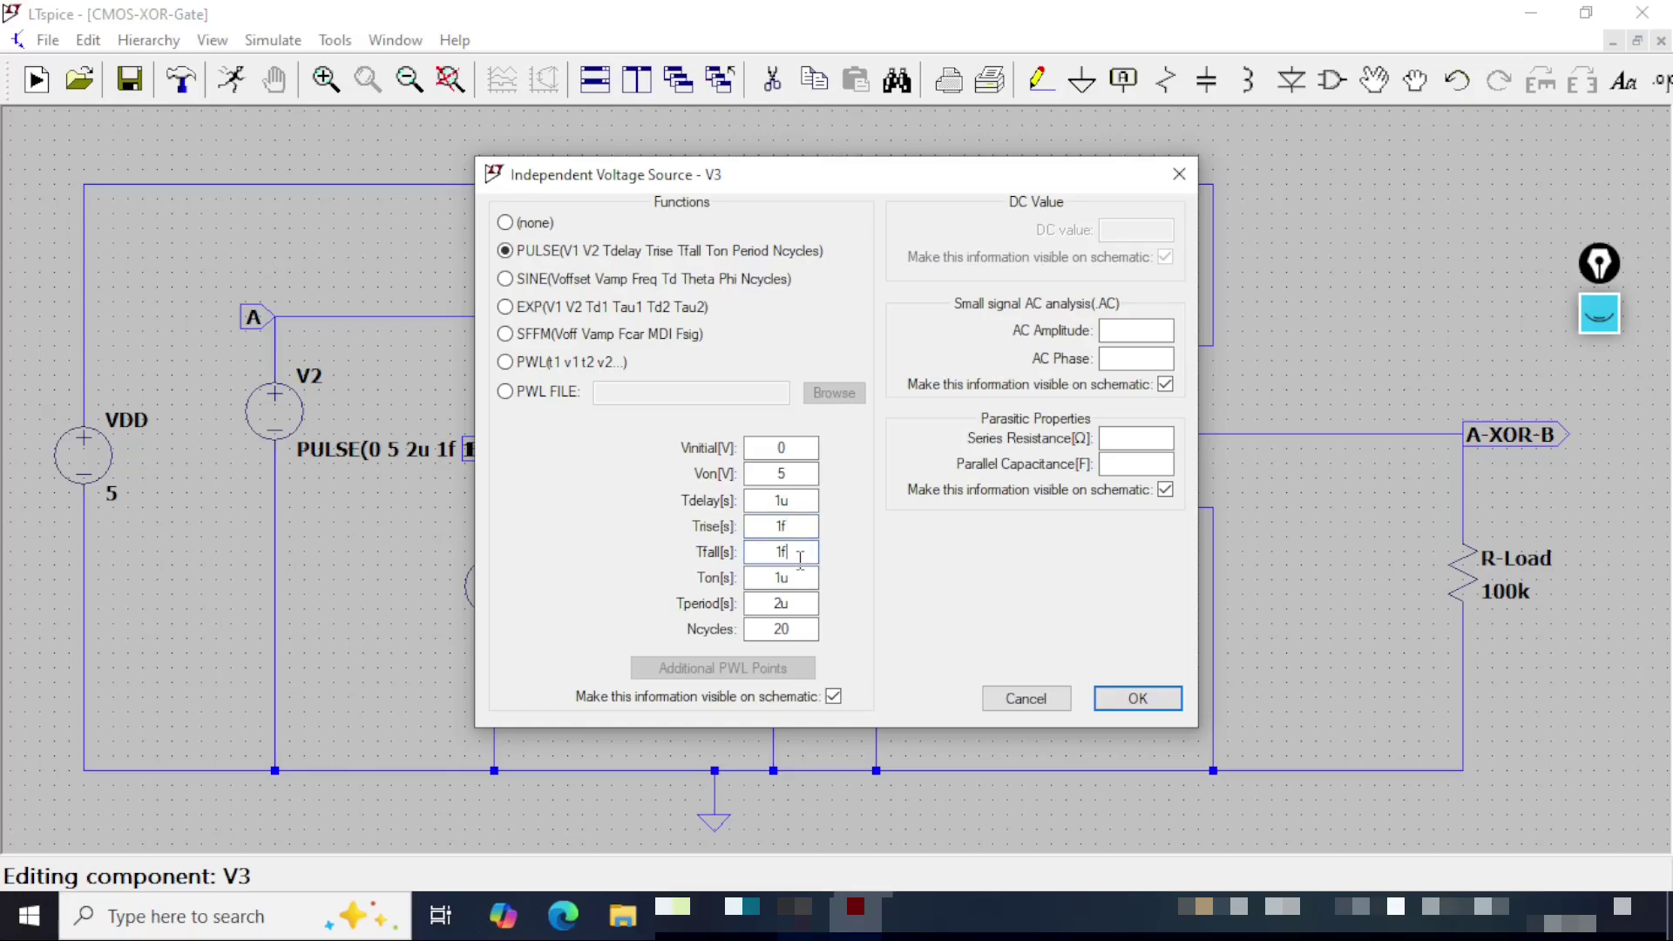
{"action": "left_click", "coordinate": [797, 605]}
{"action": "left_click", "coordinate": [801, 631]}
{"action": "left_click", "coordinate": [1139, 700]}
Step: Review the circuit's SPICE netlist, checking transistor sizes, VDD, R-Load, pulse sources, models and library path
{"action": "left_click", "coordinate": [408, 85]}
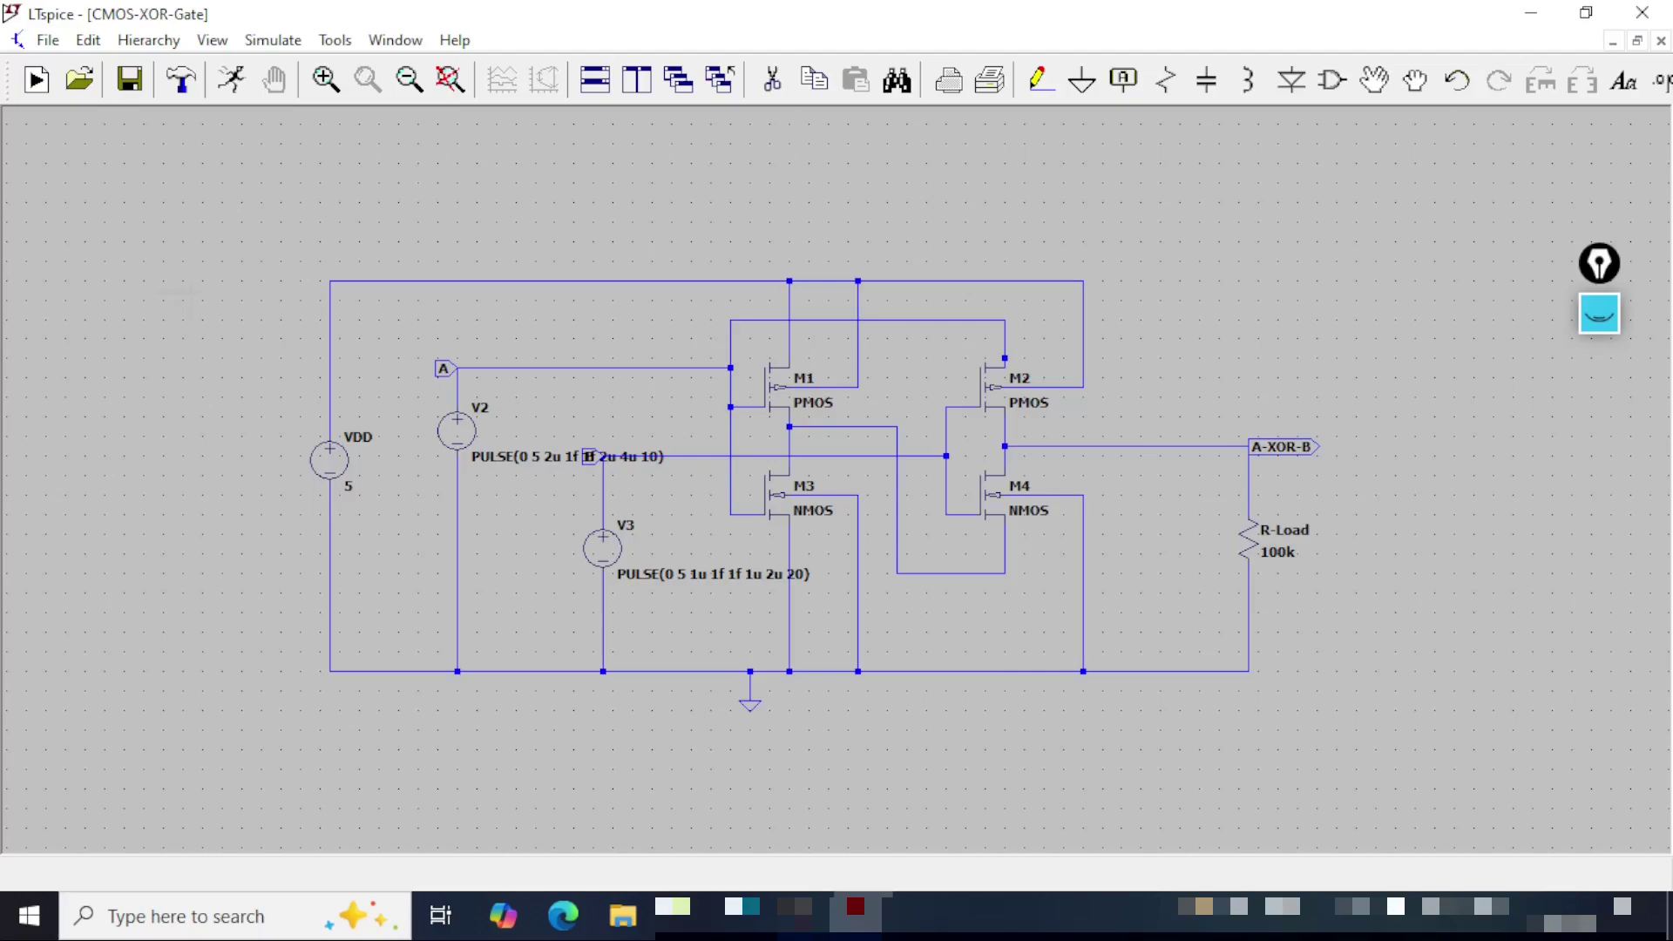
{"action": "left_click", "coordinate": [223, 45]}
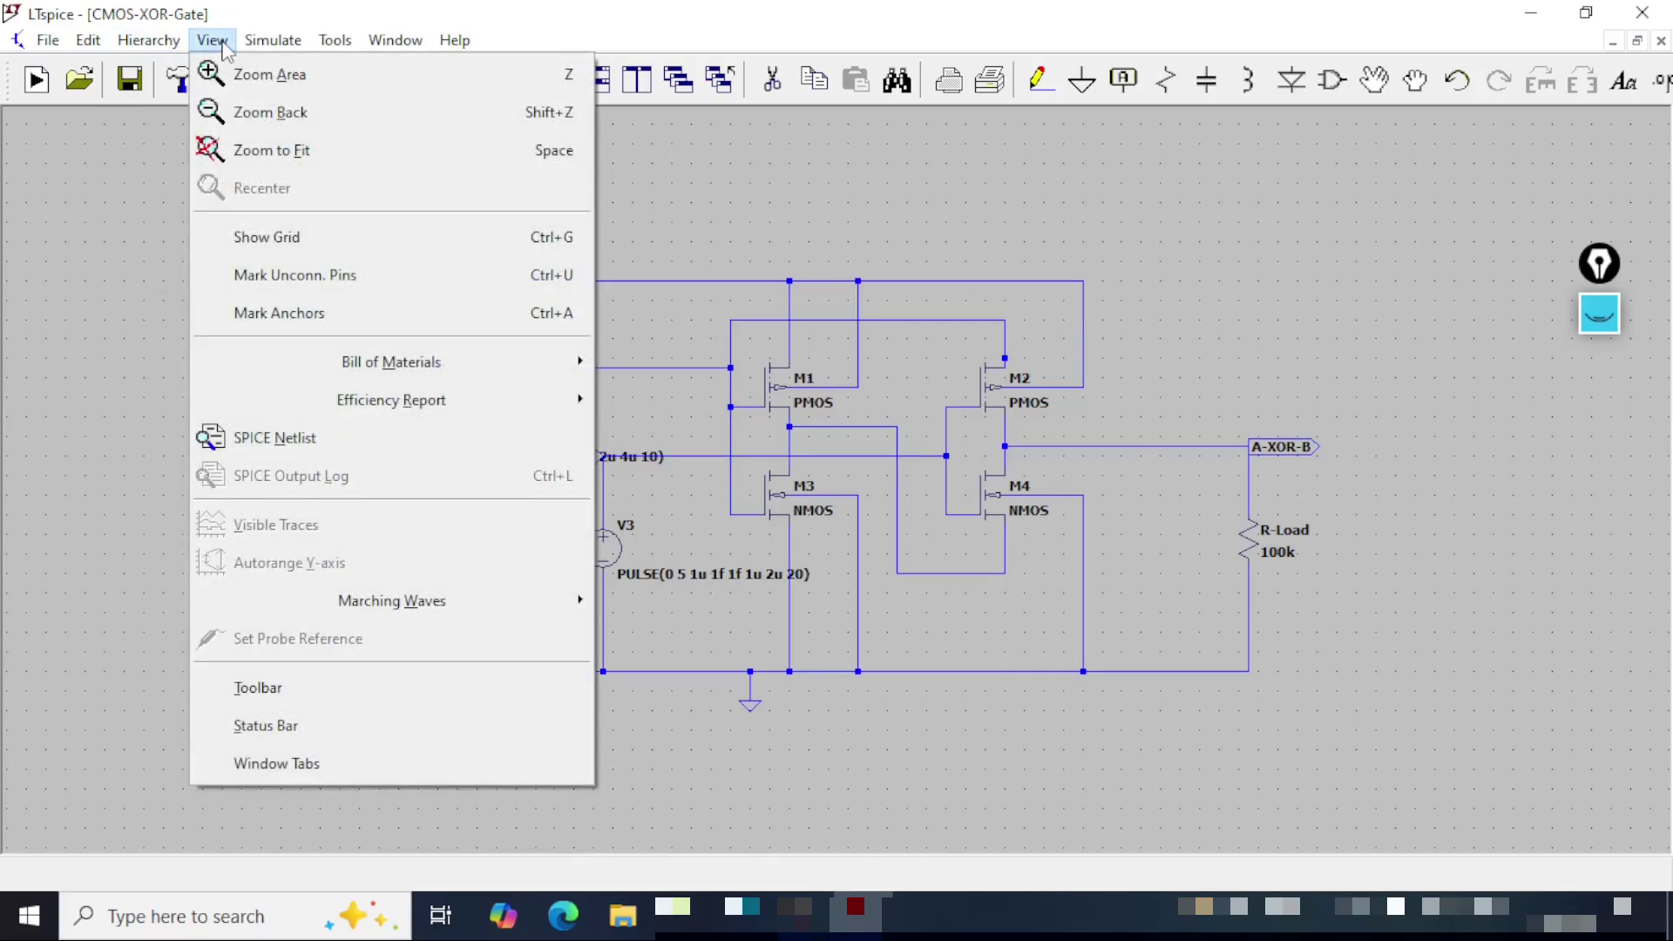
{"action": "left_click", "coordinate": [284, 427]}
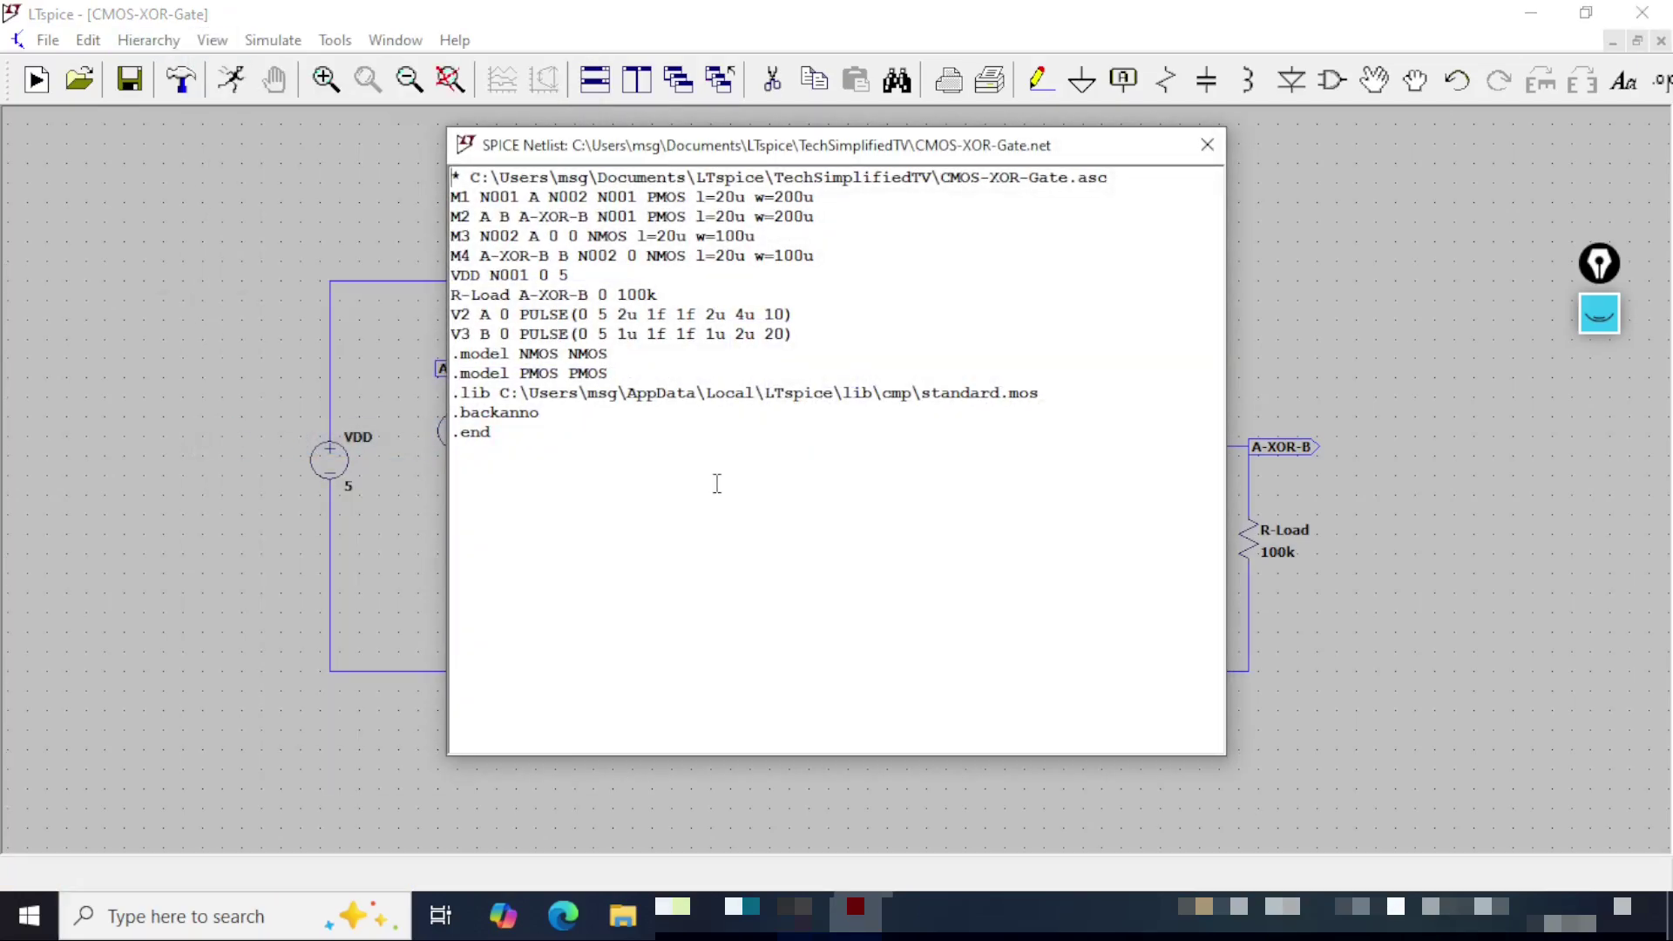
{"action": "key", "text": "ctrl+shift+p"}
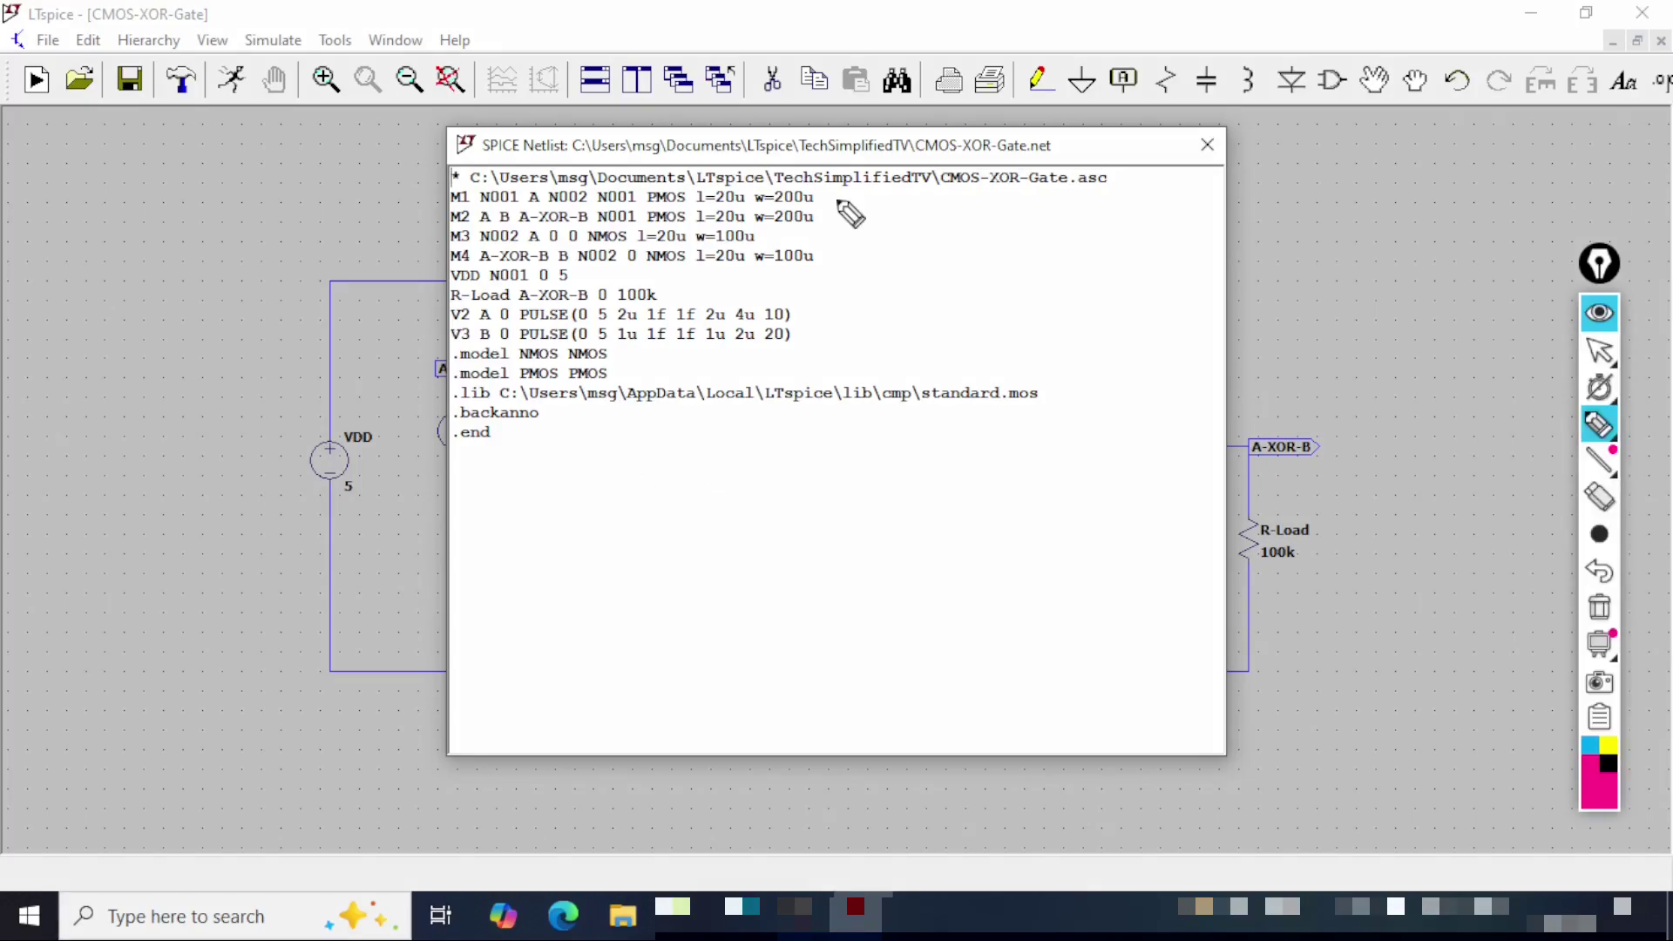
{"action": "left_click_drag", "start_coordinate": [816, 198], "coordinate": [876, 193]}
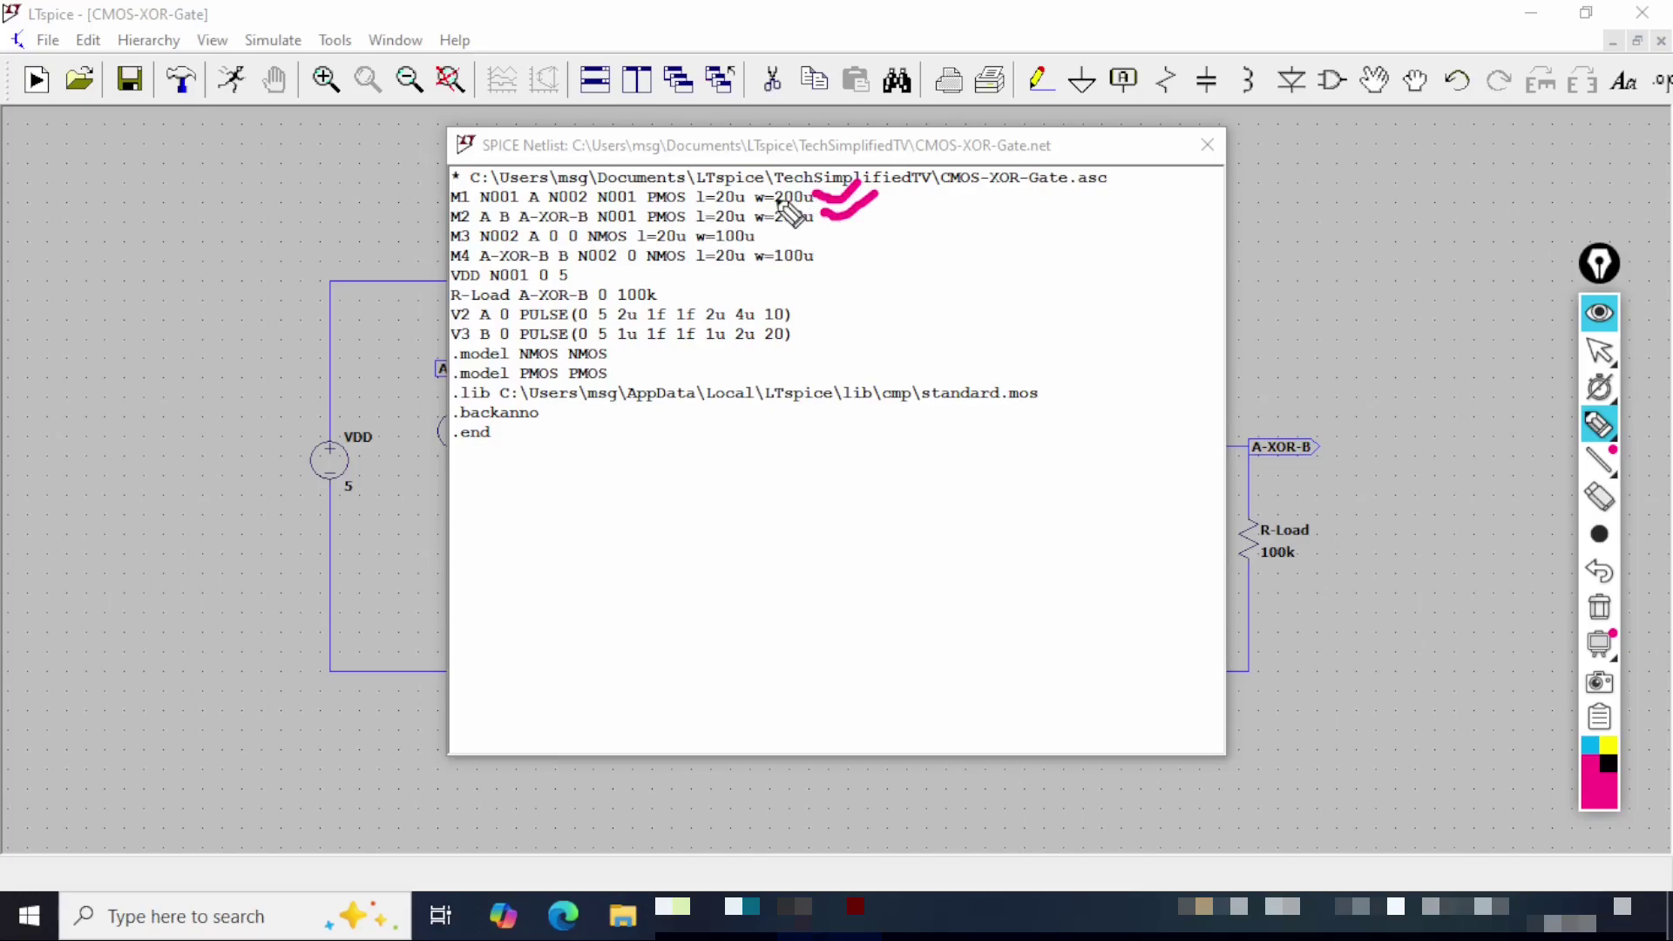
{"action": "left_click_drag", "start_coordinate": [776, 199], "coordinate": [857, 195]}
{"action": "mouse_move", "coordinate": [765, 225]}
{"action": "left_mouse_down"}
{"action": "mouse_move", "coordinate": [835, 230]}
{"action": "mouse_move", "coordinate": [829, 258]}
{"action": "mouse_move", "coordinate": [765, 270]}
{"action": "left_mouse_up"}
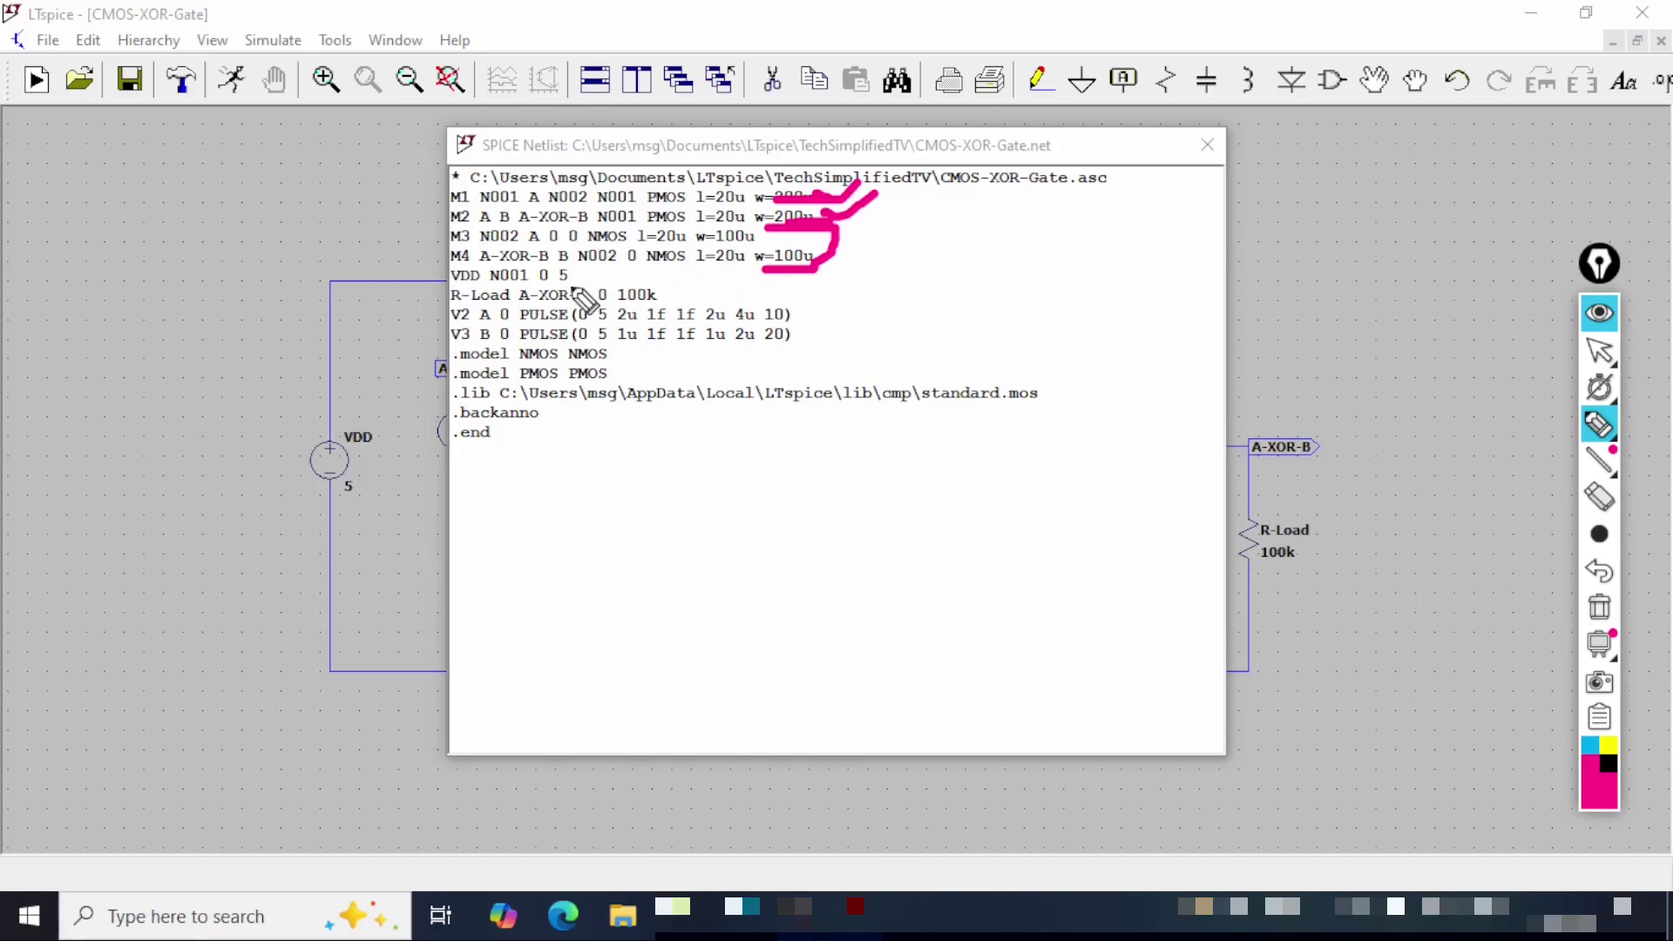
{"action": "mouse_move", "coordinate": [571, 277]}
{"action": "left_mouse_down"}
{"action": "mouse_move", "coordinate": [642, 273]}
{"action": "mouse_move", "coordinate": [688, 297]}
{"action": "mouse_move", "coordinate": [752, 270]}
{"action": "mouse_move", "coordinate": [833, 323]}
{"action": "left_mouse_up"}
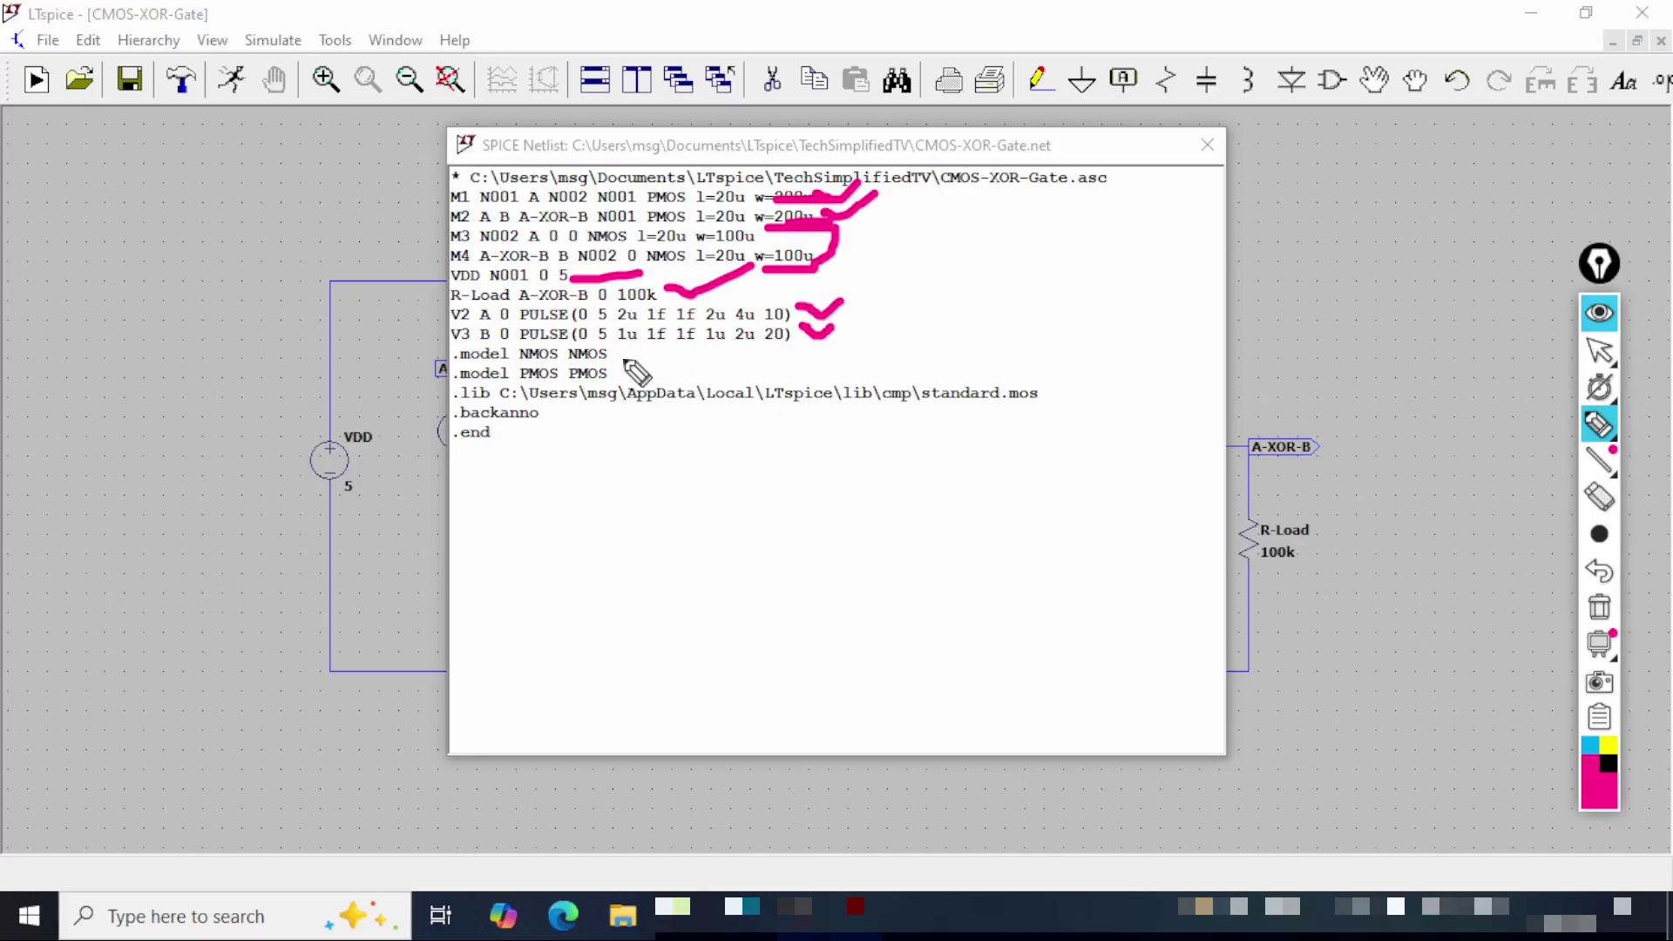
{"action": "left_click_drag", "start_coordinate": [623, 346], "coordinate": [625, 368]}
{"action": "left_click_drag", "start_coordinate": [468, 400], "coordinate": [1048, 419]}
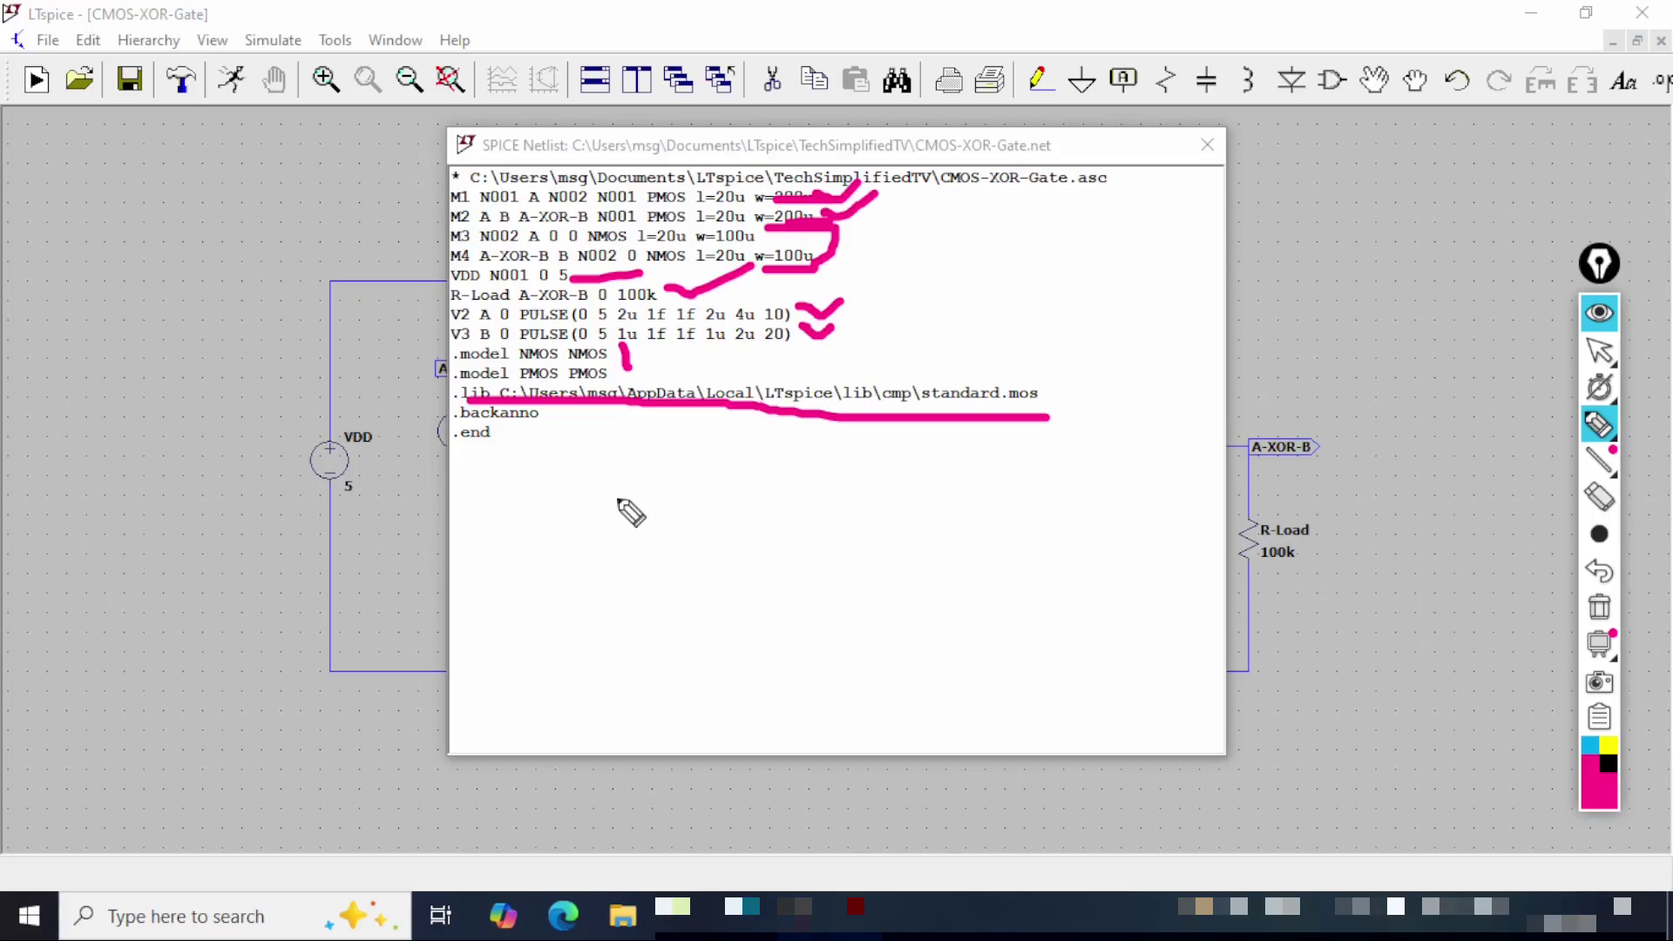
{"action": "key", "text": "Escape"}
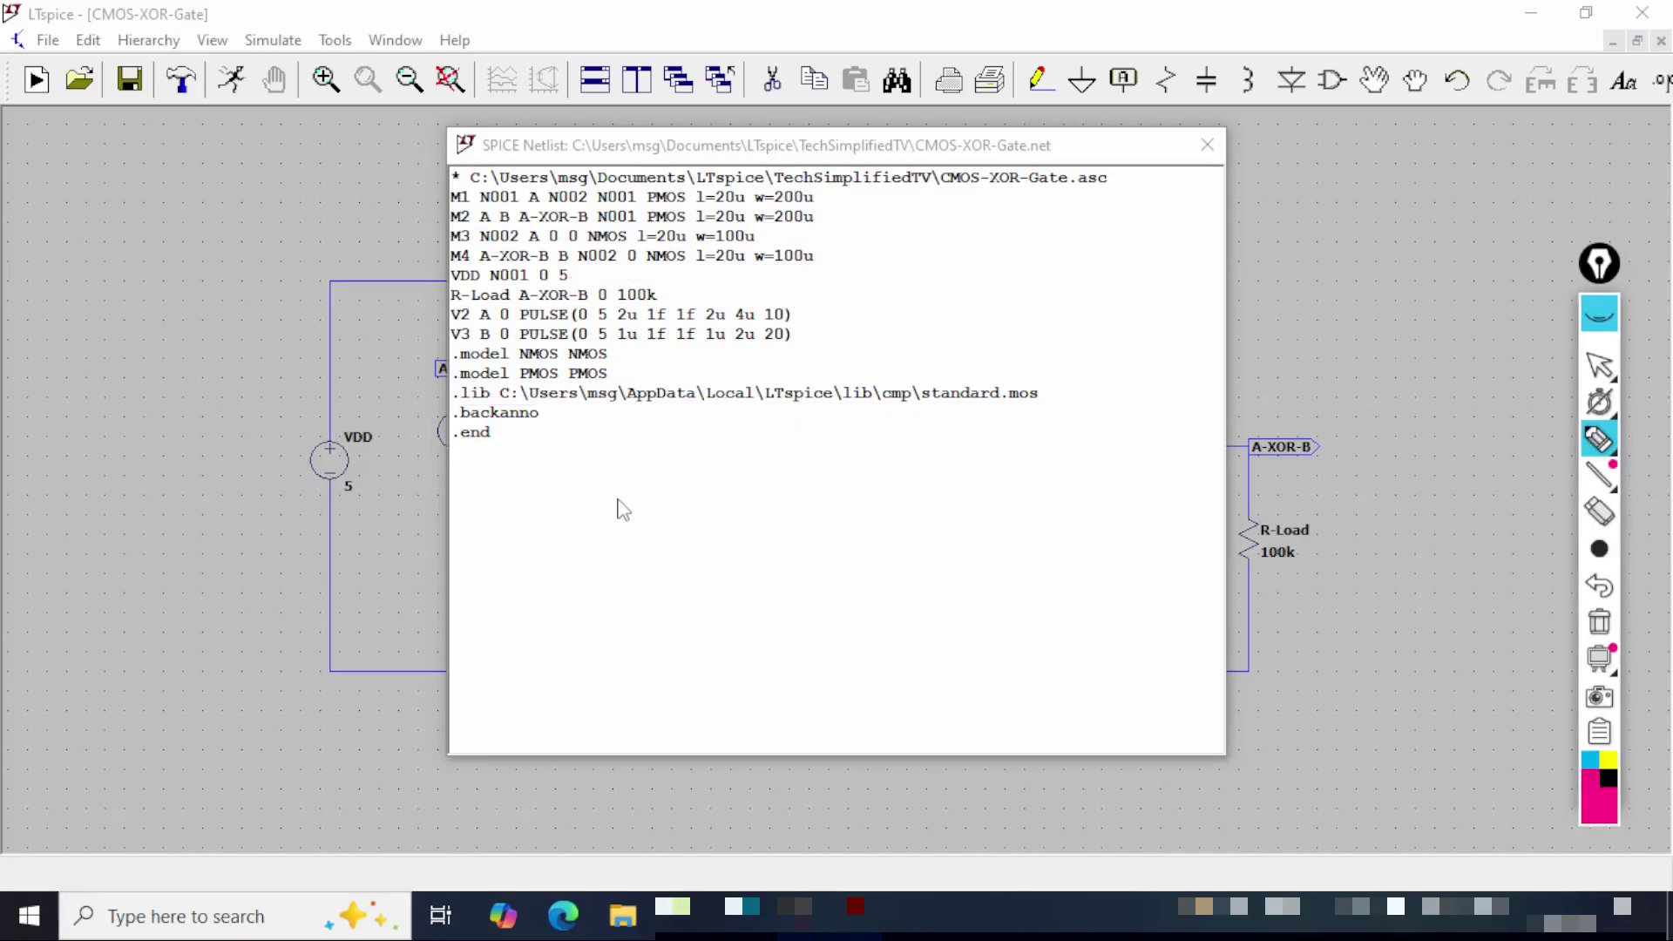
{"action": "left_click", "coordinate": [1207, 144]}
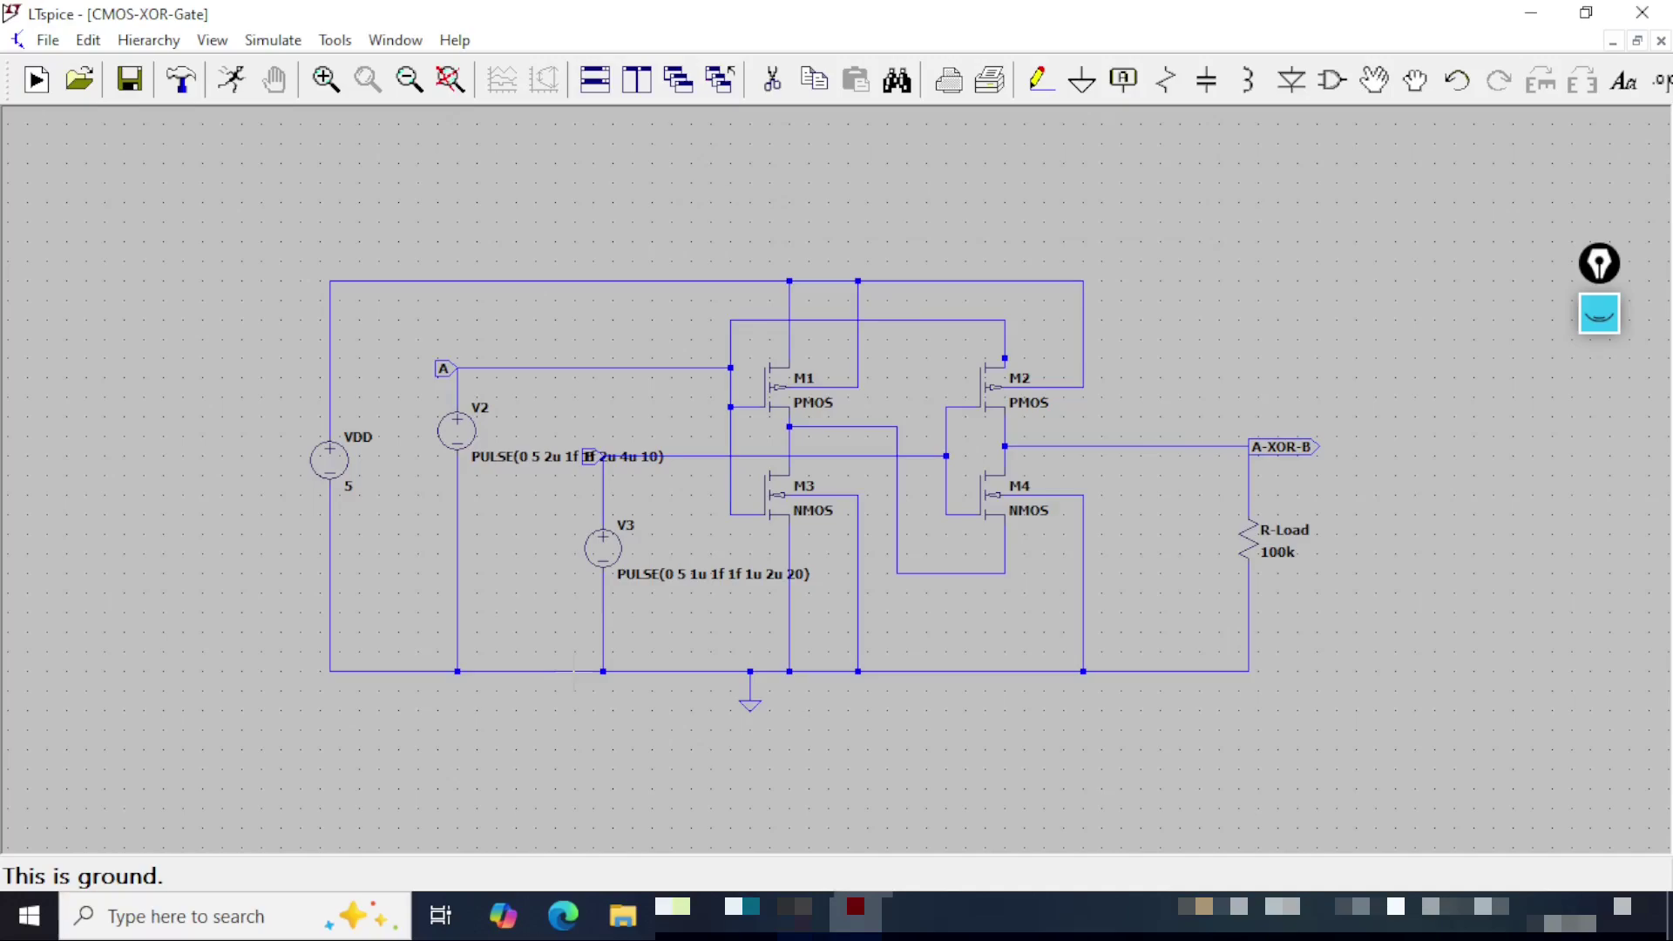
Step: Add a .ic SPICE directive in the empty area below the schematic
{"action": "left_click", "coordinate": [1660, 80]}
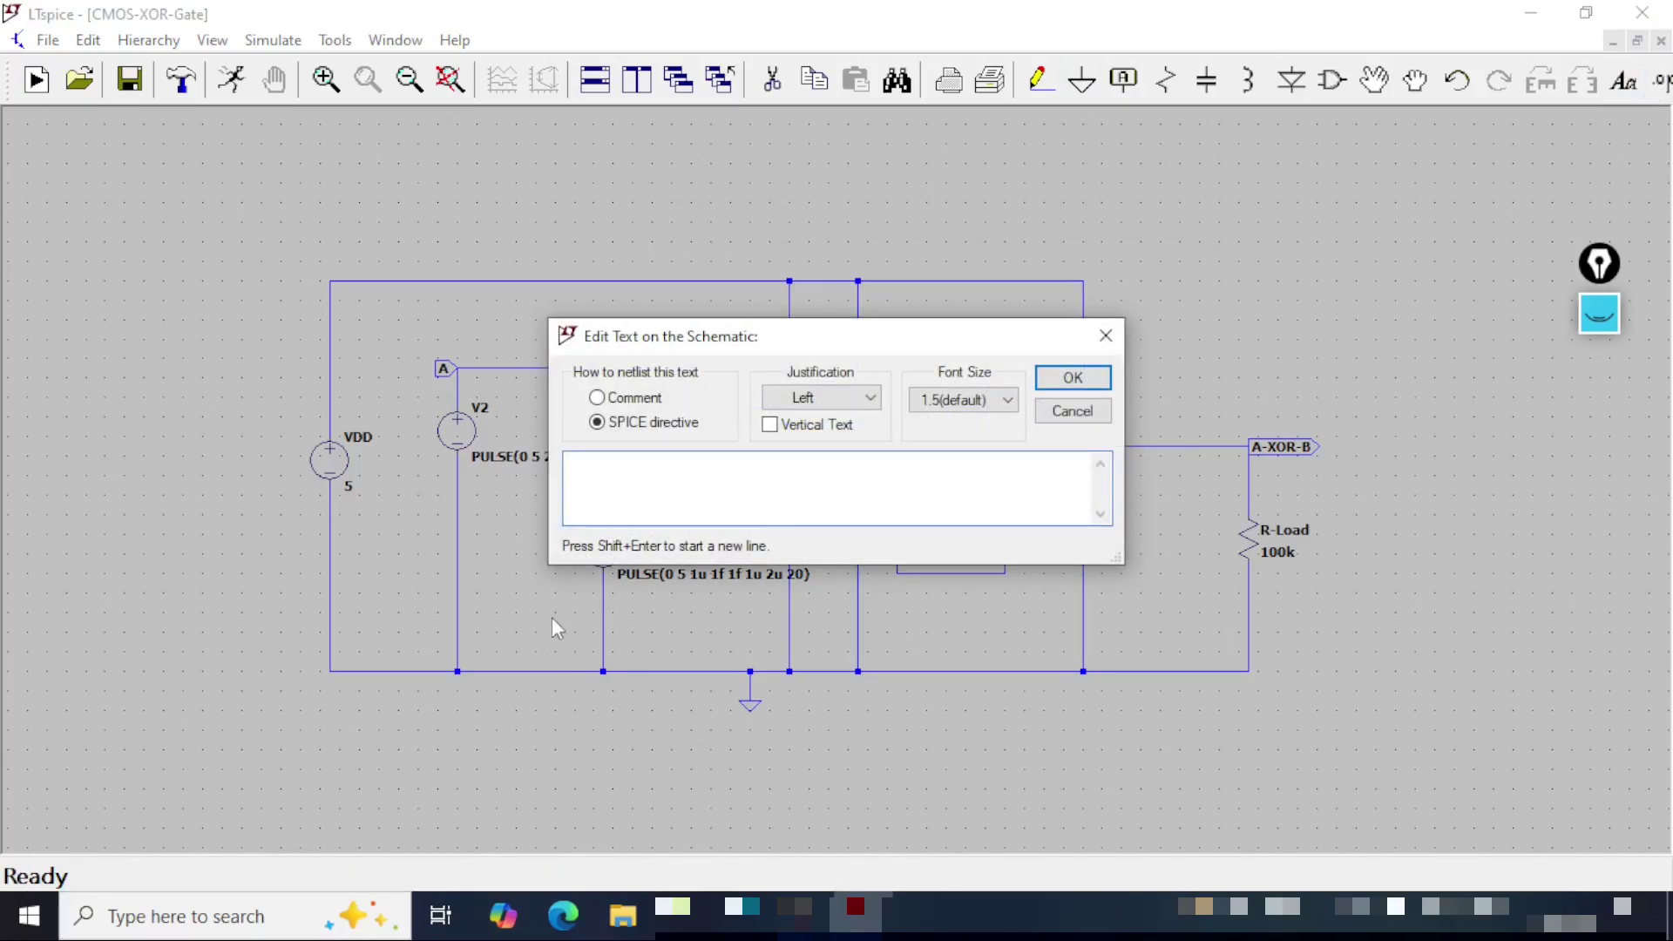
{"action": "type", "text": ".ic"}
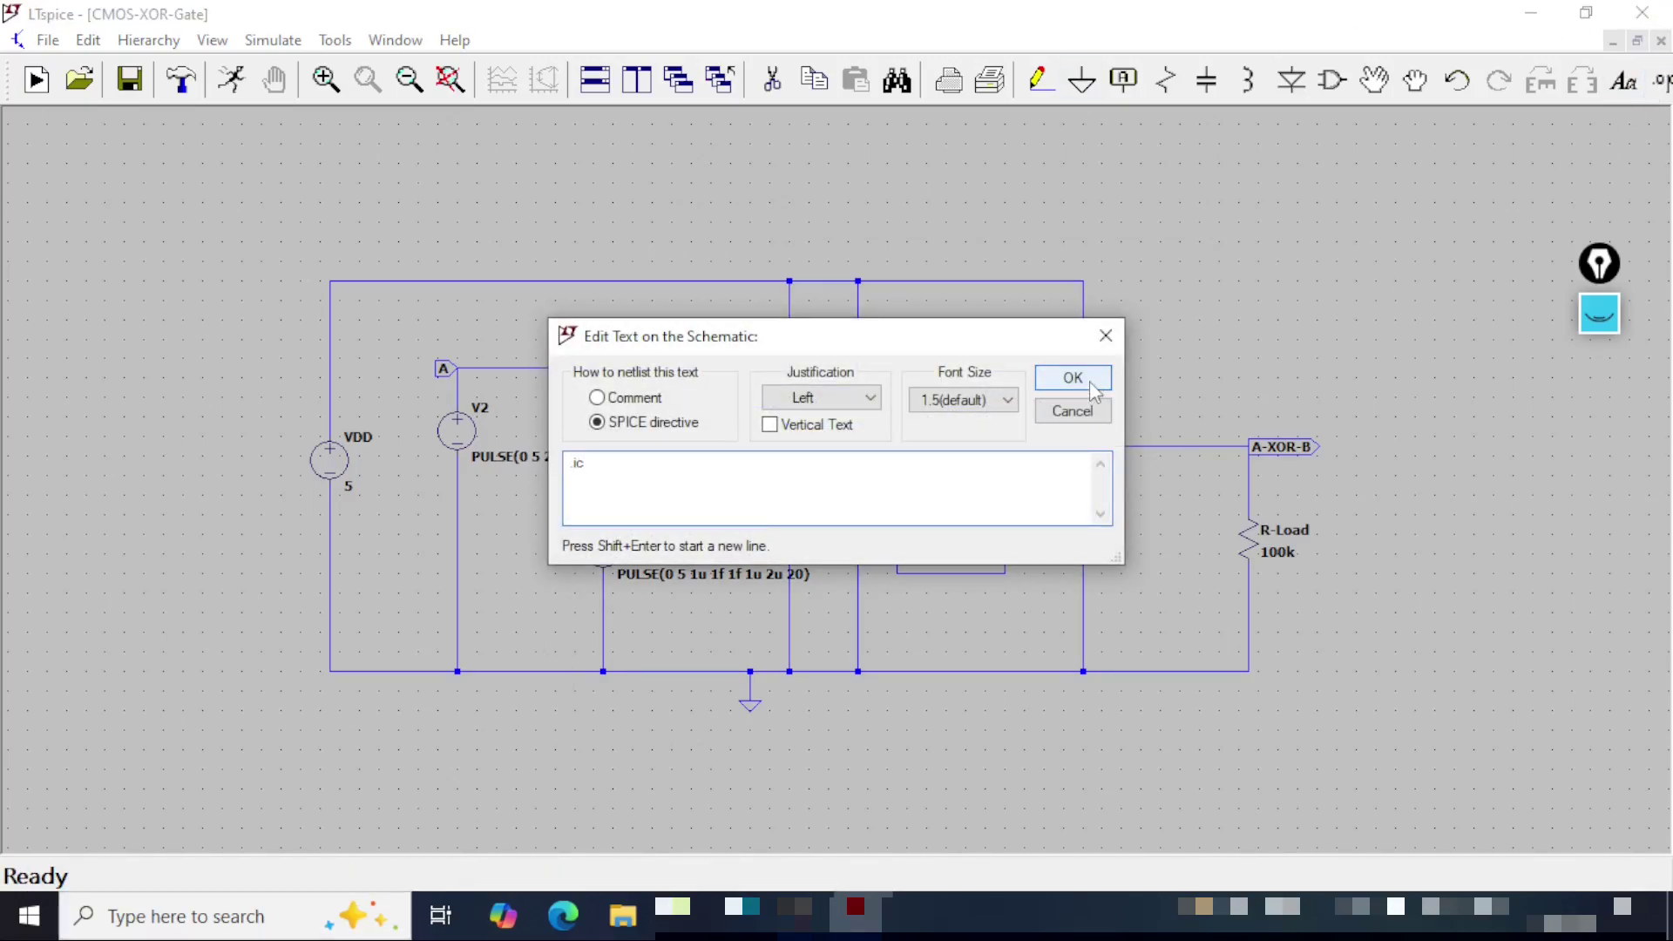
{"action": "left_click", "coordinate": [1073, 378]}
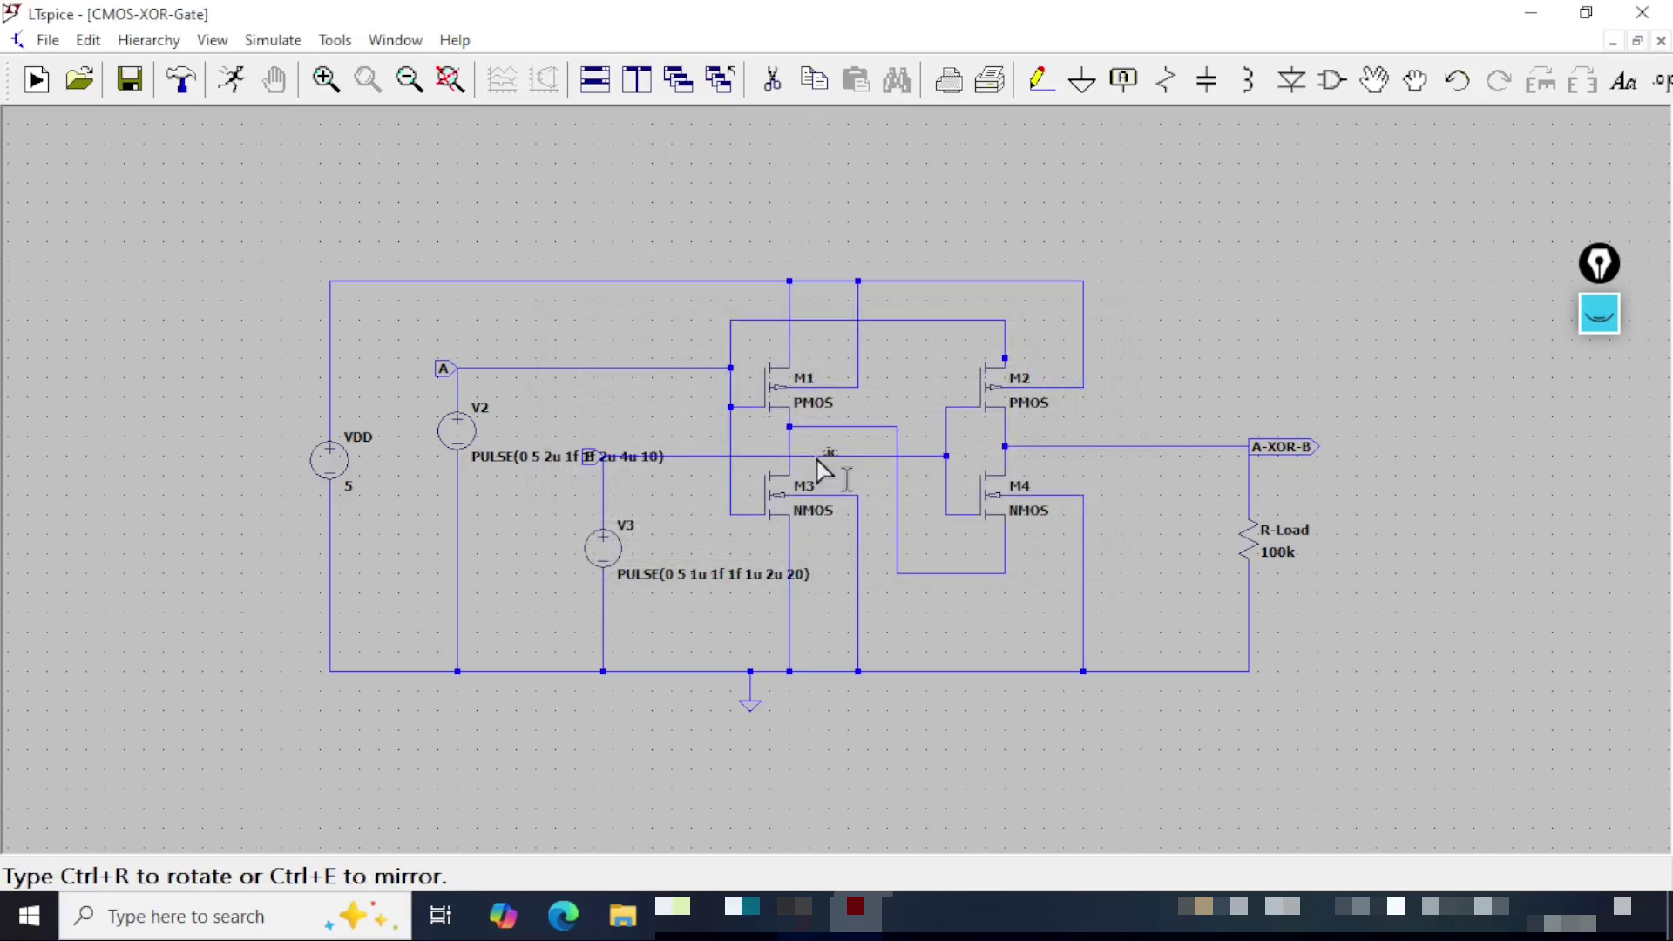
{"action": "left_click", "coordinate": [339, 741]}
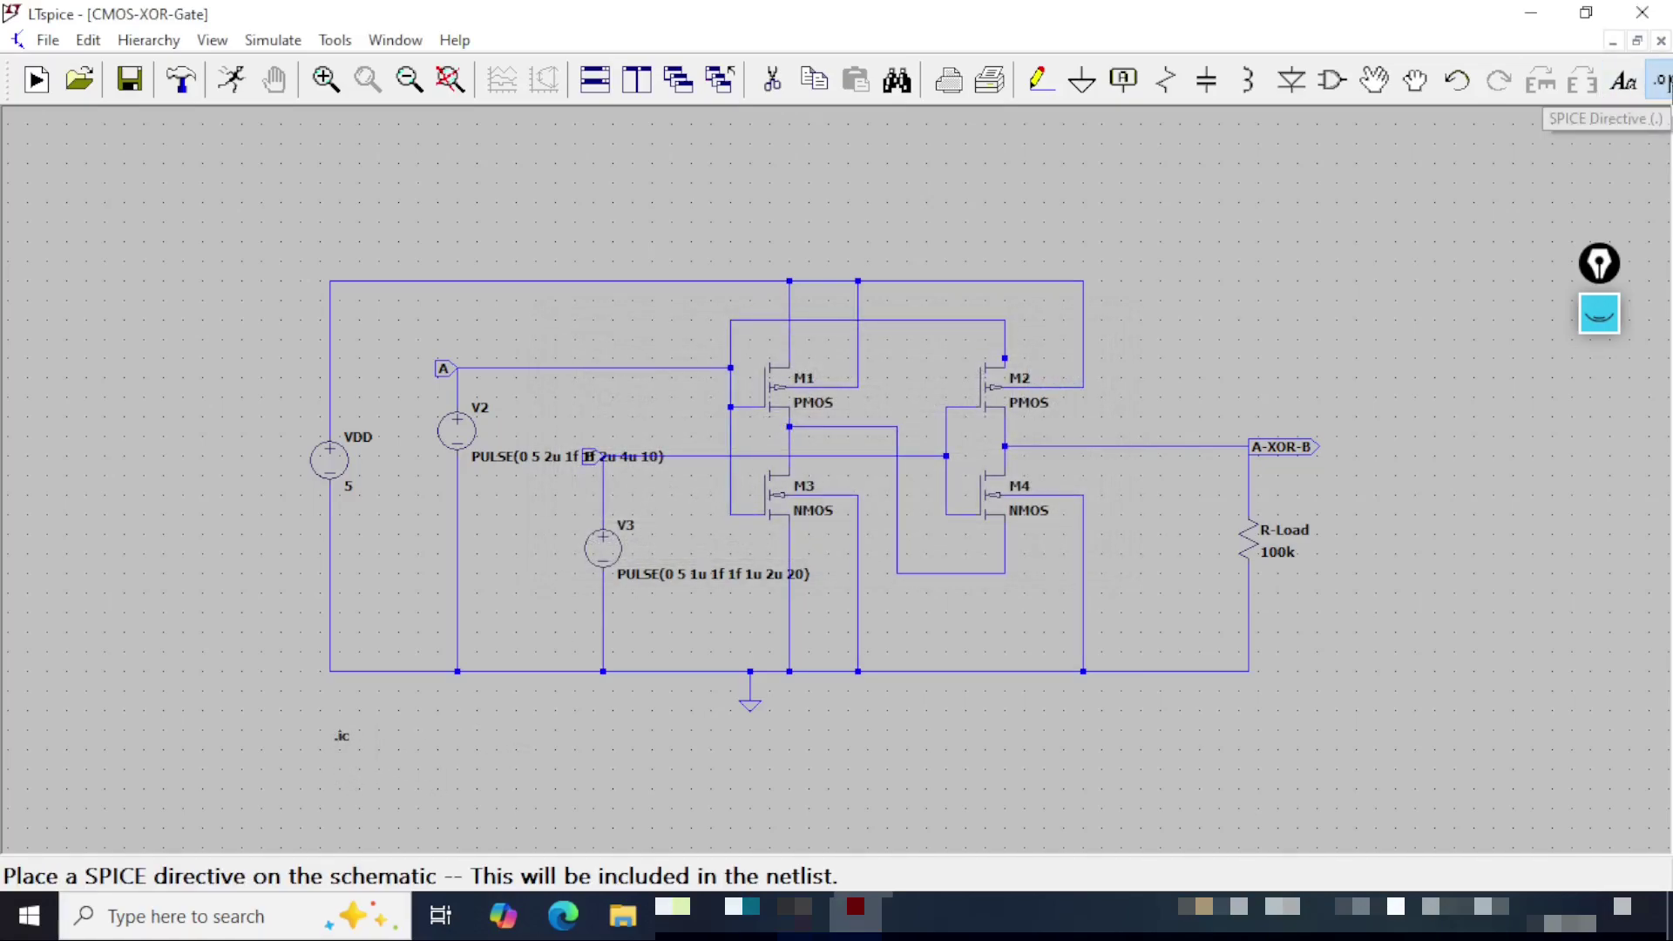
Step: Add a .tran SPICE directive just beneath the .ic directive
{"action": "left_click", "coordinate": [1660, 81]}
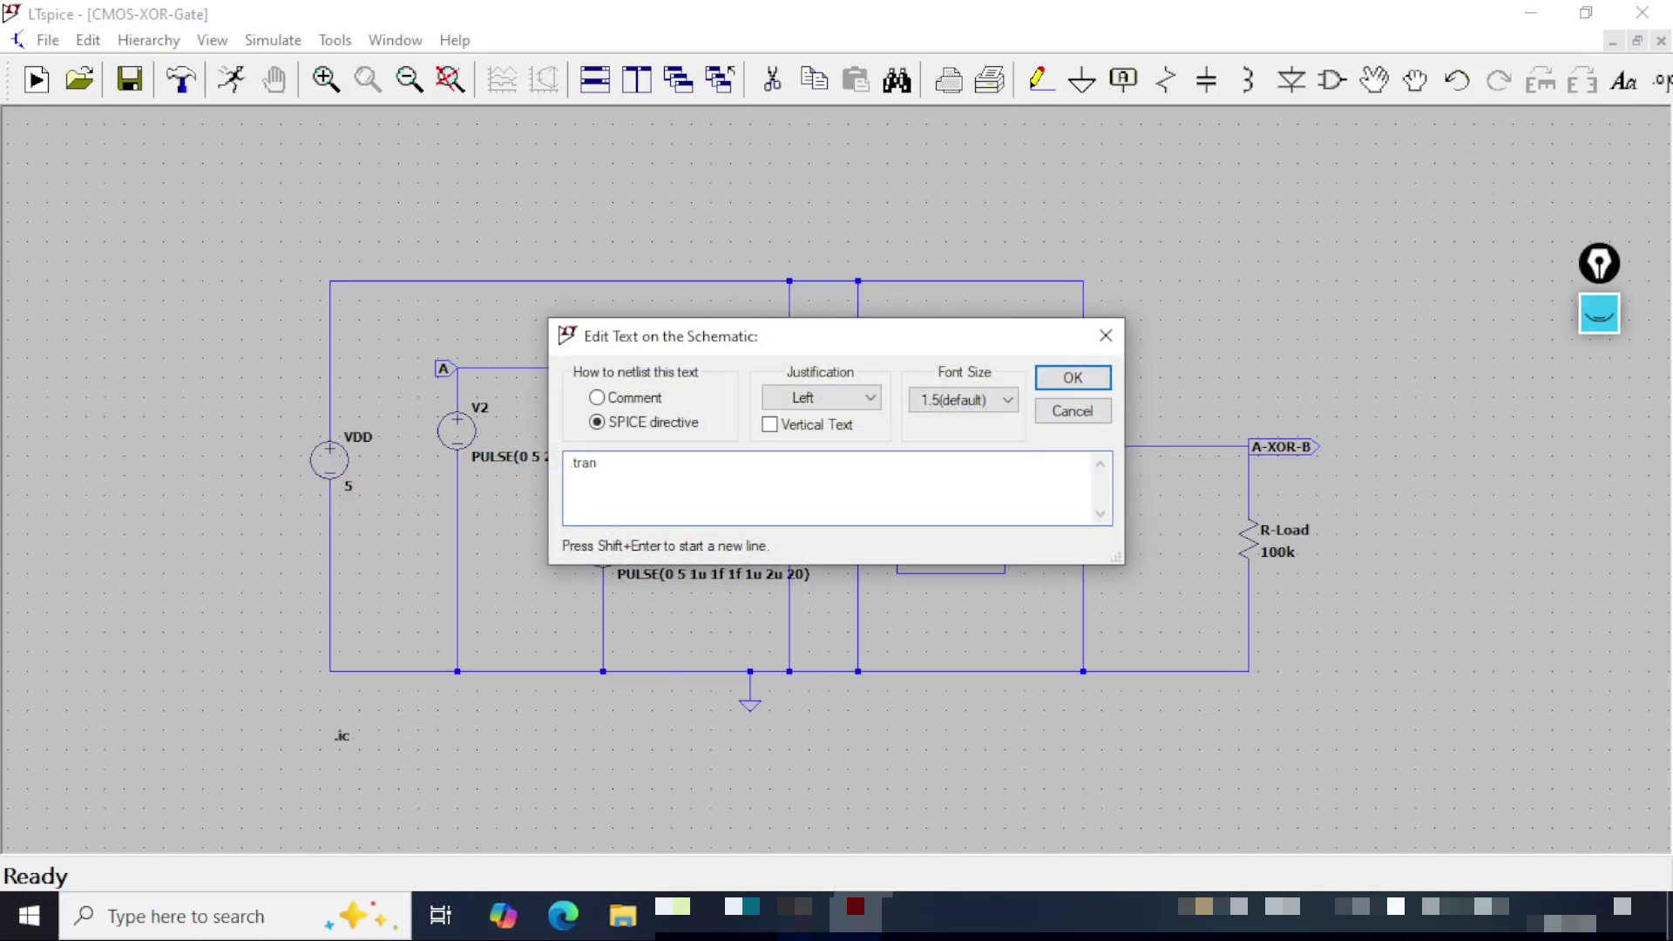
{"action": "key", "text": "Return"}
{"action": "left_click", "coordinate": [349, 760]}
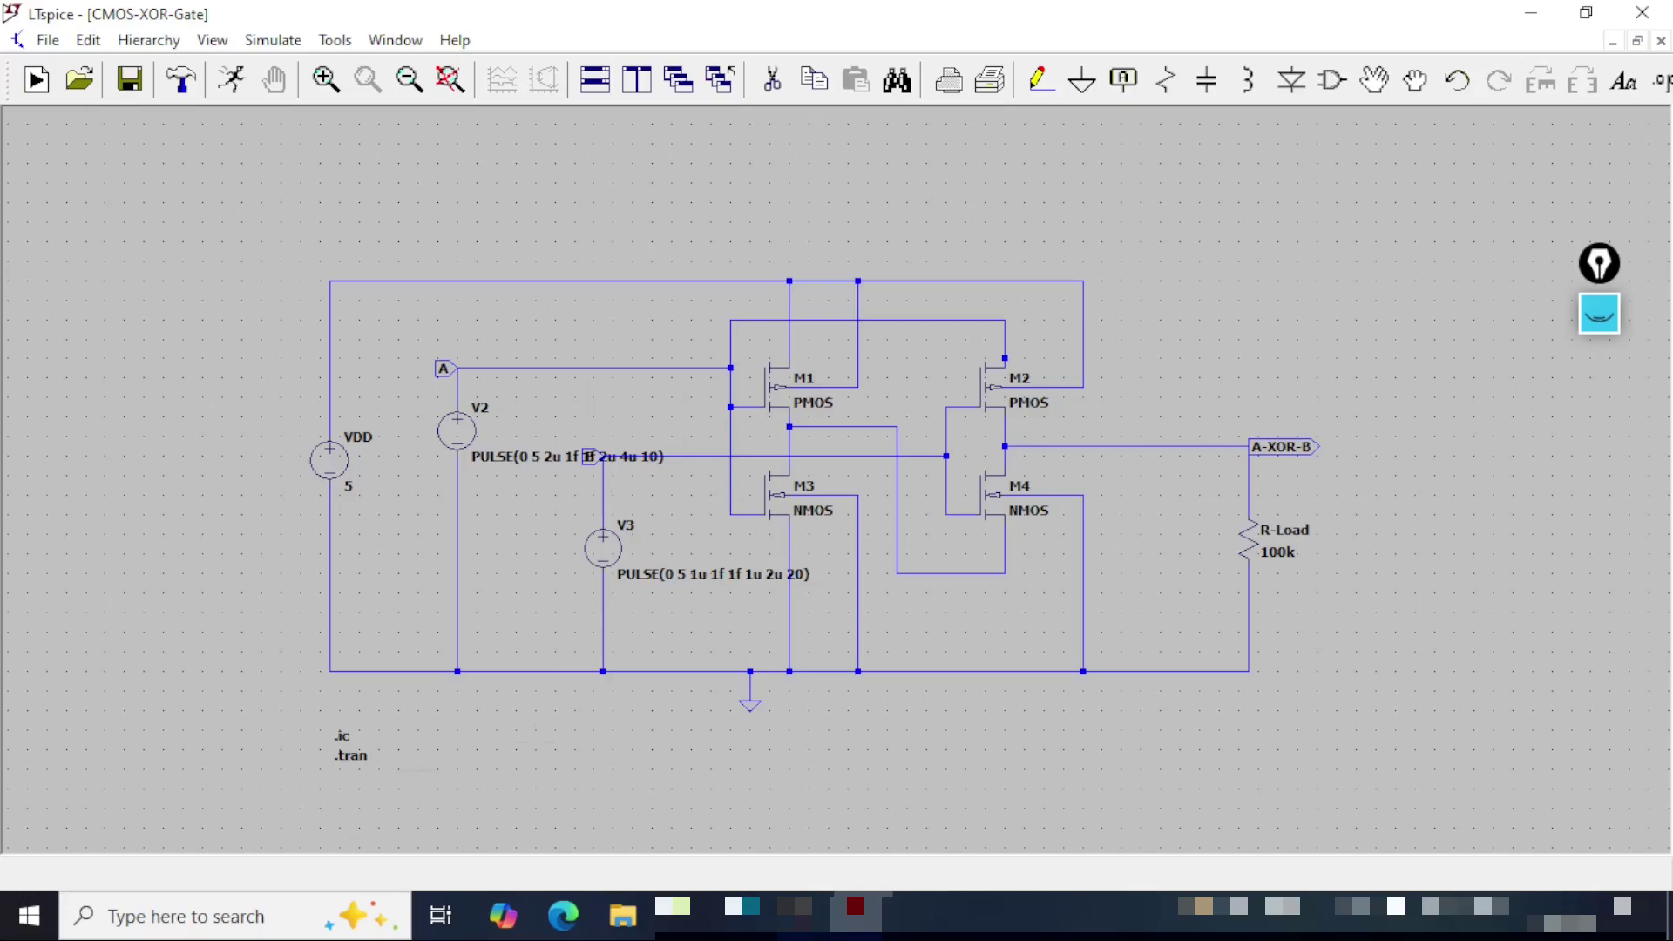
Step: Configure the .tran directive with stop time 10u, data saving from 0 and a maximum timestep of 1n
{"action": "right_click", "coordinate": [365, 755]}
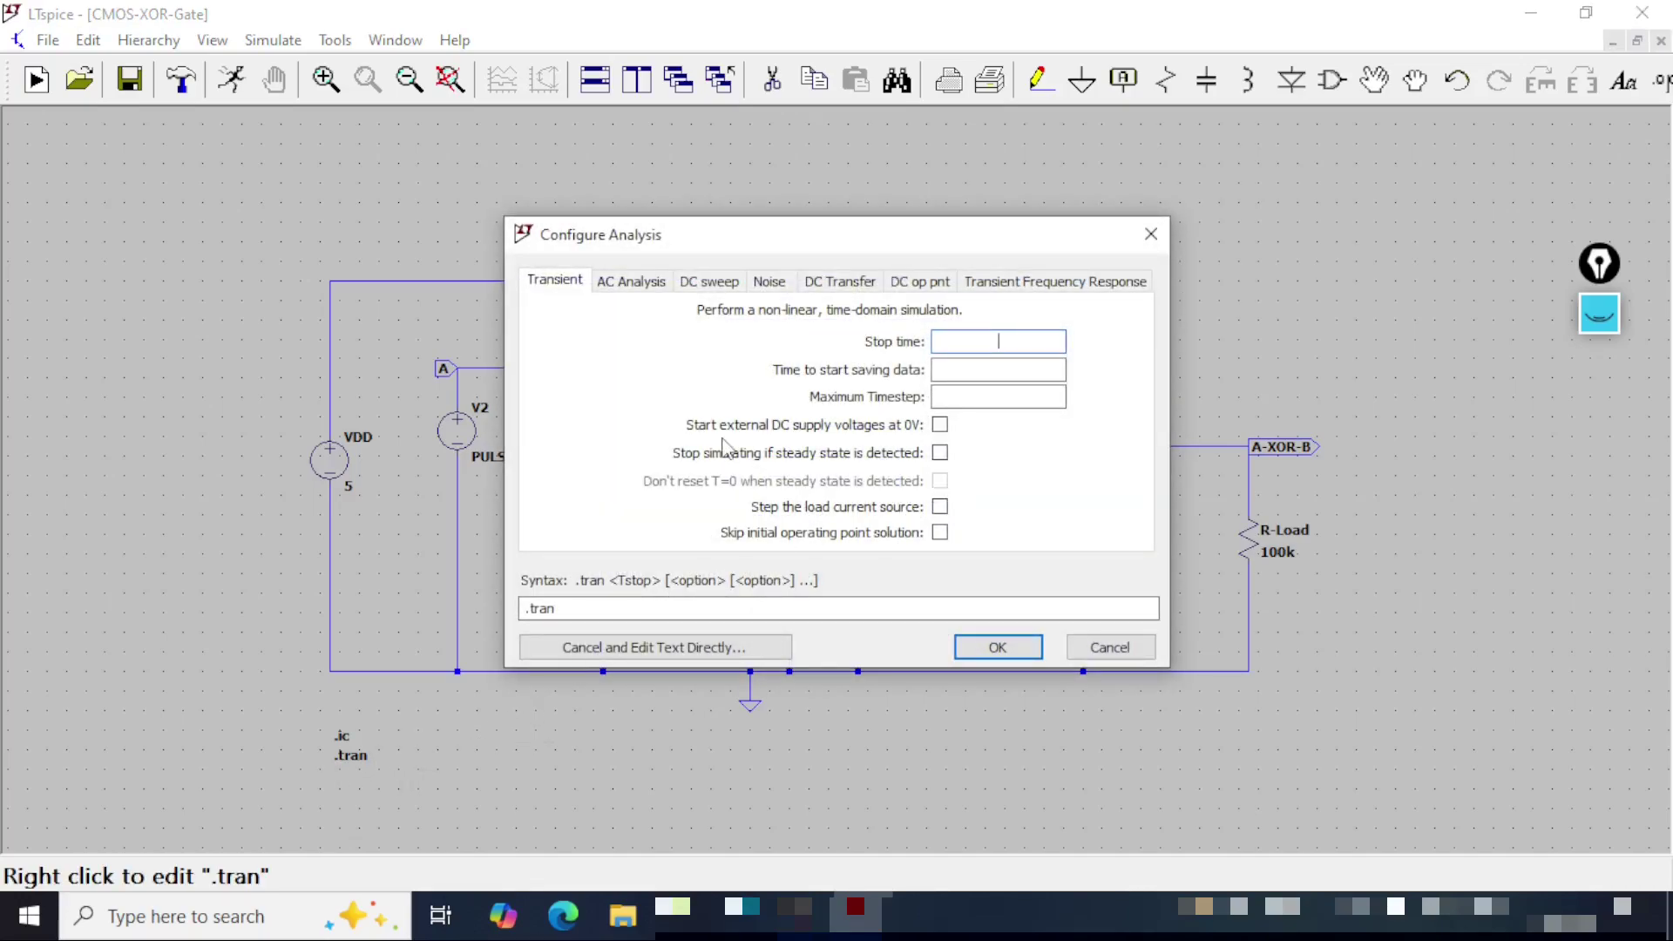
{"action": "type", "text": "10u "}
{"action": "type", "text": "0"}
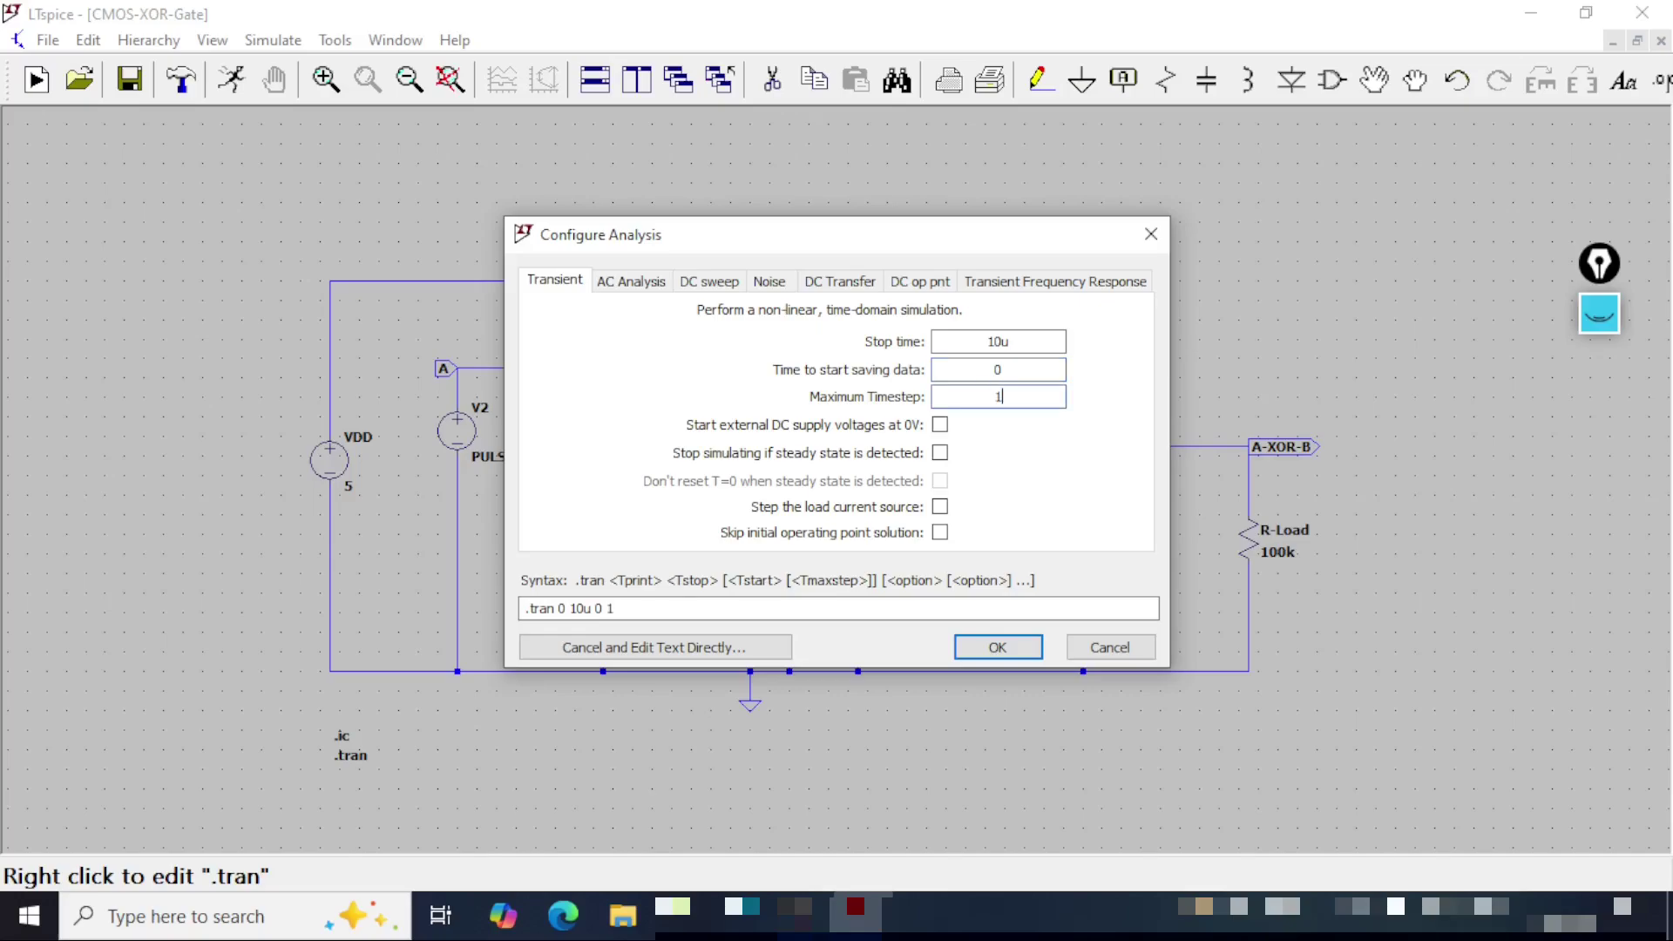
{"action": "key", "text": "ctrl+F3"}
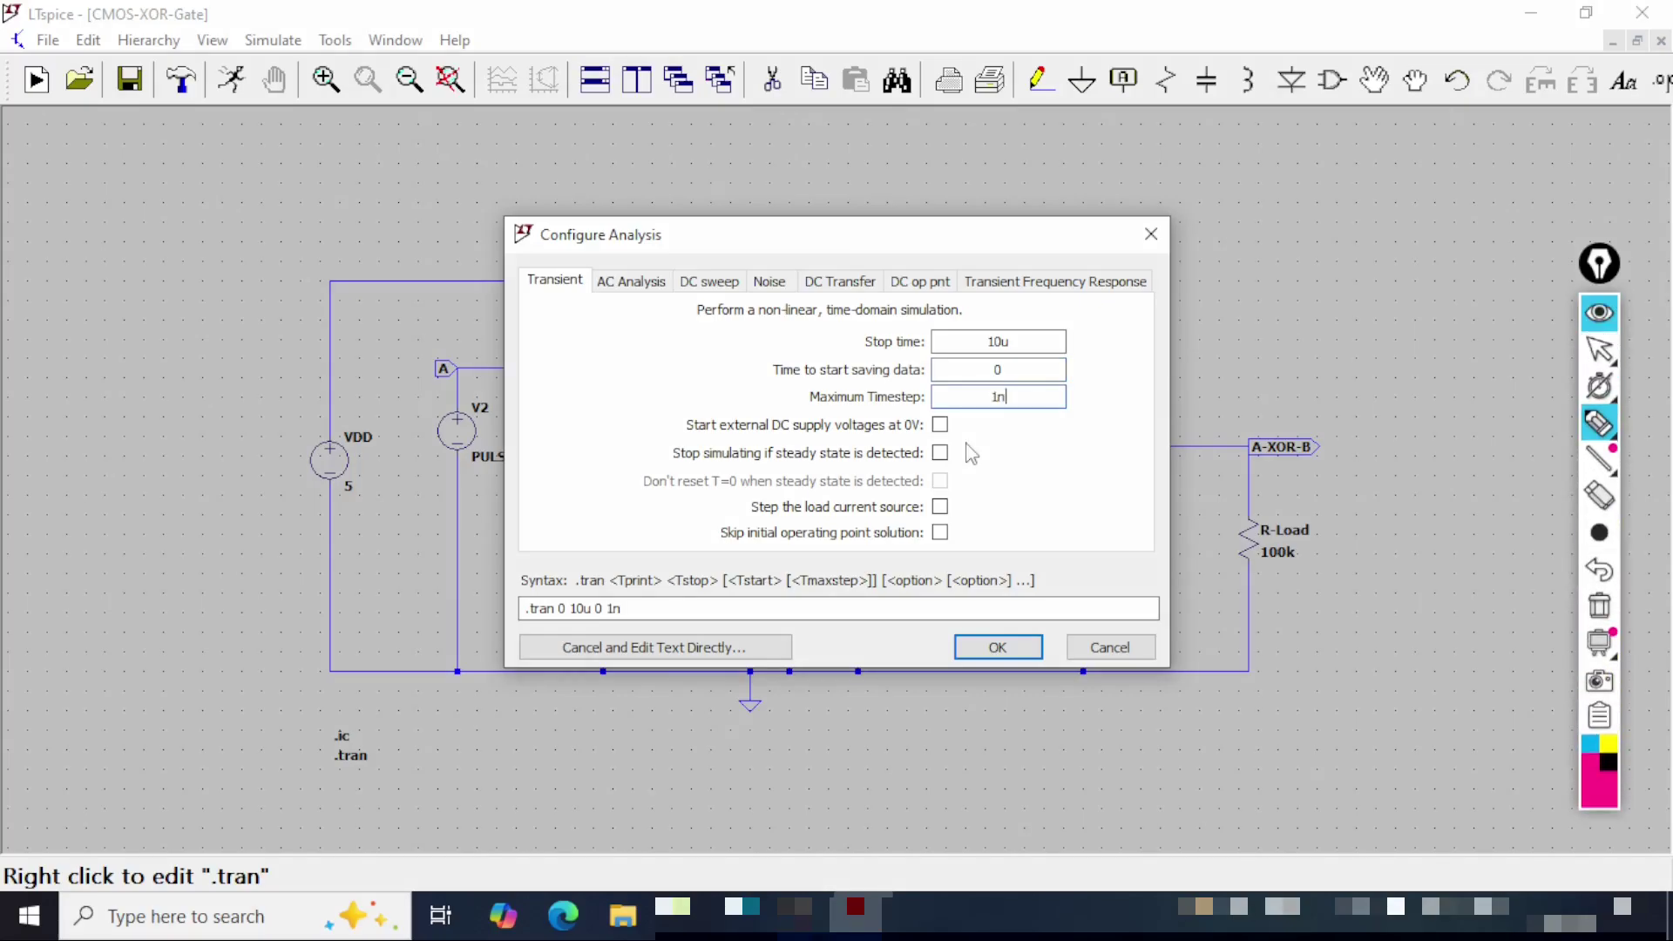
{"action": "mouse_move", "coordinate": [481, 620]}
{"action": "left_mouse_down"}
{"action": "mouse_move", "coordinate": [642, 636]}
{"action": "mouse_move", "coordinate": [665, 606]}
{"action": "mouse_move", "coordinate": [628, 571]}
{"action": "mouse_move", "coordinate": [542, 559]}
{"action": "mouse_move", "coordinate": [468, 613]}
{"action": "left_mouse_up"}
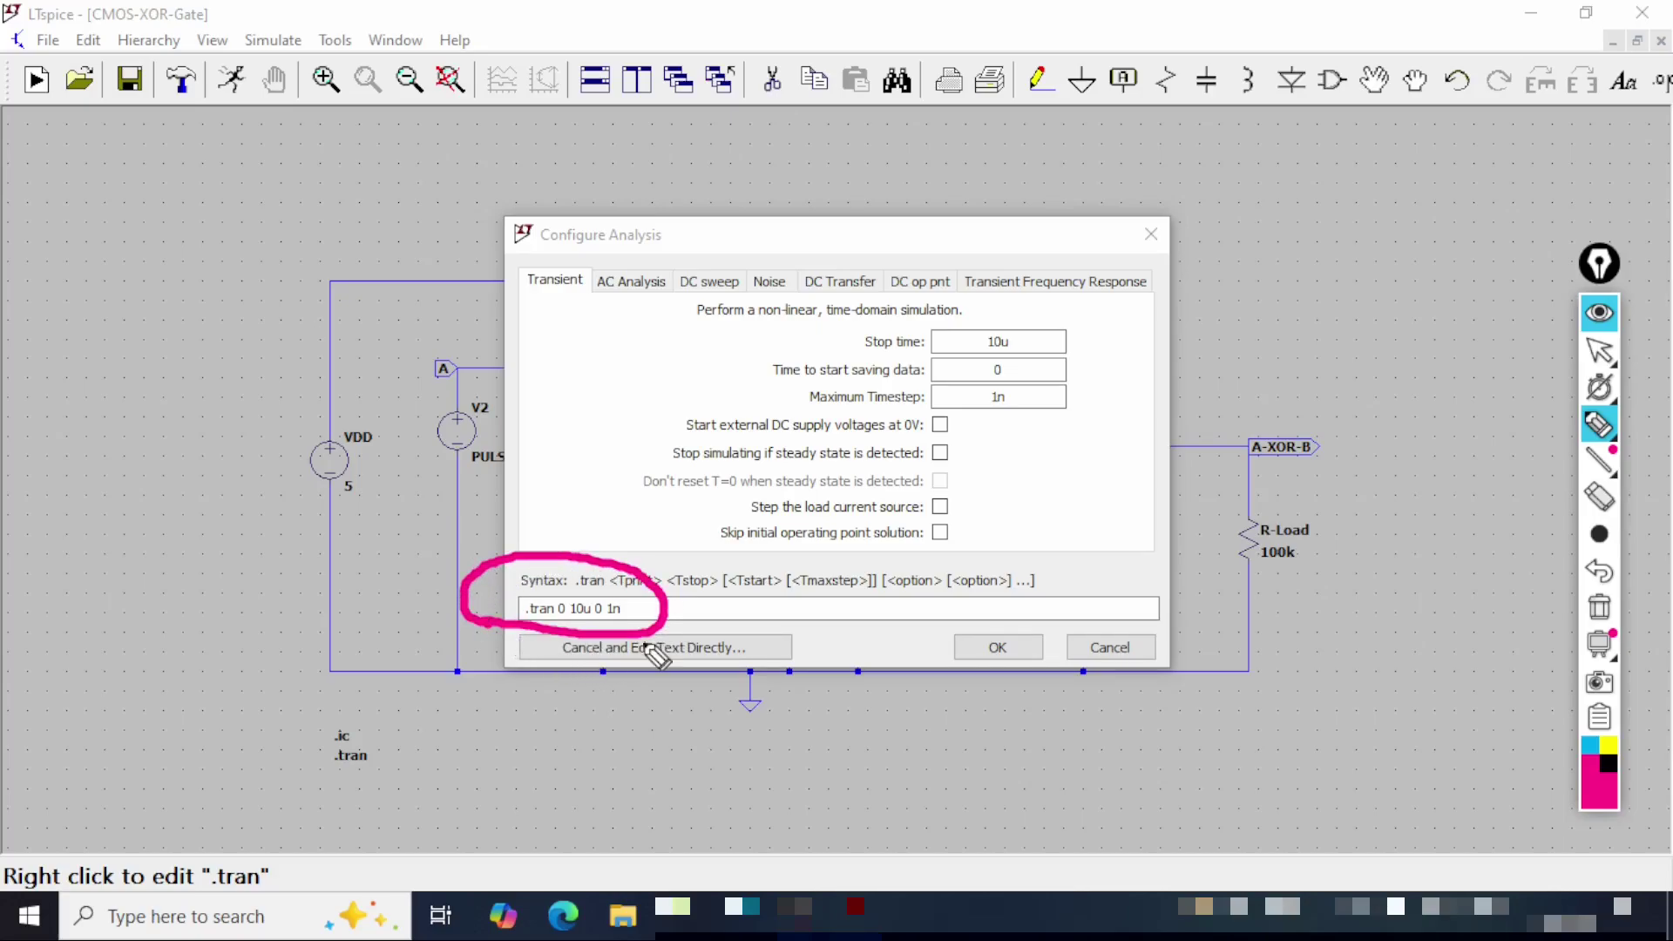
{"action": "left_click_drag", "start_coordinate": [642, 610], "coordinate": [826, 562]}
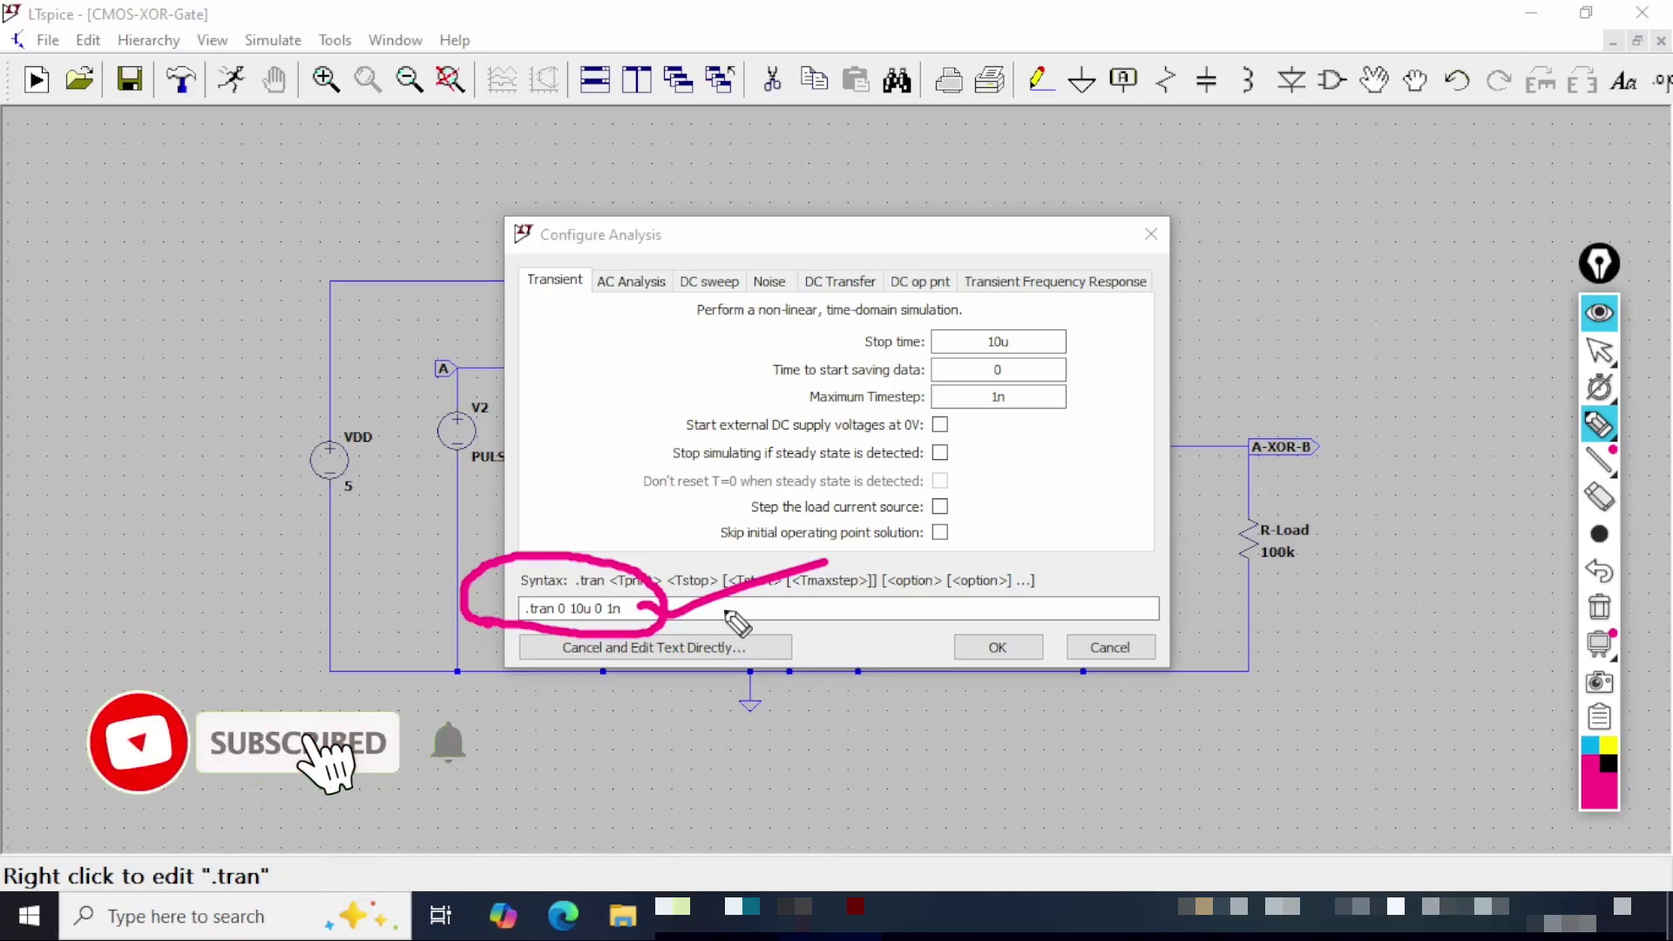
{"action": "key", "text": "Escape"}
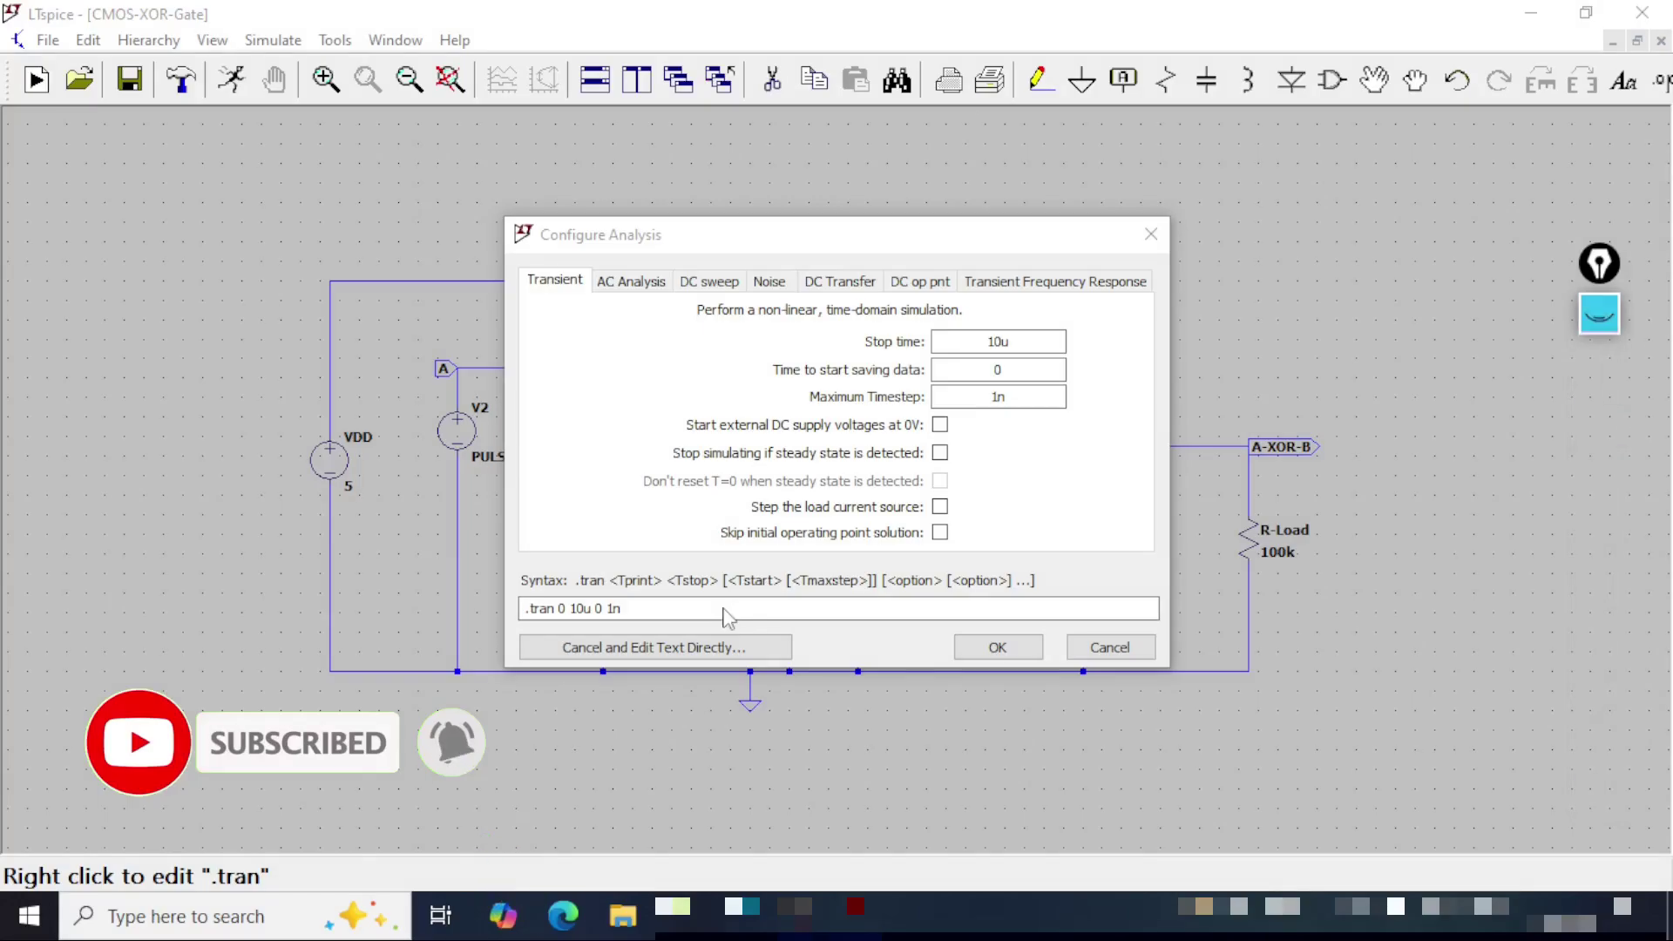
{"action": "left_click", "coordinate": [998, 647]}
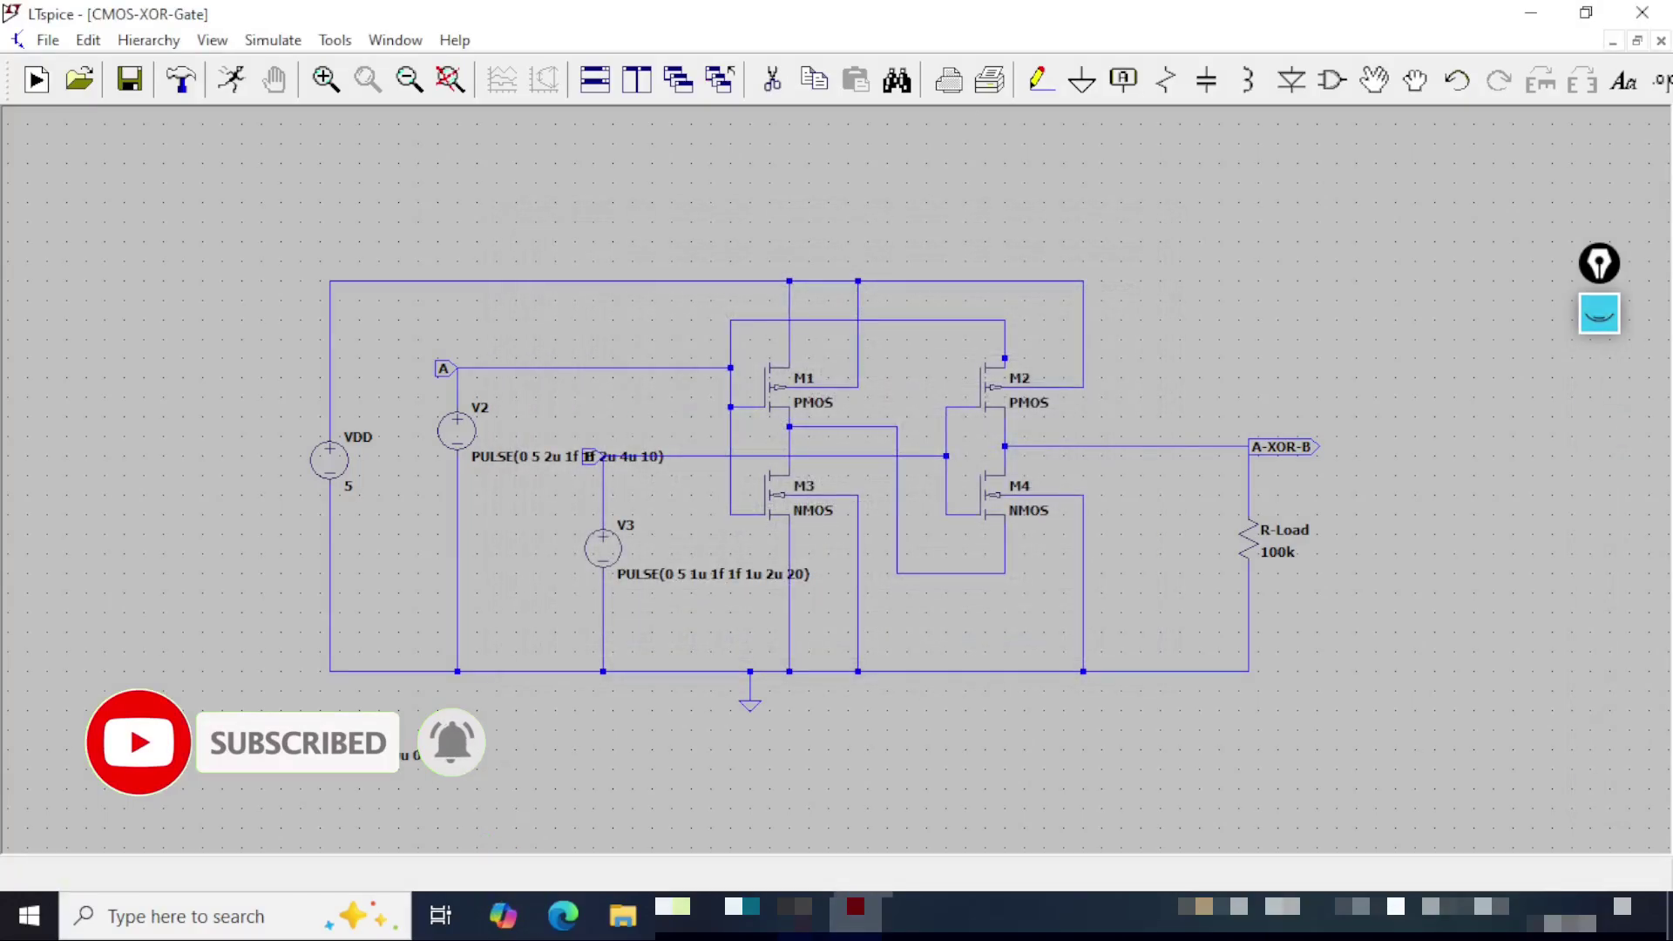
Step: Run the transient simulation of the XOR gate and fit the whole schematic in its window
{"action": "left_click", "coordinate": [233, 83]}
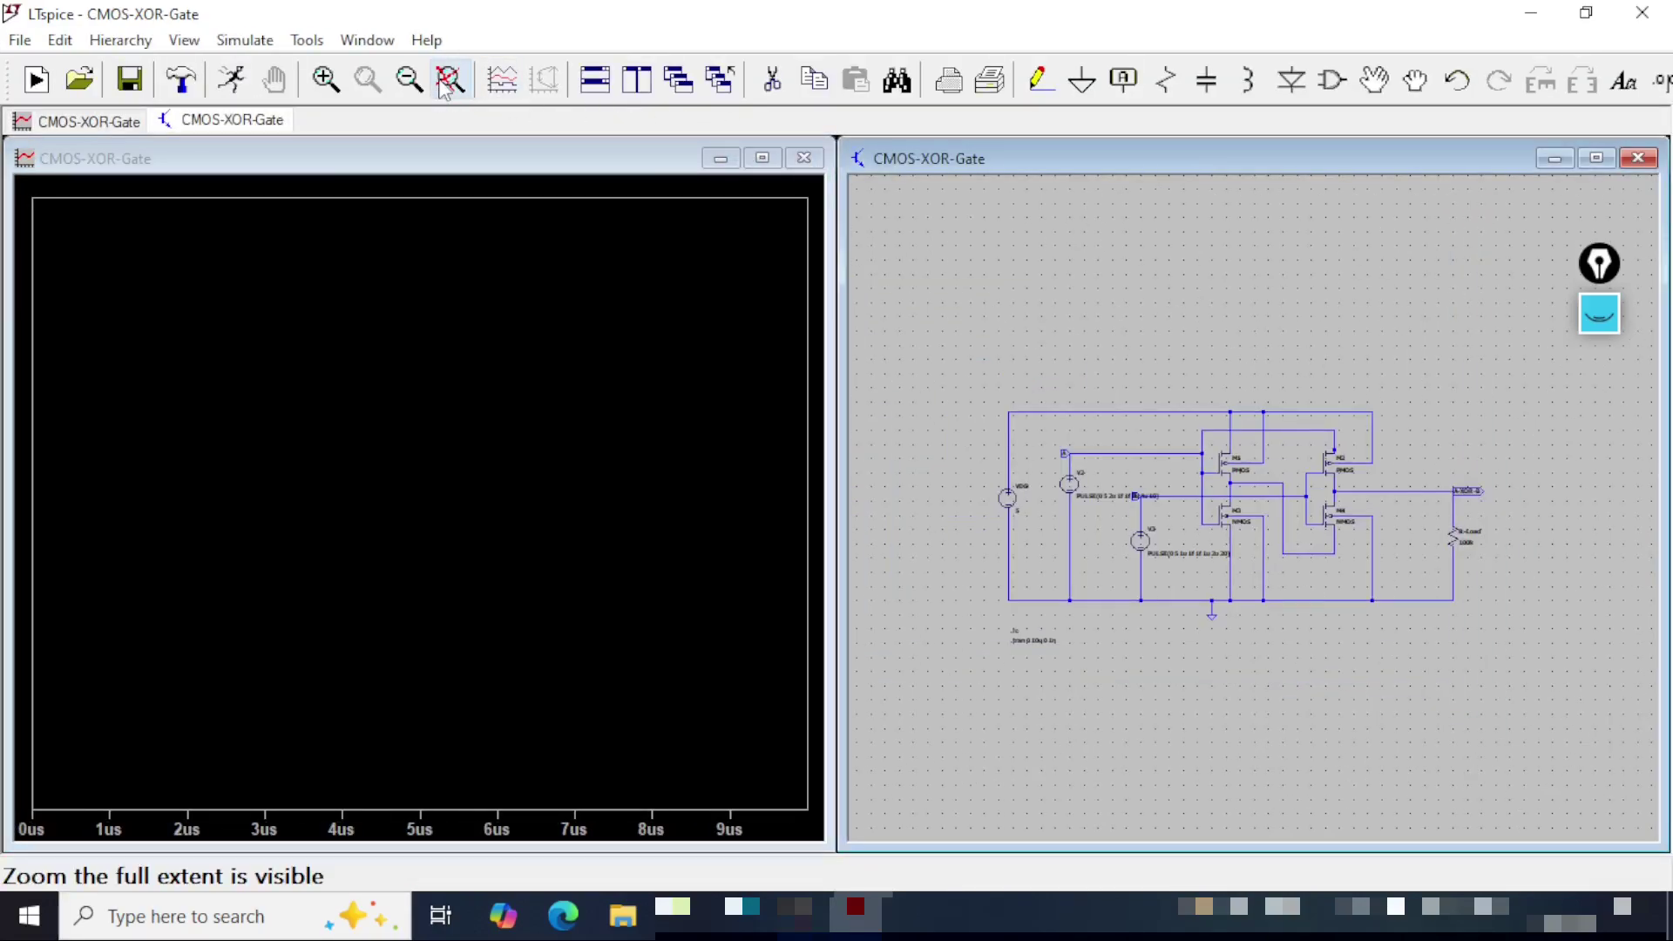
{"action": "left_click", "coordinate": [448, 81]}
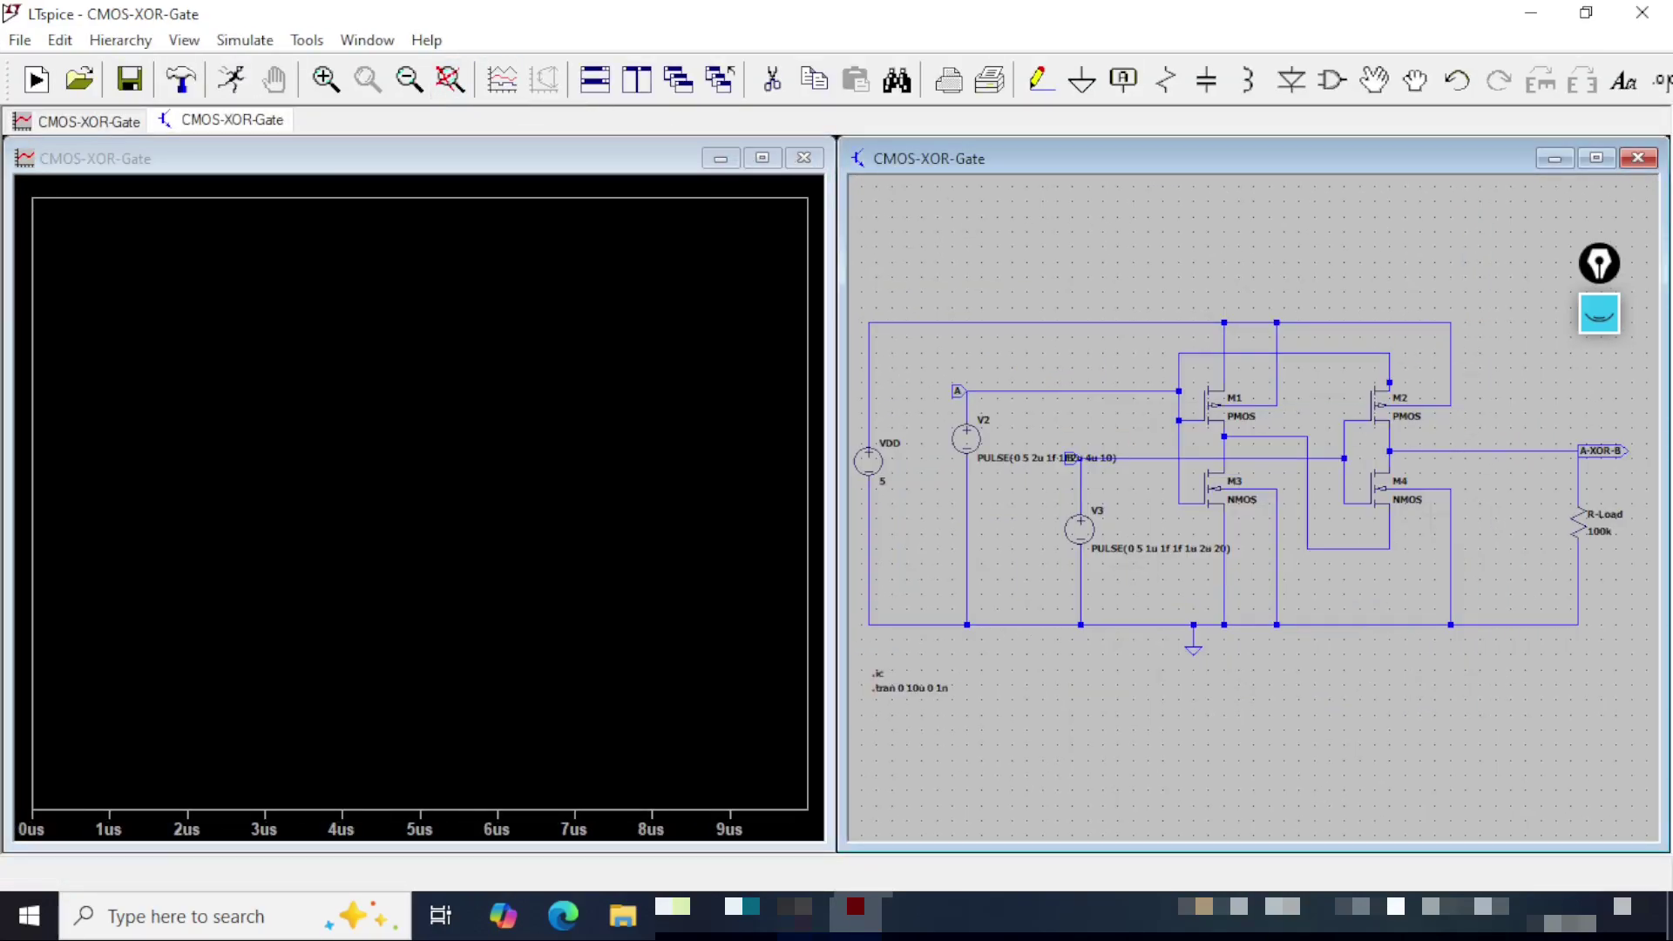
Step: Plot the voltage of input node A in the waveform window
{"action": "left_click", "coordinate": [344, 158]}
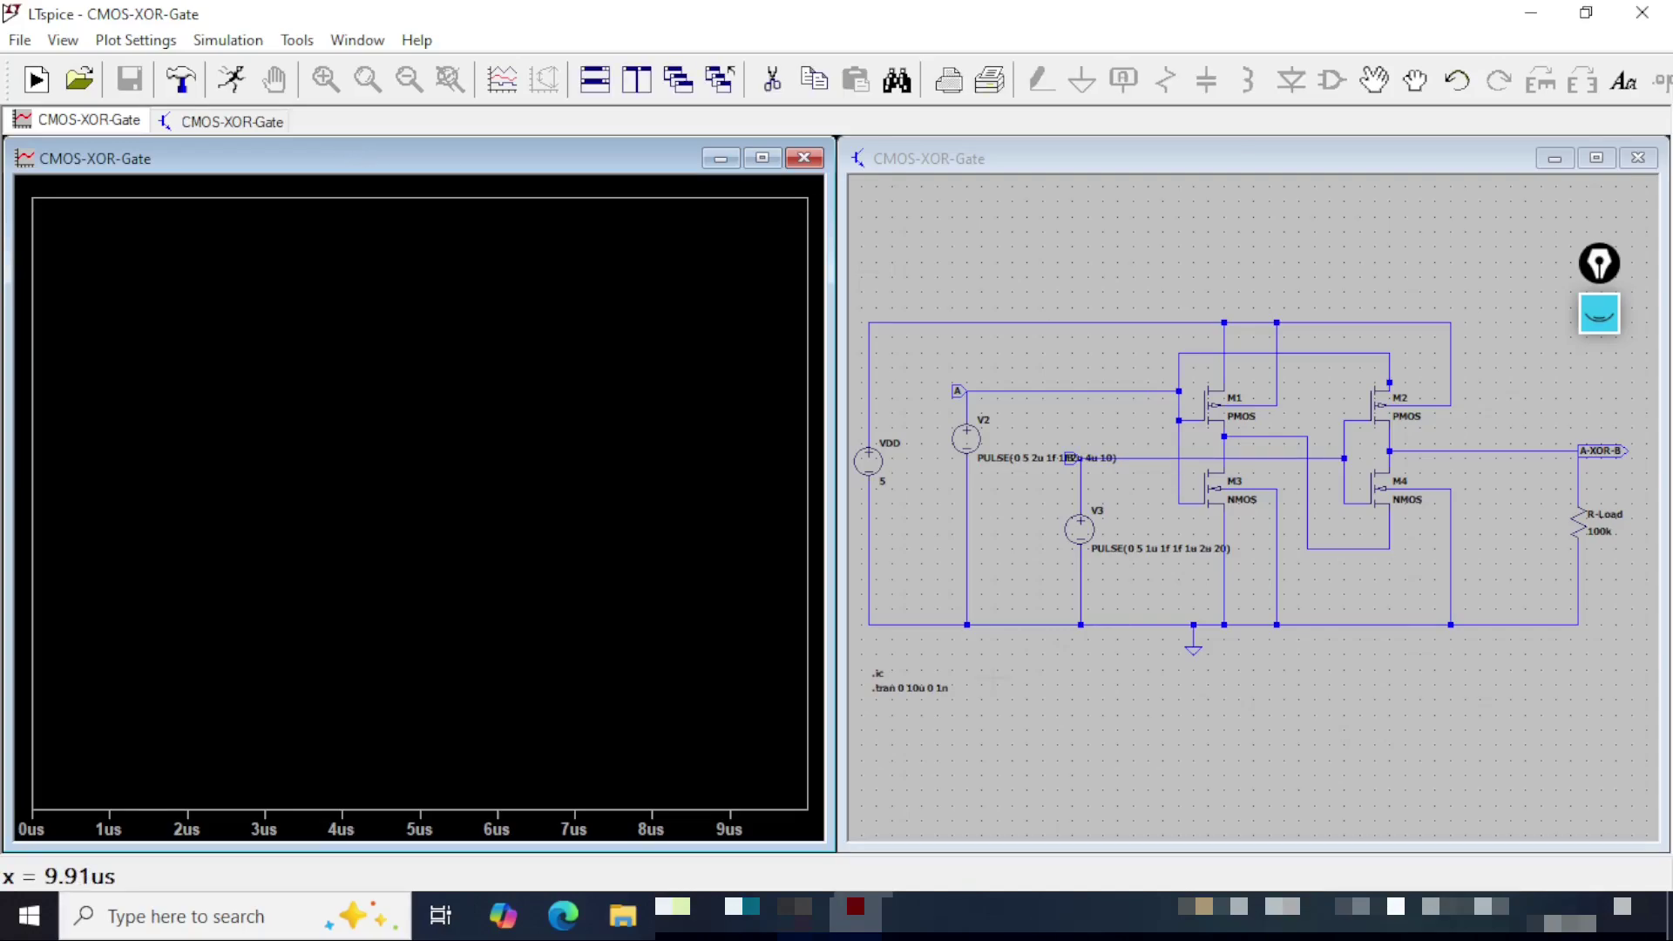
{"action": "left_click", "coordinate": [974, 165]}
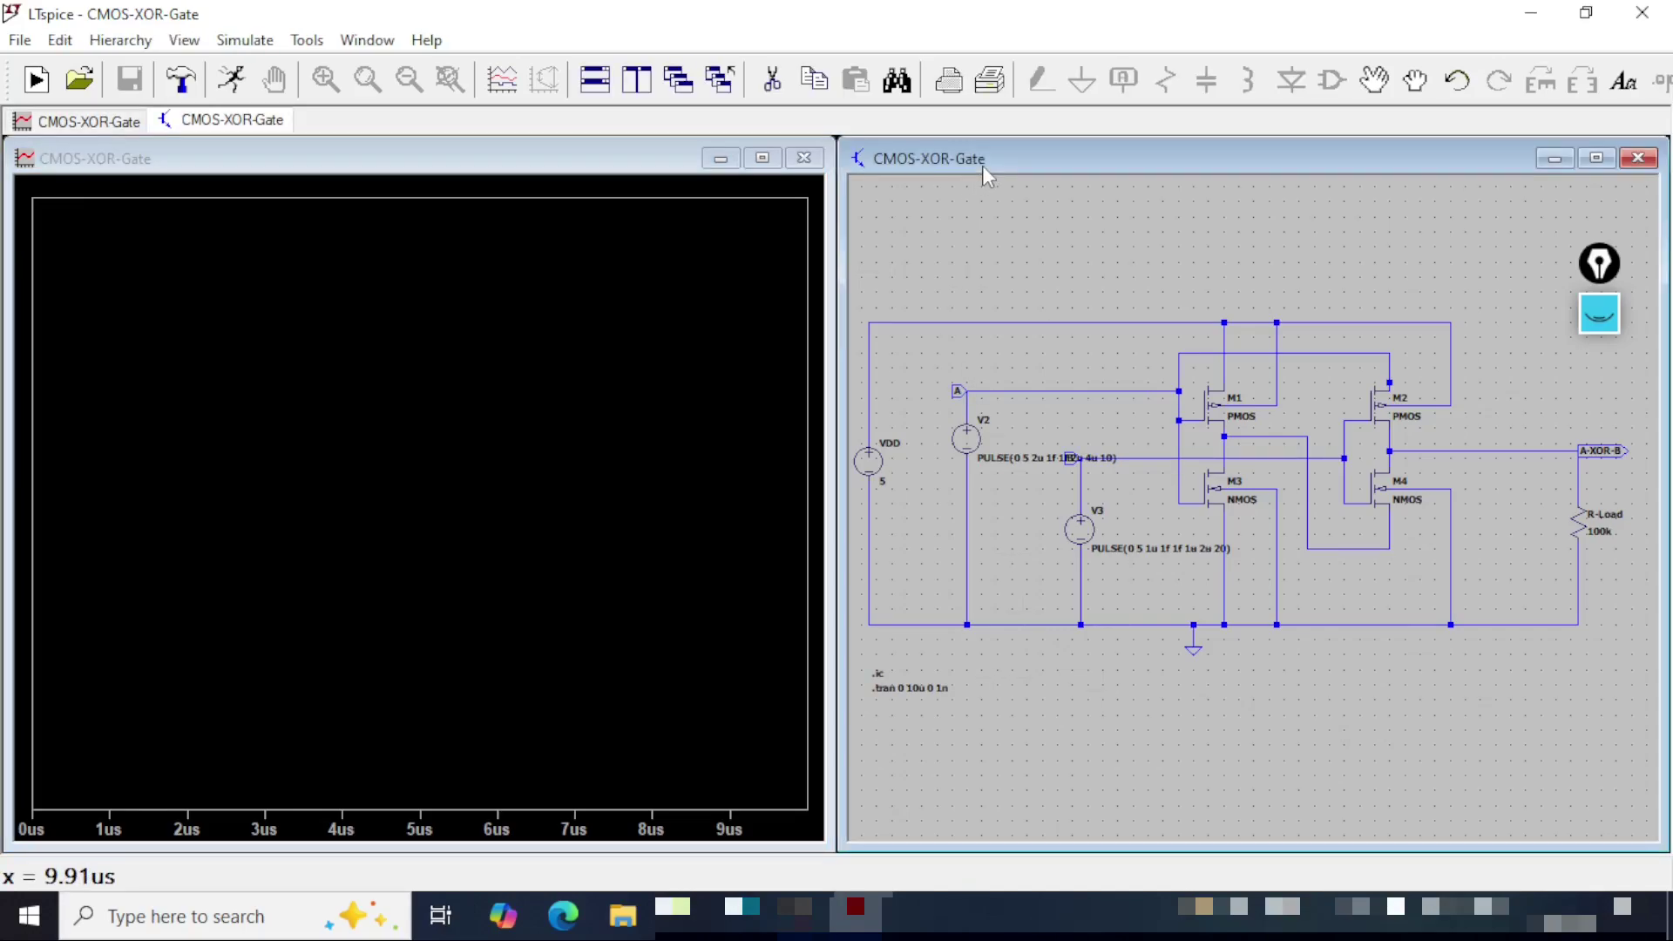
{"action": "left_click", "coordinate": [958, 390]}
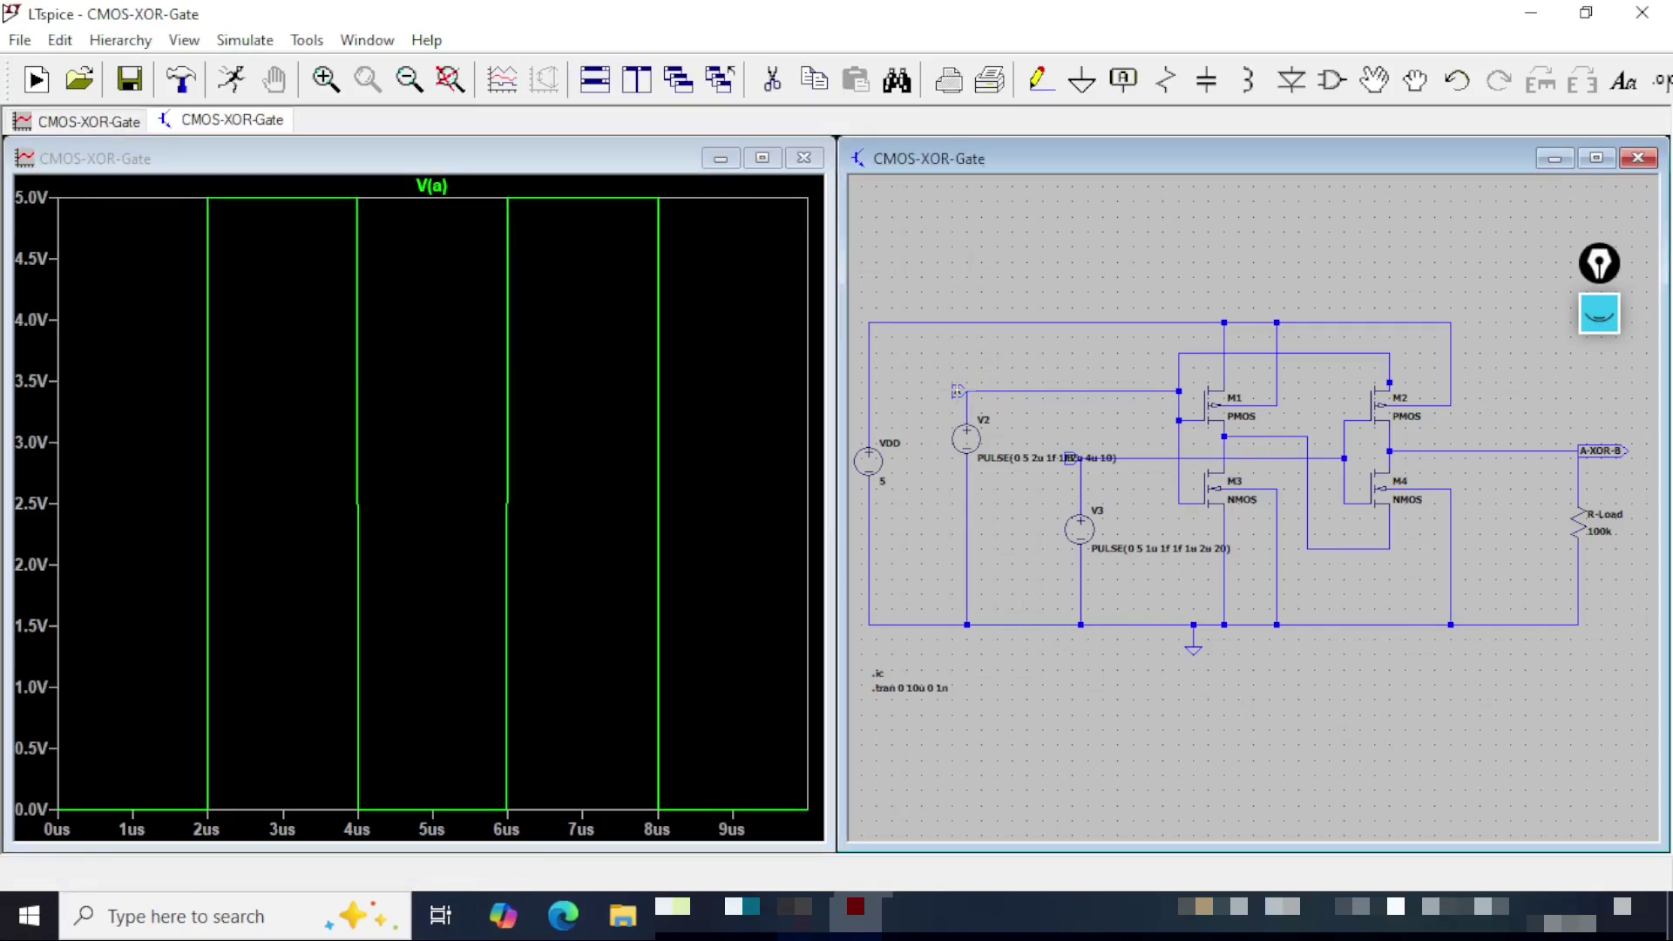
Step: Add a second plot pane to the waveform window and plot the voltage of input node B in it
{"action": "left_click", "coordinate": [523, 168]}
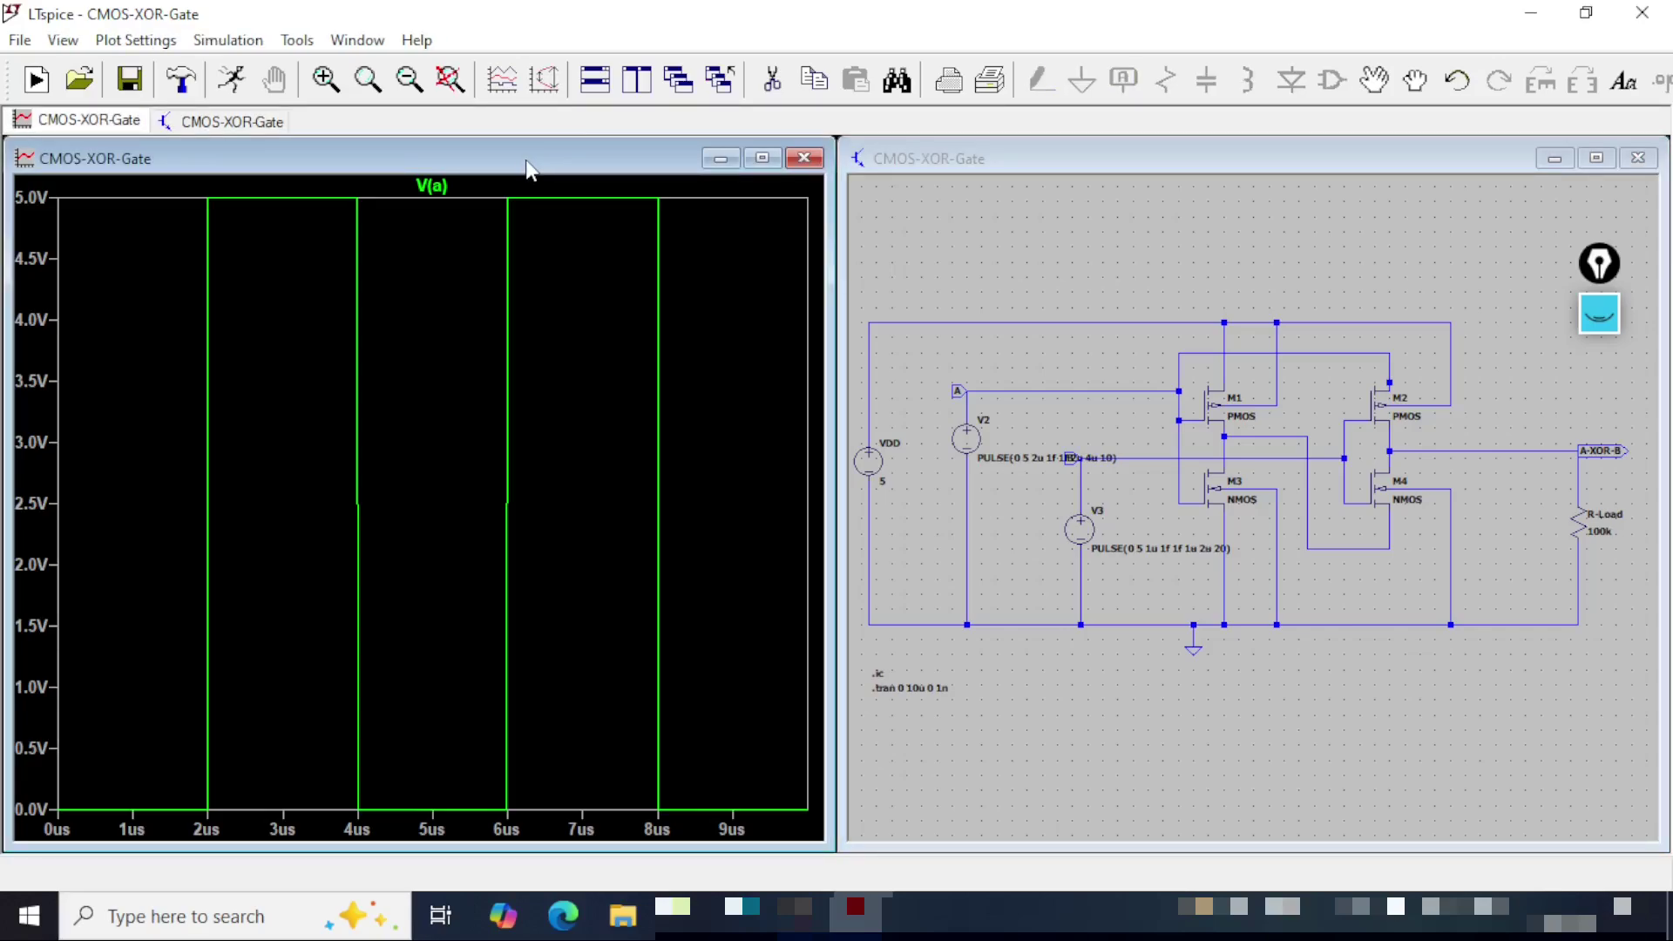
{"action": "key", "text": "alt+p"}
{"action": "key", "text": "a"}
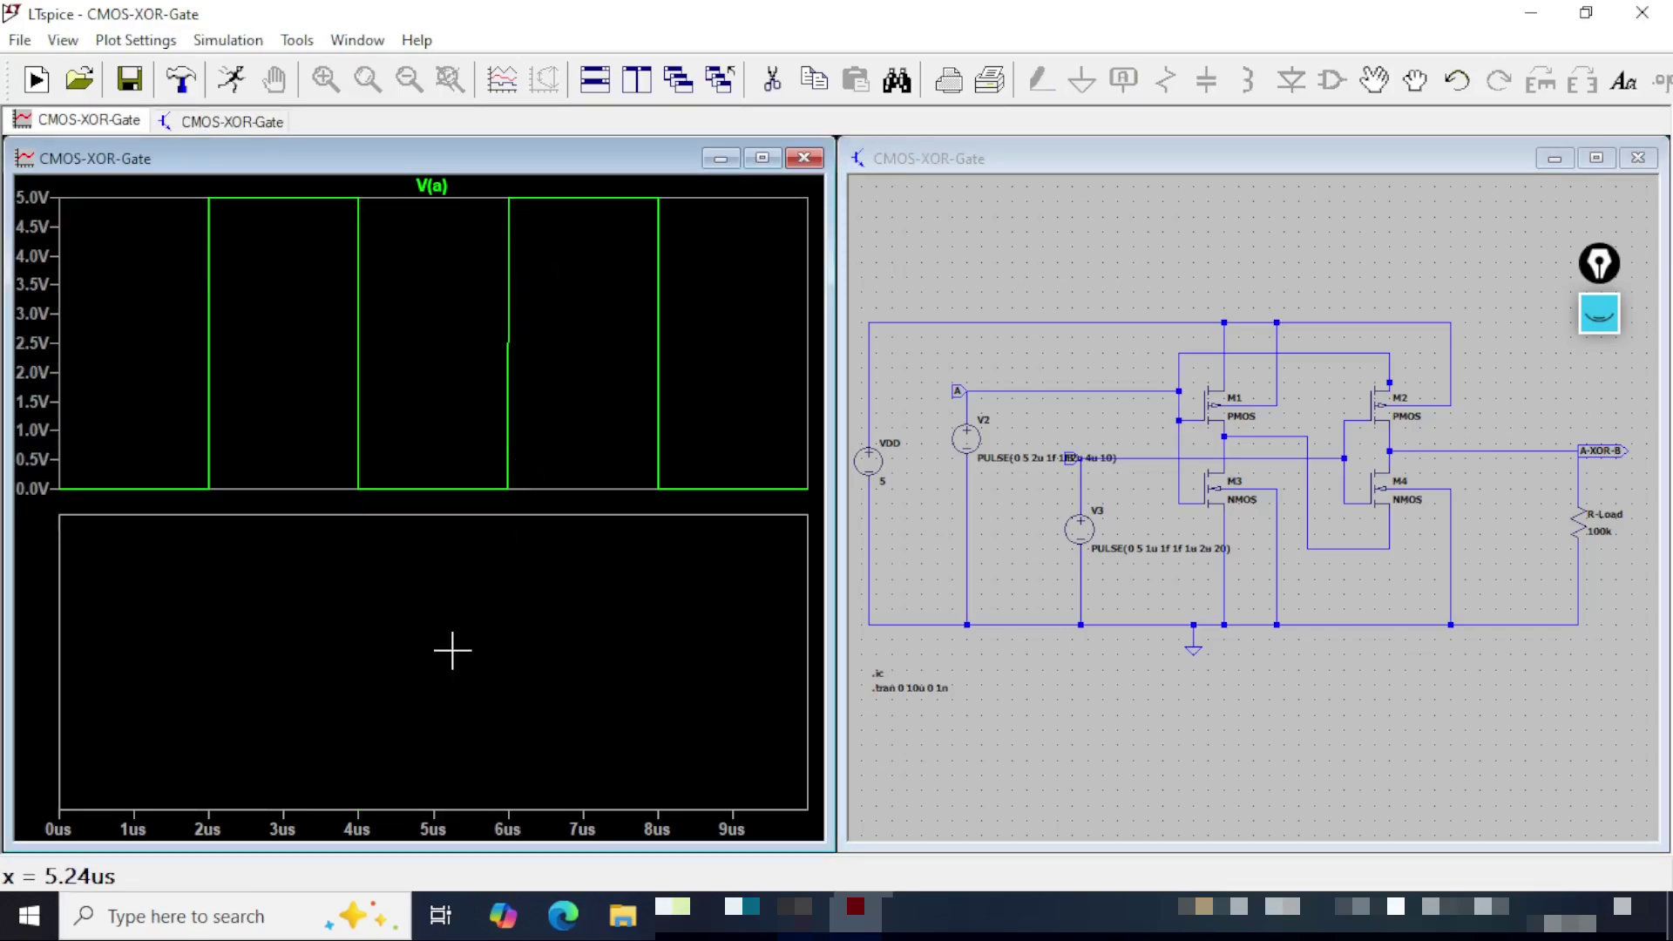
{"action": "left_click", "coordinate": [1164, 164]}
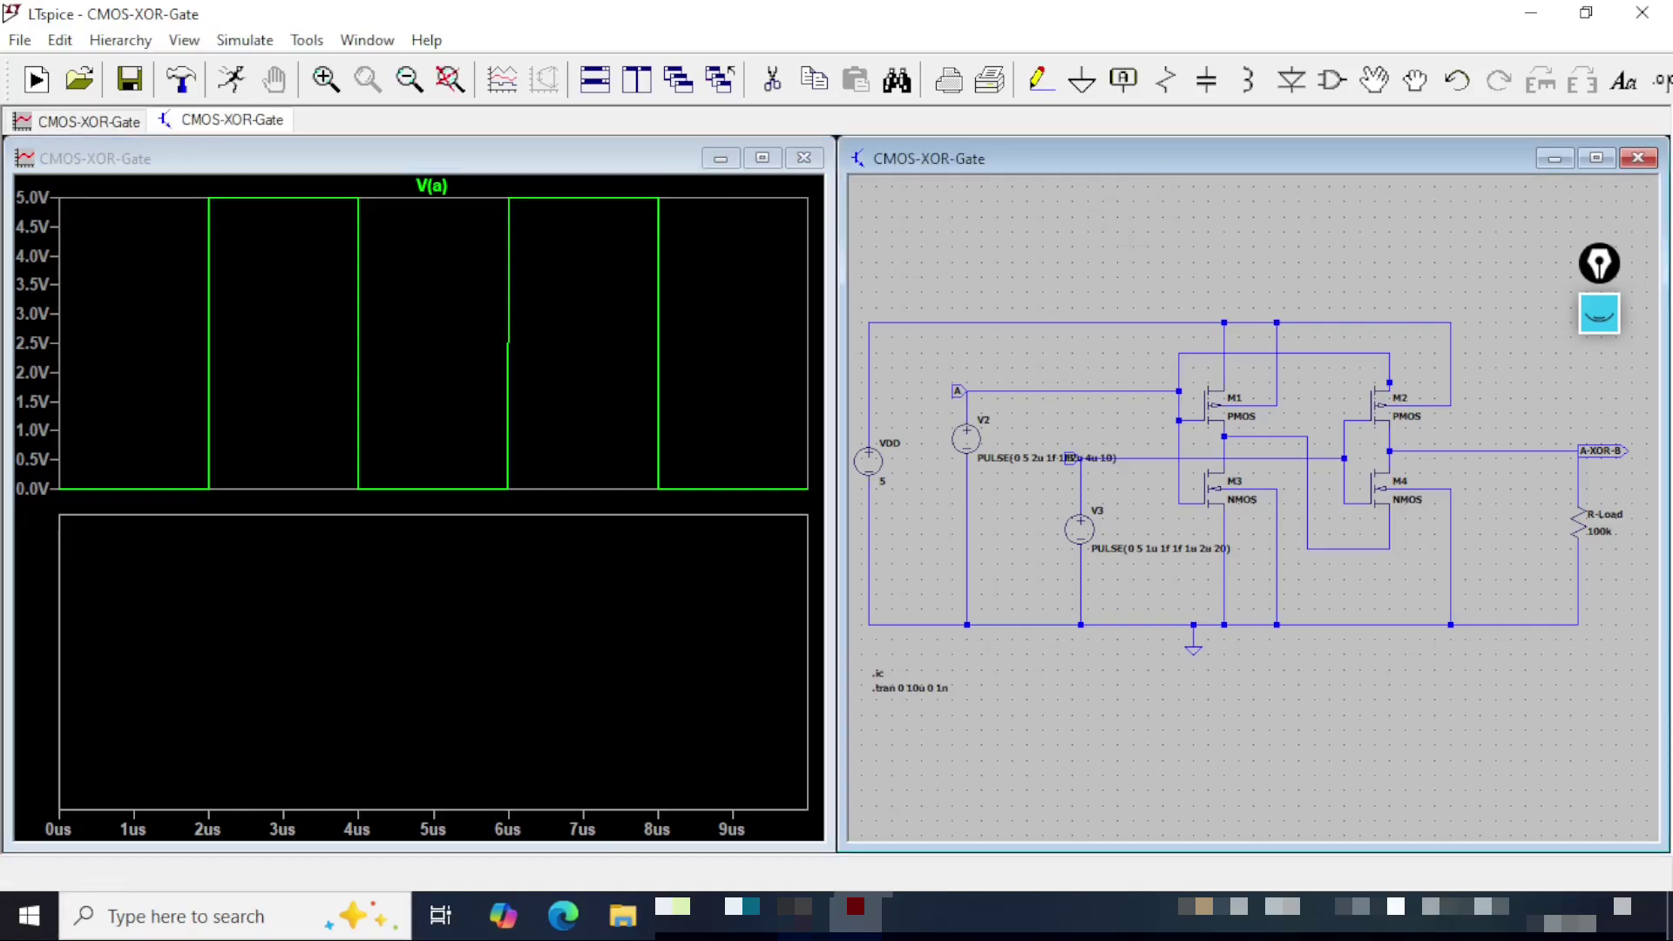
{"action": "left_click", "coordinate": [1071, 452]}
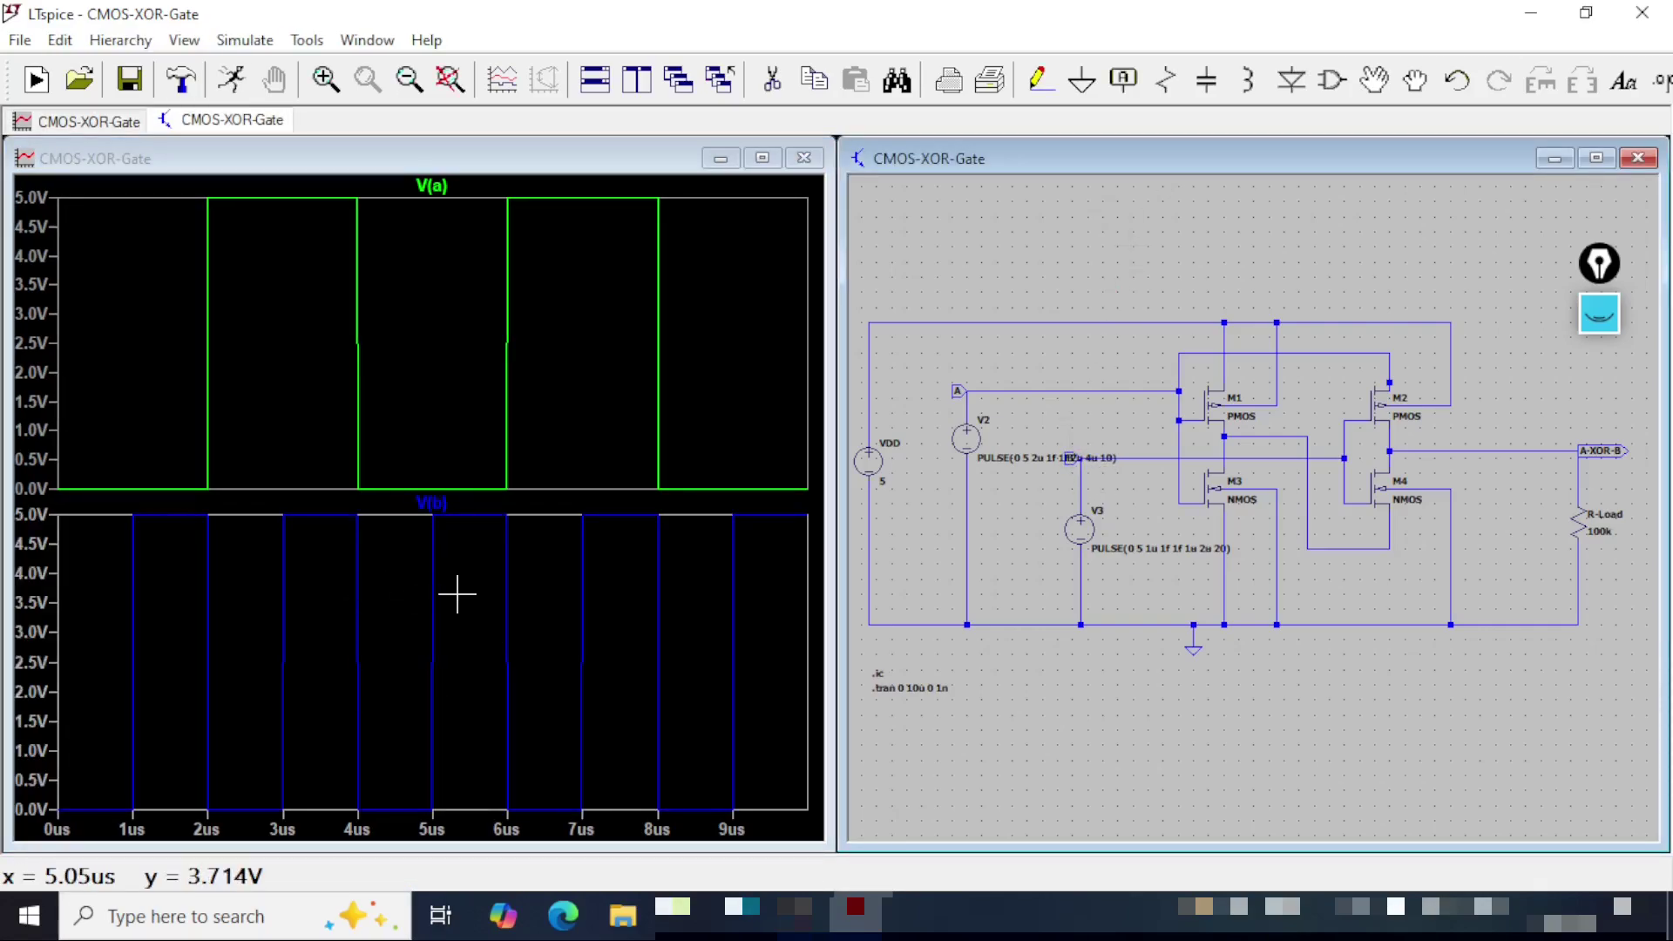
Step: Add a third plot pane and plot the voltage of output node A-XOR-B in it
{"action": "left_click", "coordinate": [436, 161]}
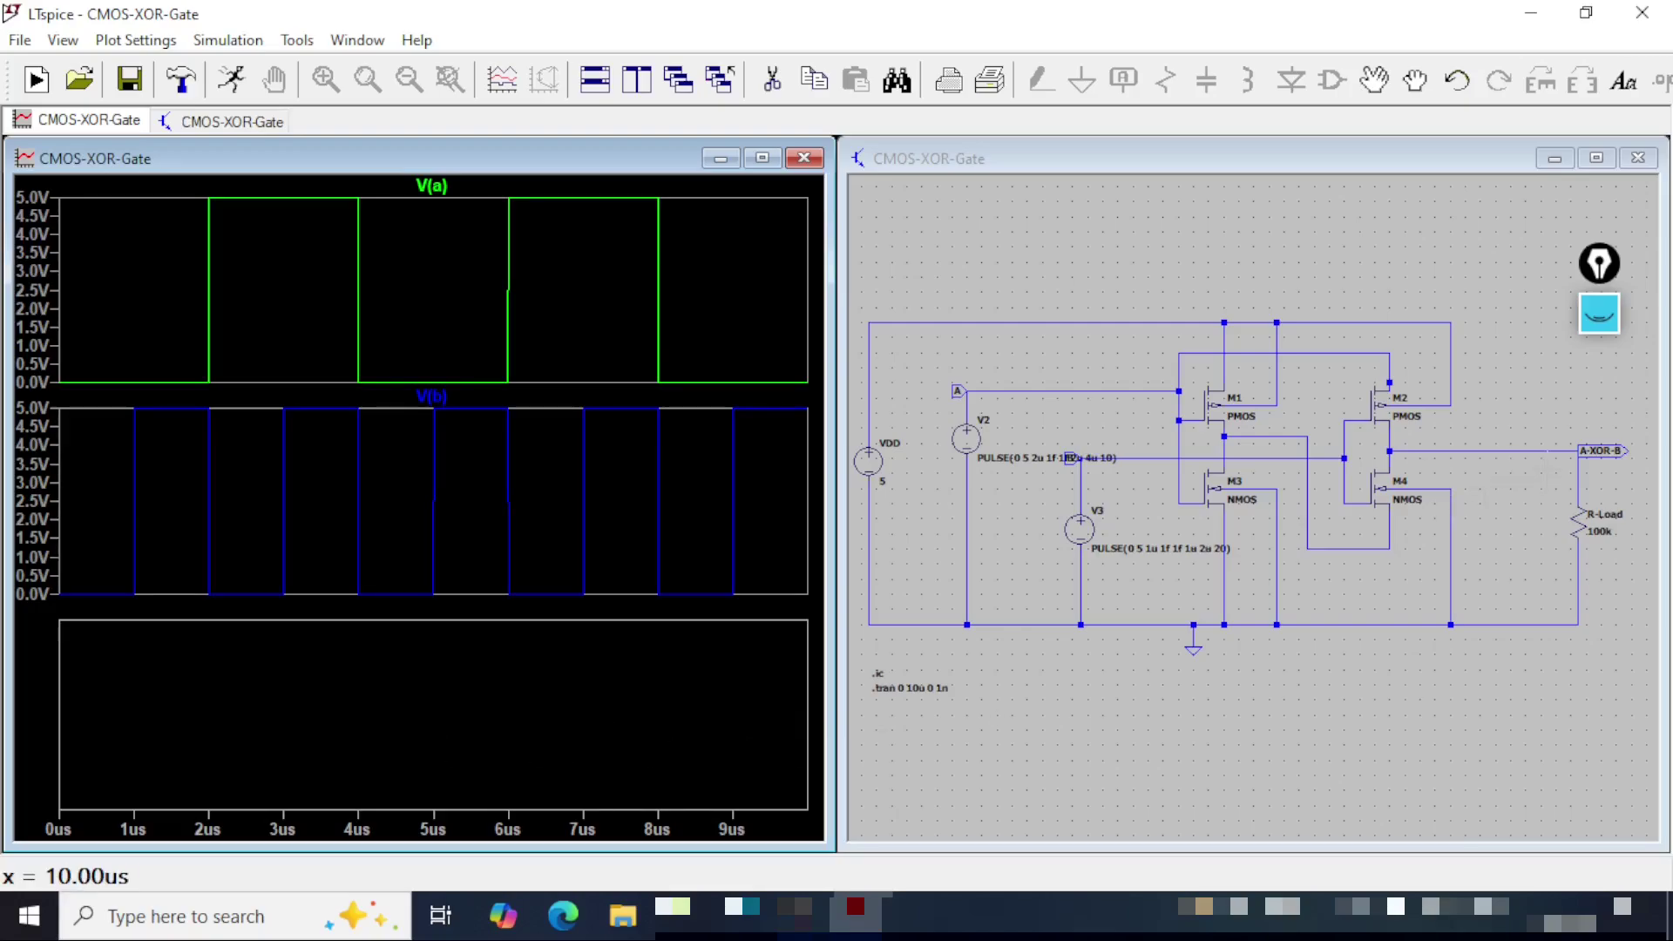
{"action": "left_click", "coordinate": [1490, 164]}
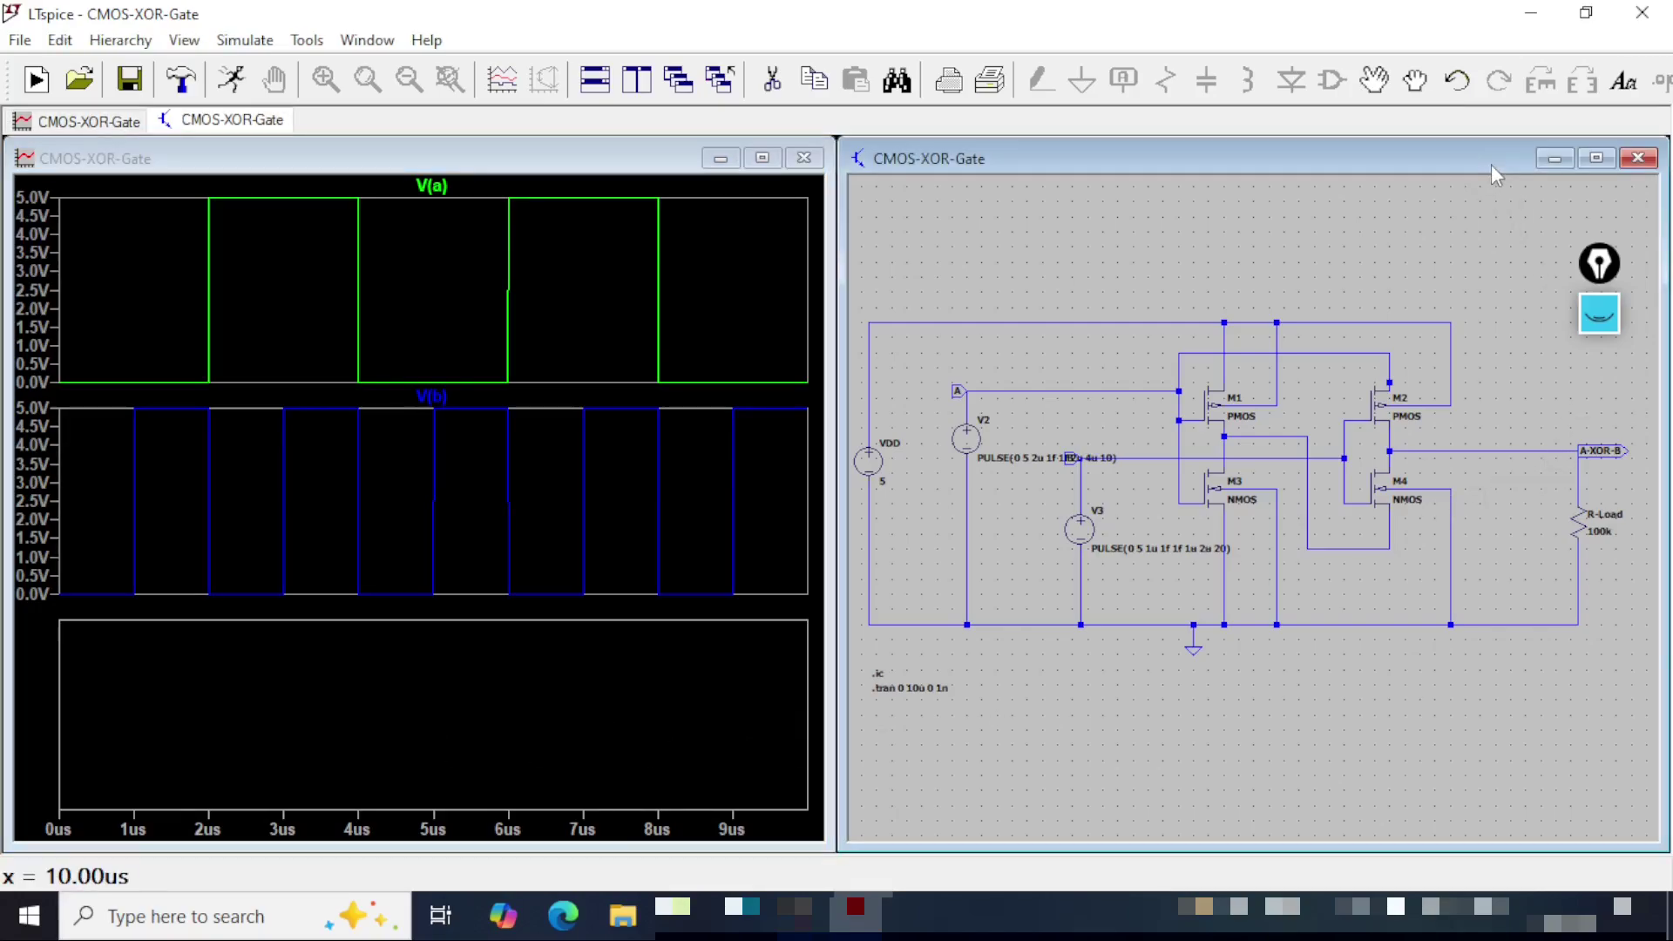
{"action": "left_click", "coordinate": [1615, 441]}
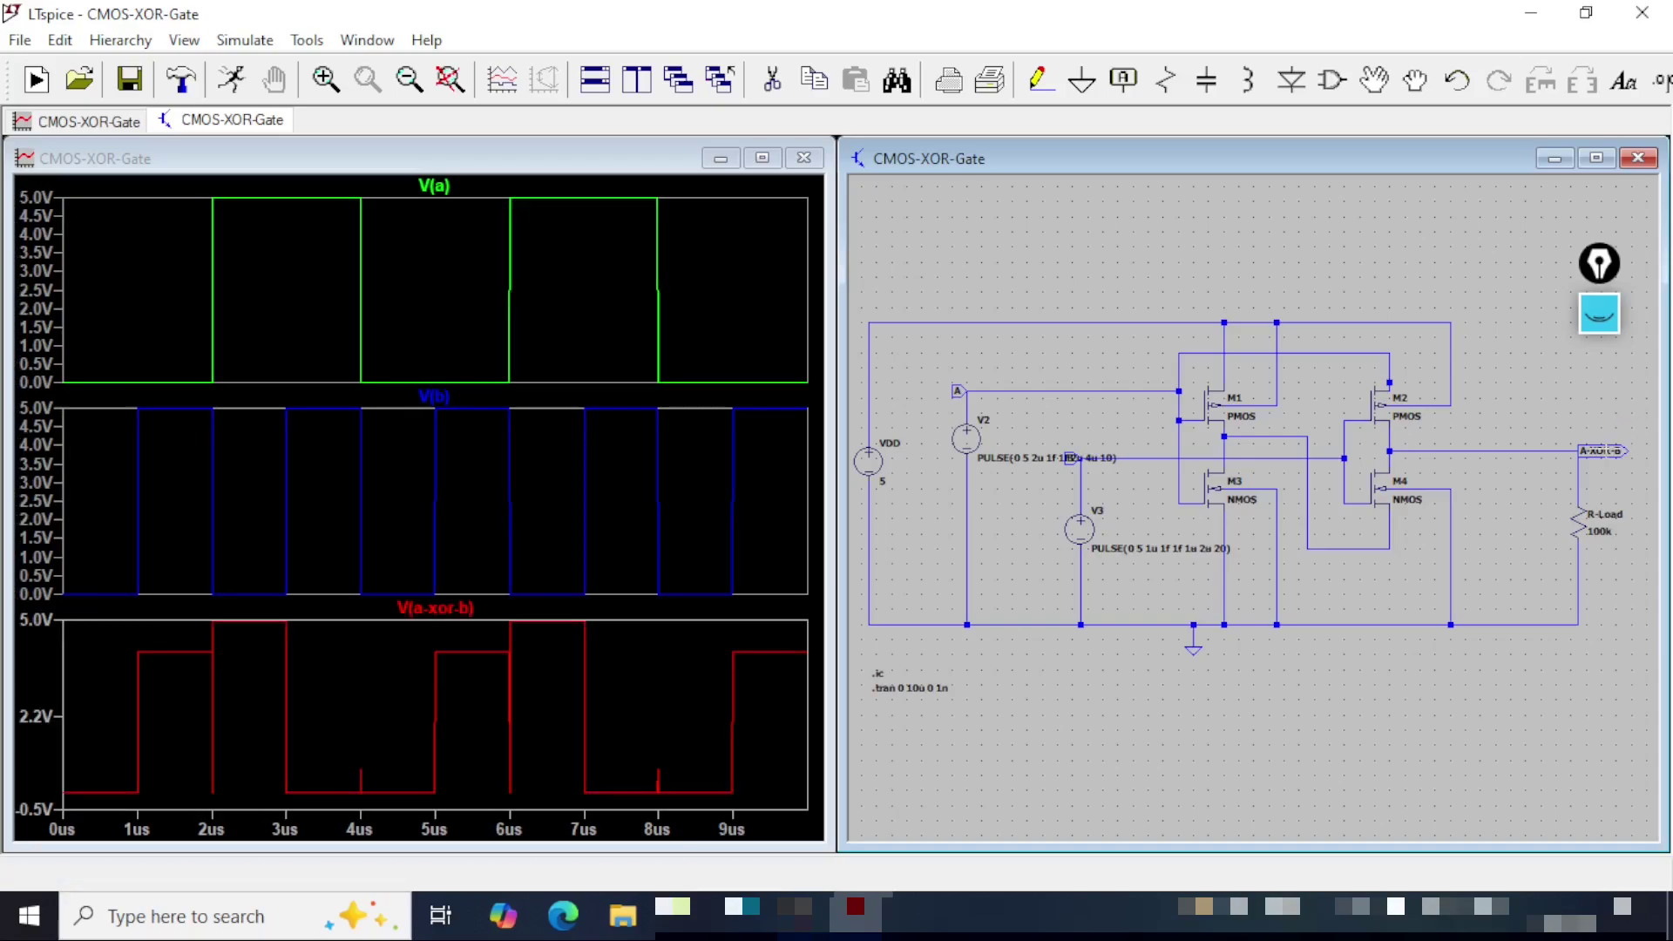
Step: Set the bottom limit of the V(a-xor-b) pane's vertical axis to 0
{"action": "right_click", "coordinate": [34, 716]}
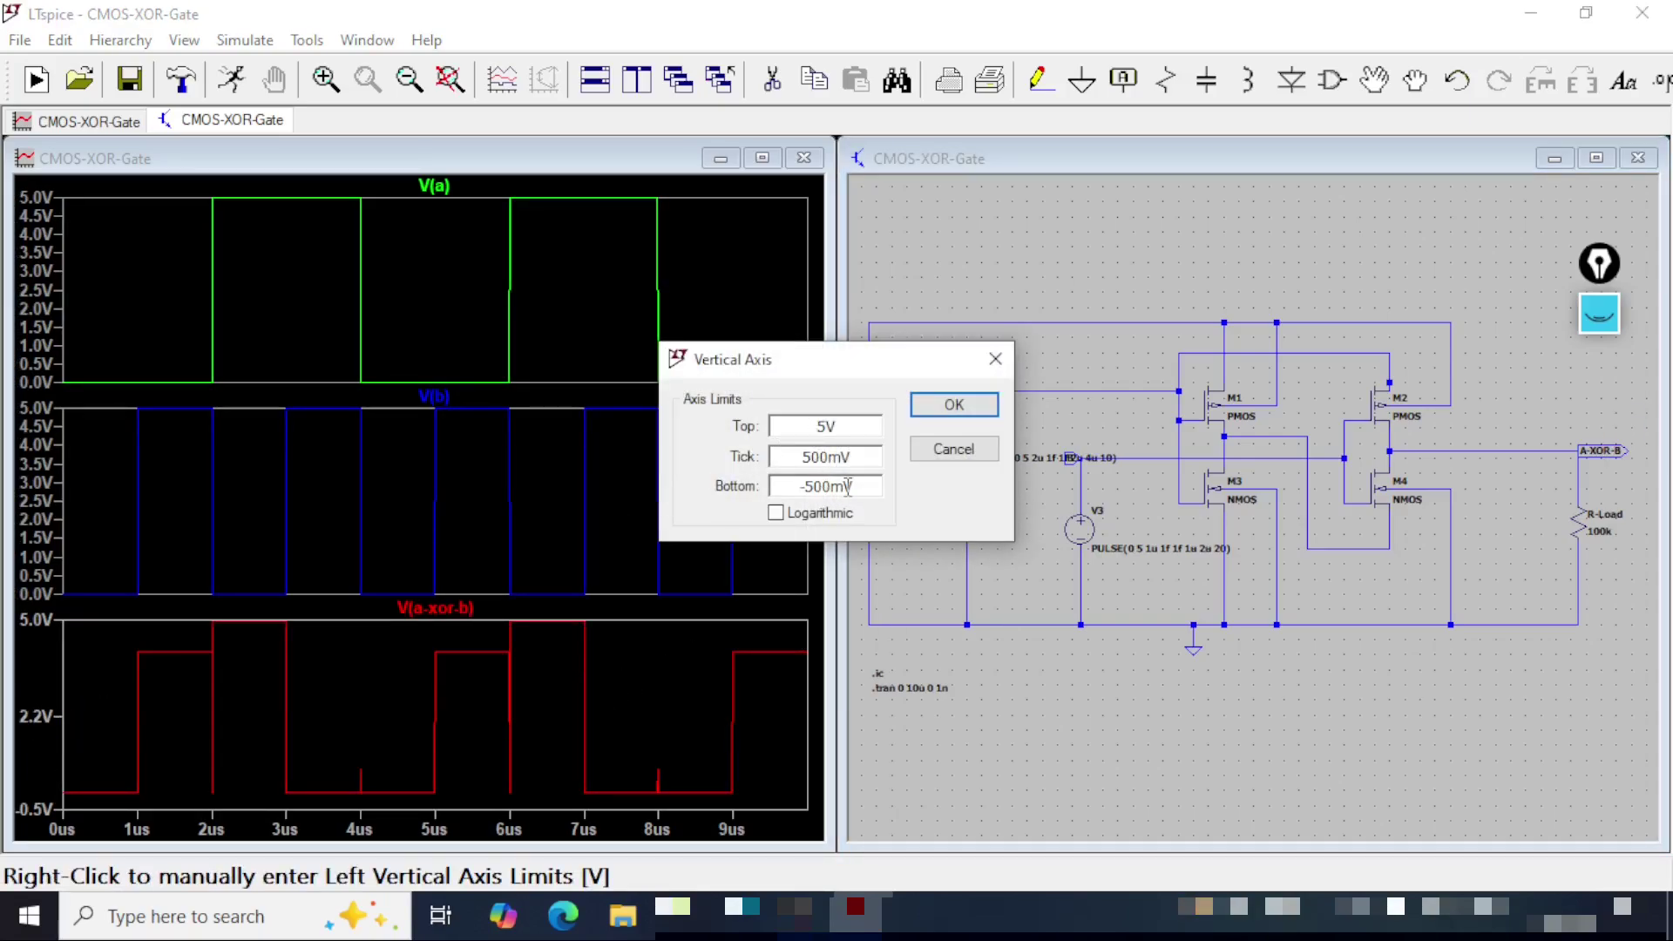
{"action": "left_click_drag", "start_coordinate": [856, 485], "coordinate": [772, 486]}
{"action": "type", "text": "0"}
{"action": "left_click", "coordinate": [954, 405]}
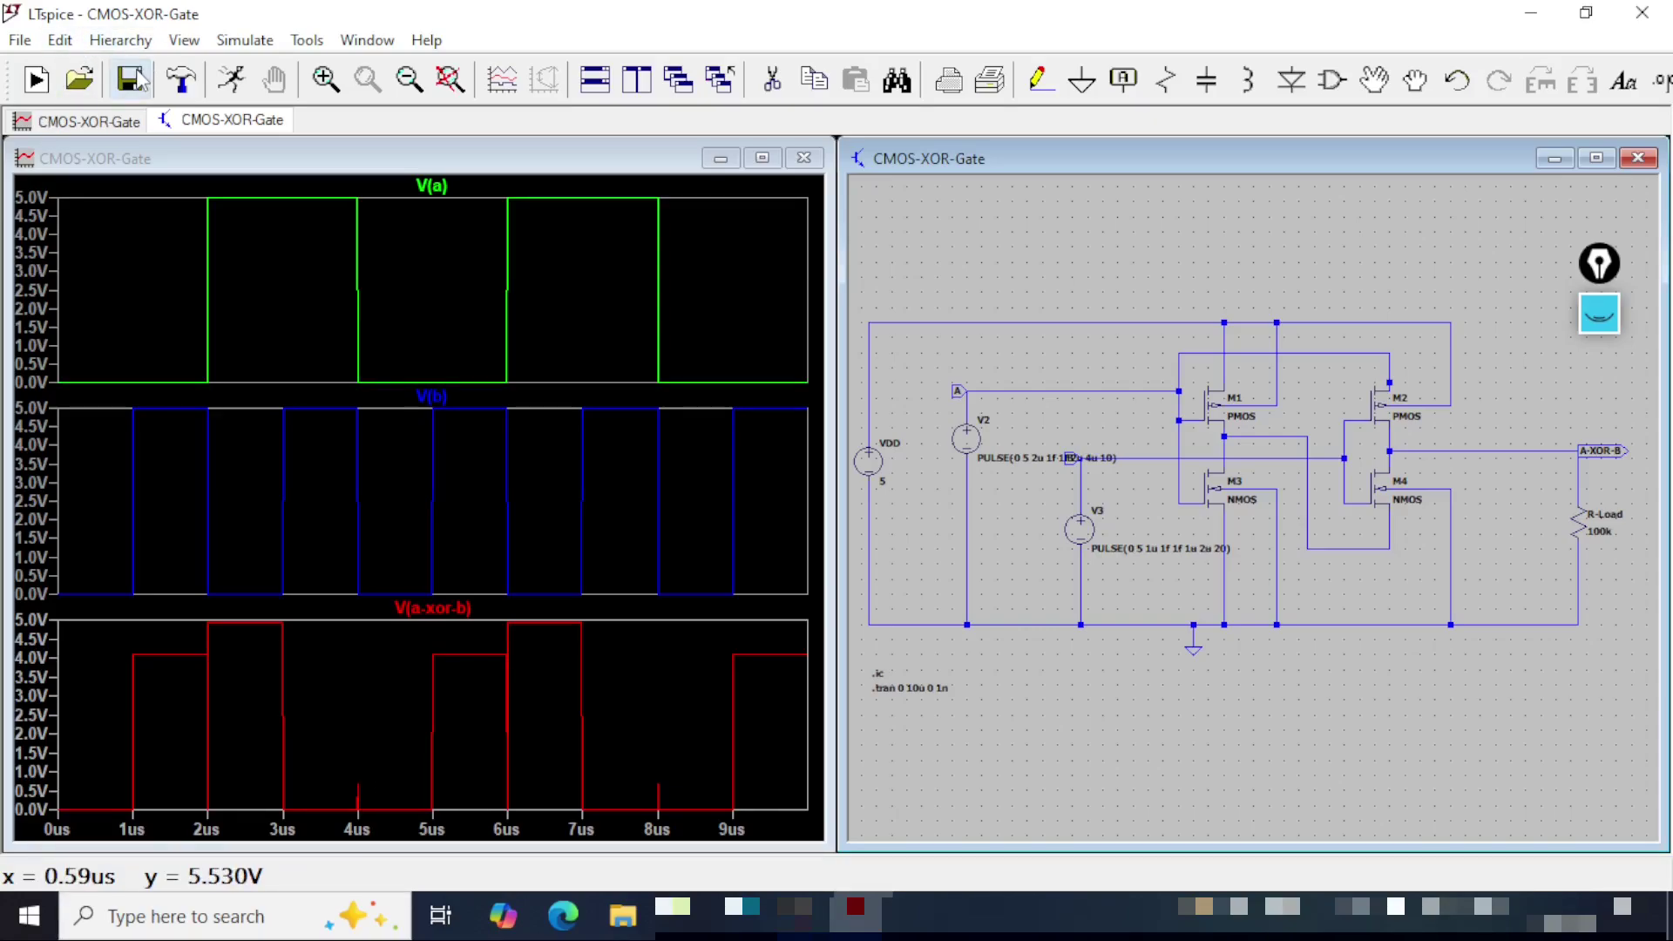
Step: Review the full text of the simulation's SPICE output log, including the solver settings and elapsed time, and close it
{"action": "left_click", "coordinate": [196, 44]}
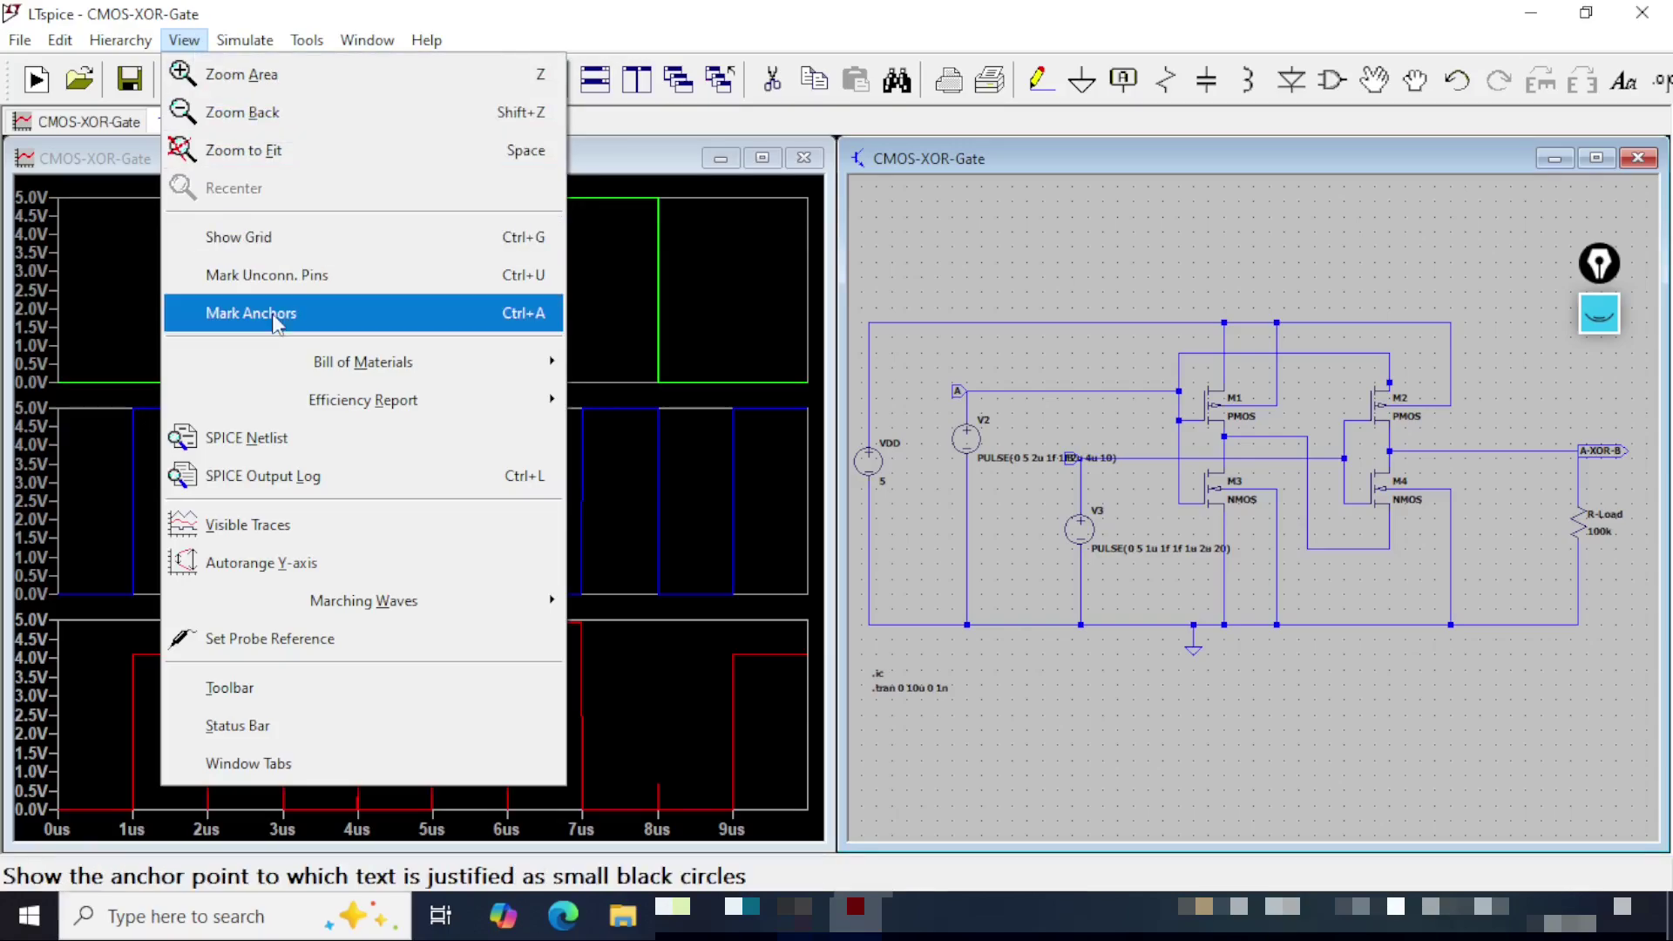
{"action": "left_click", "coordinate": [307, 478]}
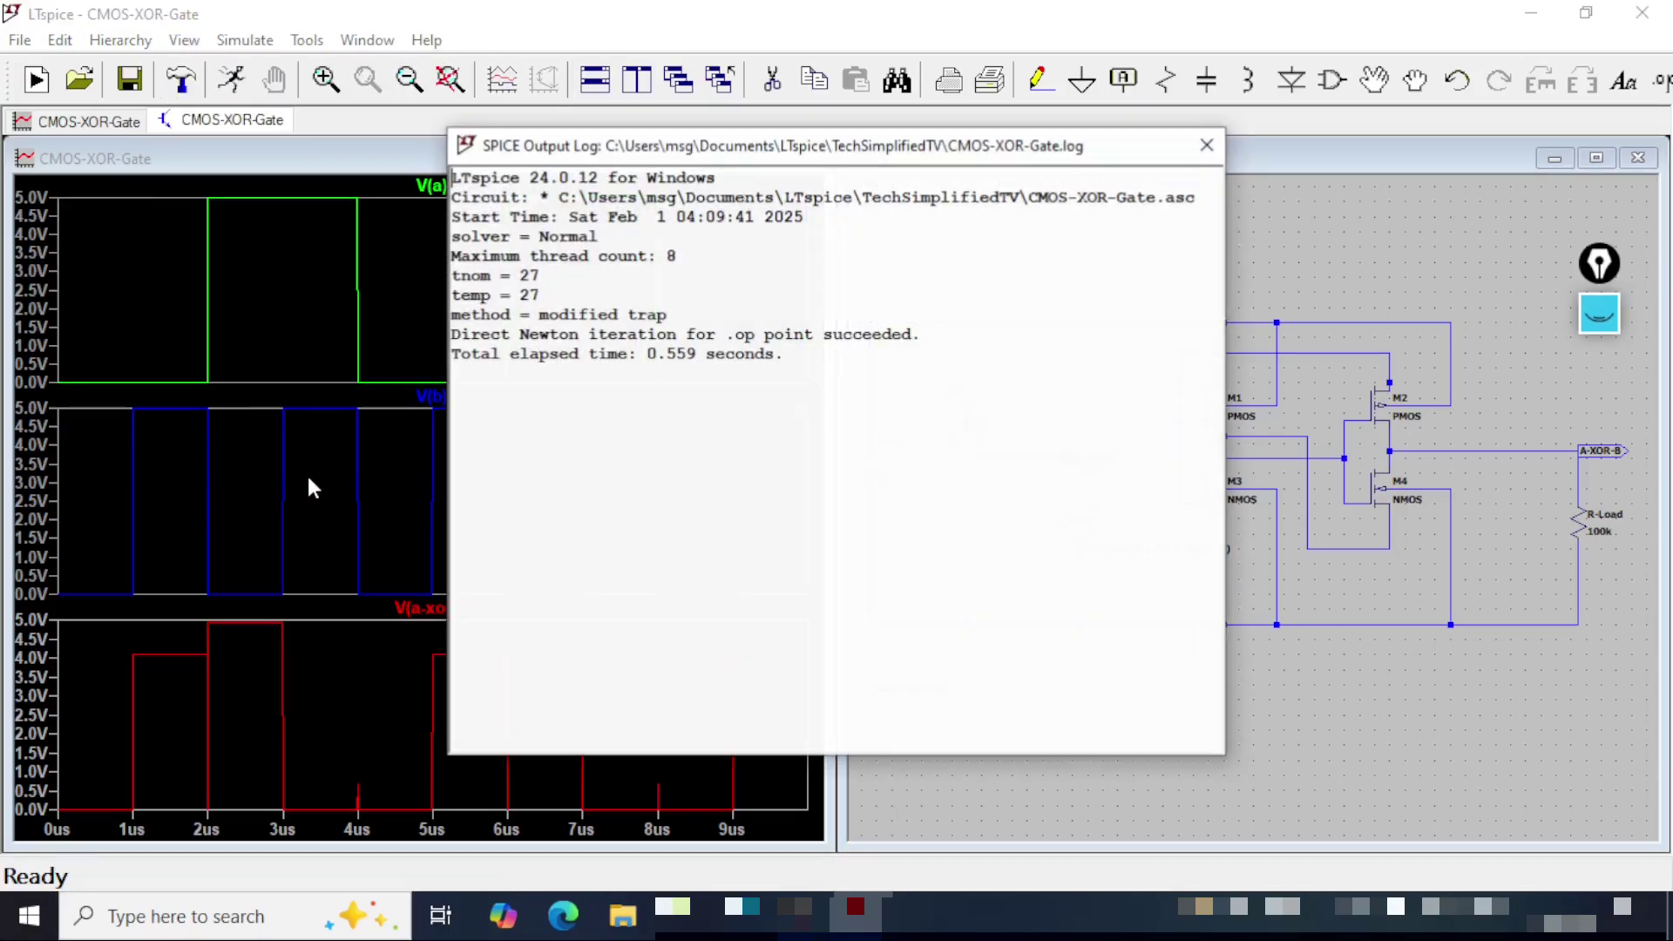
{"action": "left_click_drag", "start_coordinate": [810, 362], "coordinate": [413, 150]}
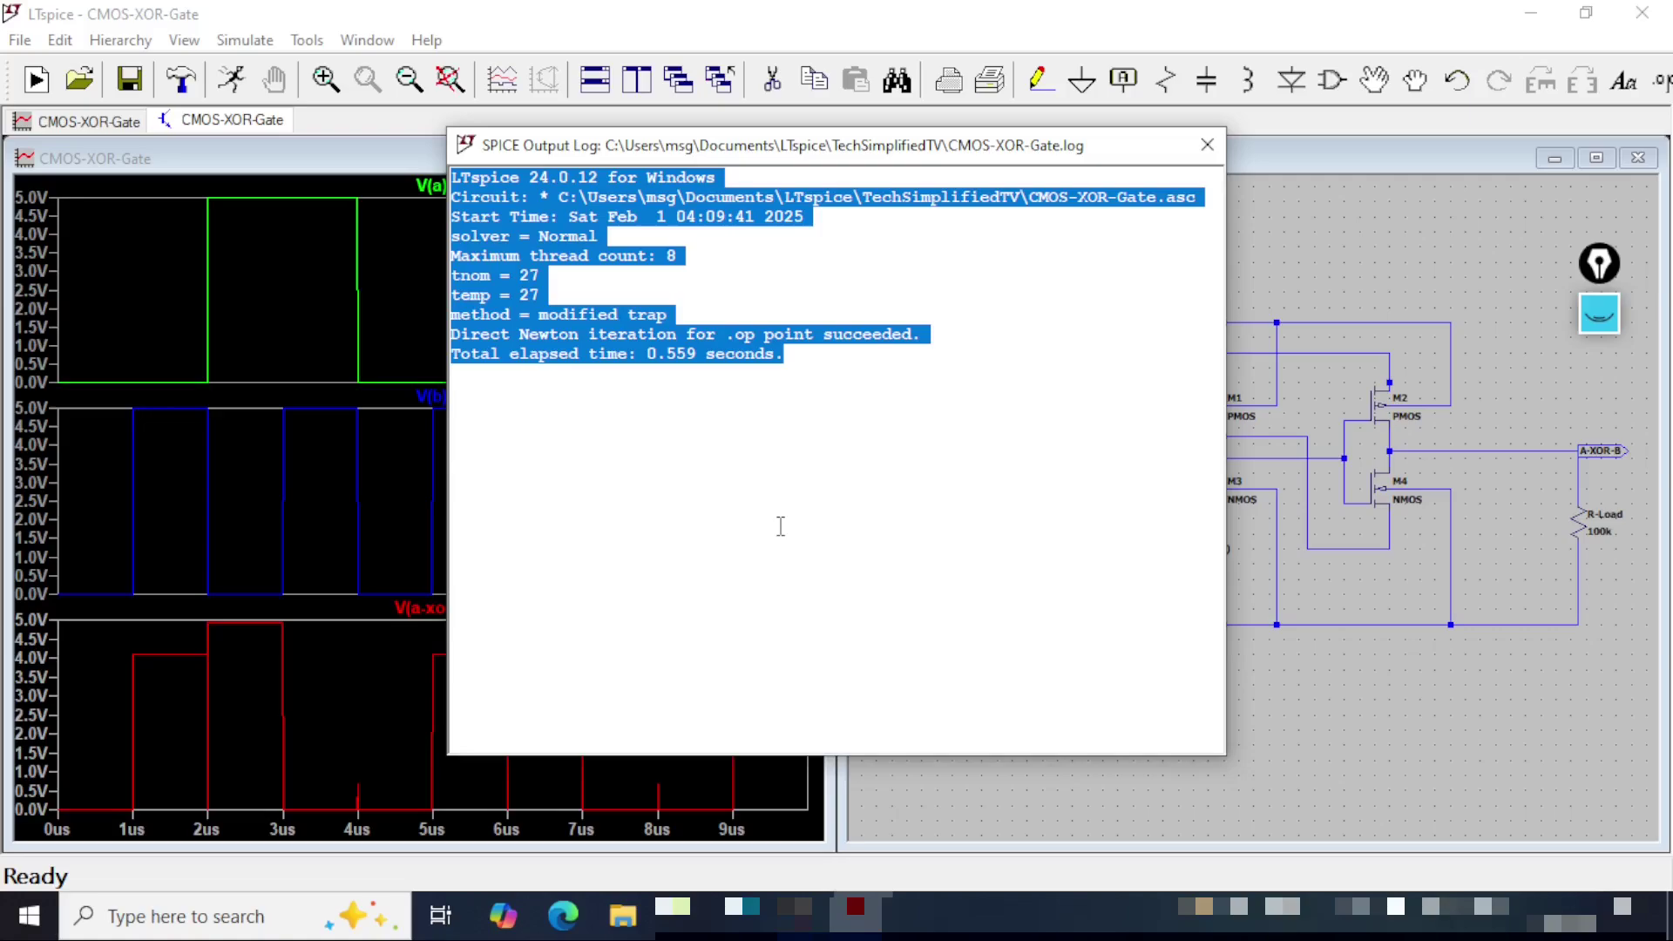
{"action": "left_click", "coordinate": [1207, 145]}
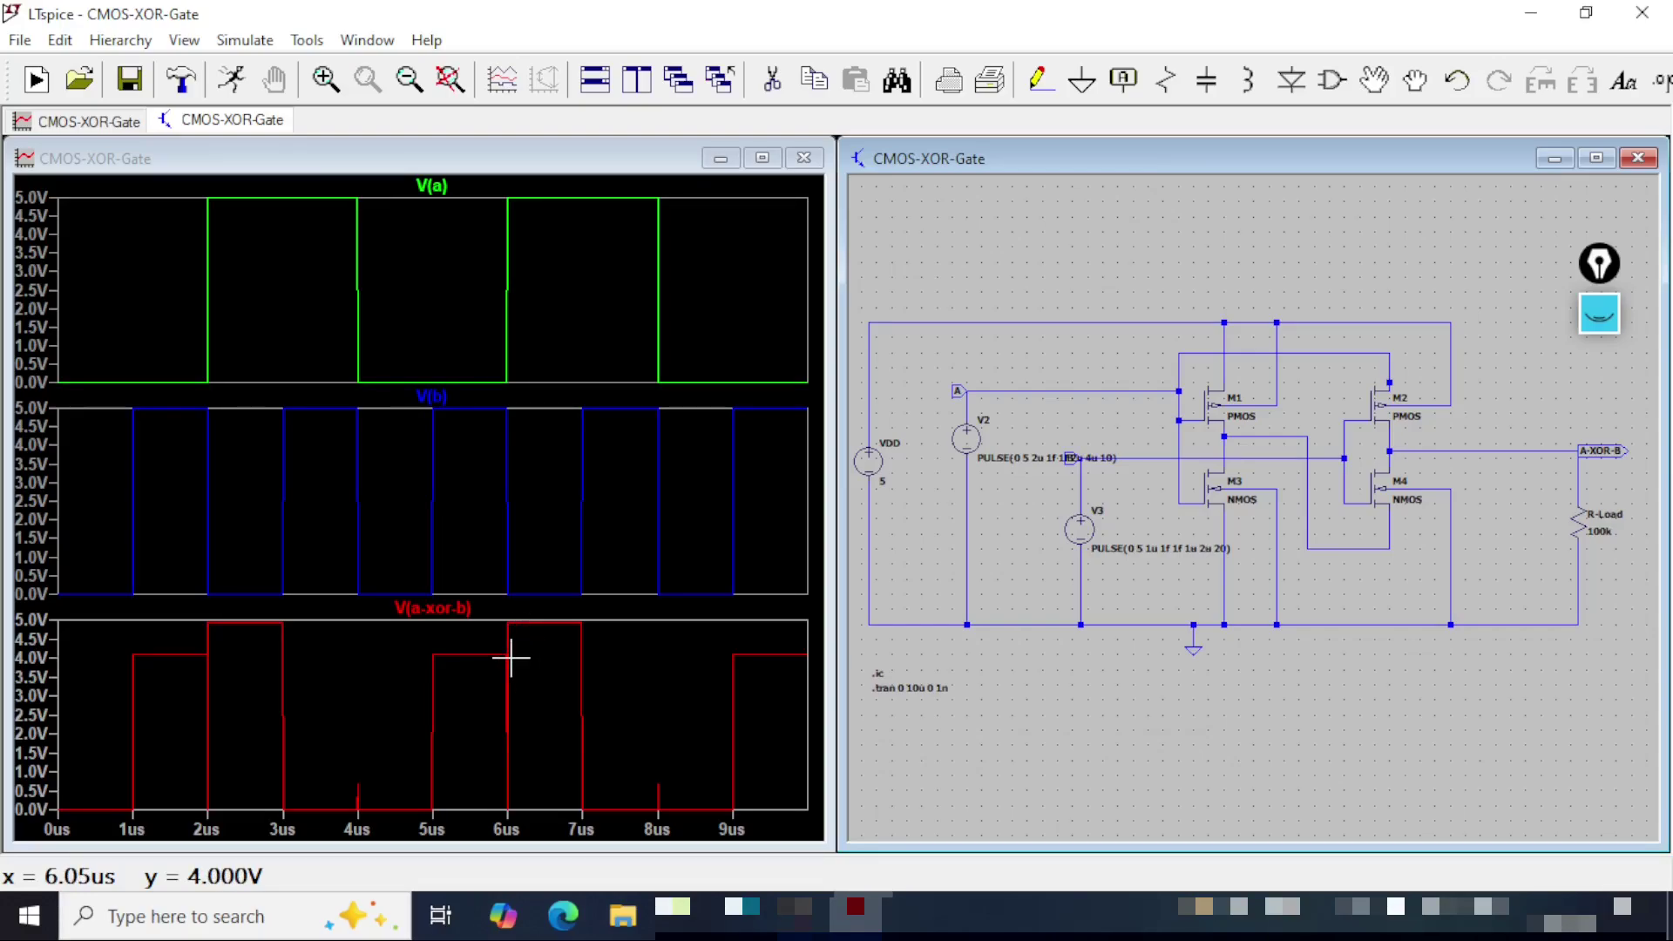
Step: Tick the levels of V(a), V(b) and V(a-xor-b) with the on-screen pen for the 0–1us and 1–2us intervals
{"action": "key", "text": "ctrl+shift+e"}
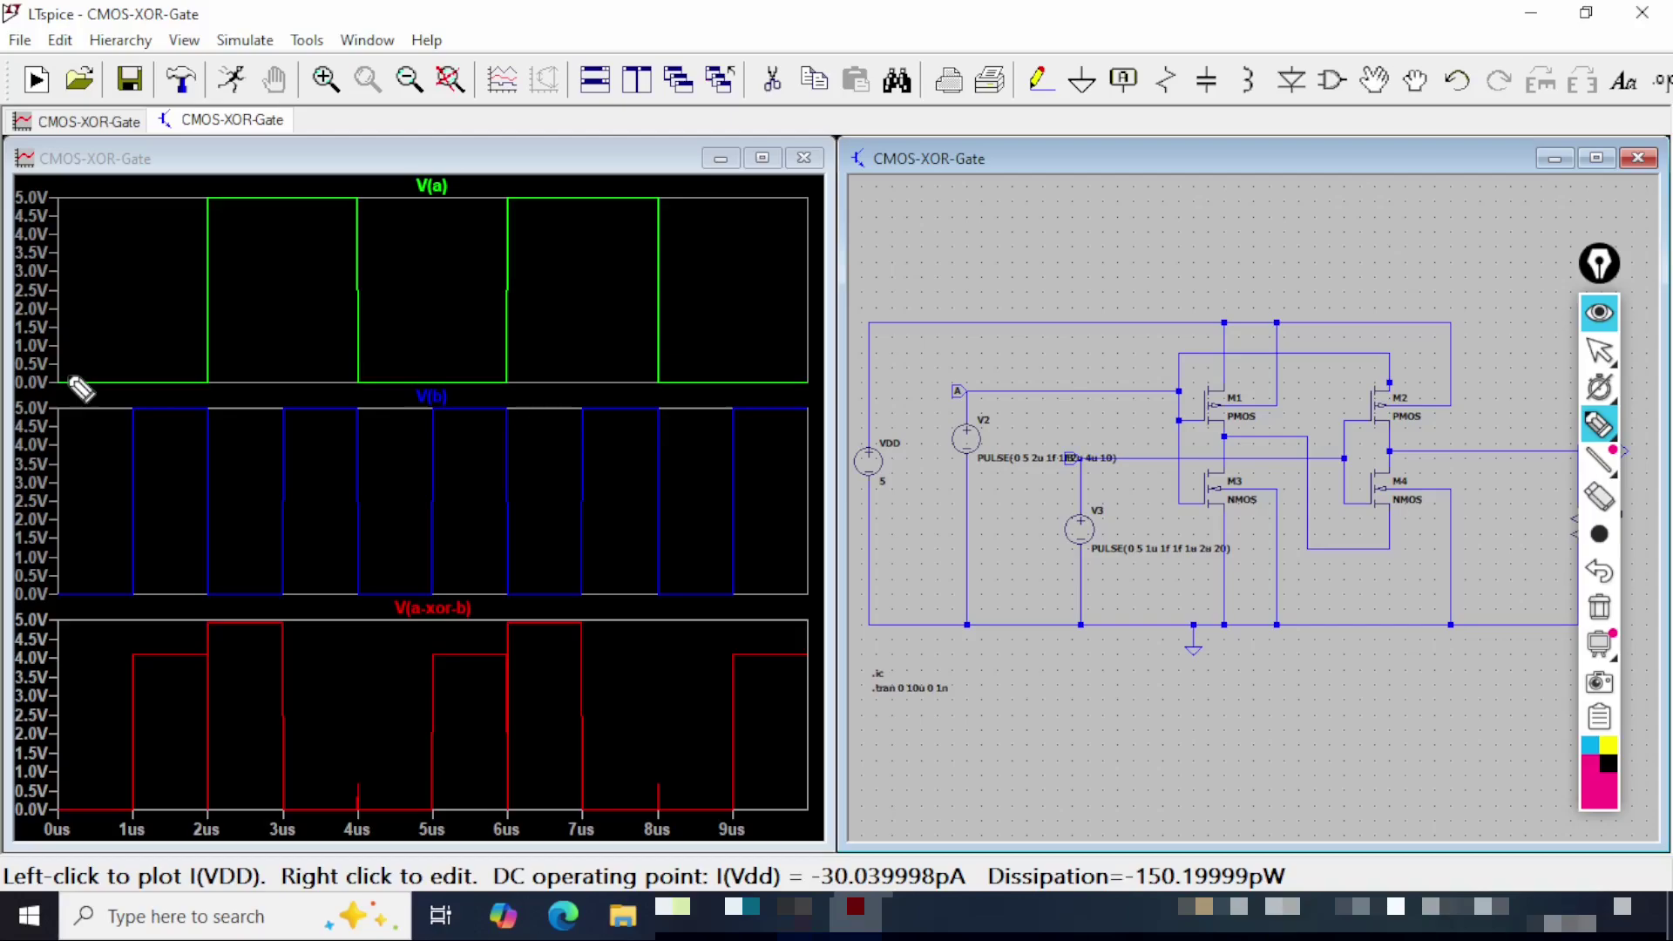
{"action": "left_click_drag", "start_coordinate": [70, 383], "coordinate": [120, 354]}
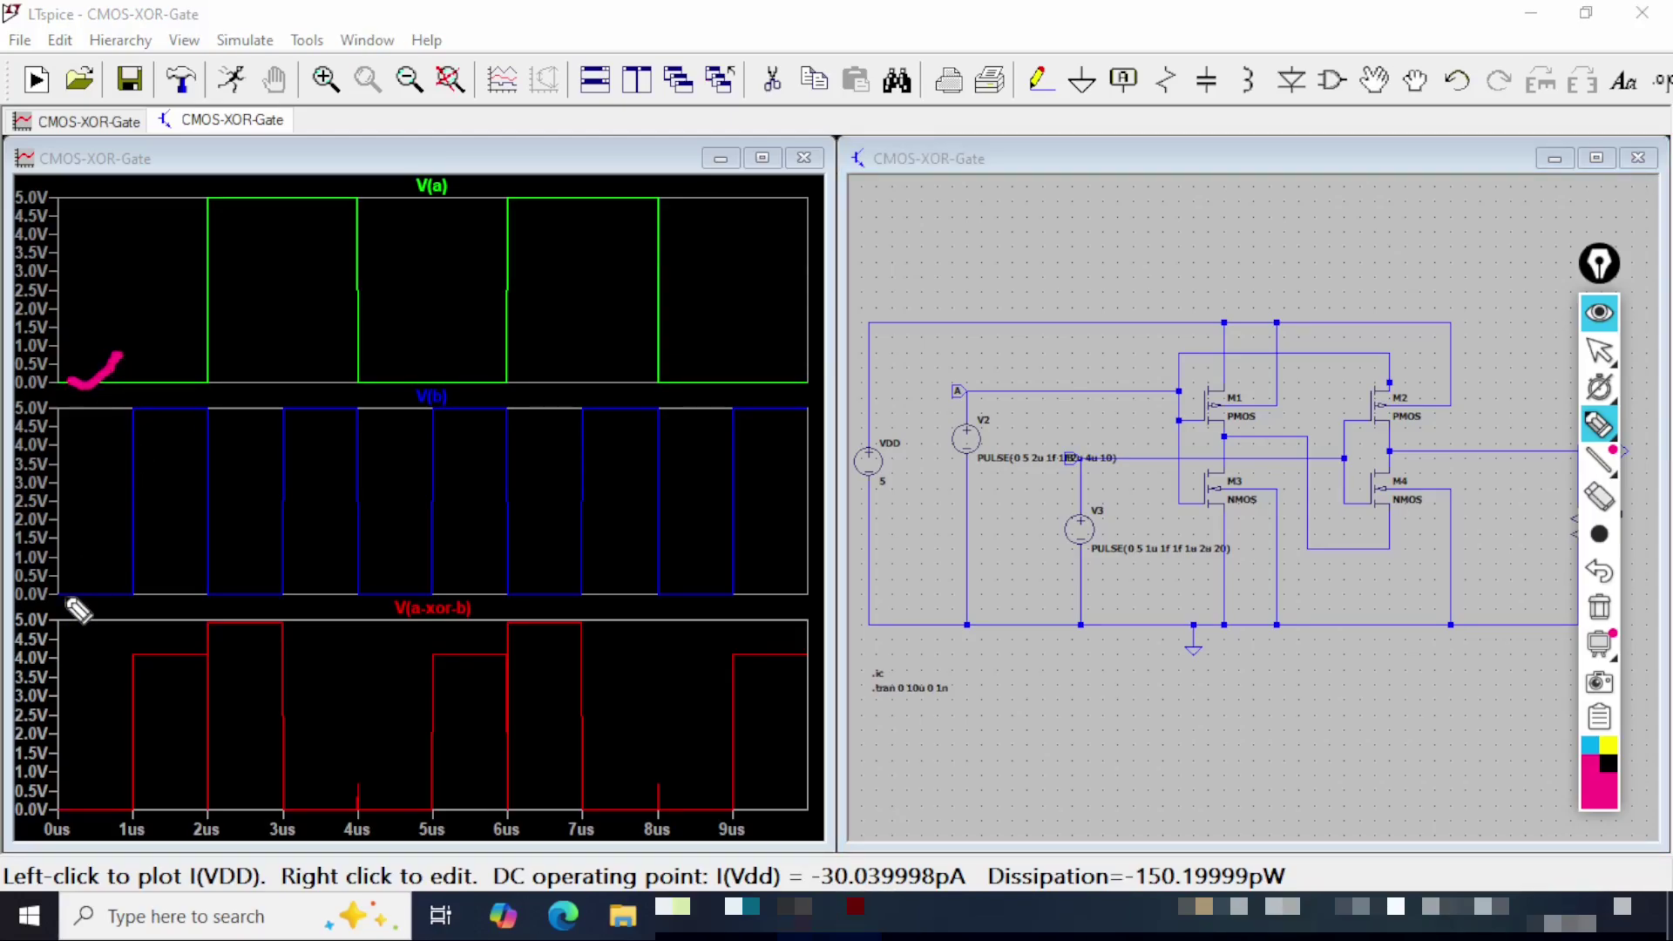
{"action": "left_click_drag", "start_coordinate": [63, 598], "coordinate": [106, 575]}
{"action": "mouse_move", "coordinate": [63, 806]}
{"action": "left_mouse_down"}
{"action": "mouse_move", "coordinate": [70, 826]}
{"action": "mouse_move", "coordinate": [120, 773]}
{"action": "left_mouse_up"}
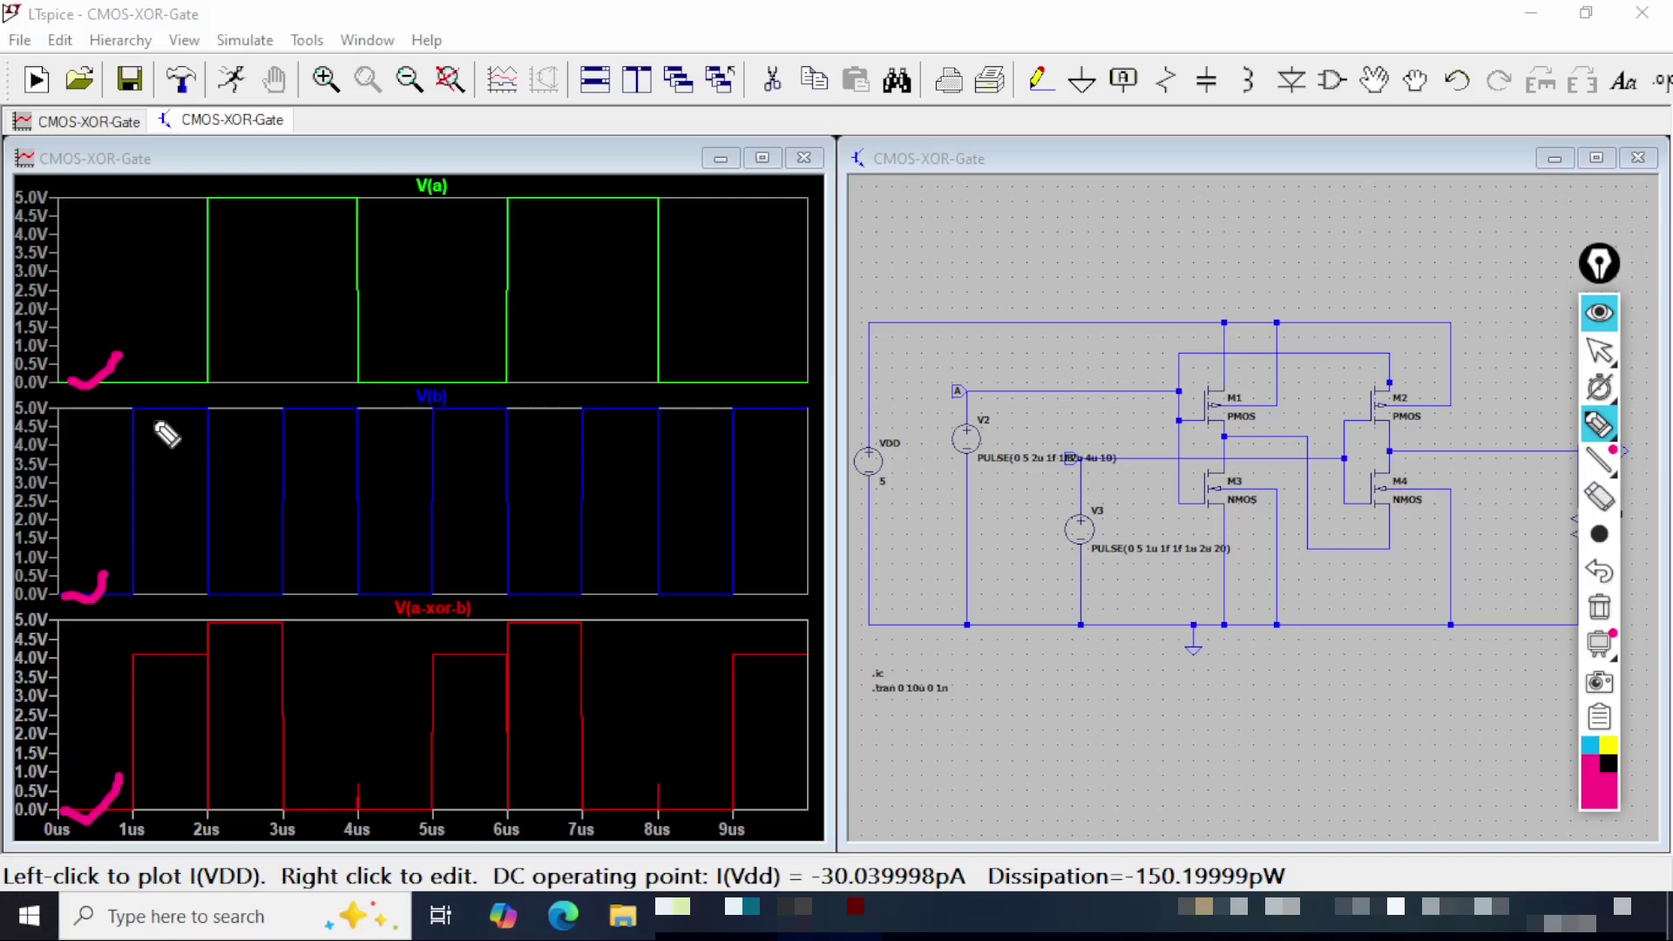
{"action": "left_click_drag", "start_coordinate": [145, 381], "coordinate": [197, 359]}
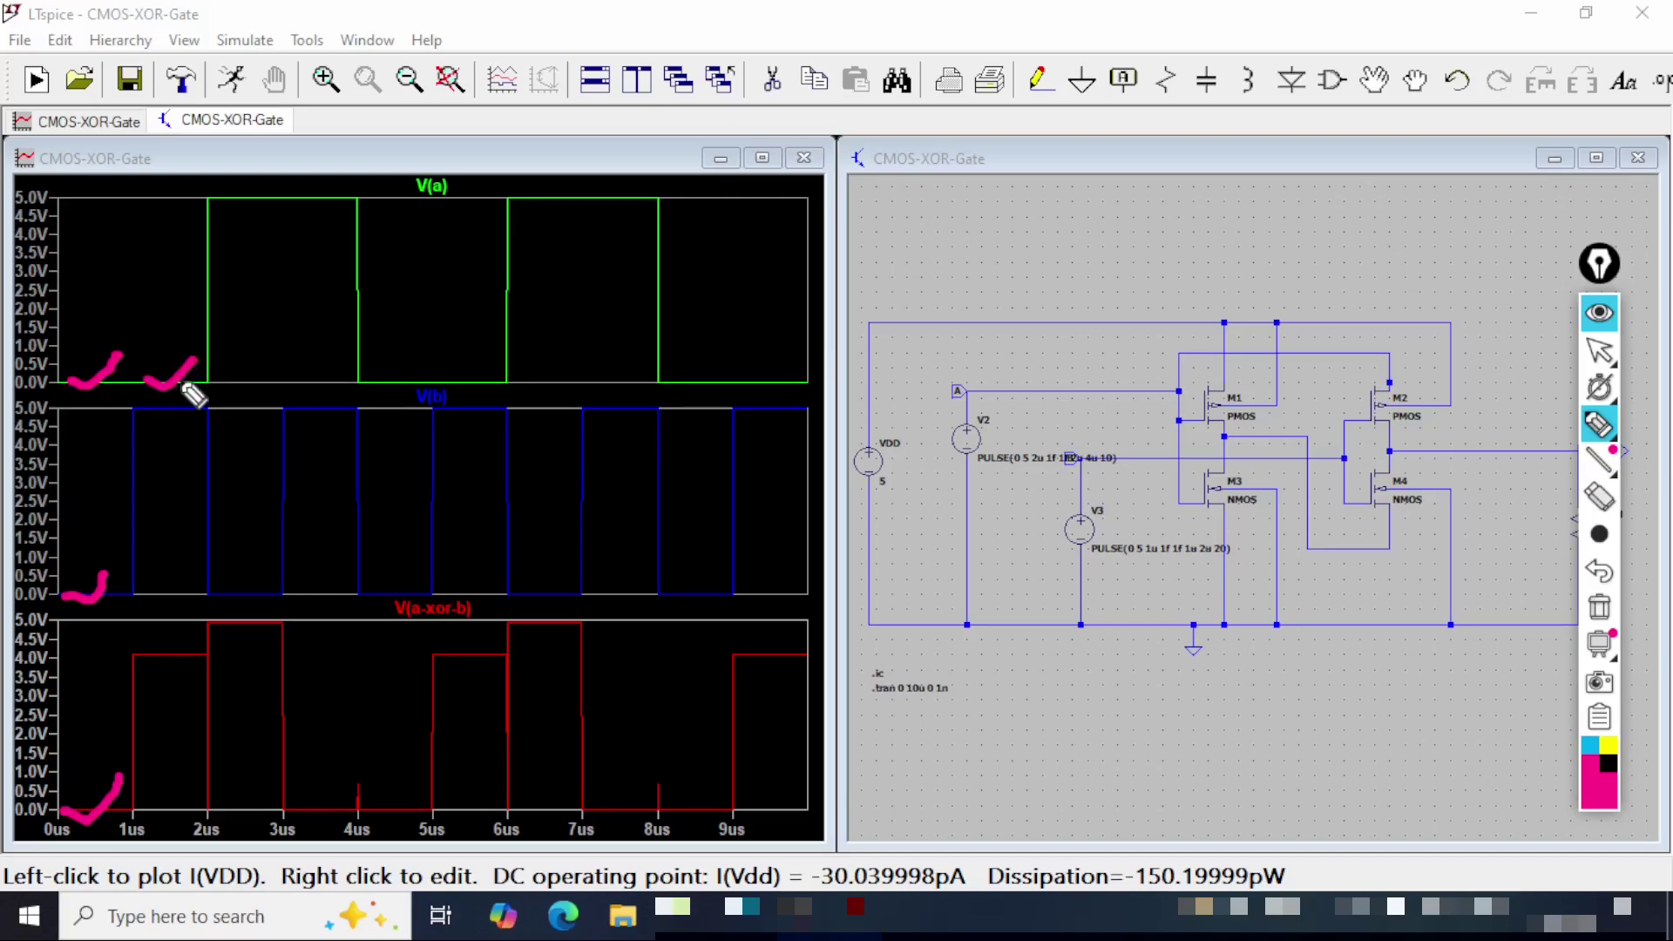
{"action": "left_click_drag", "start_coordinate": [150, 409], "coordinate": [203, 384]}
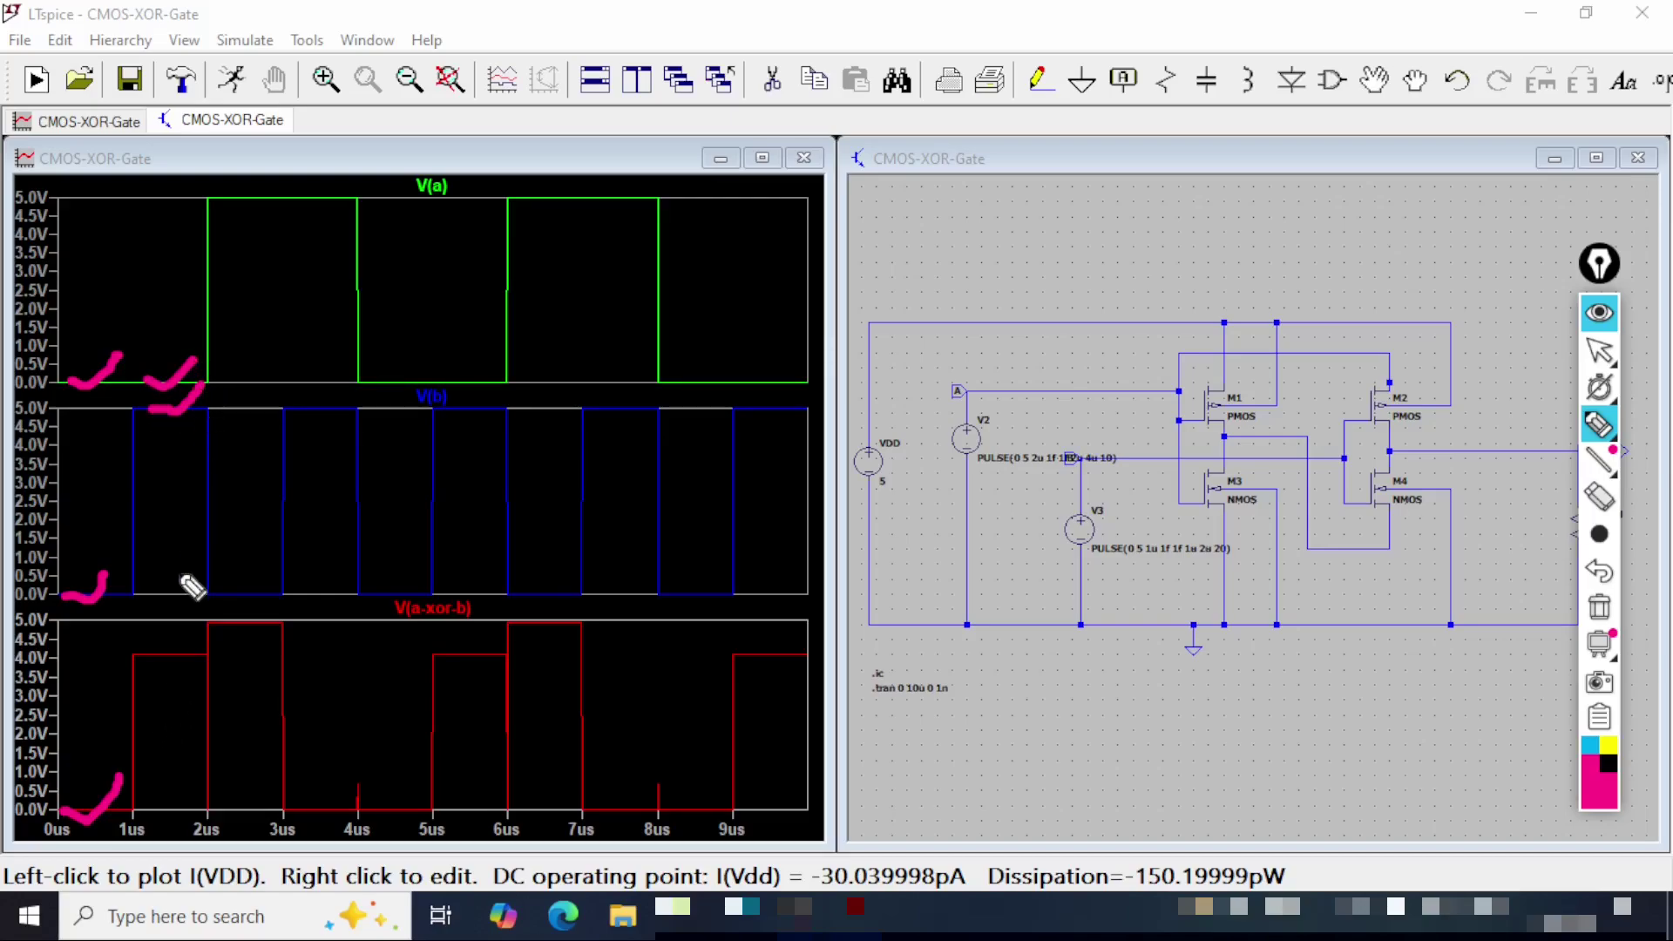
{"action": "mouse_move", "coordinate": [142, 655]}
{"action": "left_mouse_down"}
{"action": "mouse_move", "coordinate": [167, 663]}
{"action": "mouse_move", "coordinate": [207, 615]}
{"action": "left_mouse_up"}
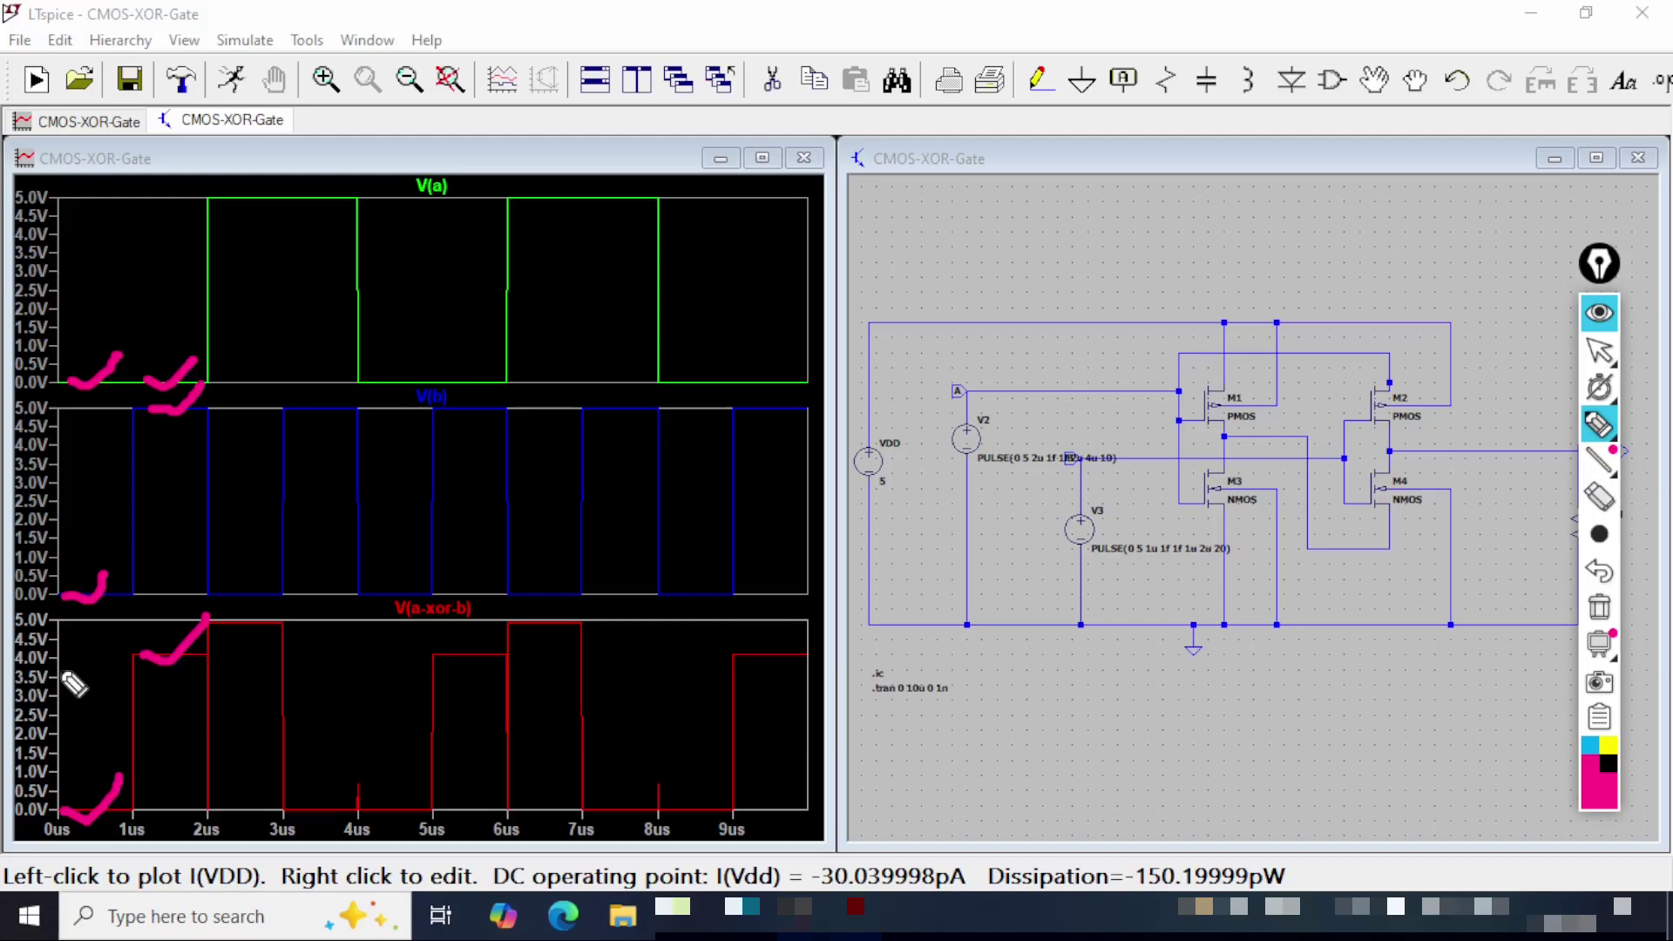
Step: Draw high and low threshold lines with range arrows across the V(a-xor-b) pane, and clear all pen marks
{"action": "mouse_move", "coordinate": [58, 670]}
{"action": "left_mouse_down"}
{"action": "mouse_move", "coordinate": [553, 691]}
{"action": "mouse_move", "coordinate": [823, 677]}
{"action": "left_mouse_up"}
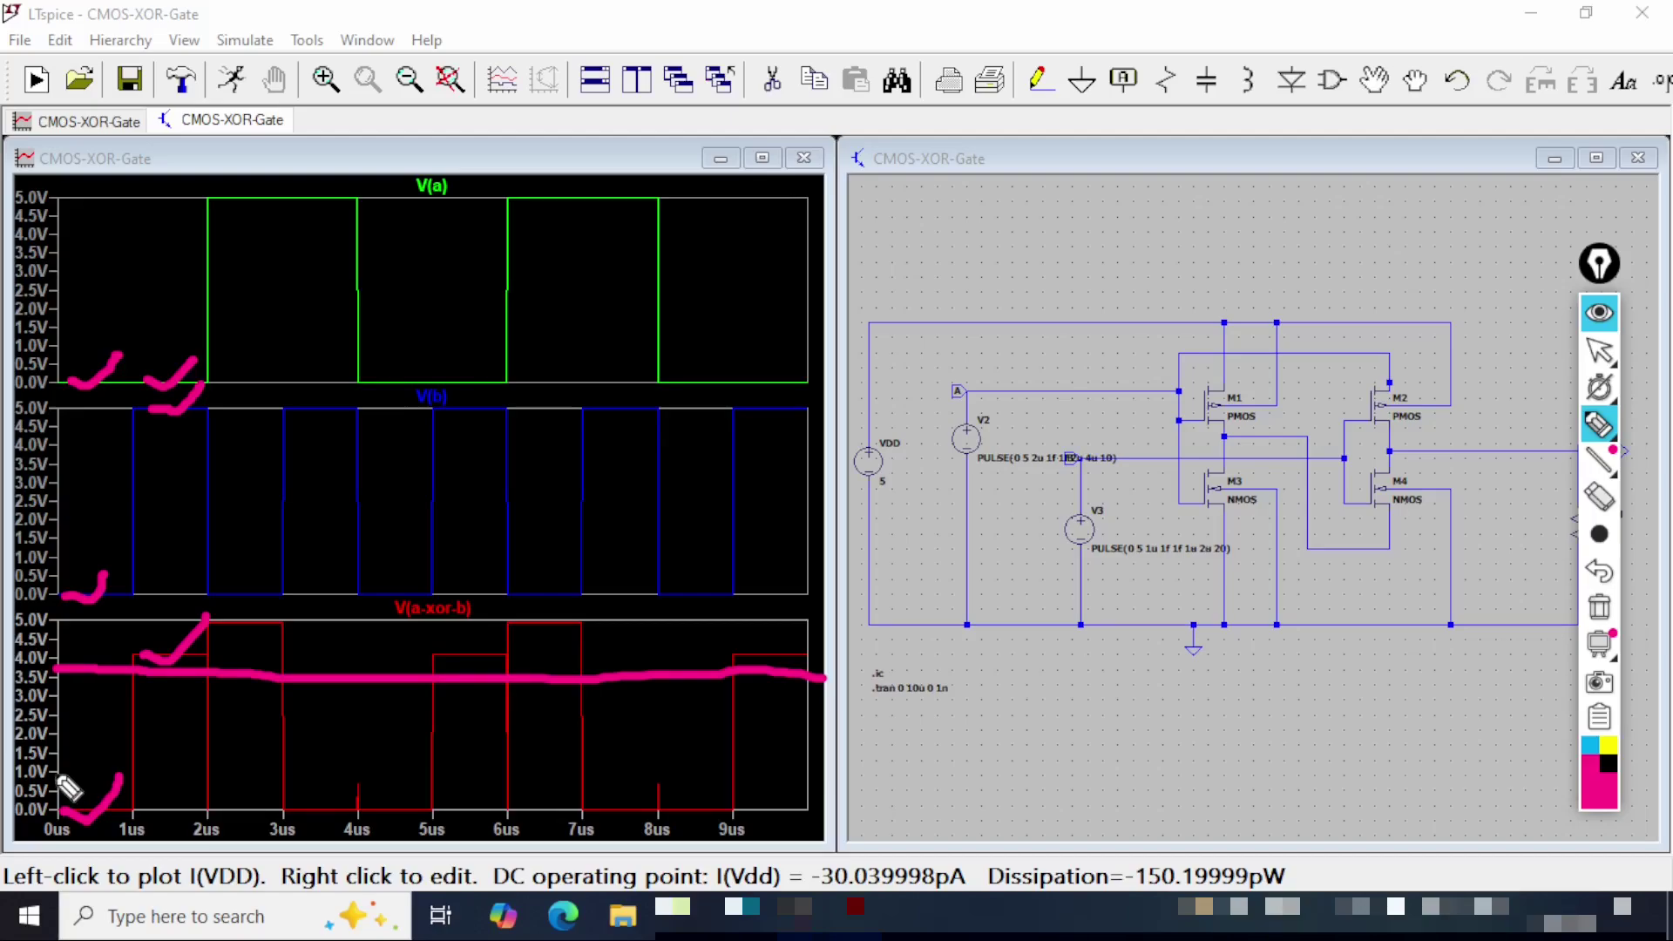
{"action": "left_click_drag", "start_coordinate": [56, 773], "coordinate": [822, 765]}
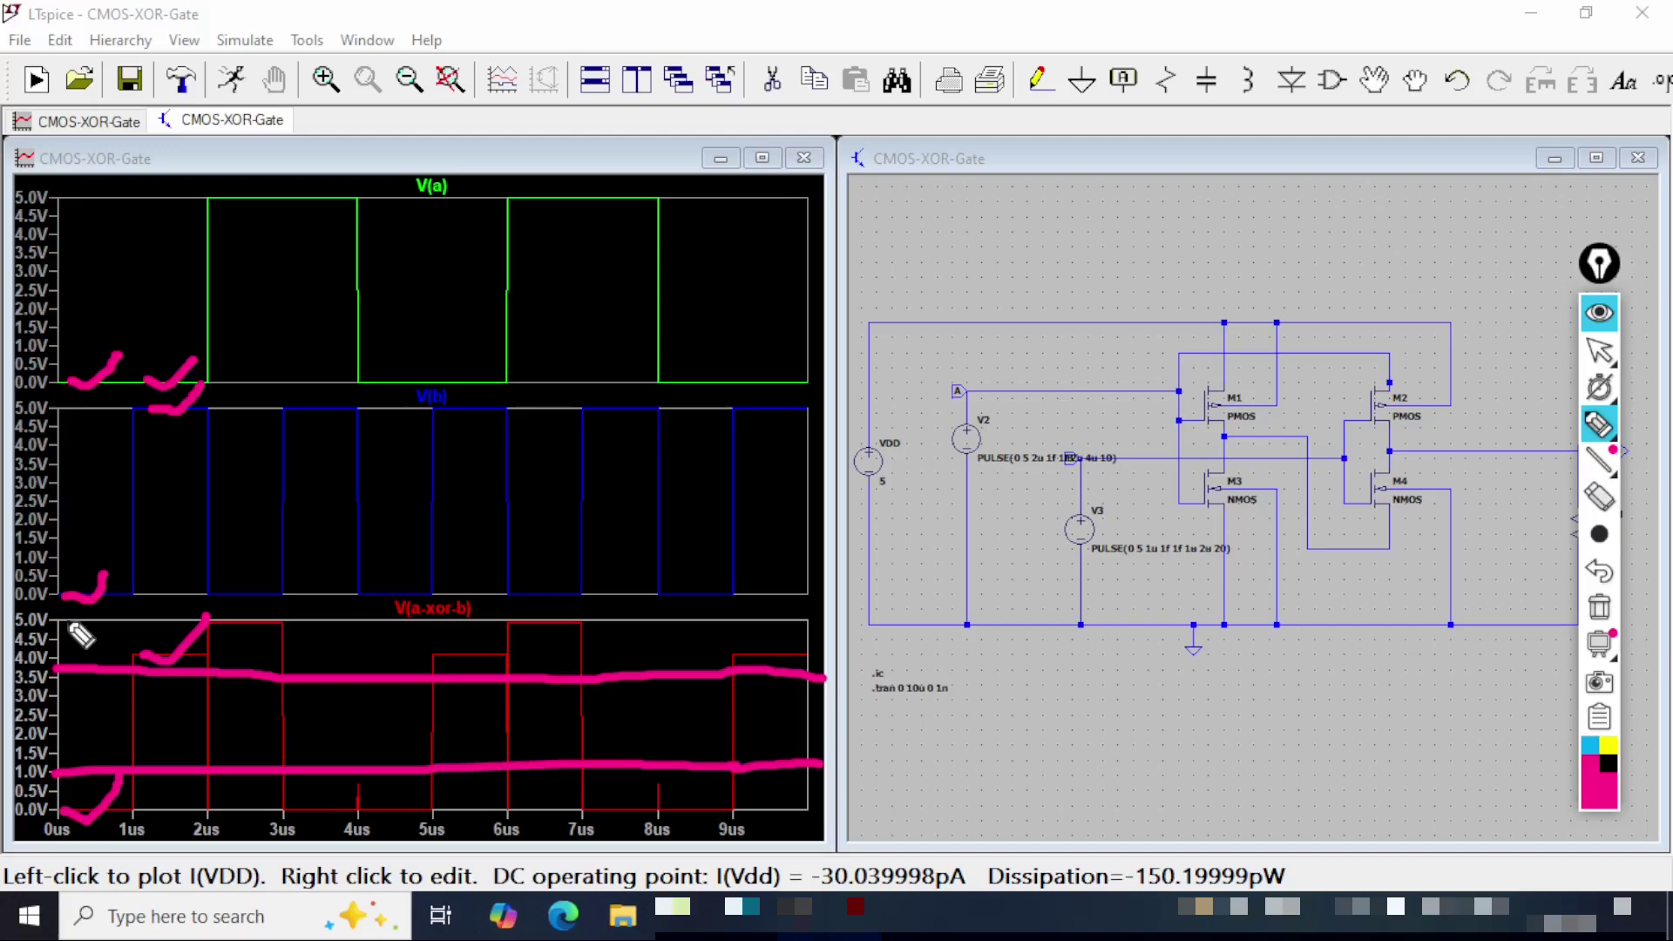
{"action": "mouse_move", "coordinate": [74, 645]}
{"action": "left_mouse_down"}
{"action": "mouse_move", "coordinate": [57, 649]}
{"action": "mouse_move", "coordinate": [69, 624]}
{"action": "mouse_move", "coordinate": [87, 635]}
{"action": "mouse_move", "coordinate": [68, 653]}
{"action": "mouse_move", "coordinate": [88, 652]}
{"action": "left_mouse_up"}
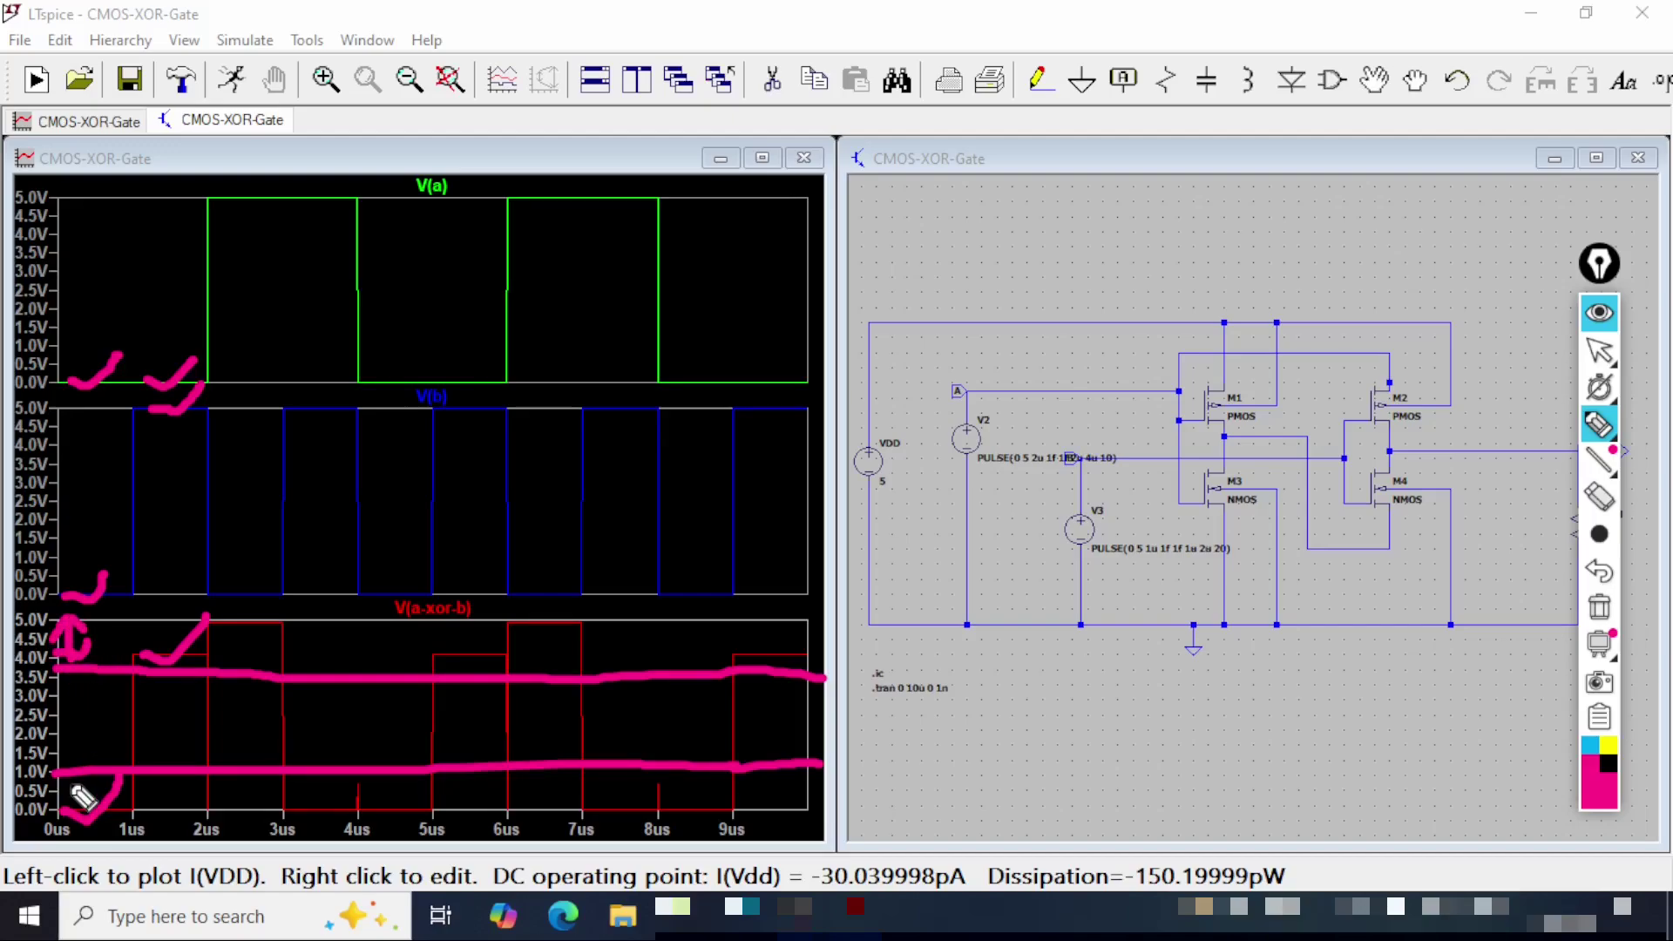
{"action": "mouse_move", "coordinate": [79, 795]}
{"action": "left_mouse_down"}
{"action": "mouse_move", "coordinate": [93, 784]}
{"action": "mouse_move", "coordinate": [75, 809]}
{"action": "mouse_move", "coordinate": [70, 788]}
{"action": "mouse_move", "coordinate": [85, 818]}
{"action": "left_mouse_up"}
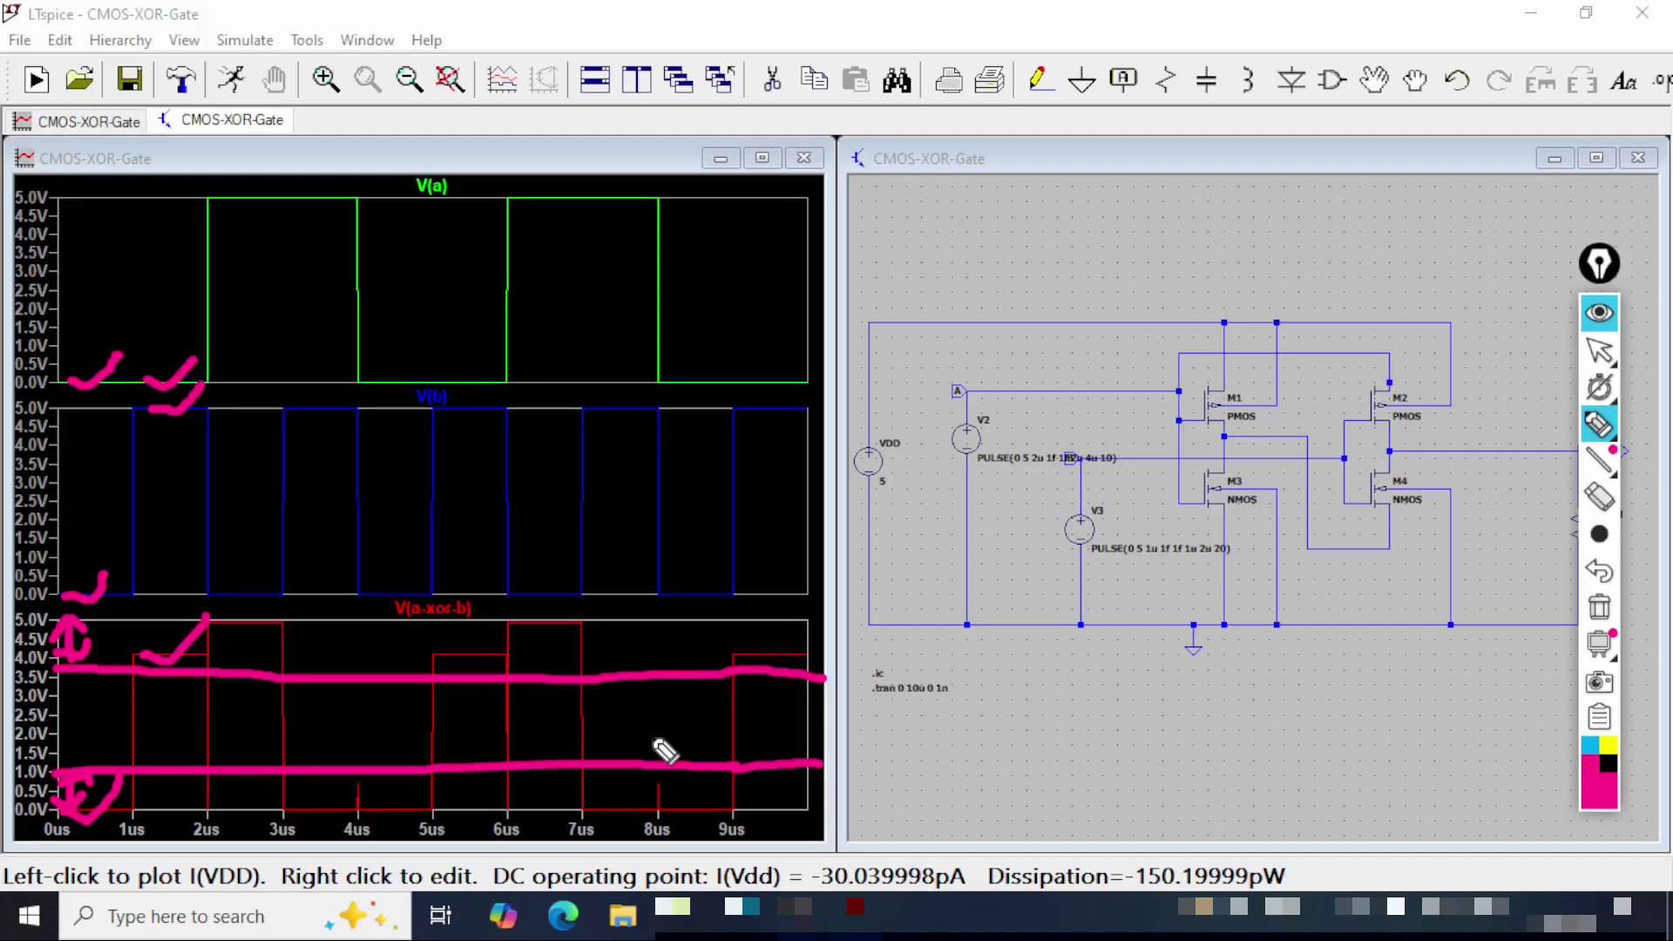
{"action": "key", "text": "Delete"}
Step: Tick the levels of V(a), V(b) and V(a-xor-b) with the pen for each 1us interval from 0 to 4us
{"action": "left_click_drag", "start_coordinate": [80, 382], "coordinate": [120, 366]}
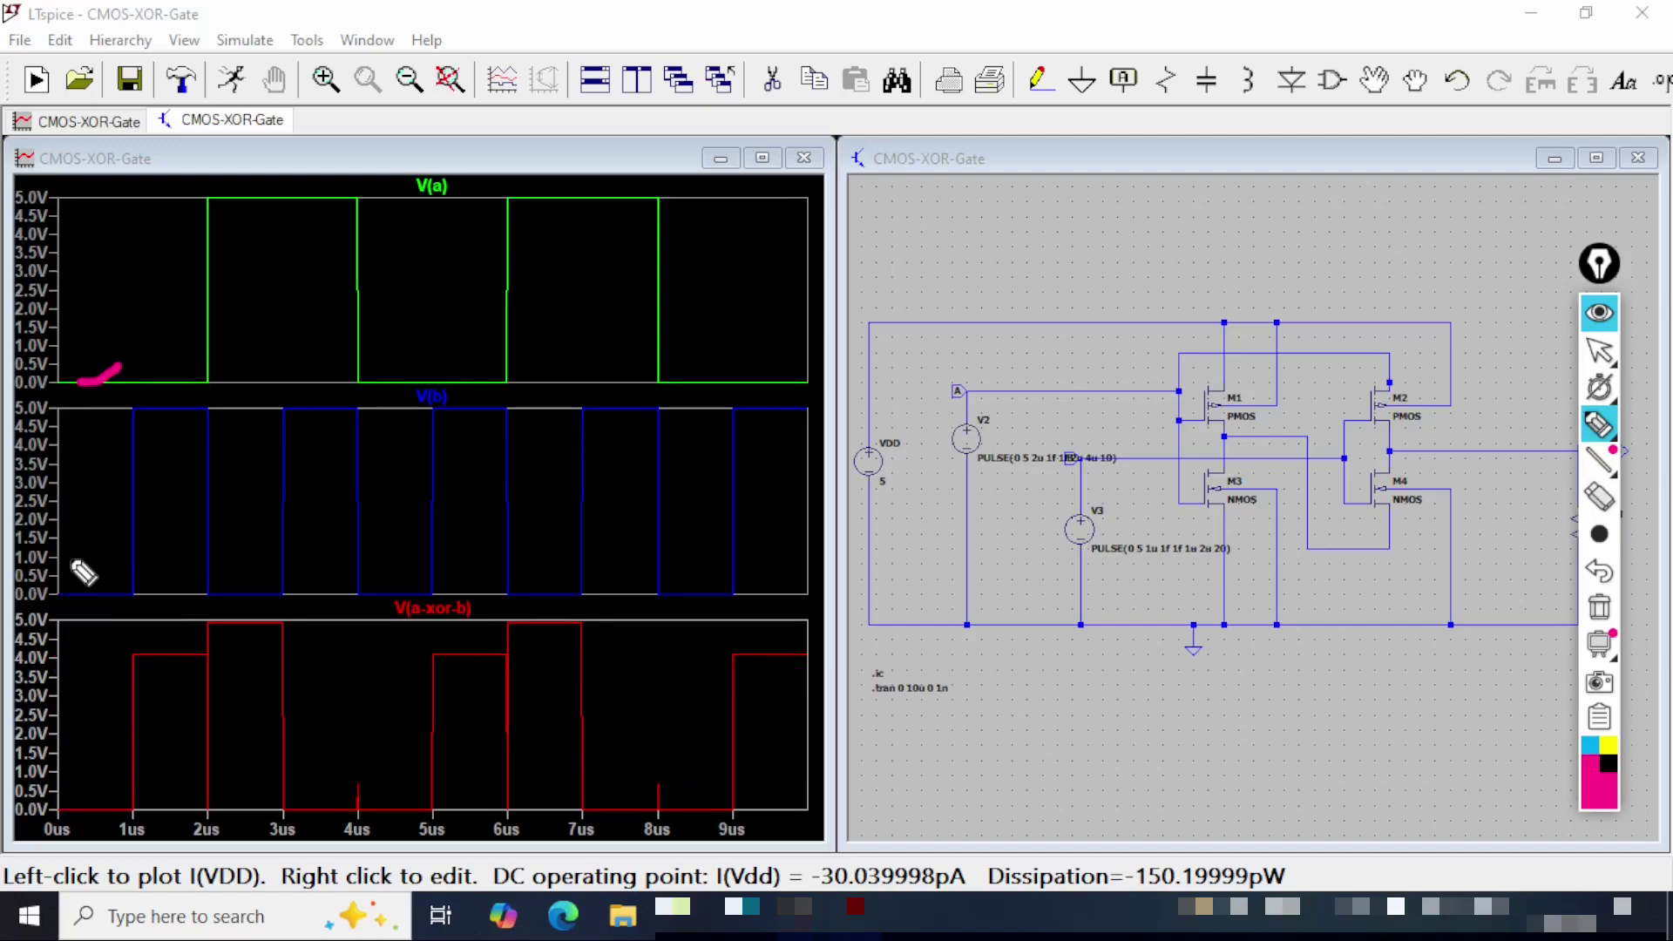
{"action": "left_click_drag", "start_coordinate": [70, 590], "coordinate": [98, 577]}
{"action": "left_click_drag", "start_coordinate": [68, 786], "coordinate": [110, 767]}
{"action": "mouse_move", "coordinate": [152, 359]}
{"action": "left_mouse_down"}
{"action": "mouse_move", "coordinate": [199, 367]}
{"action": "mouse_move", "coordinate": [192, 397]}
{"action": "left_mouse_up"}
{"action": "left_click", "coordinate": [150, 651]}
{"action": "left_click_drag", "start_coordinate": [150, 650], "coordinate": [190, 621]}
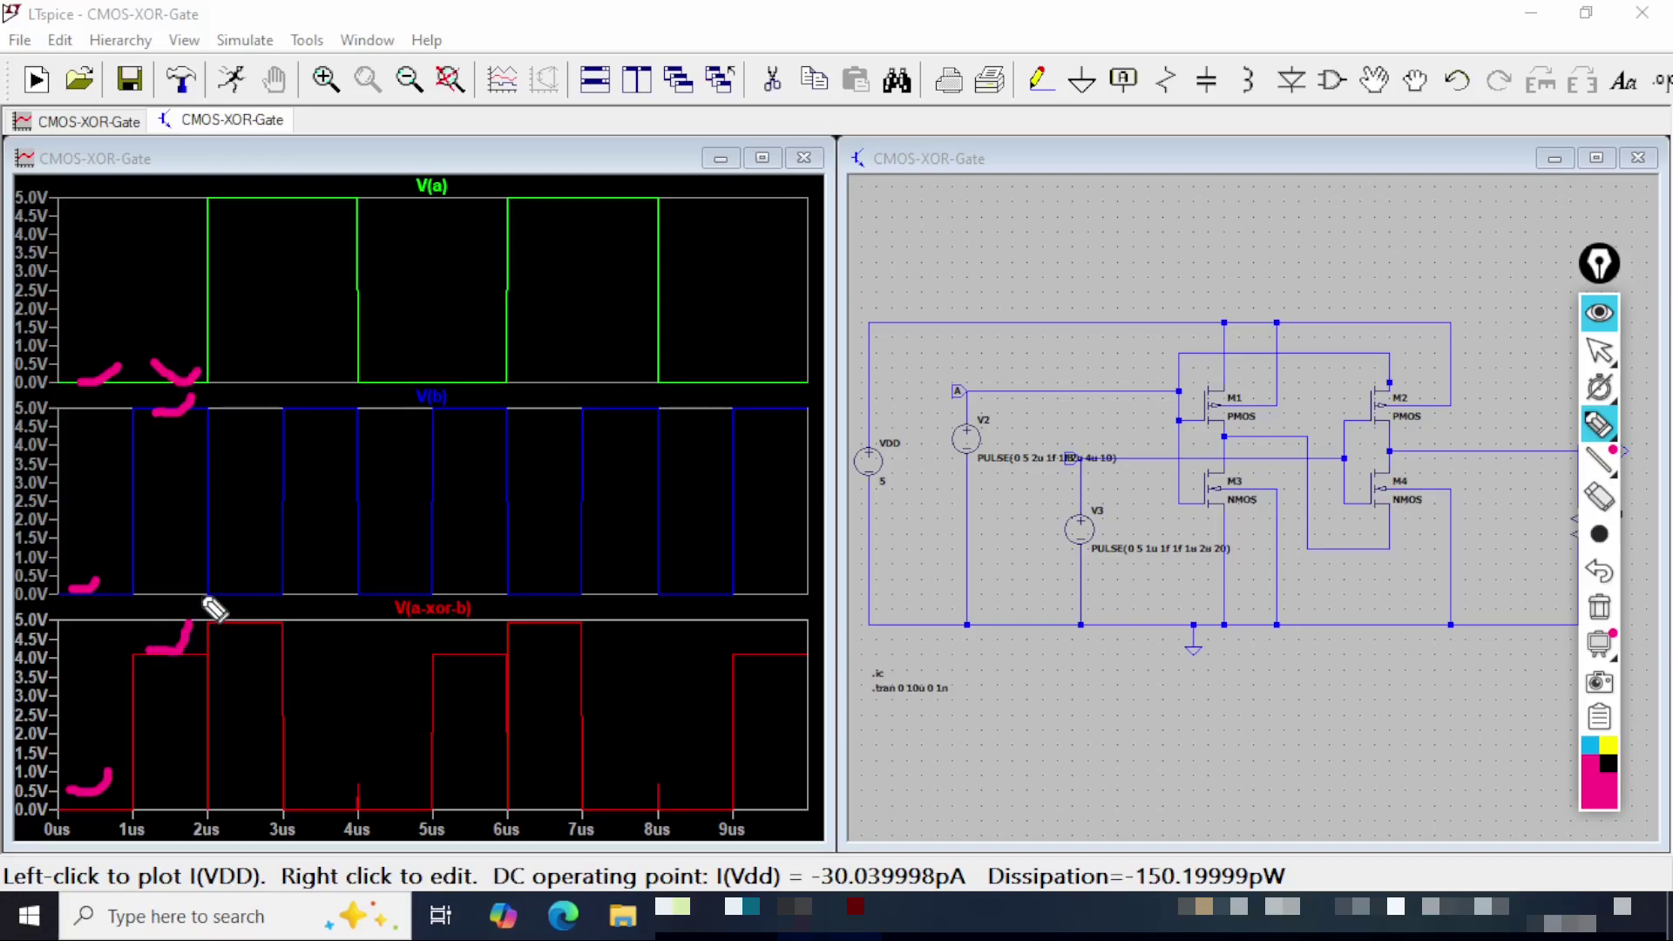
{"action": "left_click_drag", "start_coordinate": [235, 202], "coordinate": [296, 171]}
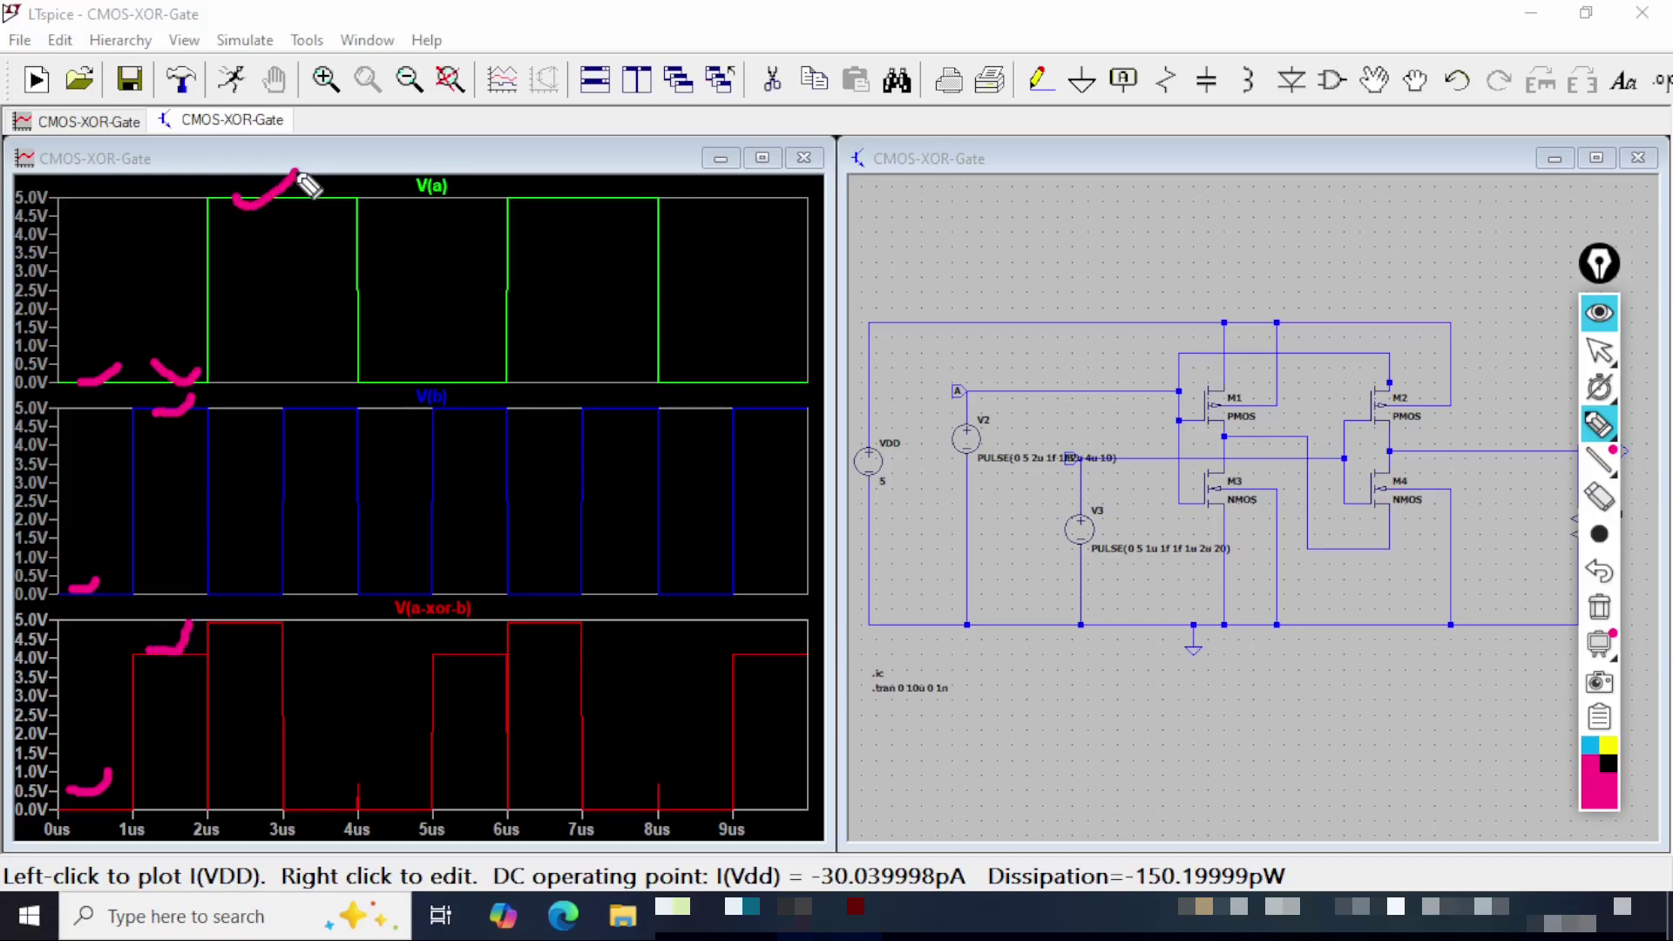
{"action": "left_click_drag", "start_coordinate": [227, 583], "coordinate": [275, 551]}
{"action": "mouse_move", "coordinate": [217, 621]}
{"action": "left_mouse_down"}
{"action": "mouse_move", "coordinate": [248, 638]}
{"action": "mouse_move", "coordinate": [276, 585]}
{"action": "left_mouse_up"}
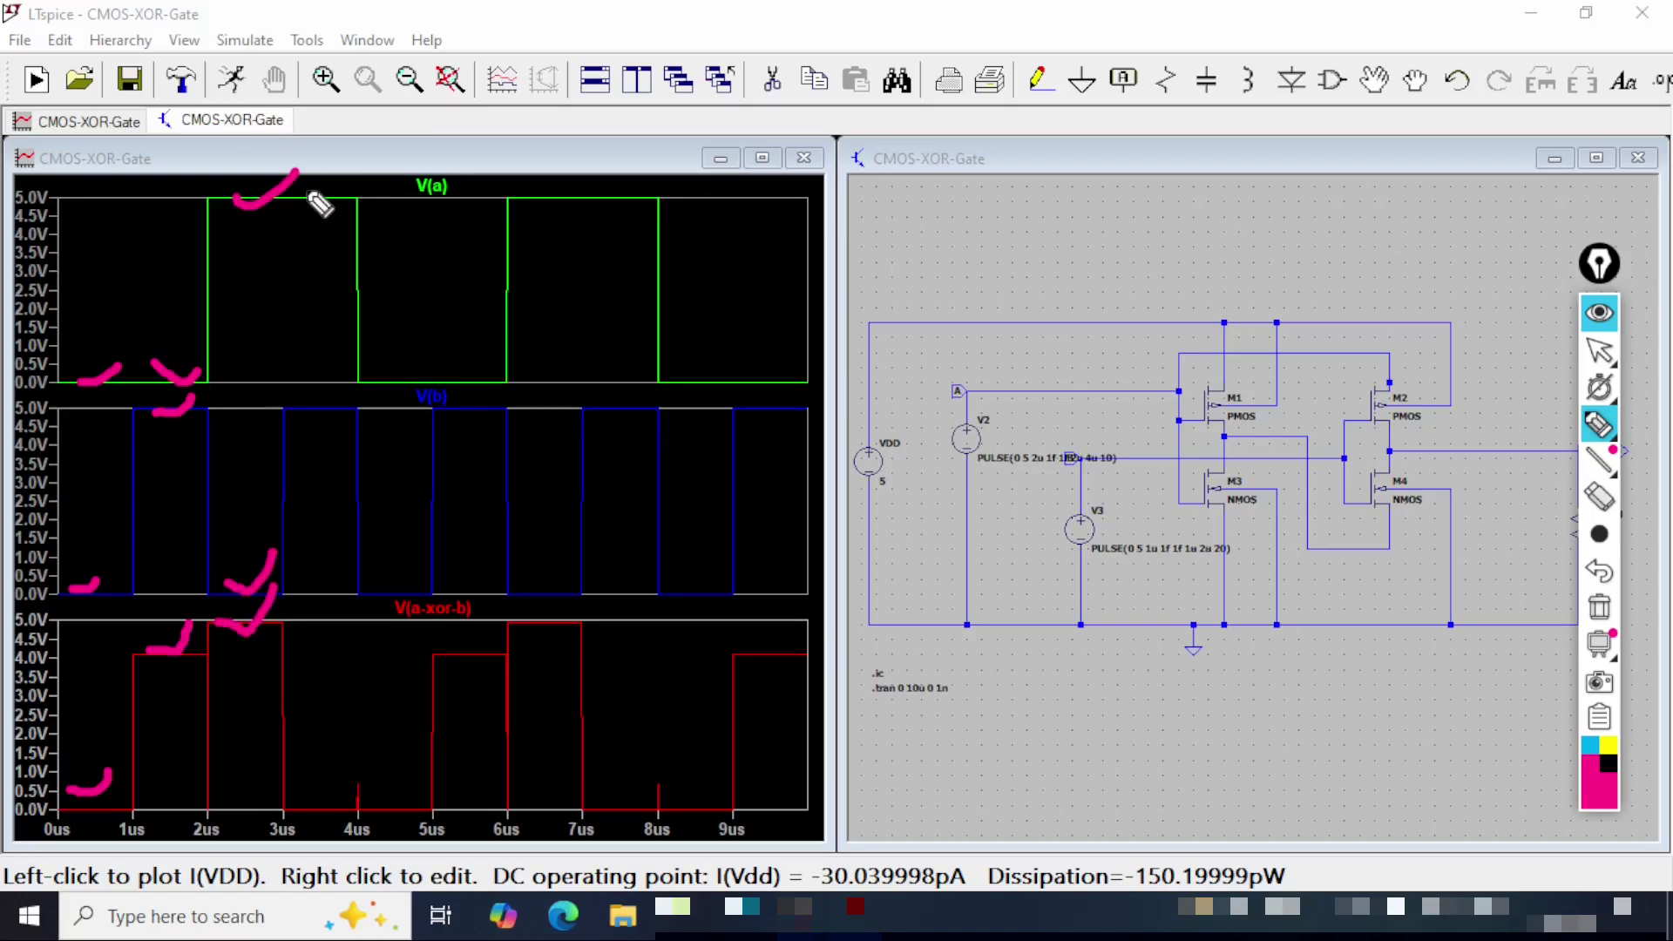
{"action": "left_click_drag", "start_coordinate": [301, 186], "coordinate": [357, 165]}
{"action": "left_click_drag", "start_coordinate": [304, 404], "coordinate": [350, 361]}
{"action": "mouse_move", "coordinate": [285, 800]}
{"action": "left_mouse_down"}
{"action": "mouse_move", "coordinate": [319, 826]}
{"action": "mouse_move", "coordinate": [353, 751]}
{"action": "left_mouse_up"}
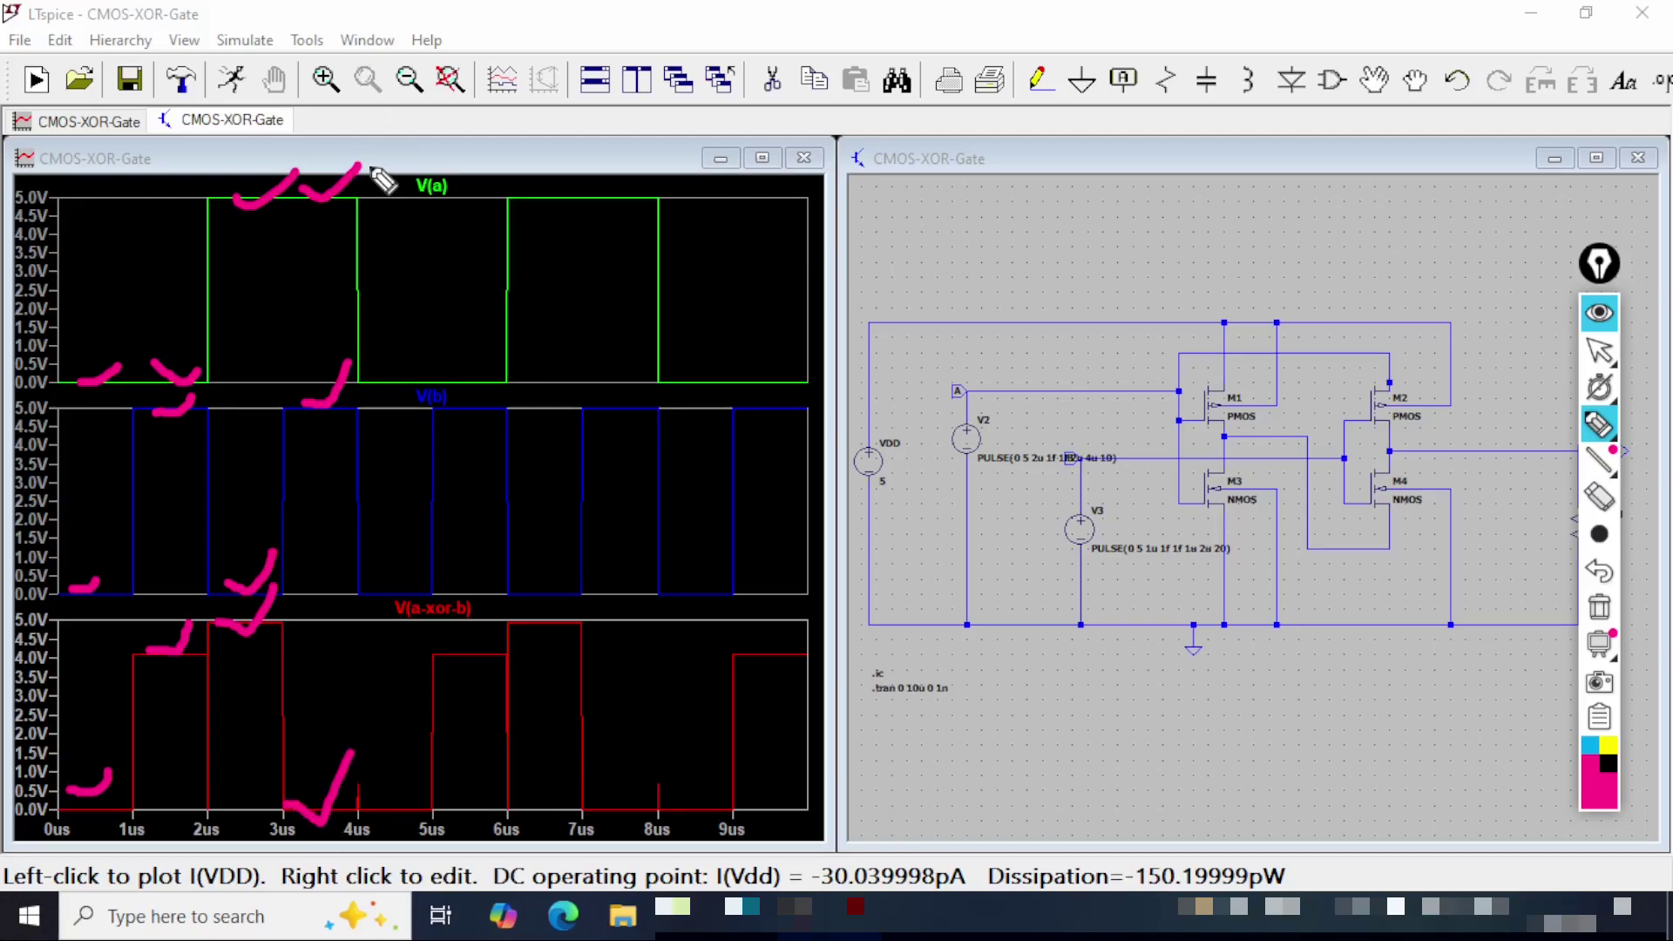
Step: Mark the 4us boundary across all three panes, draw an arrow towards the repeating cycles, and close the pen overlay
{"action": "left_click_drag", "start_coordinate": [369, 164], "coordinate": [369, 828]}
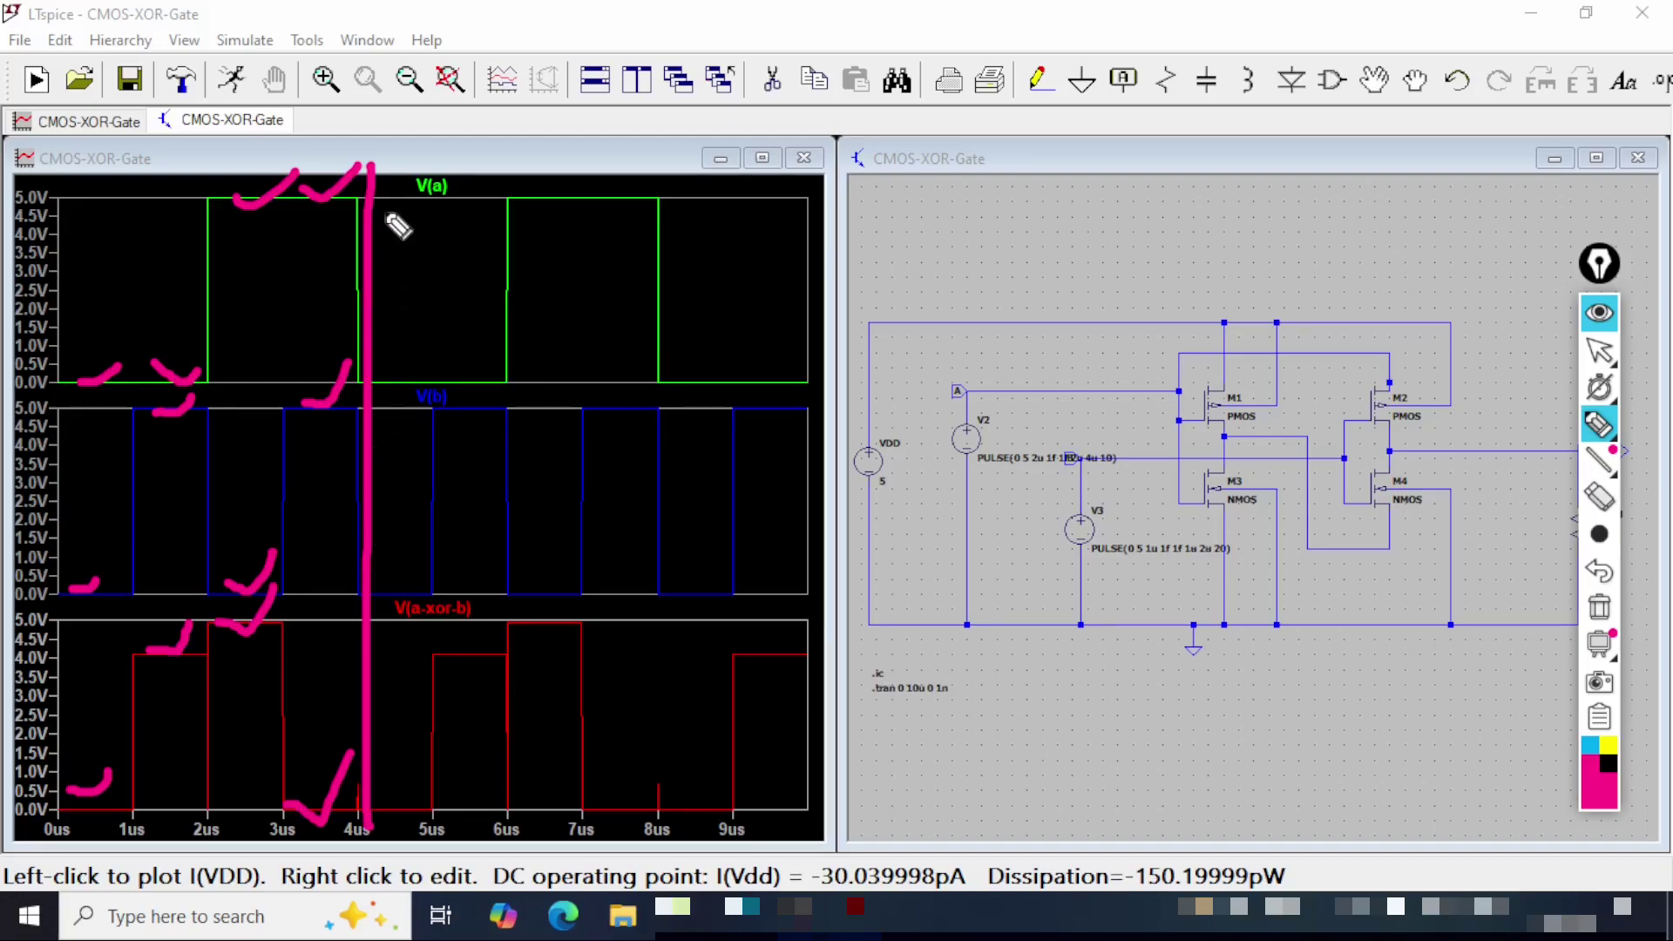
{"action": "left_click_drag", "start_coordinate": [389, 214], "coordinate": [351, 723]}
{"action": "mouse_move", "coordinate": [375, 527]}
{"action": "left_mouse_down"}
{"action": "mouse_move", "coordinate": [697, 531]}
{"action": "mouse_move", "coordinate": [689, 509]}
{"action": "mouse_move", "coordinate": [691, 563]}
{"action": "left_mouse_up"}
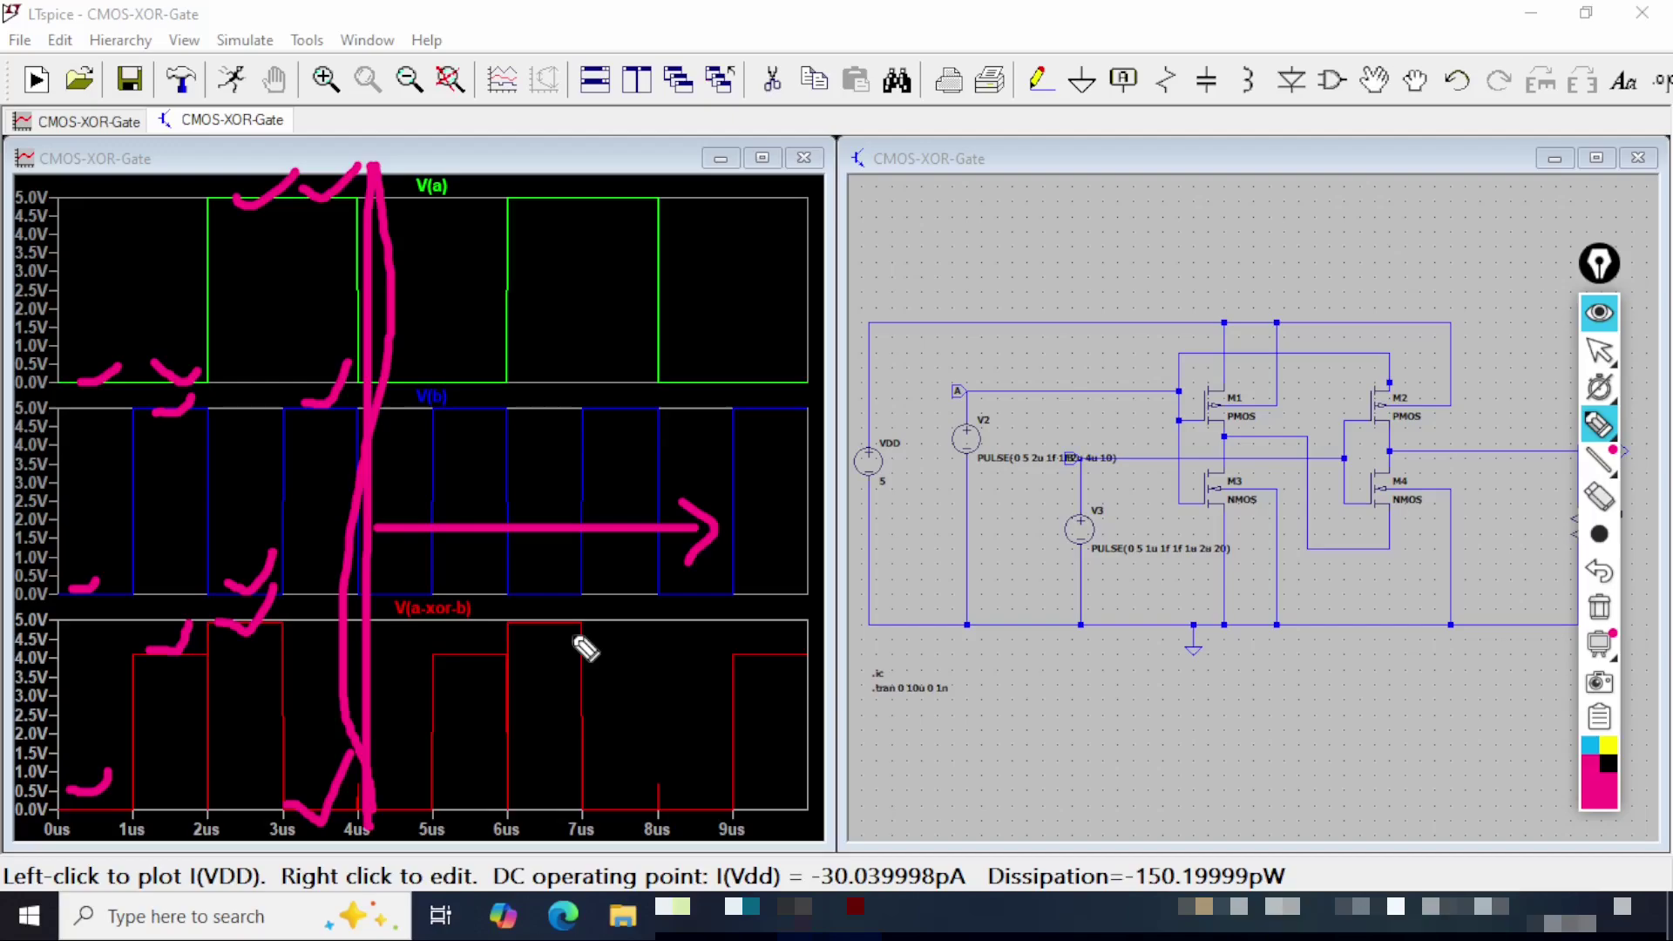
{"action": "key", "text": "ctrl+shift+1"}
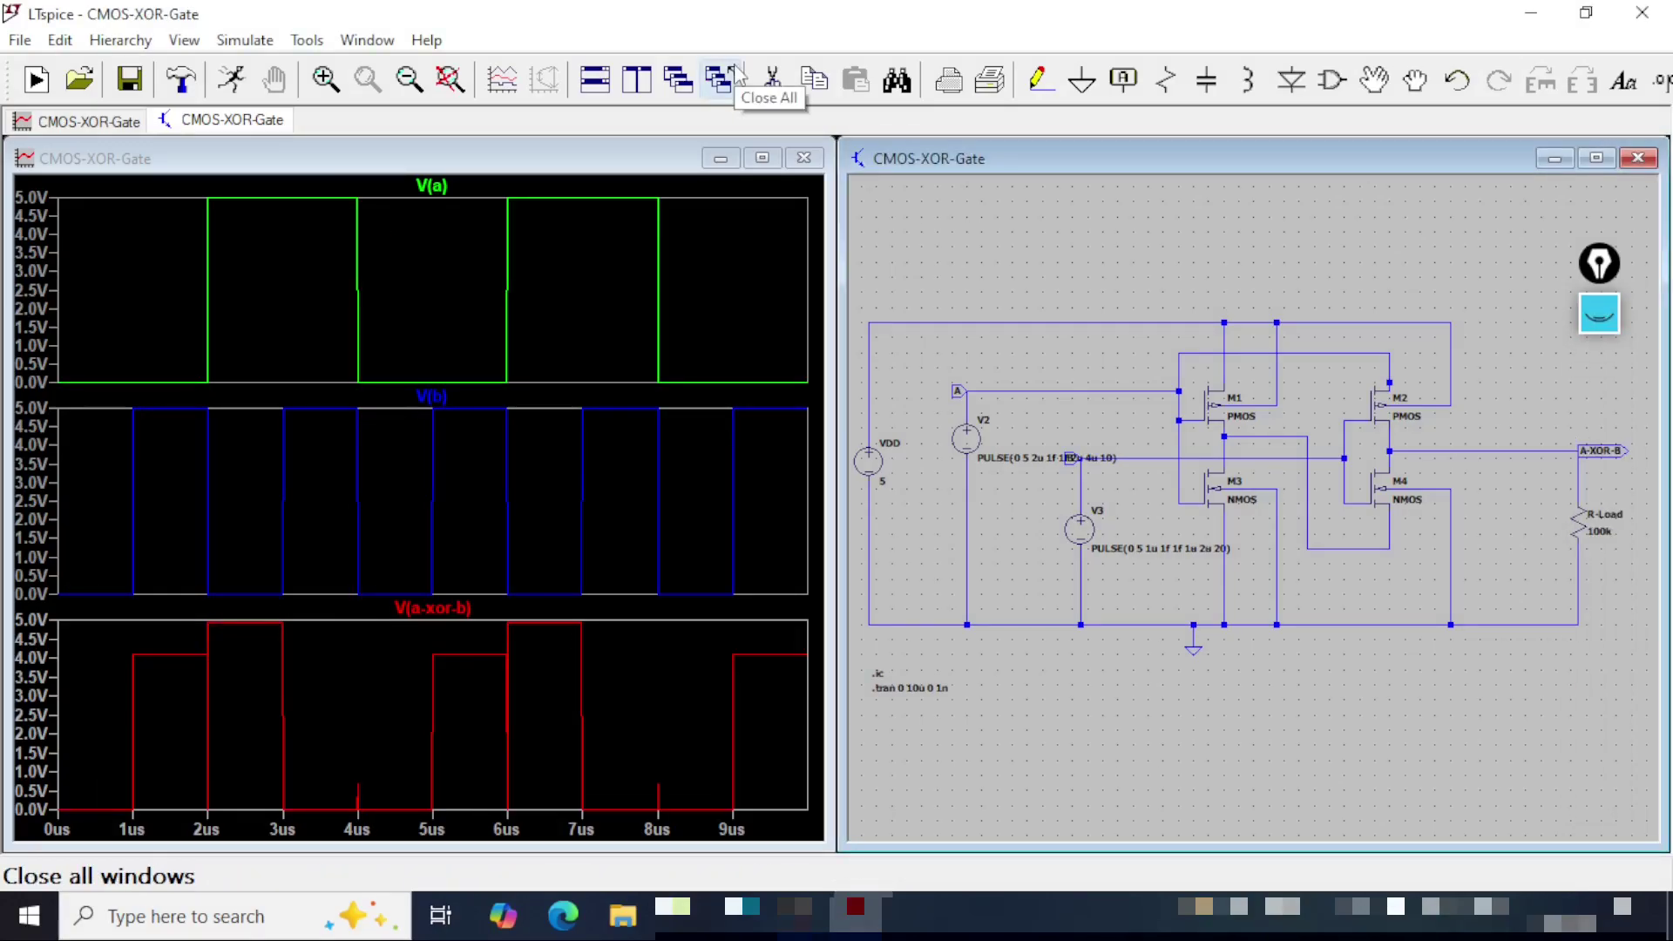